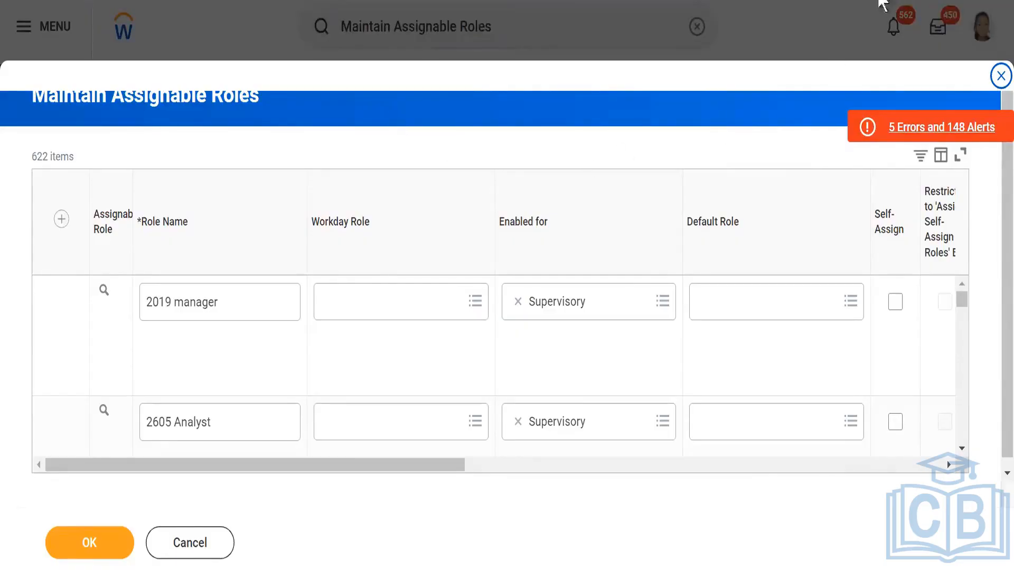
# Step: Switch to the Agency.pptx presentation to review the steps for enabling recruiting agency self-management, then return to Workday
pyautogui.click(124, 299)
pyautogui.hotkey('alt', 'Tab')
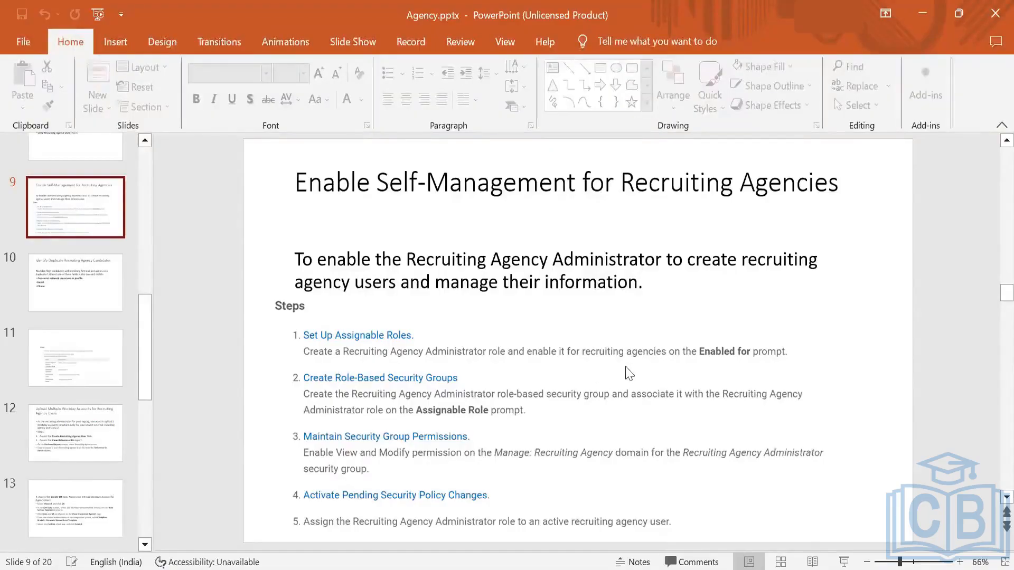
pyautogui.click(585, 359)
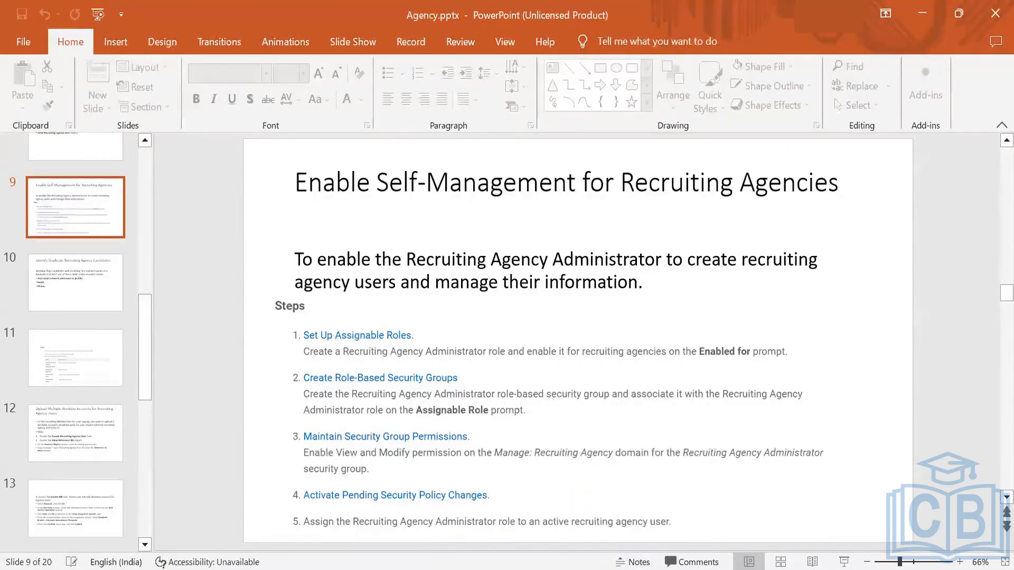
pyautogui.moveTo(631, 567)
pyautogui.click(628, 507)
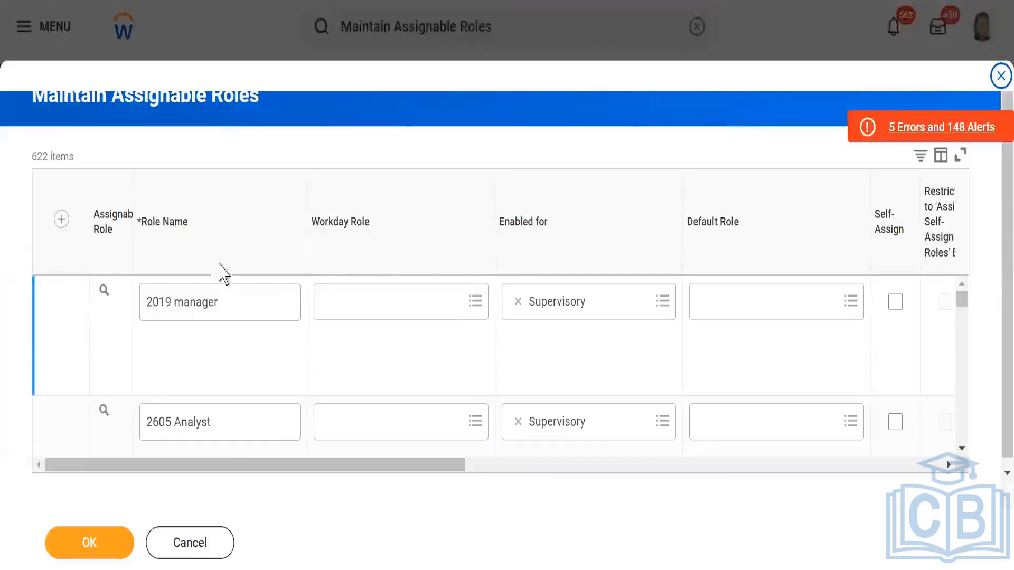
# Step: Add a new assignable role row with the role name "Recruiting Agency Adminisytrator- Skiims"
pyautogui.click(62, 219)
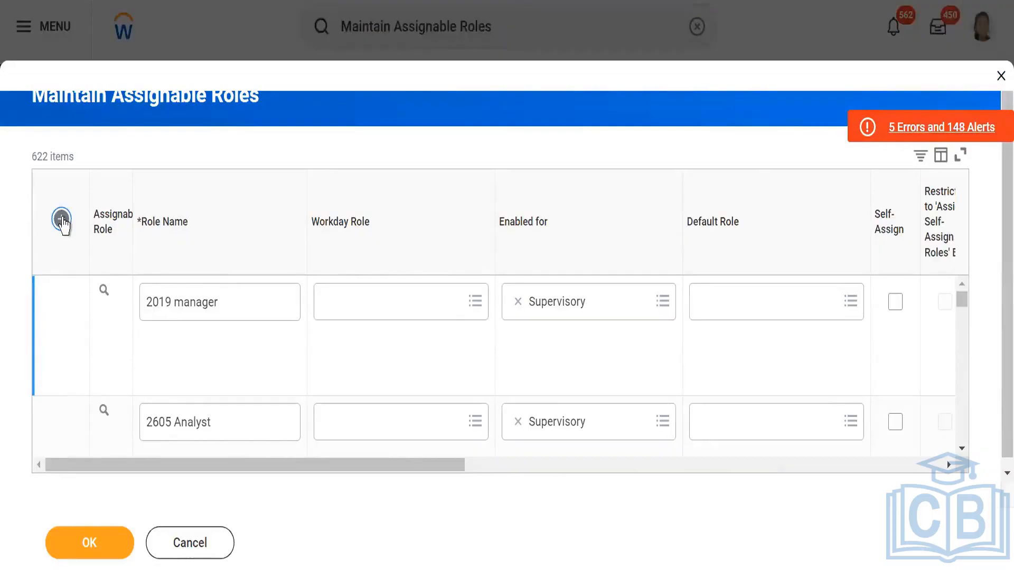
pyautogui.click(61, 219)
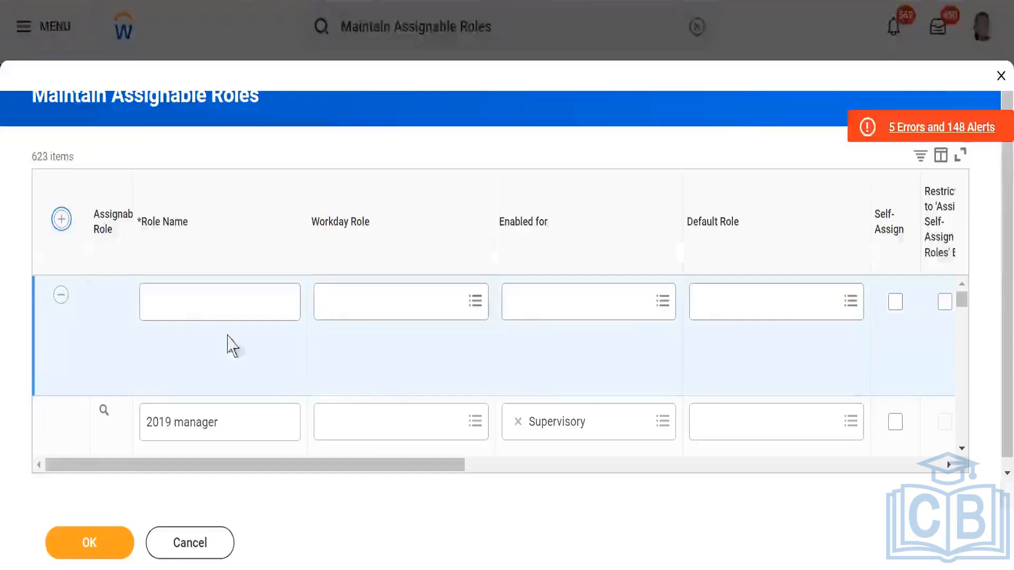
pyautogui.click(178, 309)
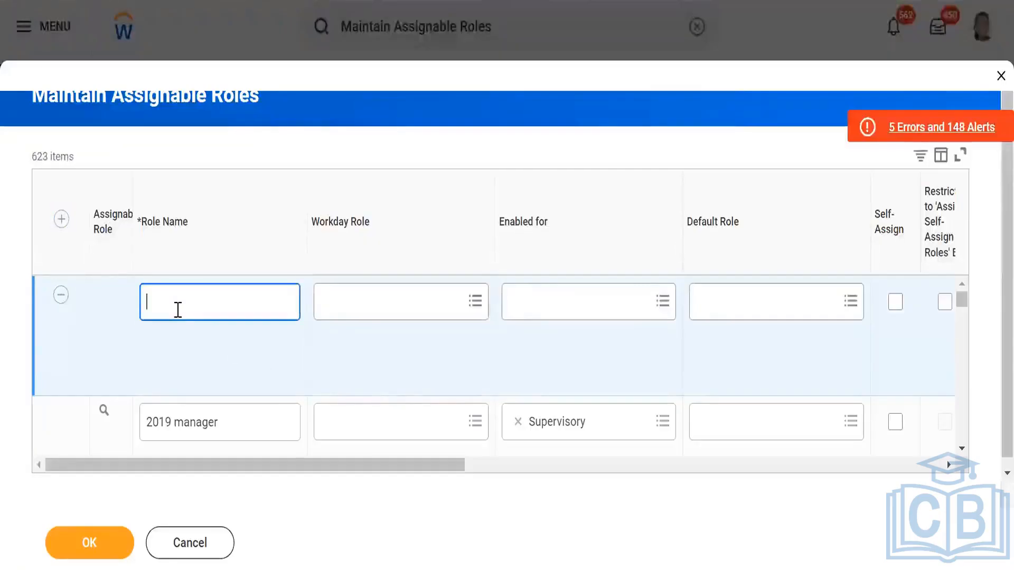
pyautogui.write('Recruiting')
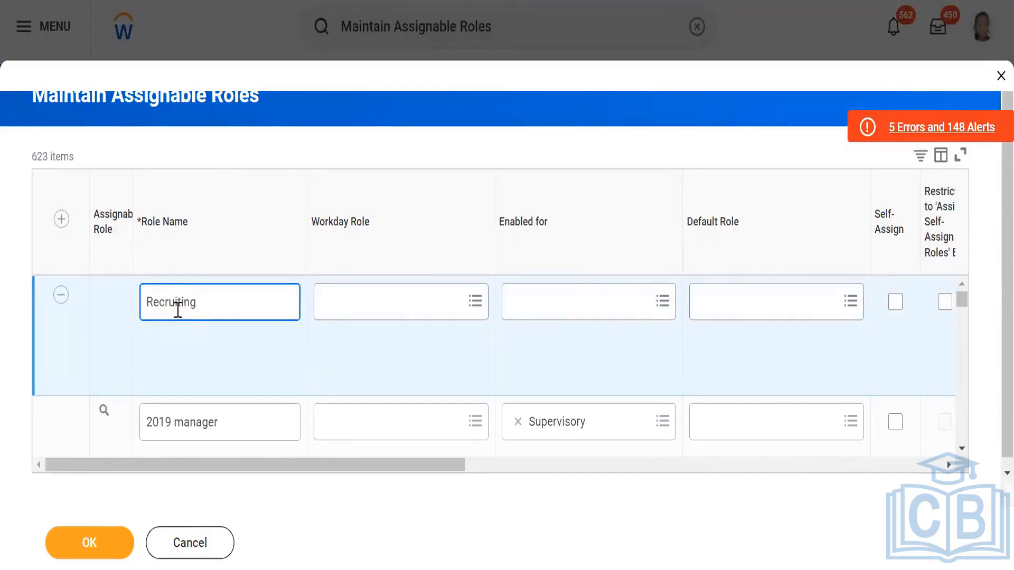
pyautogui.write(' Agency Adminisytra')
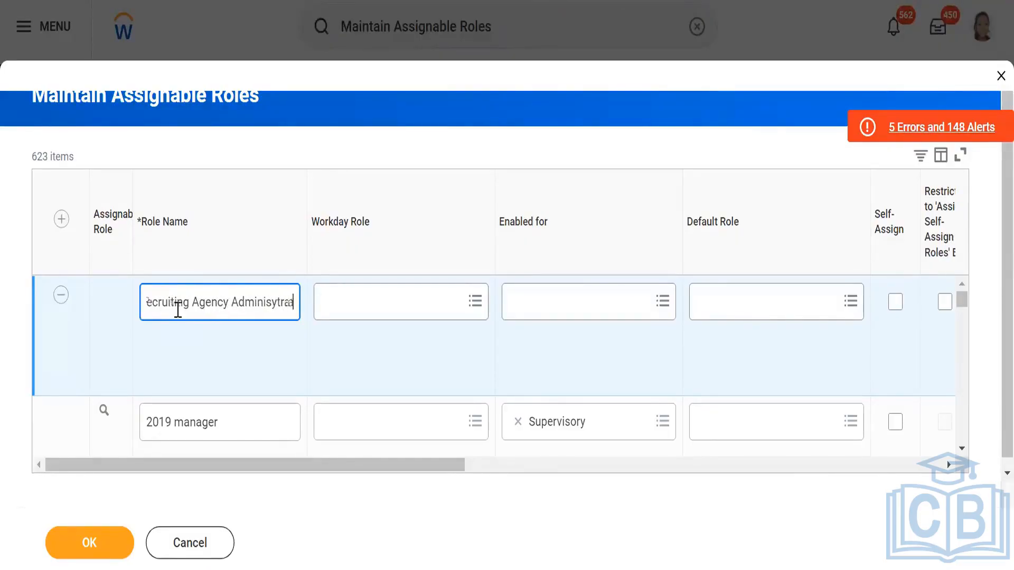
pyautogui.write('tor')
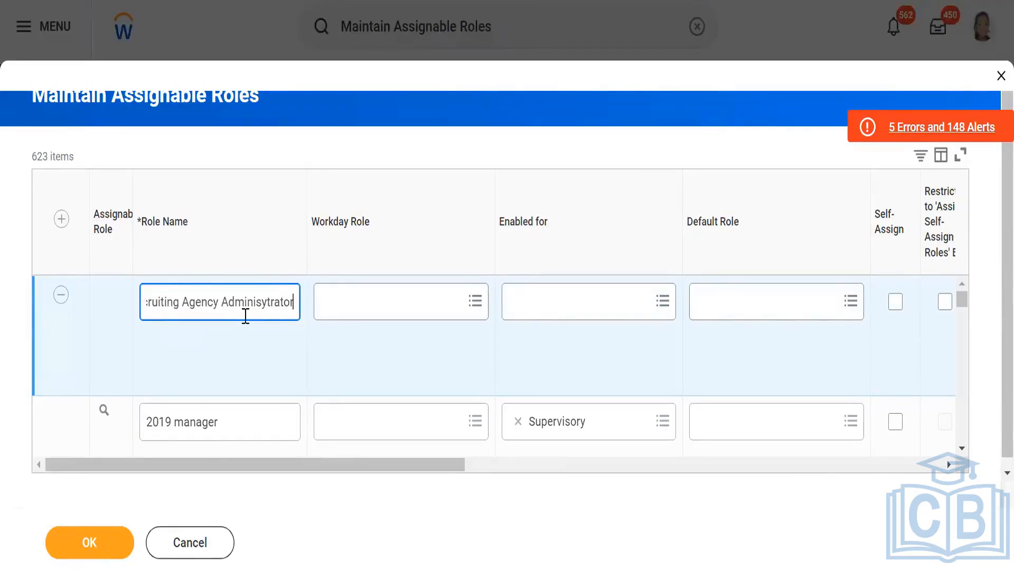
pyautogui.write('- ')
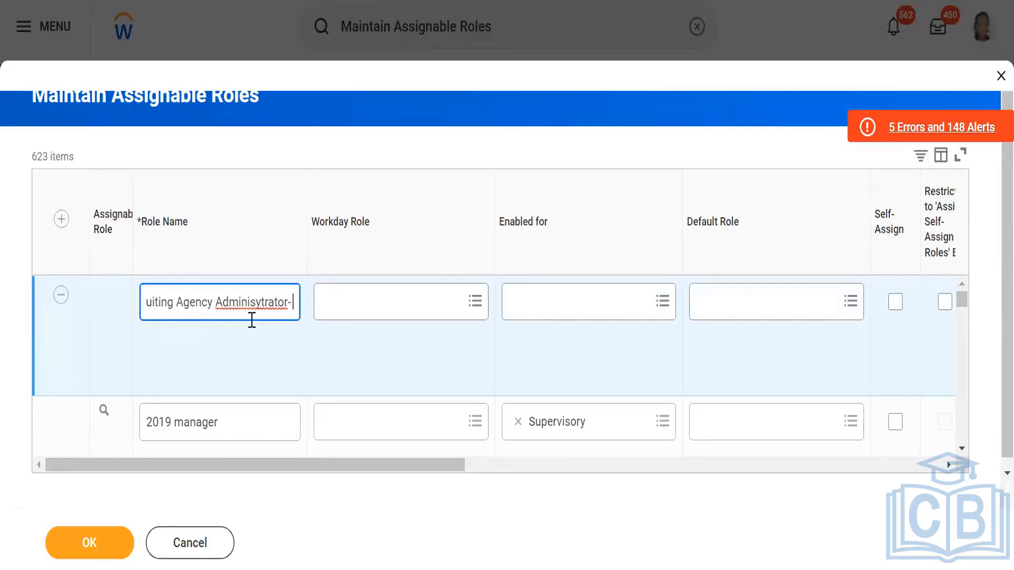
pyautogui.write('Skiims')
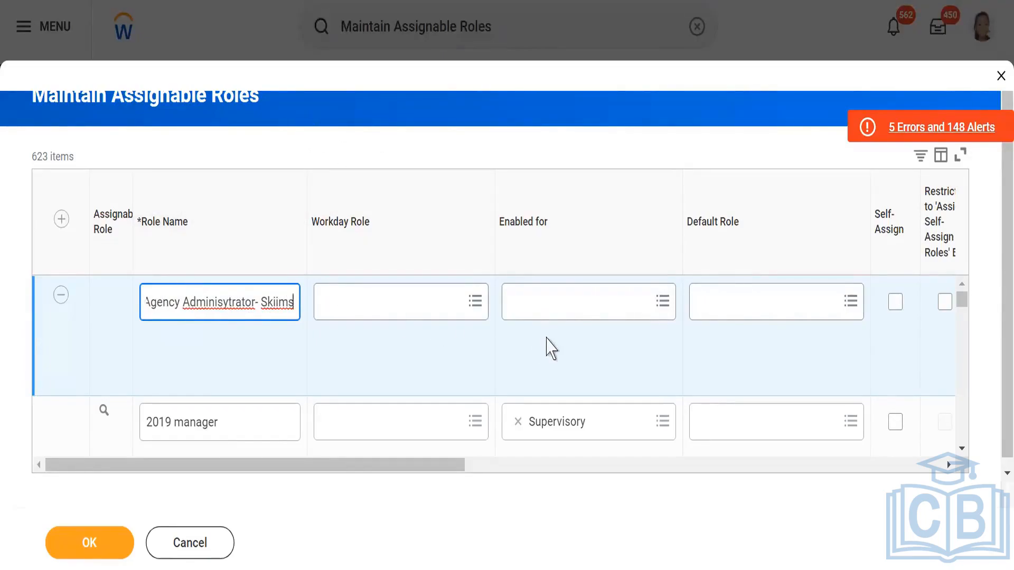
# Step: Try to enable the new role for Recruiting Agency by searching for "agency" among the organization types
pyautogui.click(587, 301)
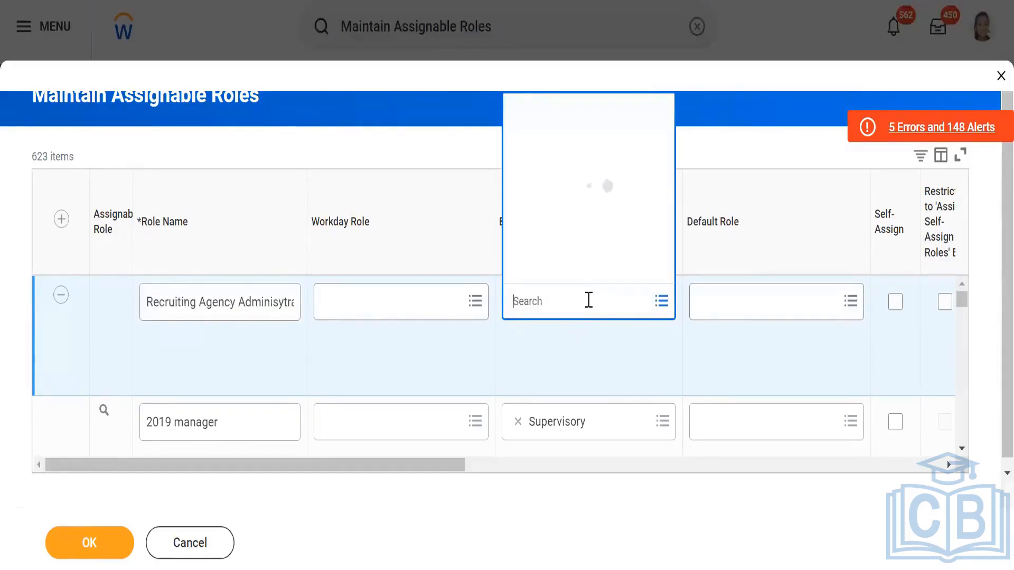
pyautogui.write('agency')
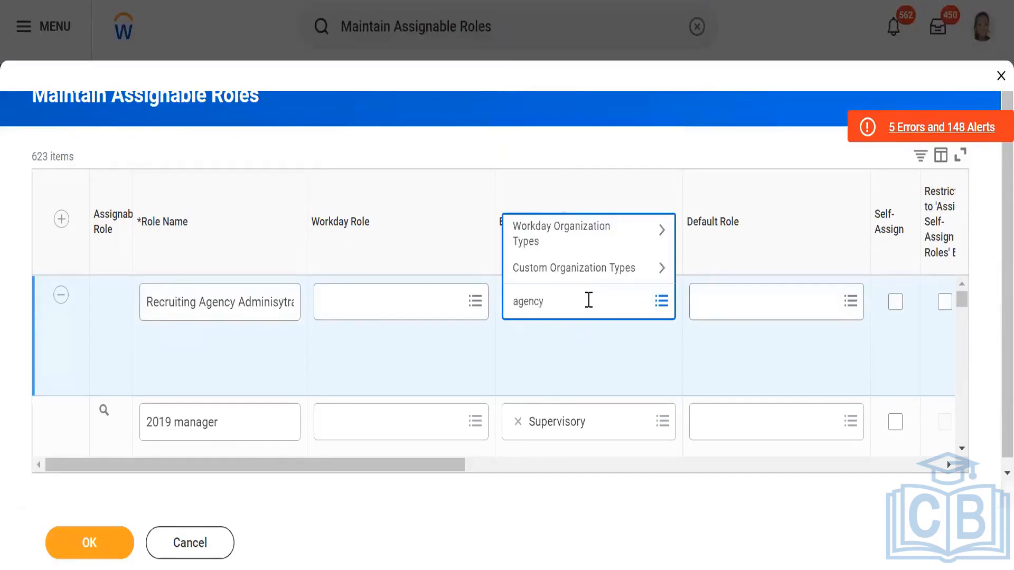
pyautogui.press('Return')
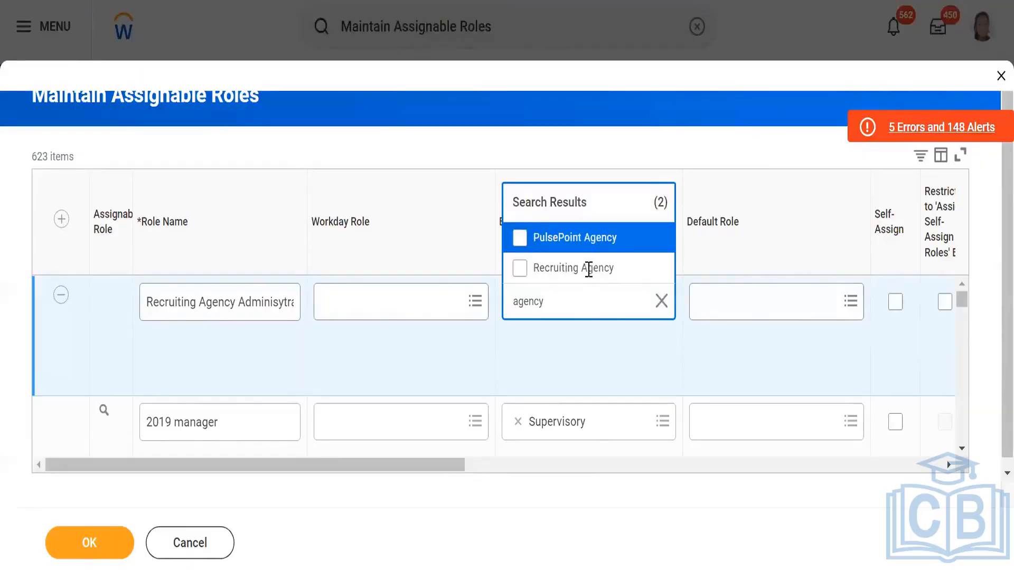
pyautogui.click(518, 272)
pyautogui.click(521, 270)
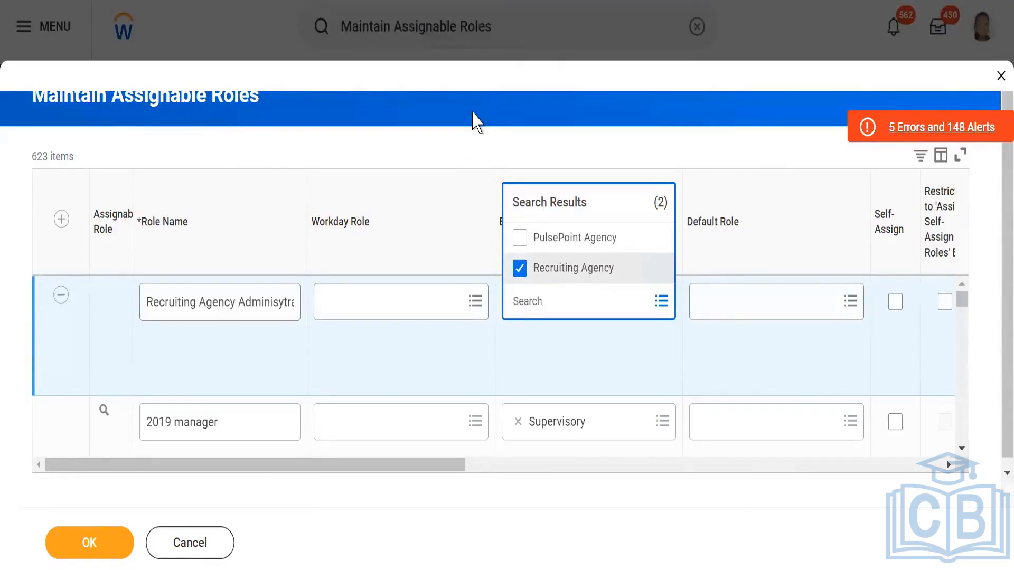
pyautogui.click(475, 123)
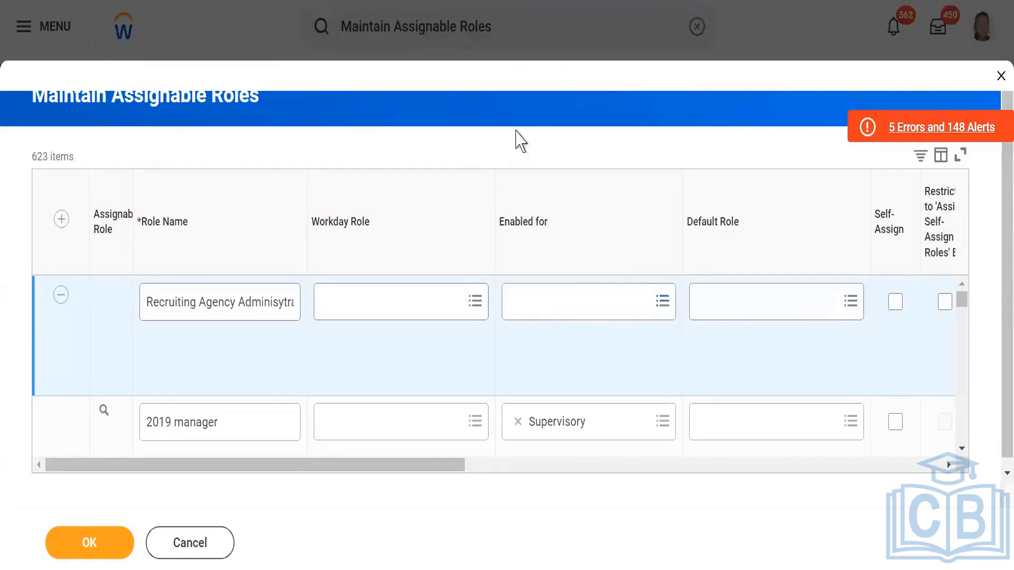
# Step: Set the new role's Enabled for value to Recruiting Agency
pyautogui.click(662, 310)
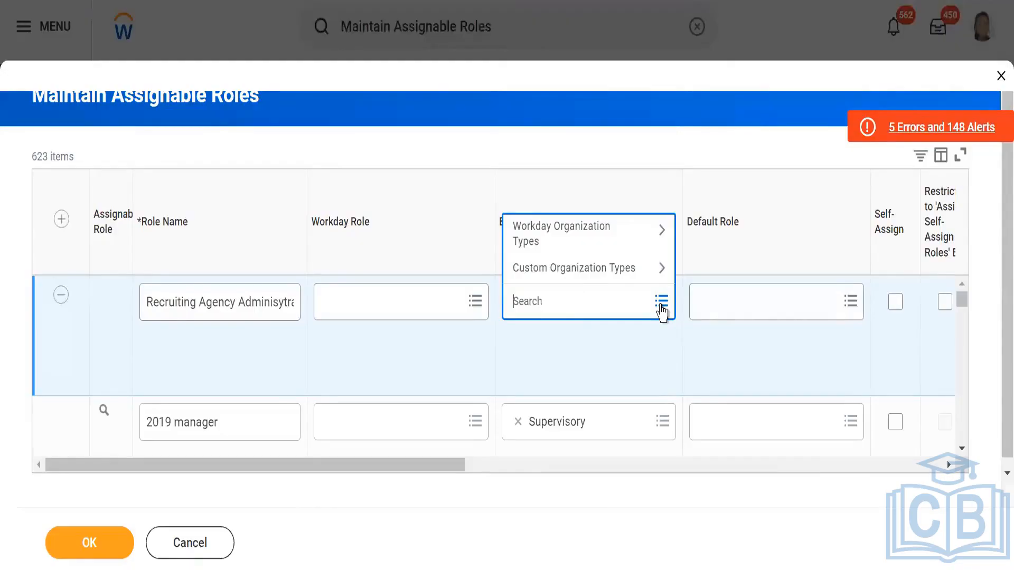
pyautogui.write('agency')
pyautogui.press('Return')
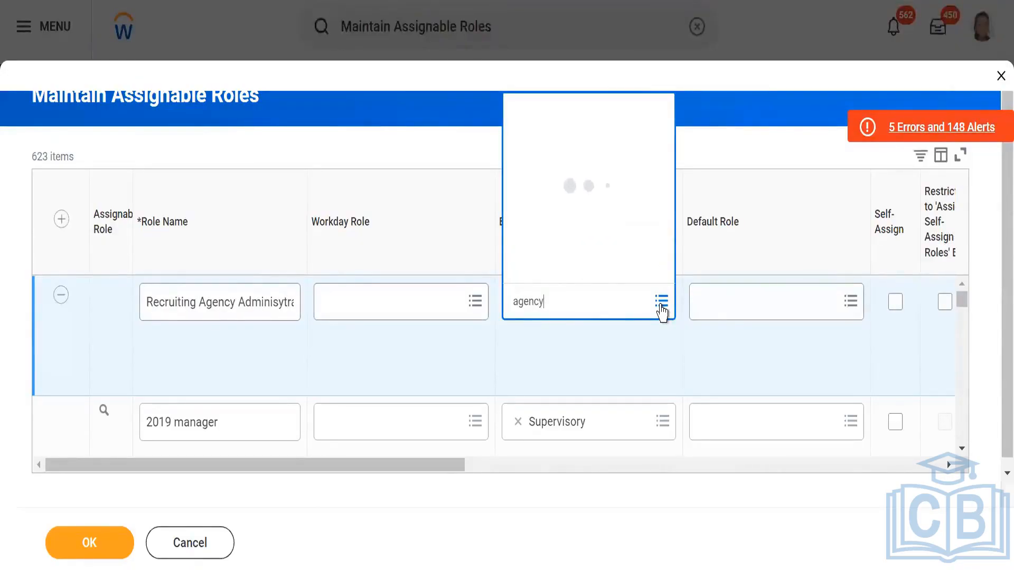
pyautogui.click(588, 269)
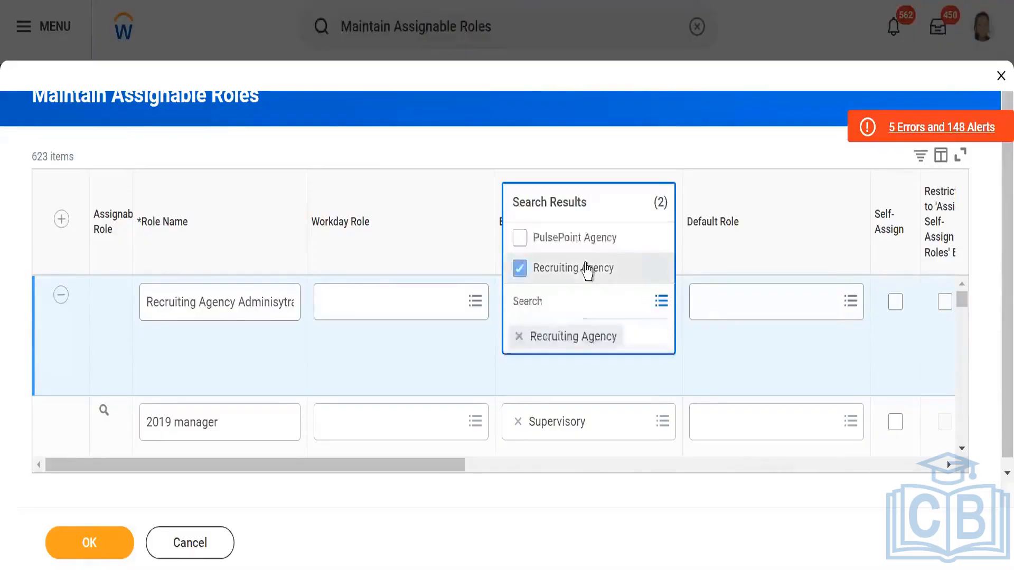
pyautogui.click(448, 155)
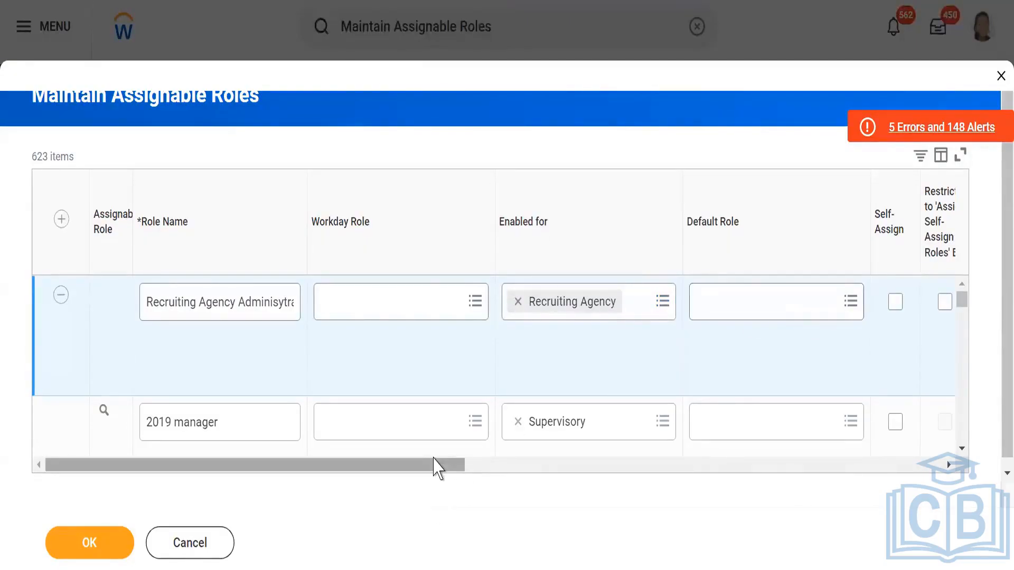
# Step: Set the new role's Assigned/Reviewed by Security Groups to Security Administrator, copying the group name from the row below
pyautogui.moveTo(434, 468); pyautogui.dragTo(810, 475)
pyautogui.click(673, 302)
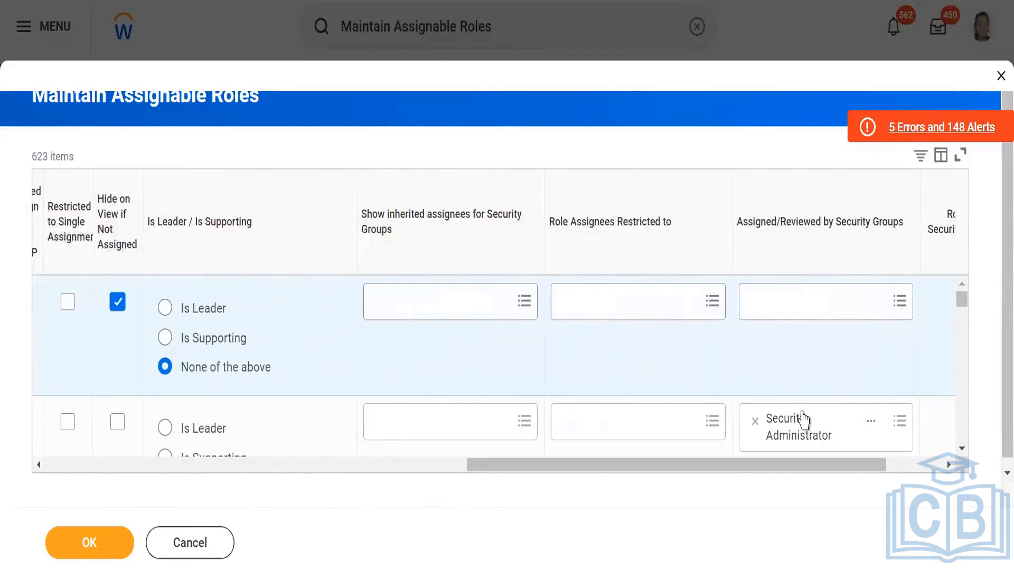
pyautogui.rightClick(779, 431)
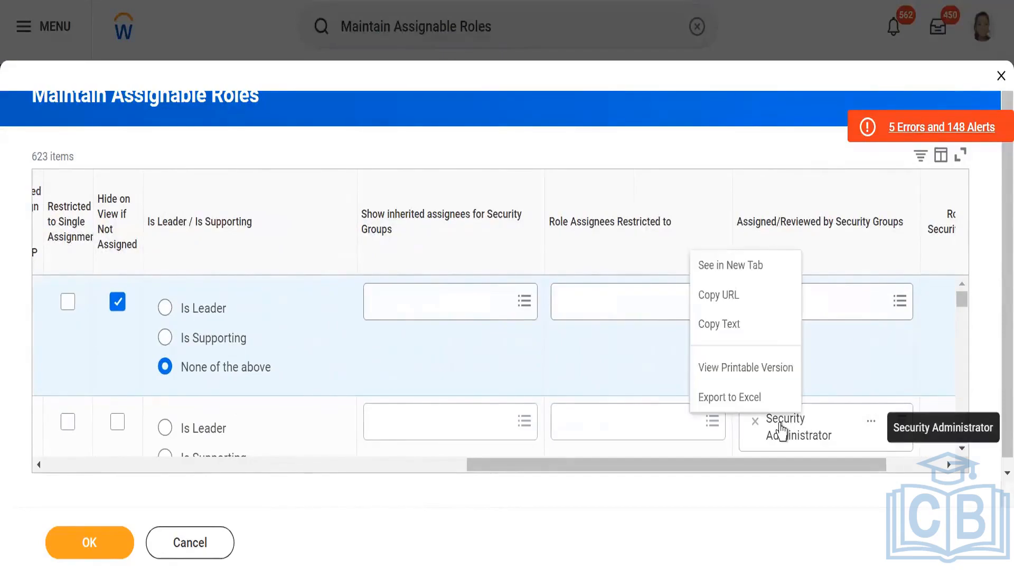
pyautogui.click(717, 328)
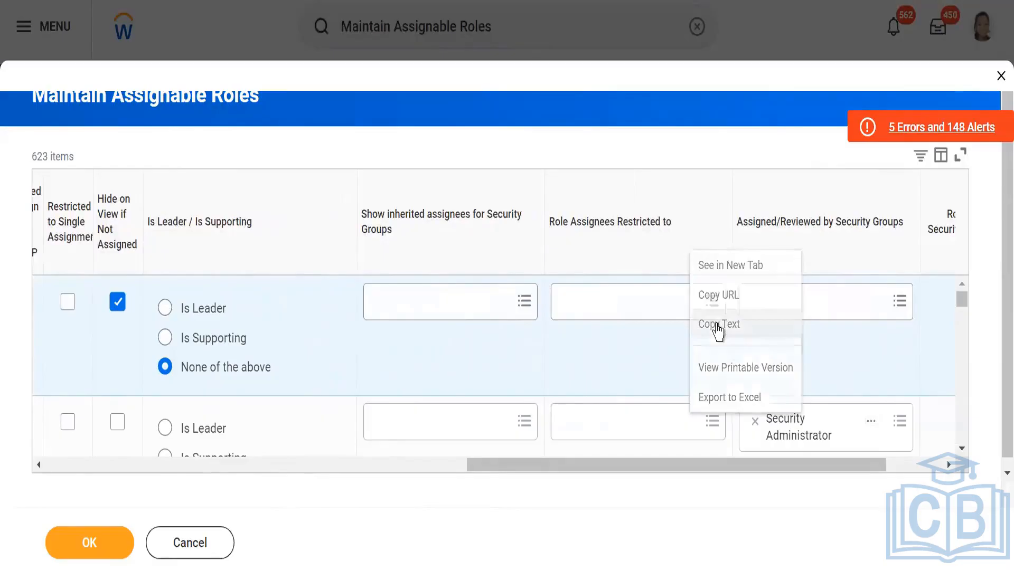
pyautogui.click(839, 303)
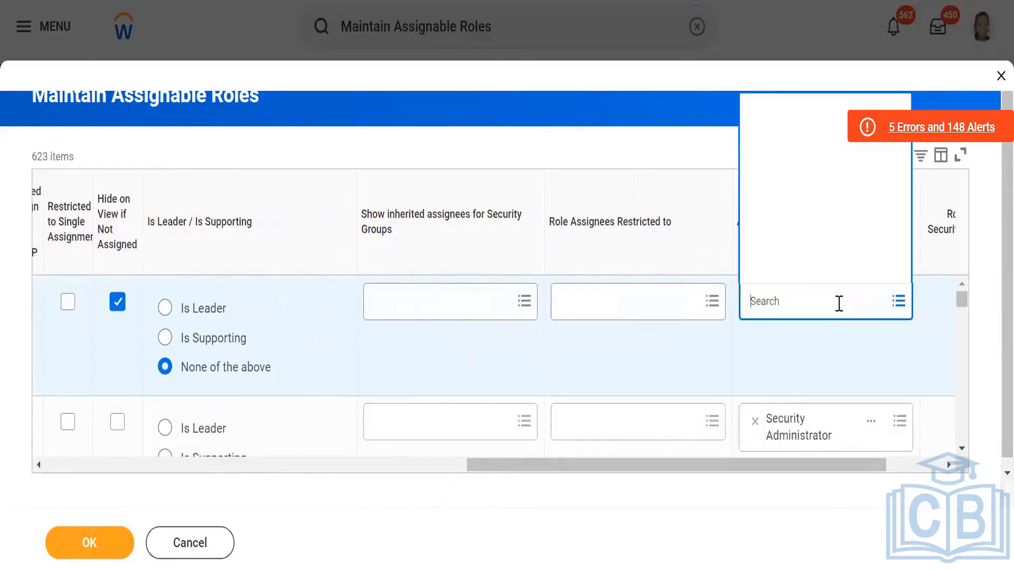
pyautogui.hotkey('ctrl', 'v')
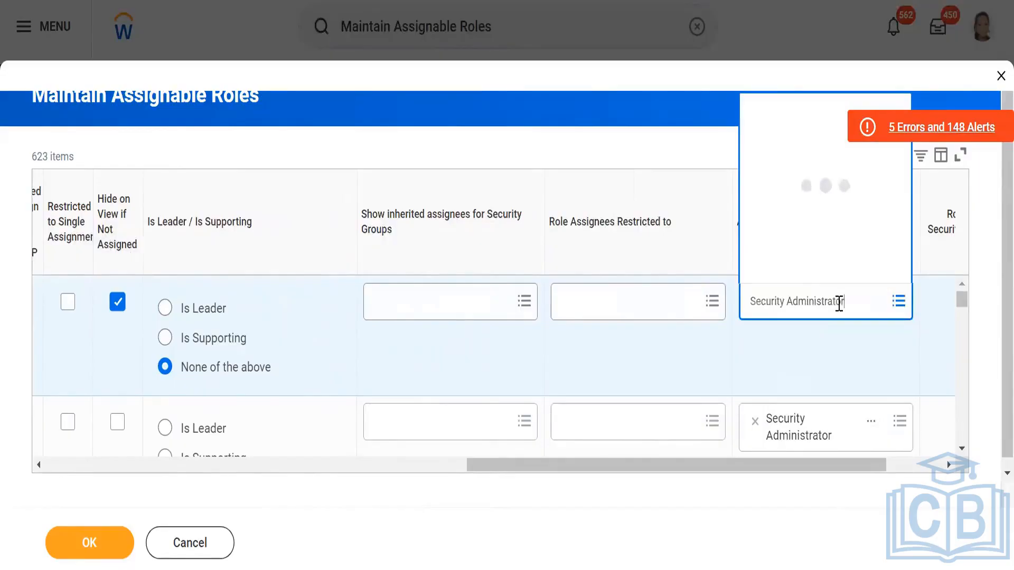
pyautogui.press('Return')
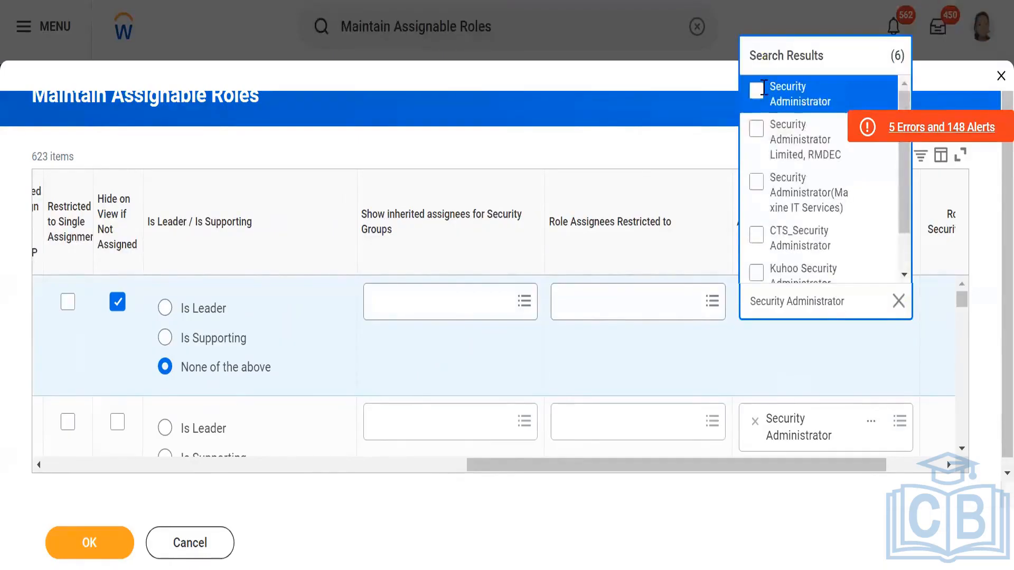
pyautogui.click(757, 94)
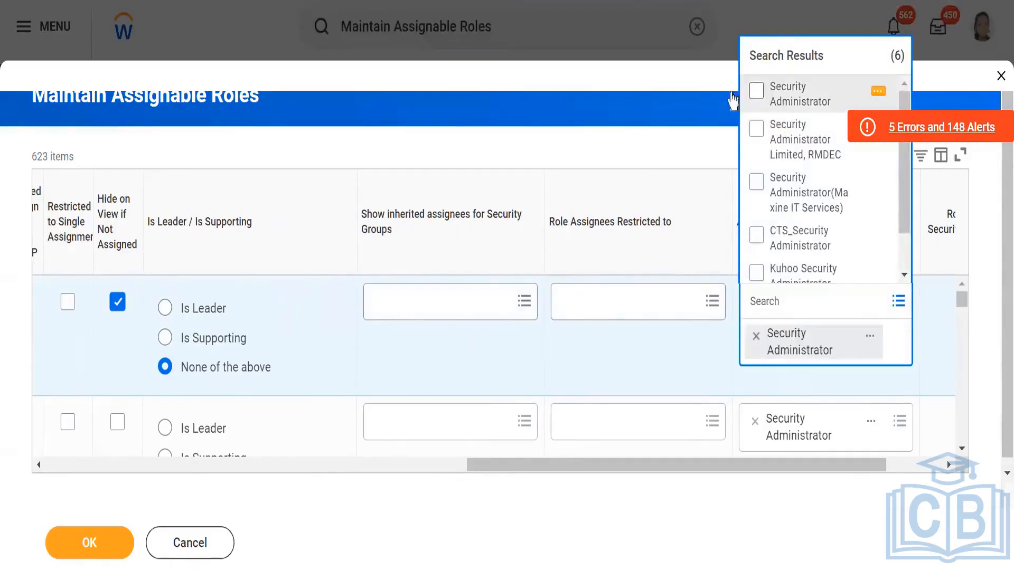
pyautogui.click(623, 103)
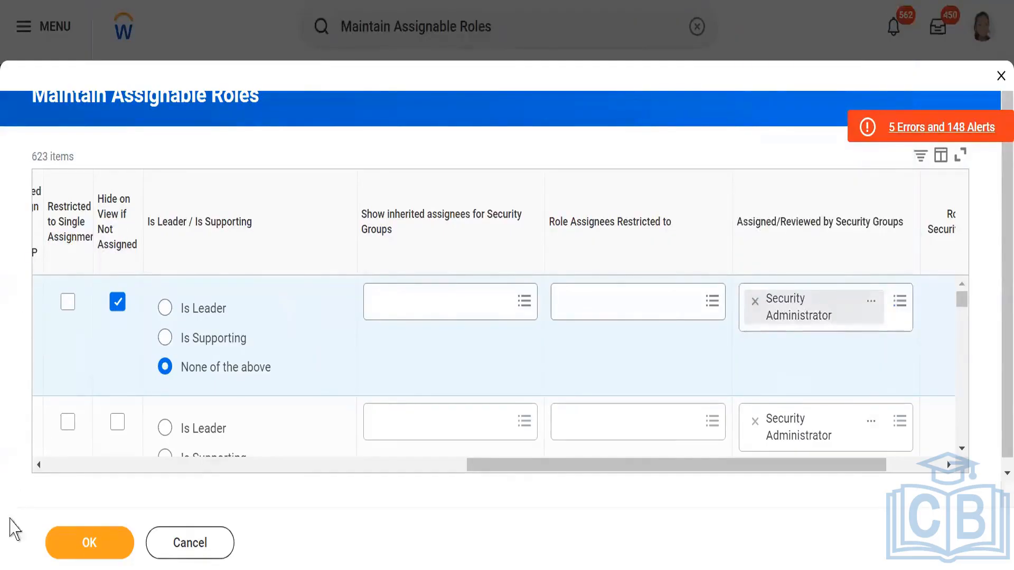
# Step: Submit the assignable role changes and check the new role's name
pyautogui.click(88, 543)
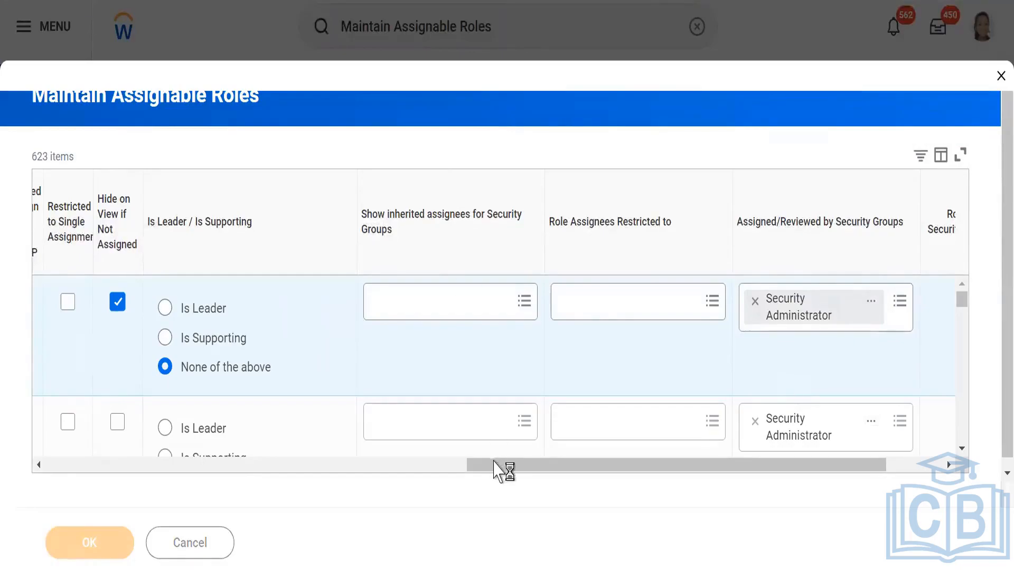
pyautogui.moveTo(502, 469); pyautogui.dragTo(47, 478)
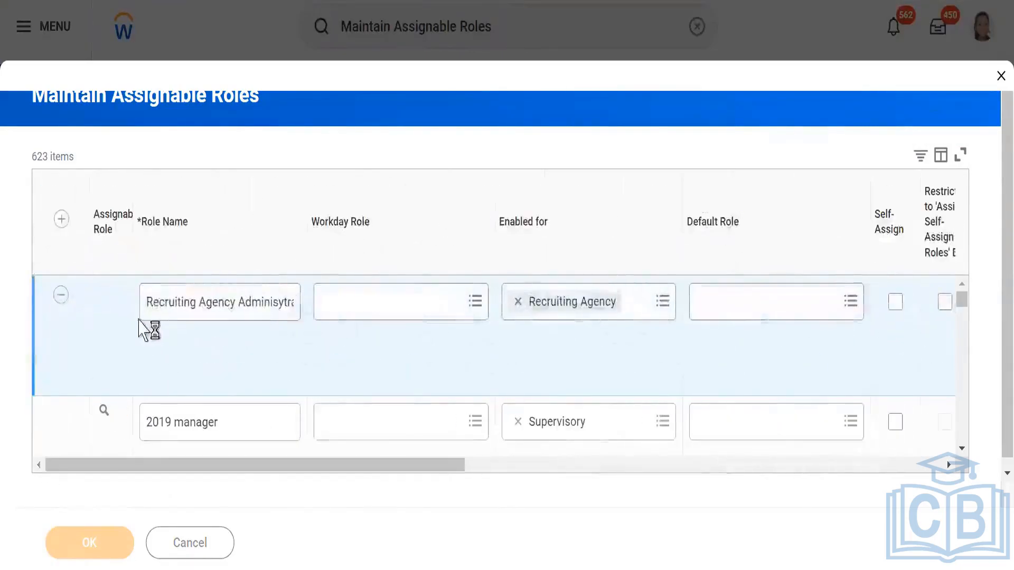
pyautogui.moveTo(144, 302); pyautogui.dragTo(349, 304)
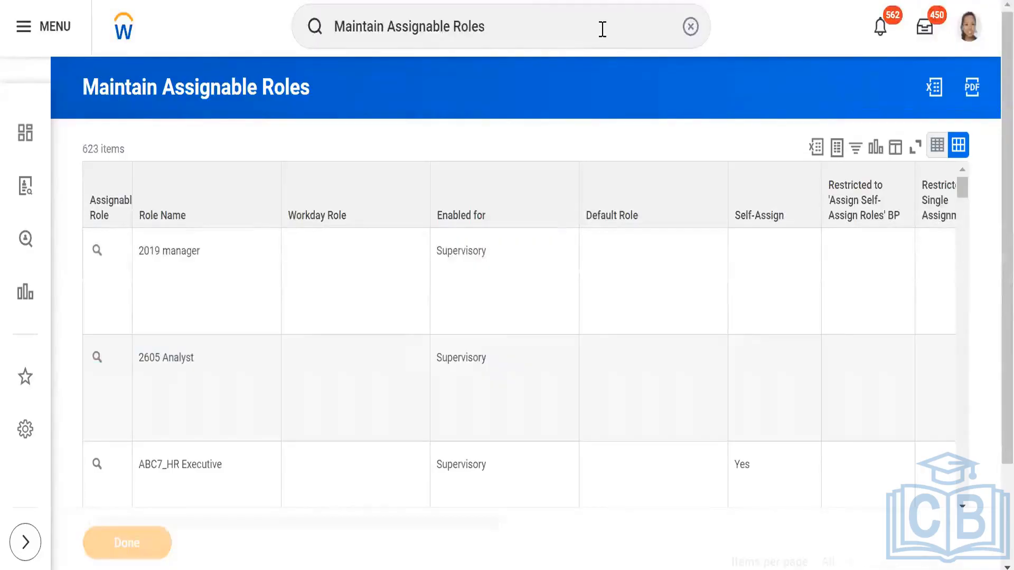
# Step: Leave the assignable roles page and find and open the Create Security Group task
pyautogui.hotkey('alt', 'Left')
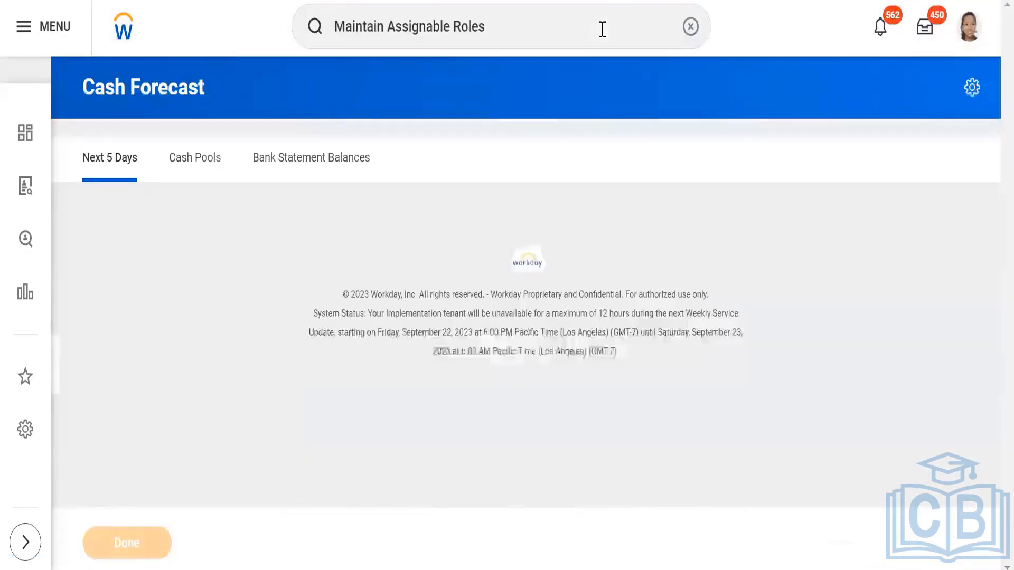
pyautogui.click(690, 27)
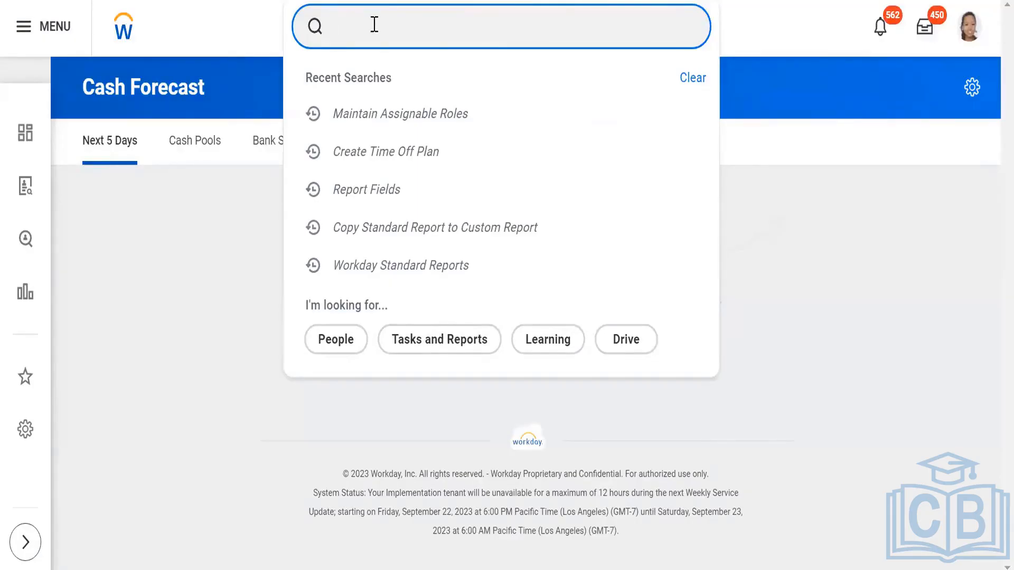
pyautogui.write('Create')
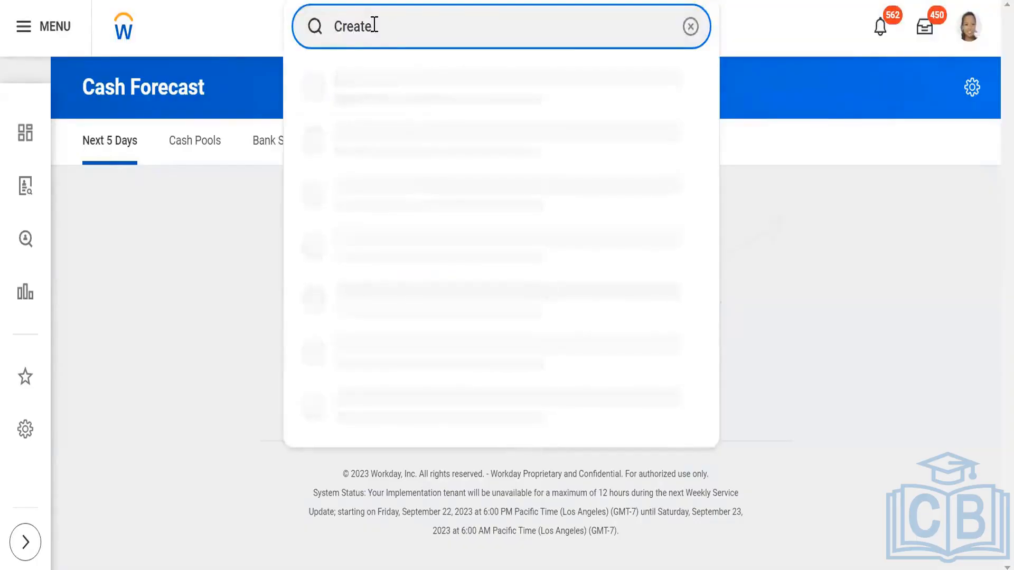
pyautogui.write(' sec')
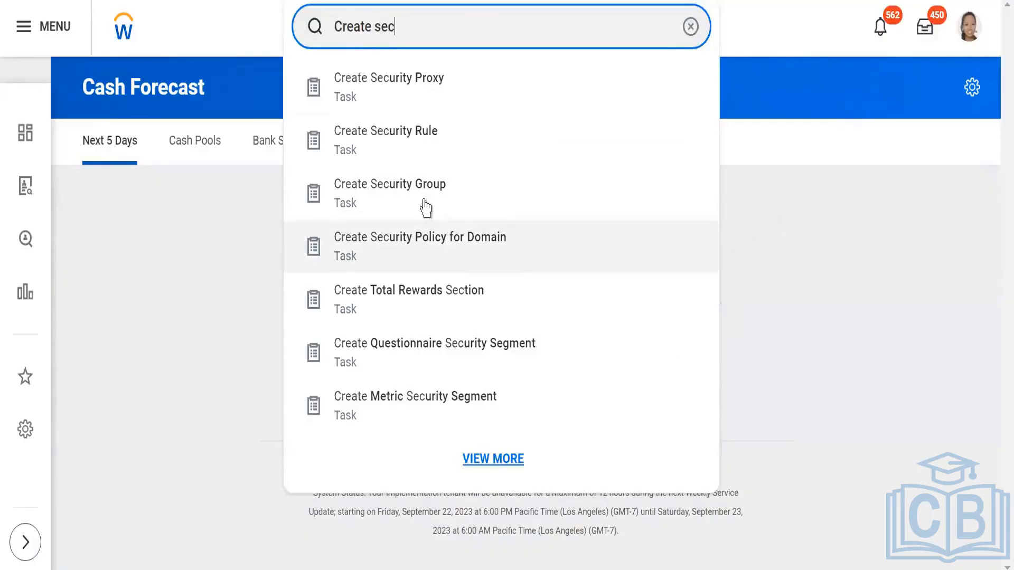
pyautogui.click(419, 193)
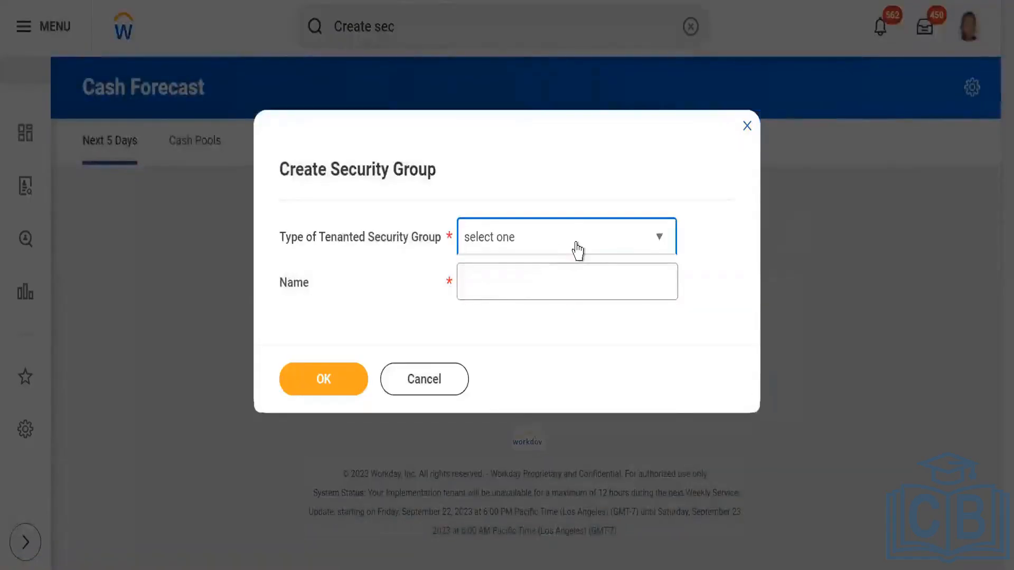
# Step: Create a Role-Based Security Group (Constrained) named "Recruiting Agency Adminisytrator- Skiims"
pyautogui.click(578, 250)
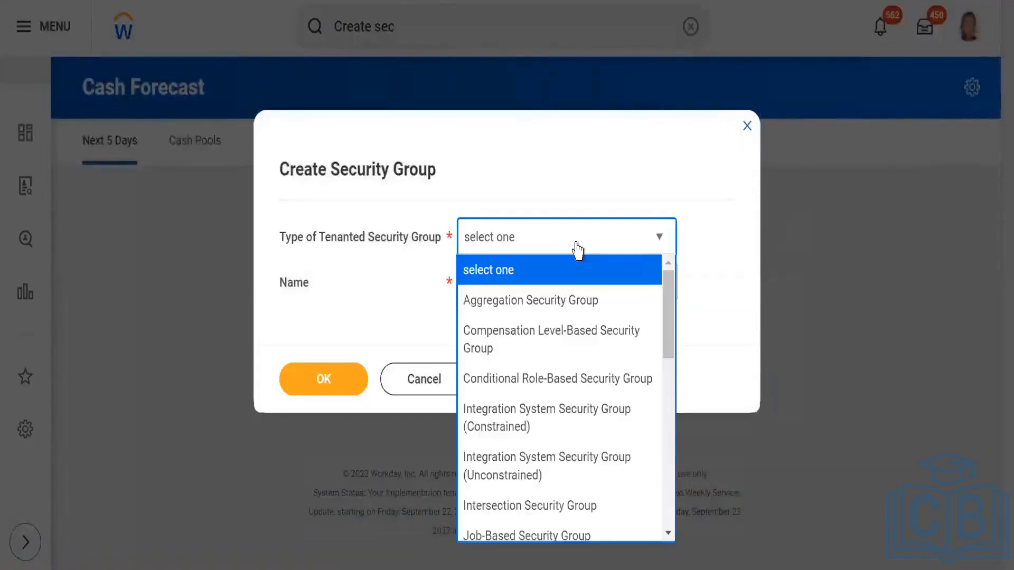
pyautogui.scroll(-5, 506, 423)
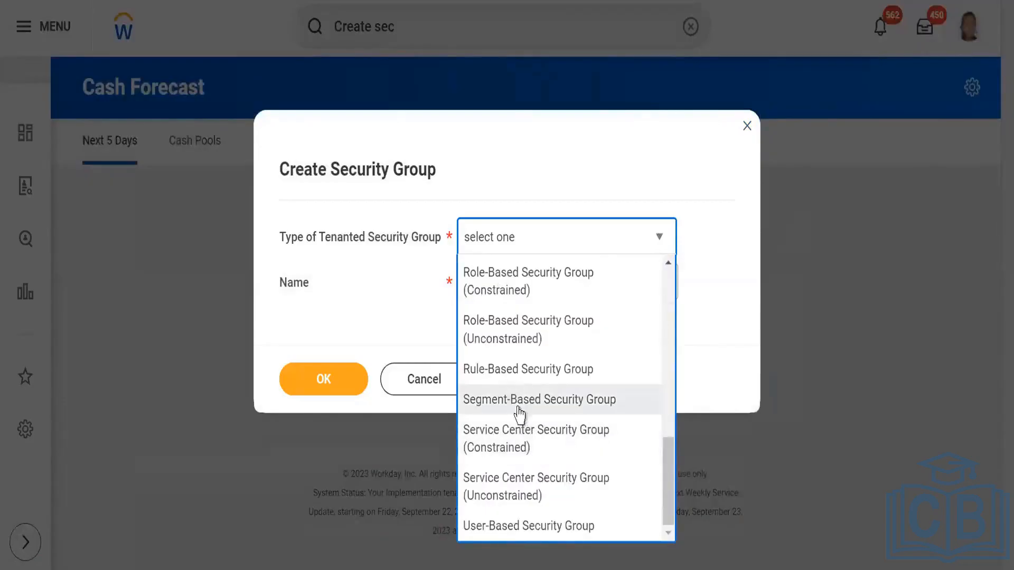
pyautogui.click(519, 291)
pyautogui.click(515, 283)
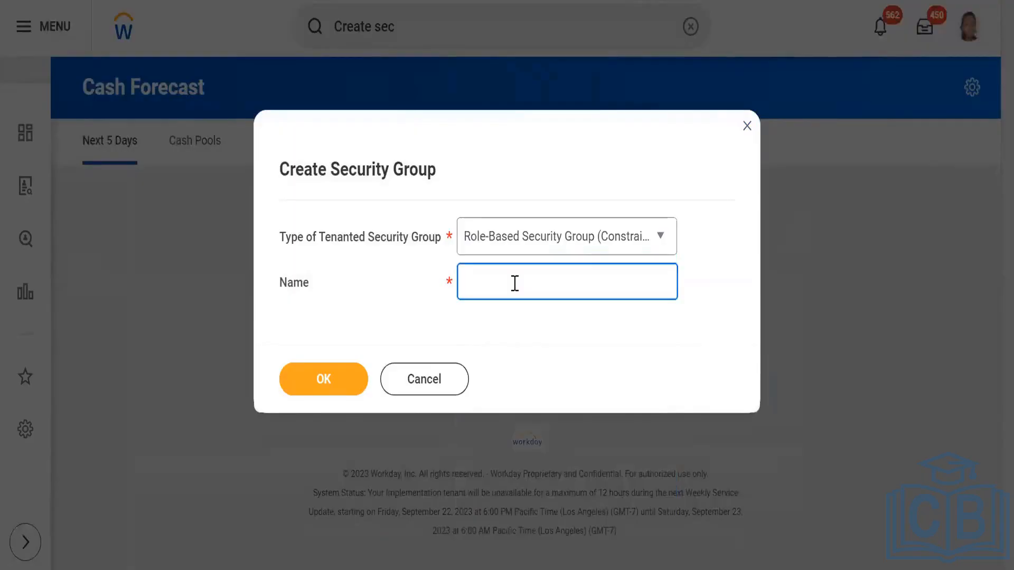
pyautogui.write('Recruiting Agency Adminisytrator- Skiims')
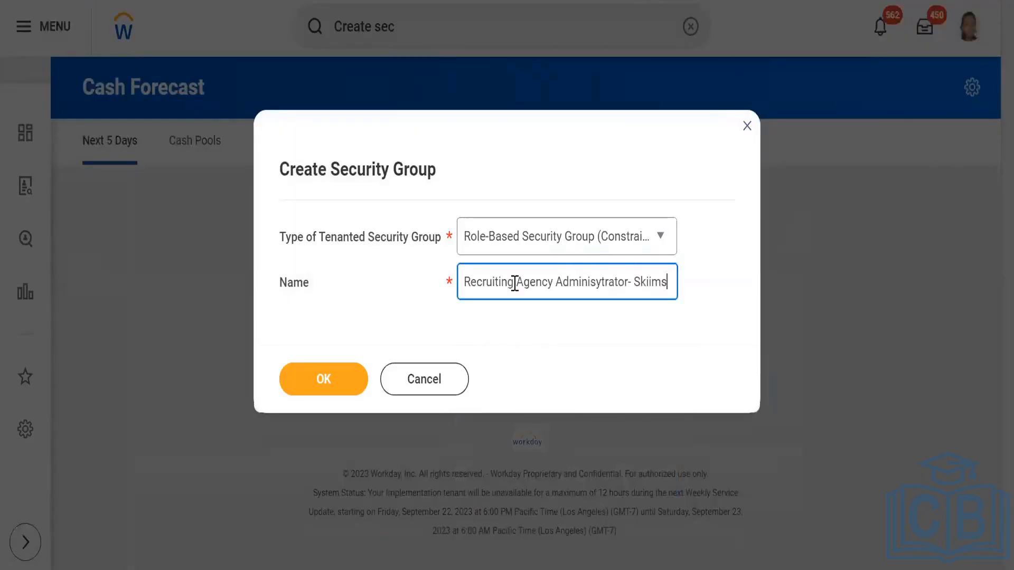
pyautogui.click(329, 380)
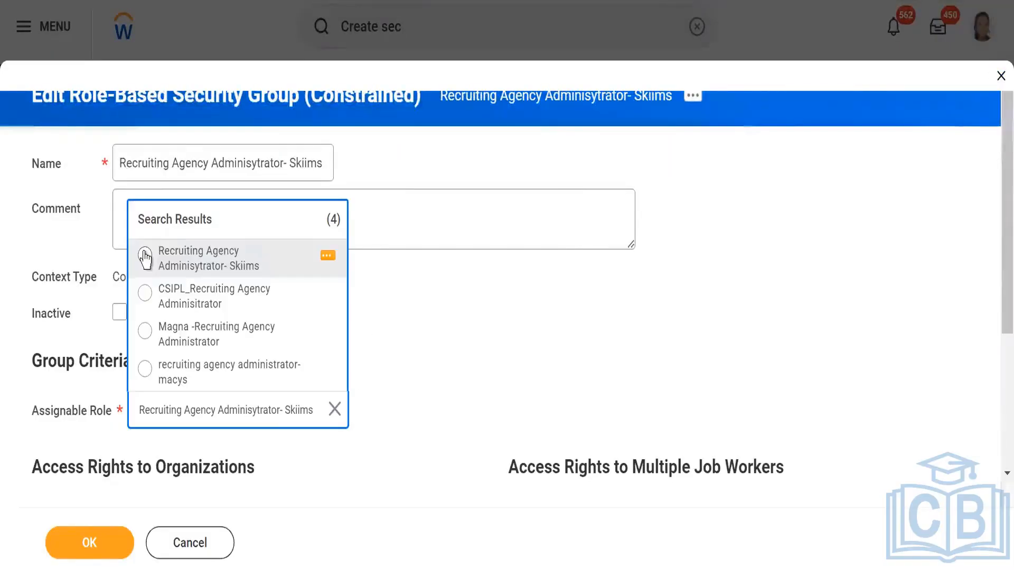
# Step: Set the security group's assignable role to Recruiting Agency Adminisytrator- Skiims and save the group
pyautogui.click(145, 255)
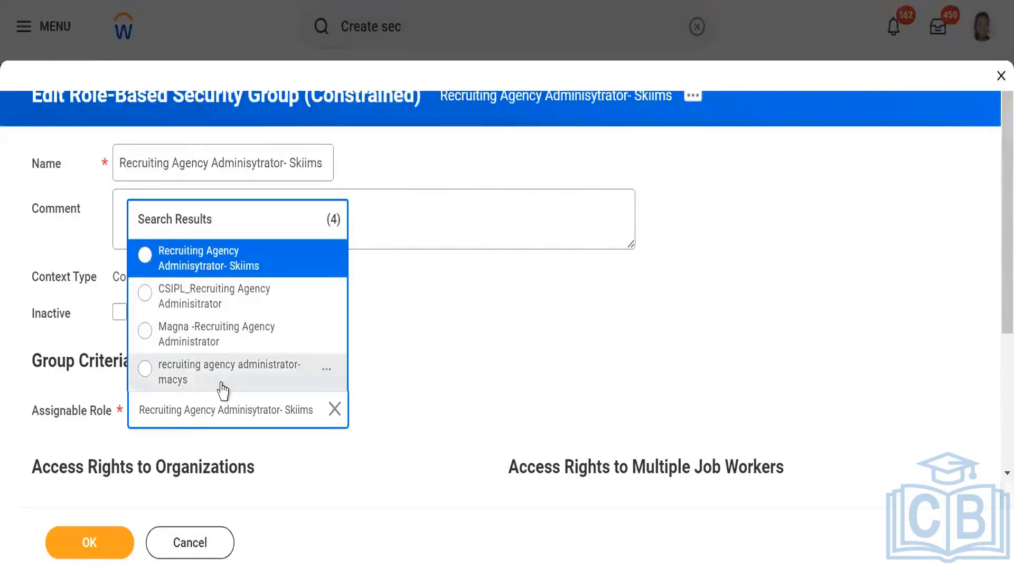
pyautogui.click(218, 267)
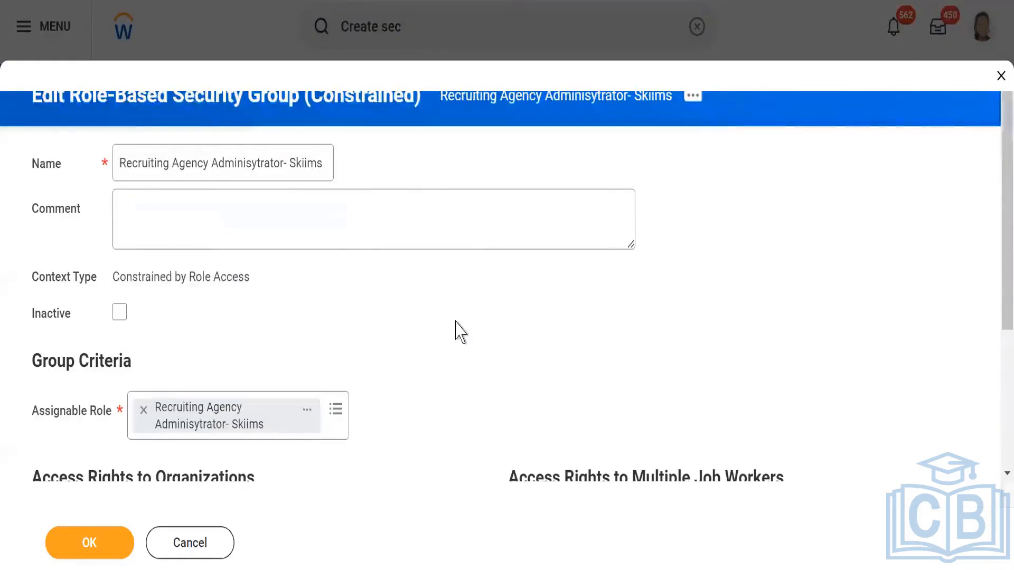
pyautogui.scroll(-4, 449, 317)
pyautogui.scroll(6, 412, 304)
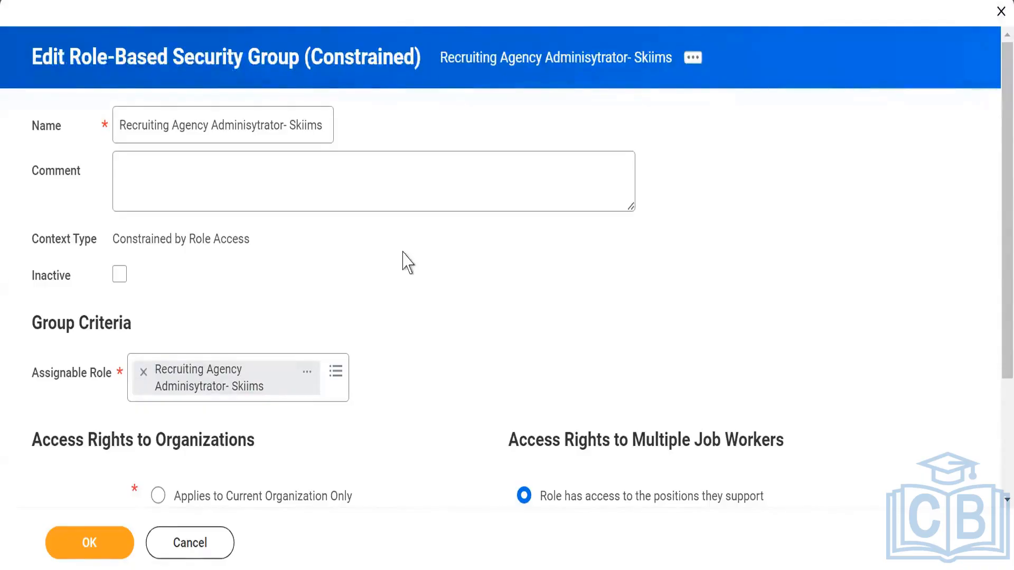
pyautogui.scroll(-2, 330, 256)
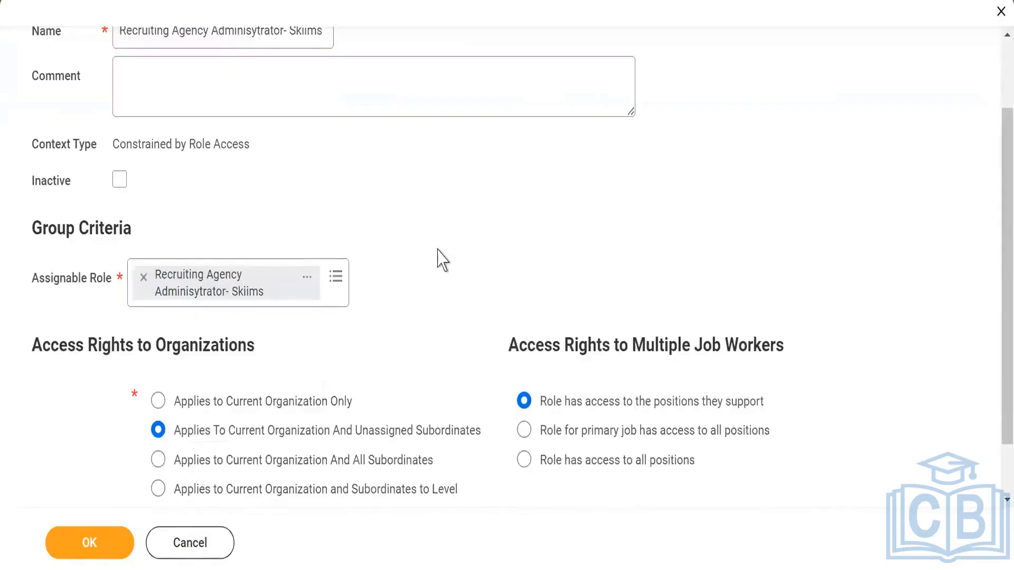
pyautogui.scroll(2, 443, 258)
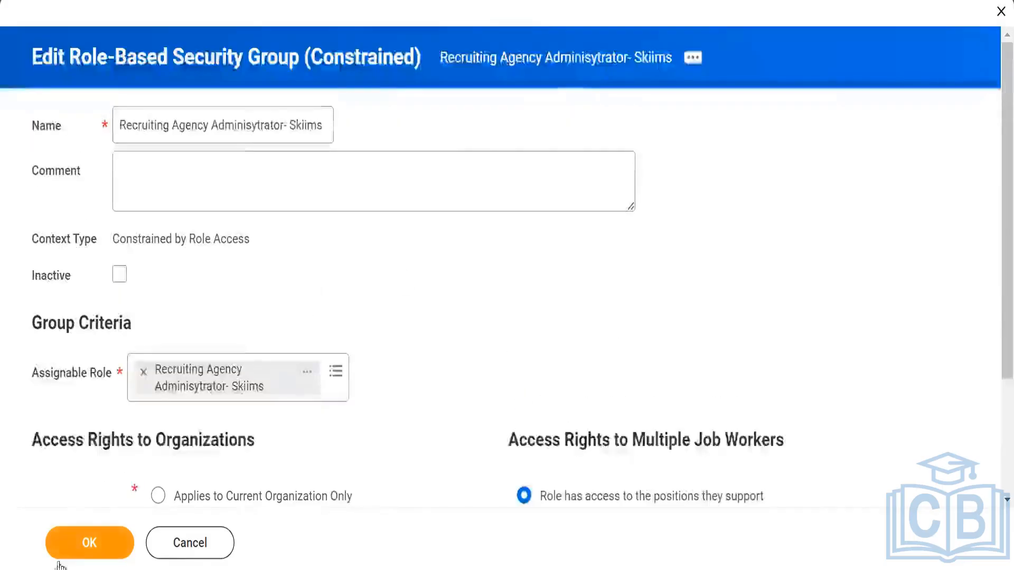
pyautogui.click(74, 546)
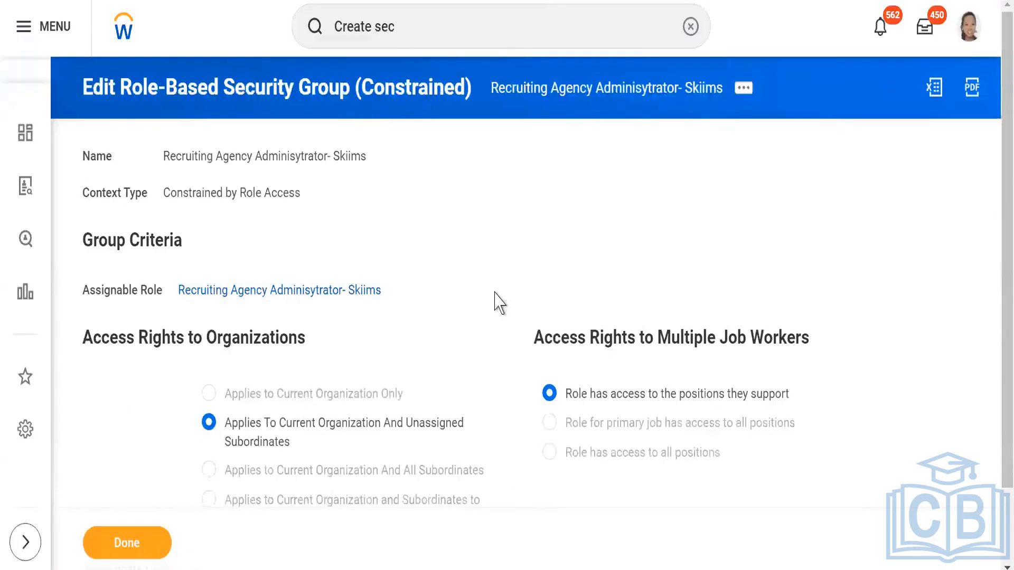
pyautogui.click(131, 547)
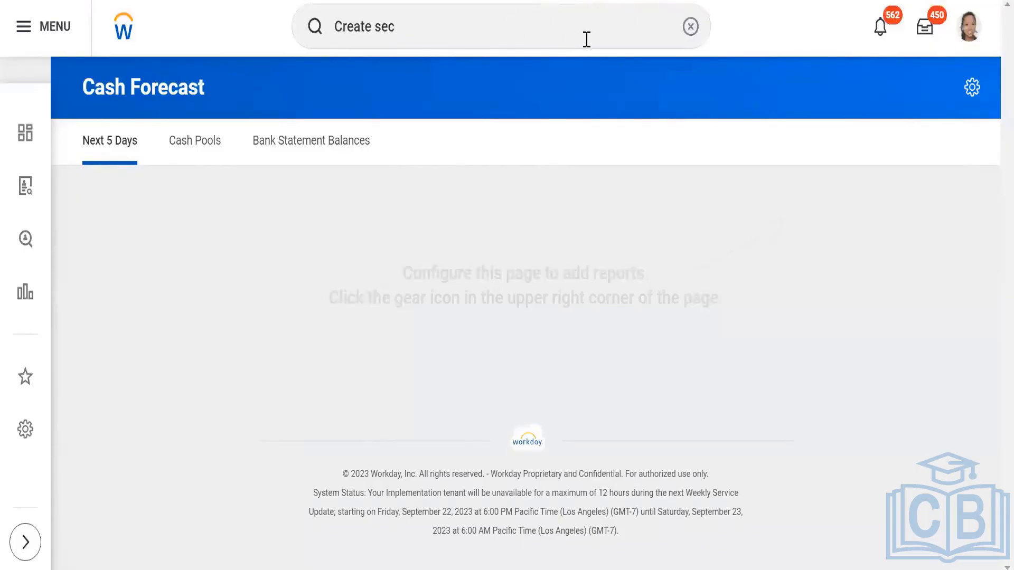
# Step: Search for "View recruiting agency" and open the View Recruiting Agency report
pyautogui.click(691, 29)
pyautogui.click(680, 38)
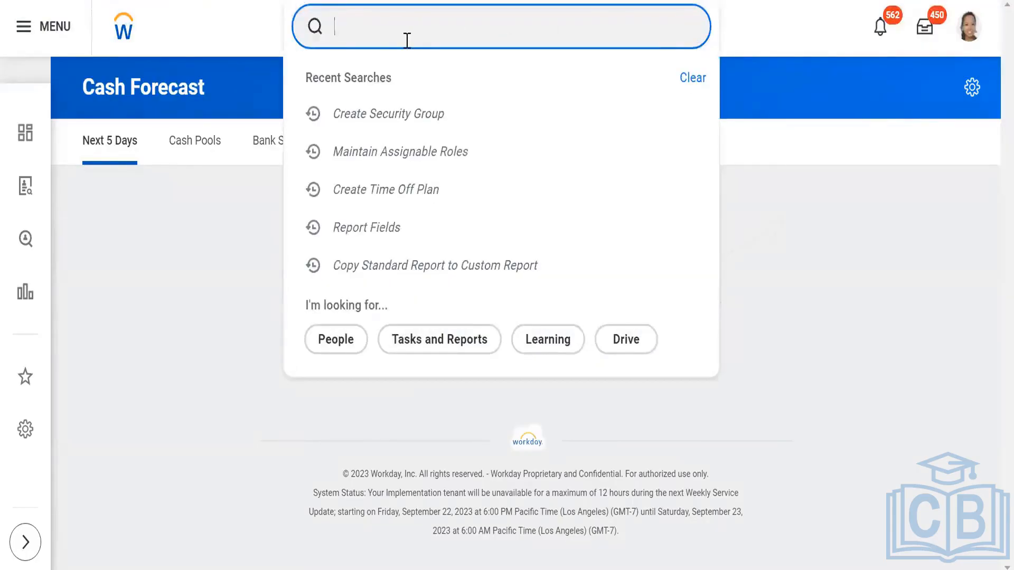
pyautogui.write('View')
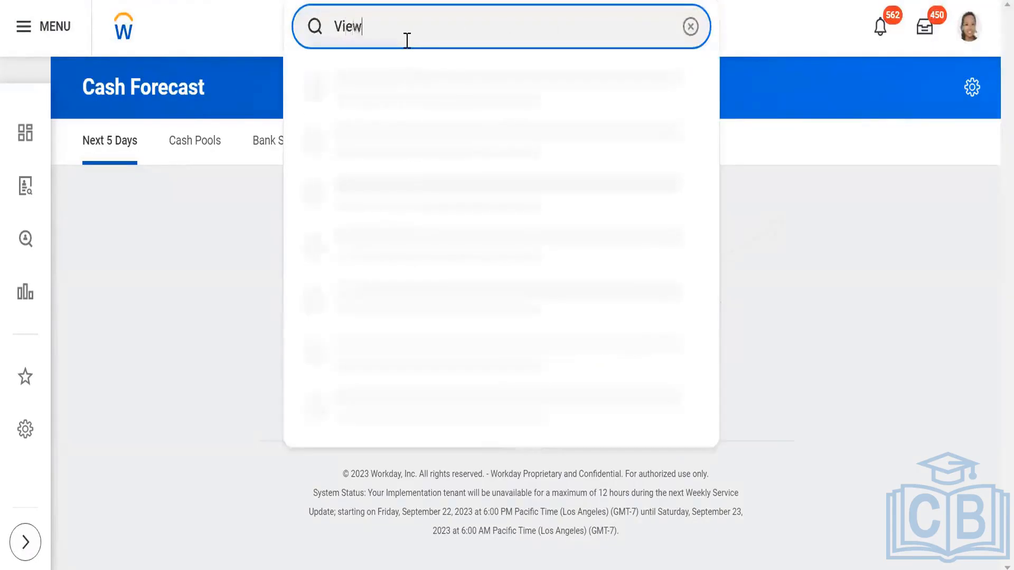
pyautogui.write(' recr')
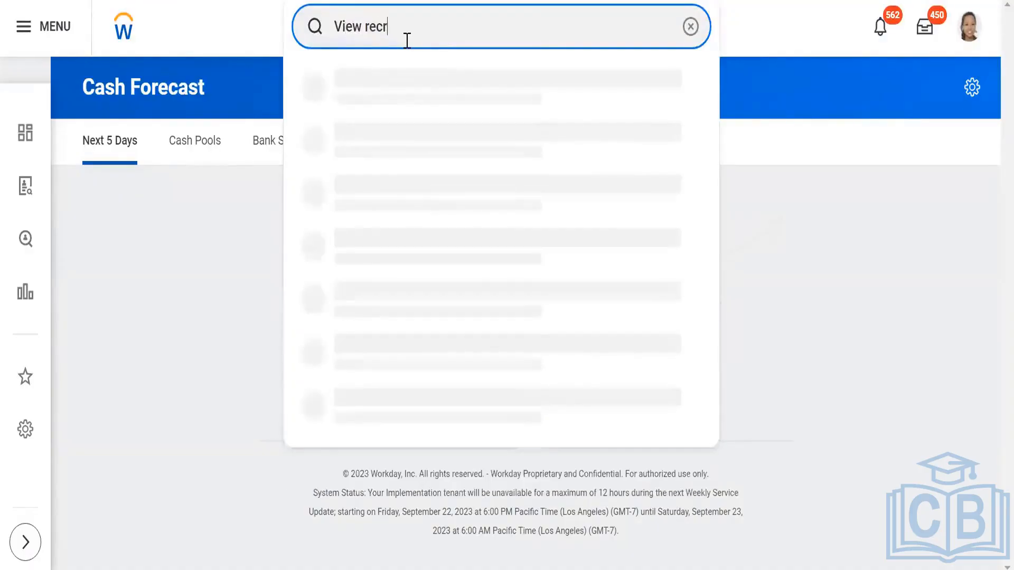
pyautogui.write('uiting ')
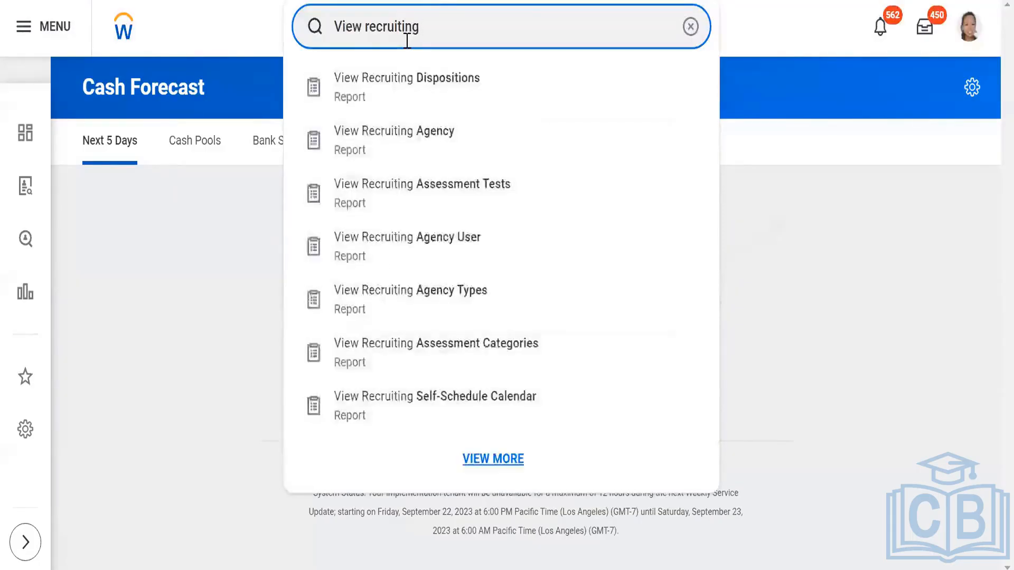
pyautogui.write('age')
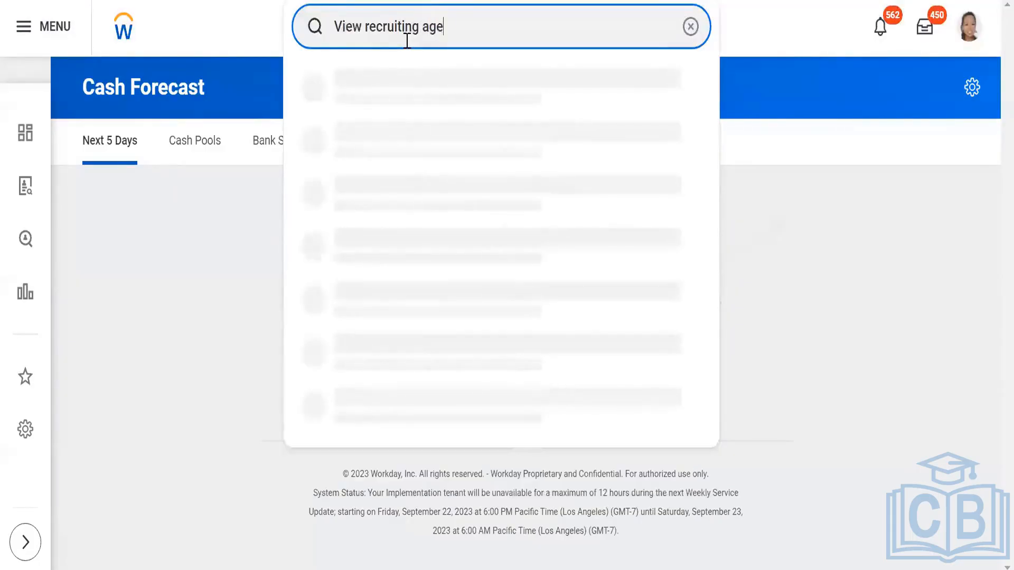
pyautogui.write('ncy')
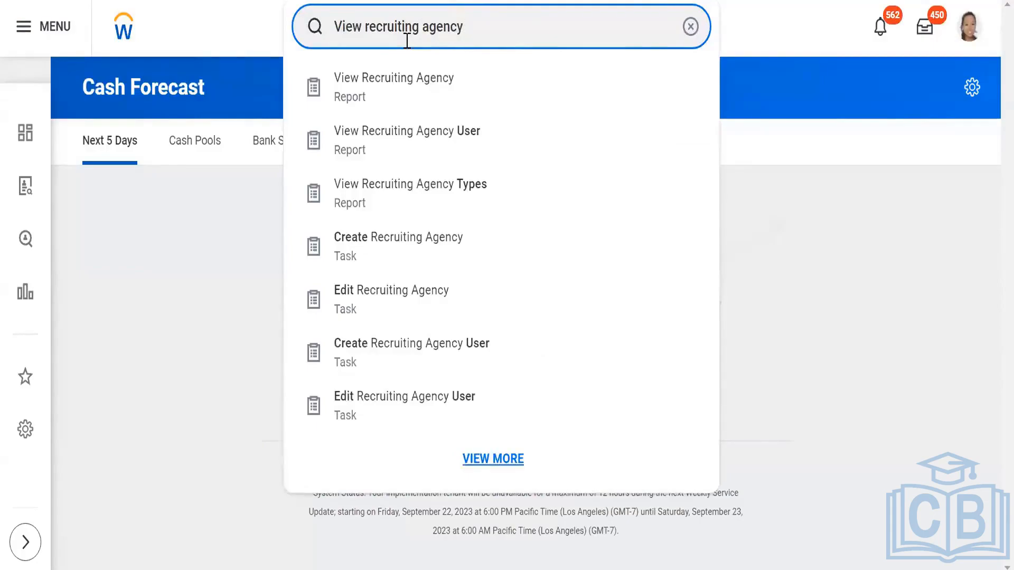
pyautogui.click(402, 95)
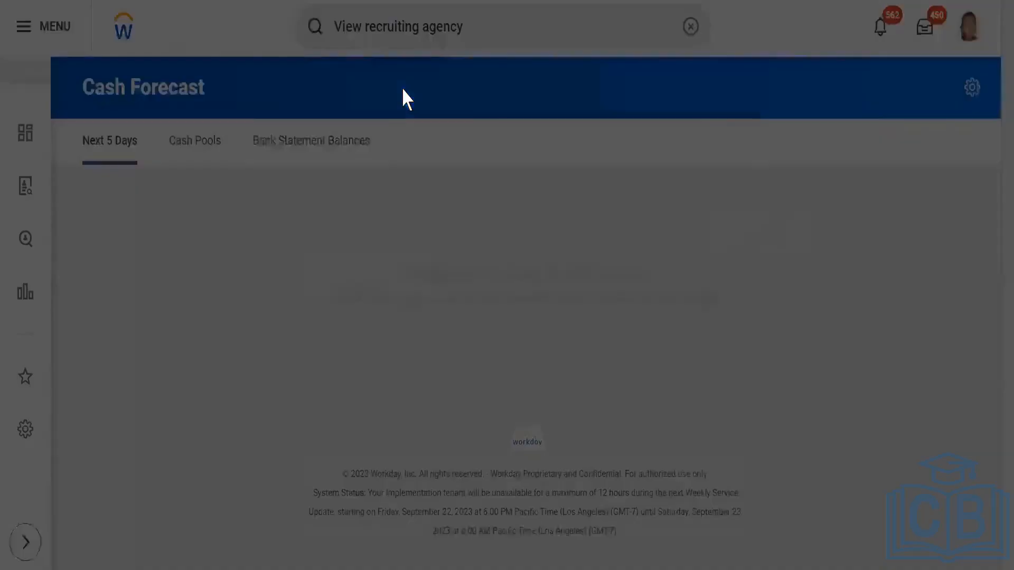
# Step: Run the report for the recruiting agency Skiims PVT LTD Agency
pyautogui.click(423, 233)
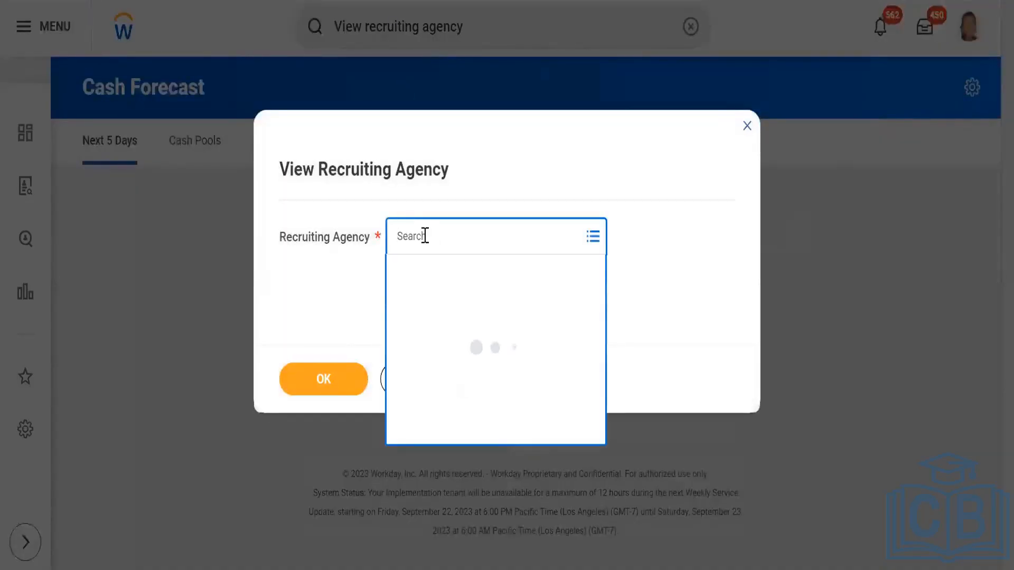
pyautogui.write('skiims')
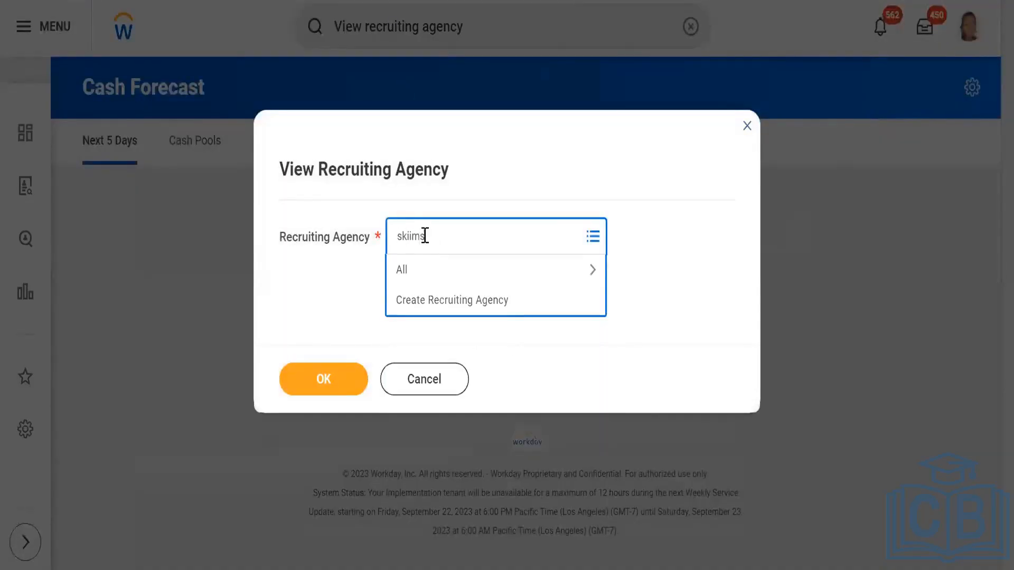
pyautogui.press('Return')
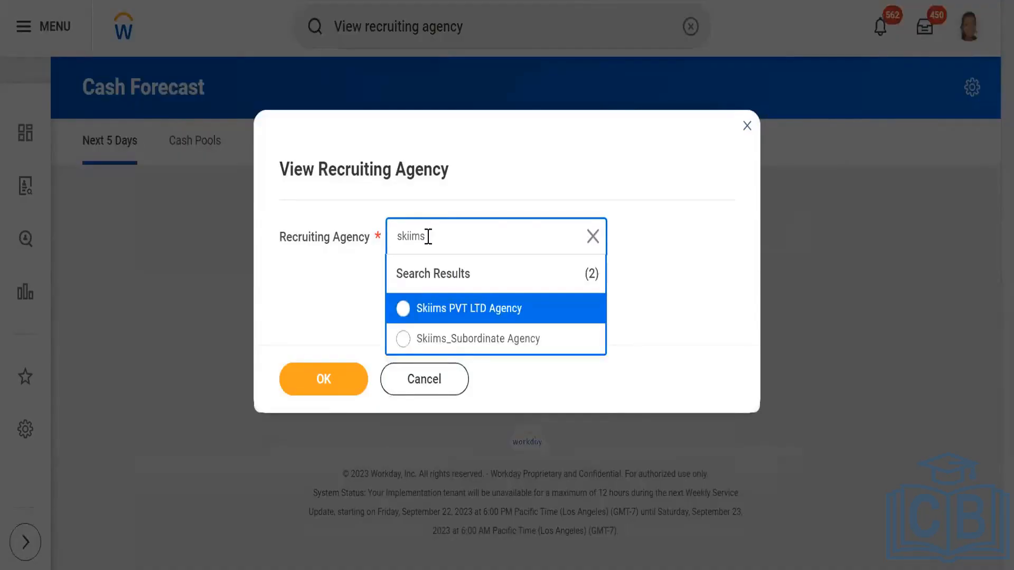
pyautogui.click(466, 311)
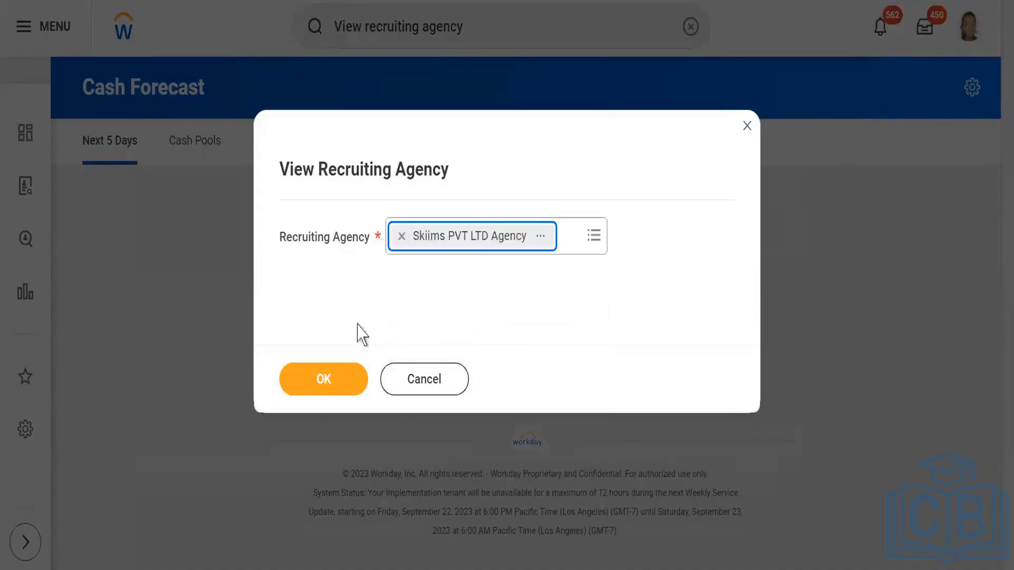
pyautogui.click(309, 384)
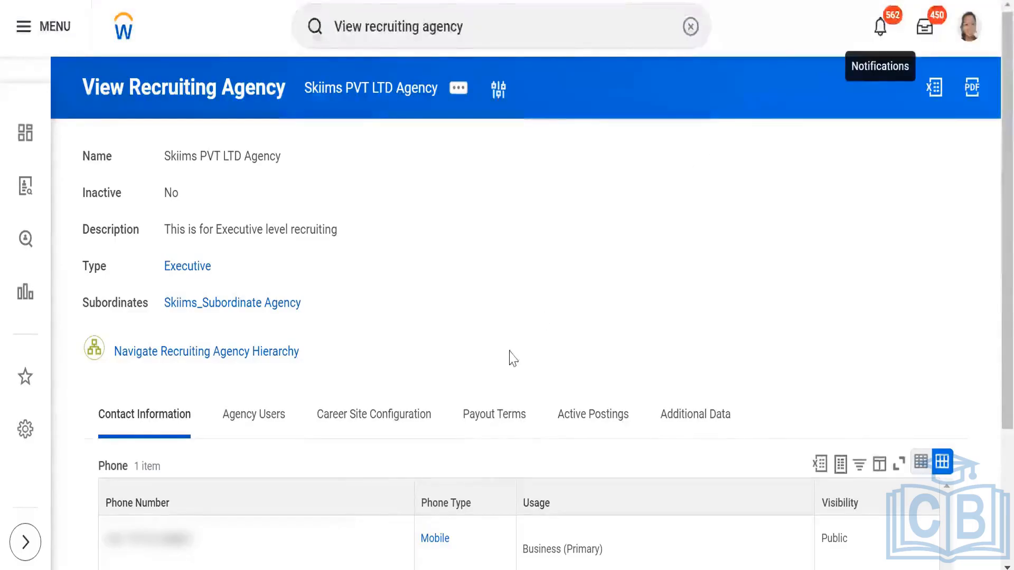
# Step: Search for "domain security" and open the Domain Security Policies for Functional Area report
pyautogui.hotkey('alt', 'Tab')
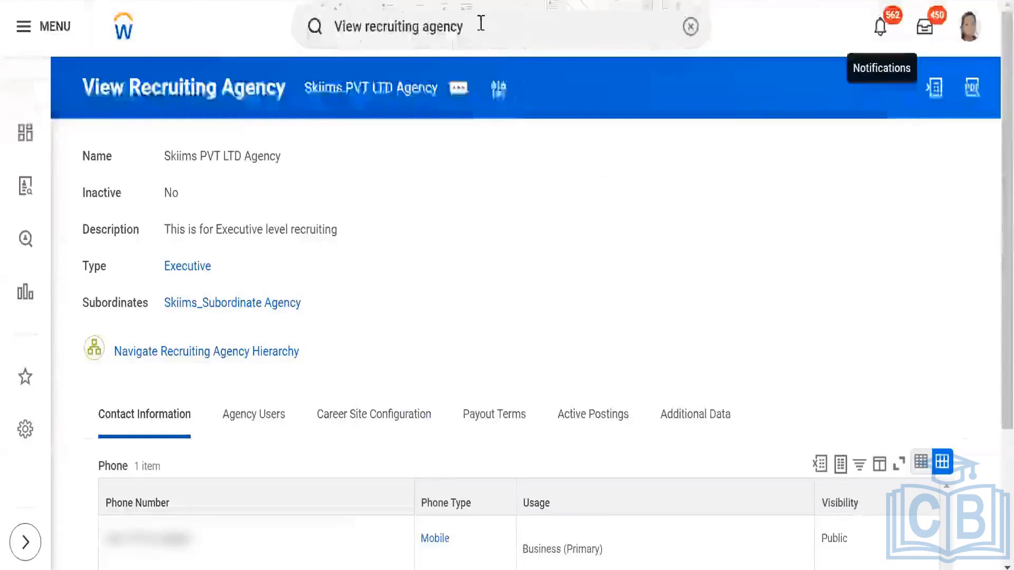
pyautogui.click(481, 21)
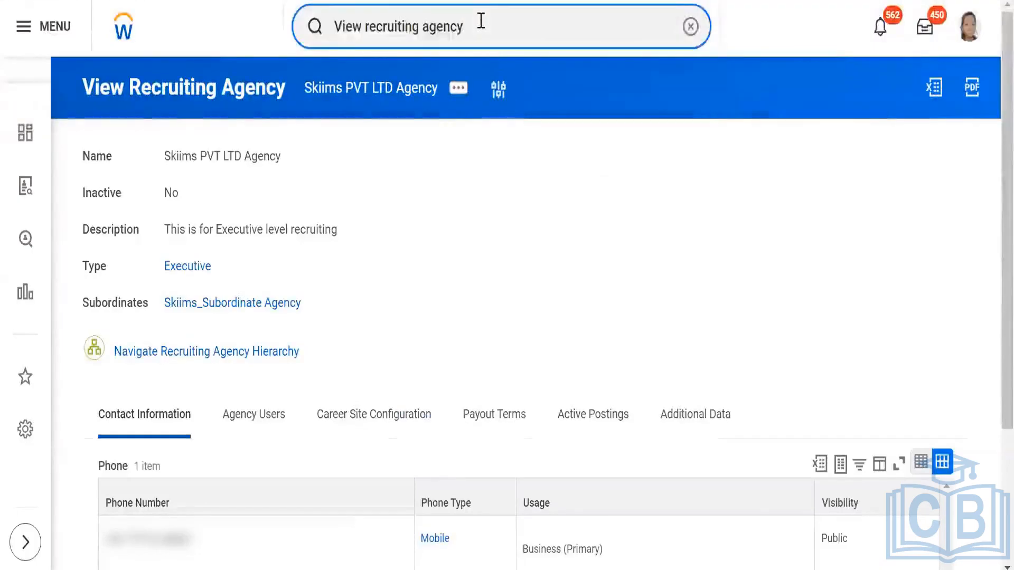
pyautogui.press('BackSpace')
pyautogui.press('BackSpace')
pyautogui.press('BackSpace')
pyautogui.press('BackSpace')
pyautogui.press('BackSpace')
pyautogui.press('BackSpace')
pyautogui.press('BackSpace')
pyautogui.press('BackSpace')
pyautogui.press('BackSpace')
pyautogui.press('BackSpace')
pyautogui.press('BackSpace')
pyautogui.press('BackSpace')
pyautogui.press('BackSpace')
pyautogui.press('BackSpace')
pyautogui.press('BackSpace')
pyautogui.press('BackSpace')
pyautogui.press('BackSpace')
pyautogui.press('BackSpace')
pyautogui.press('BackSpace')
pyautogui.press('BackSpace')
pyautogui.press('BackSpace')
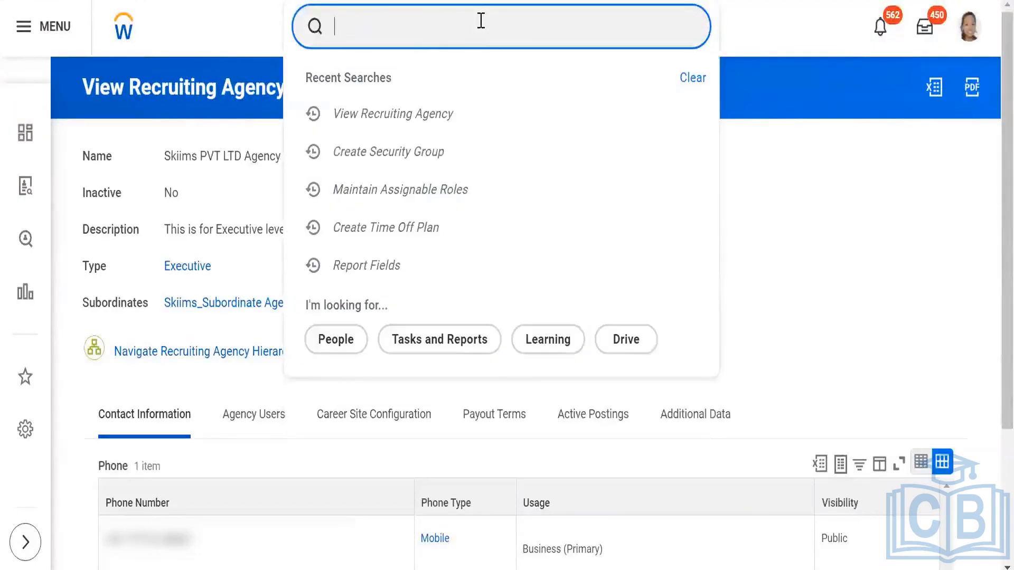
pyautogui.write('domain ')
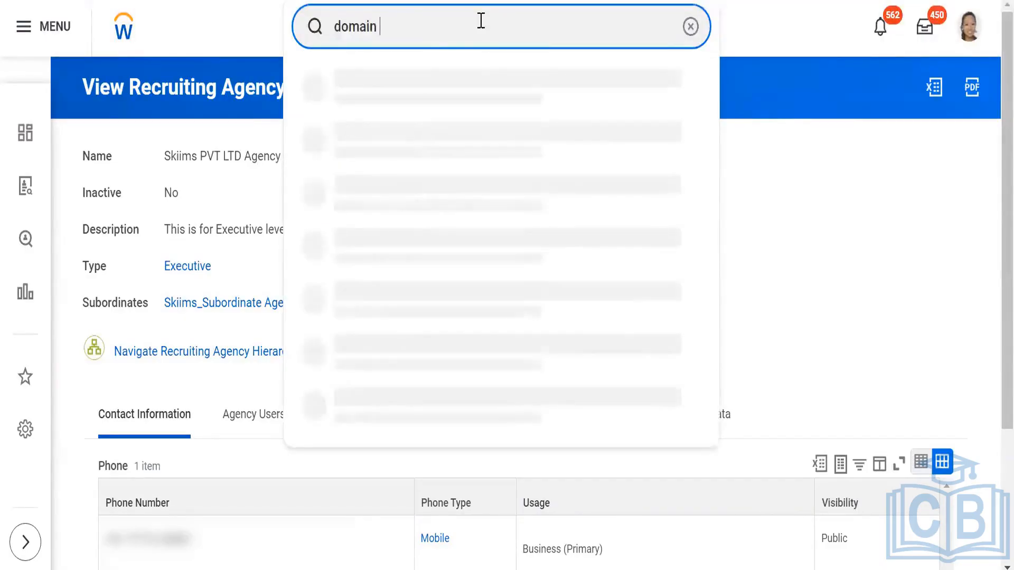
pyautogui.write('security')
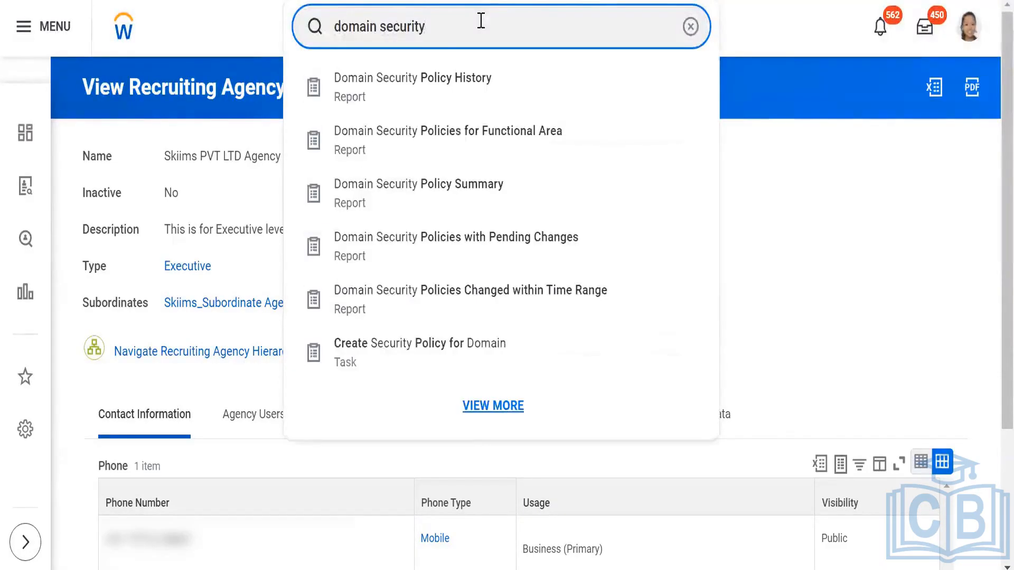
pyautogui.click(491, 138)
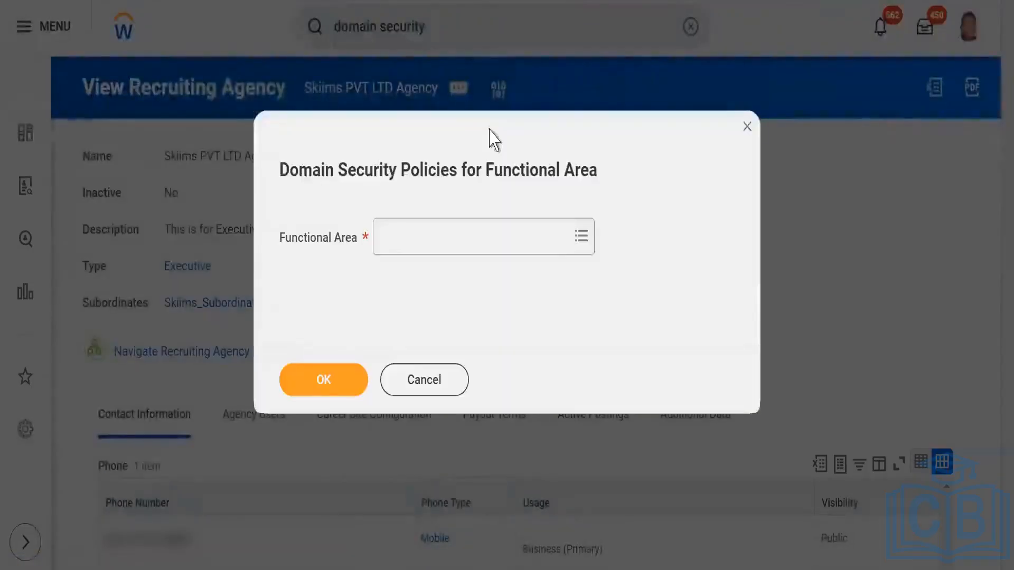
# Step: Run the Domain Security Policies for Functional Area report for the Recruiting functional area
pyautogui.click(450, 234)
pyautogui.write('r')
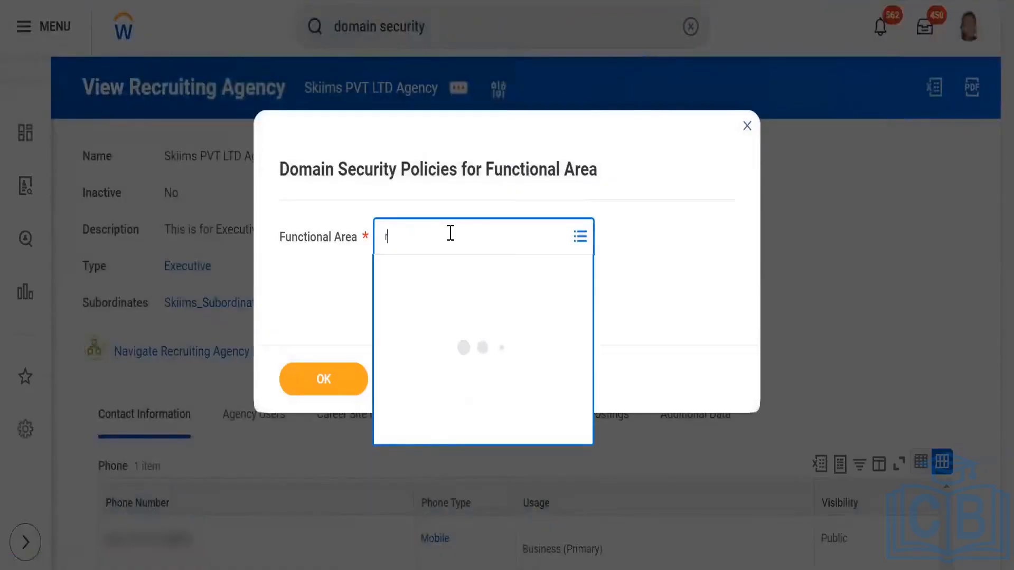
pyautogui.write('ecruiting')
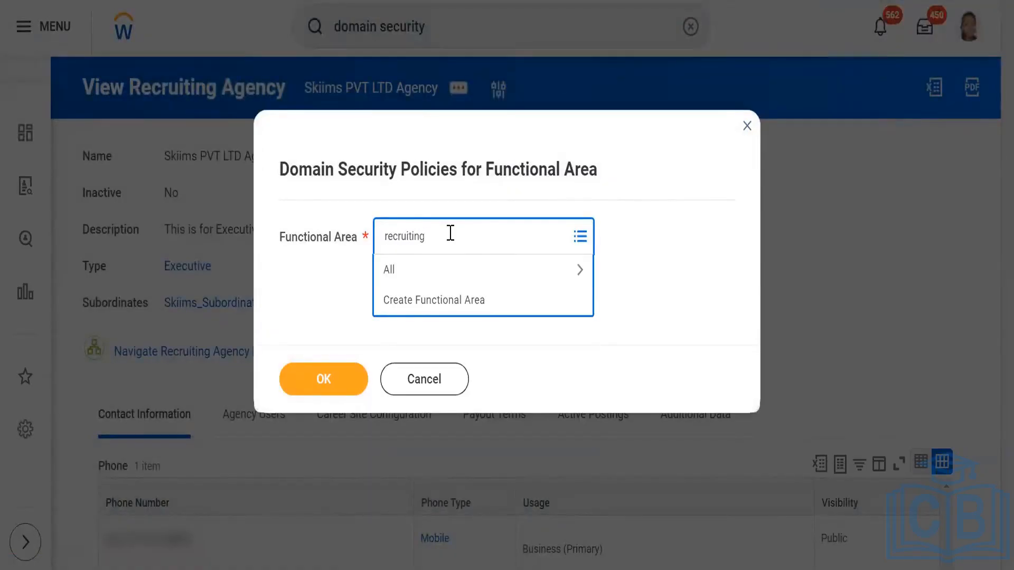
pyautogui.press('Return')
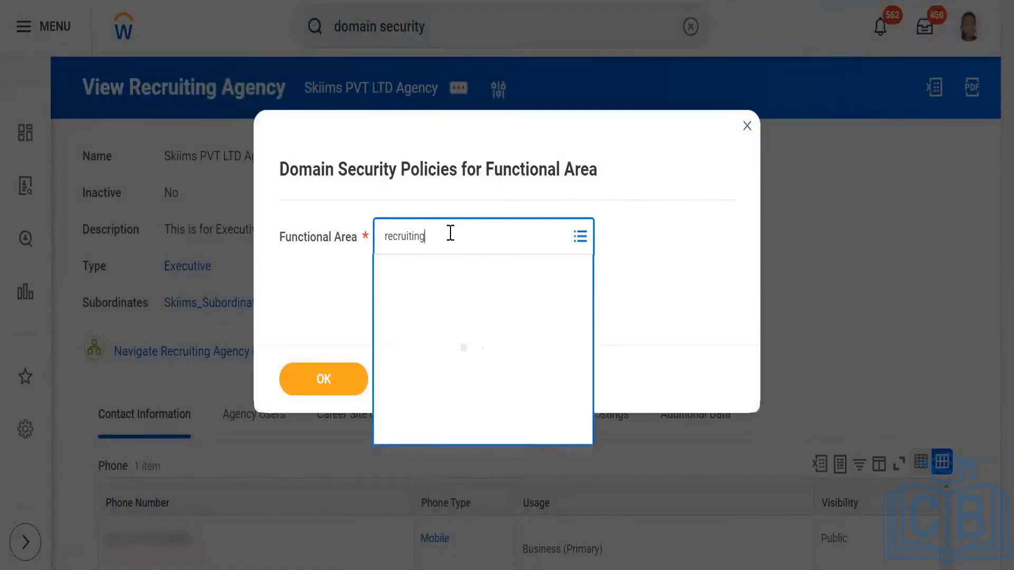
pyautogui.click(436, 311)
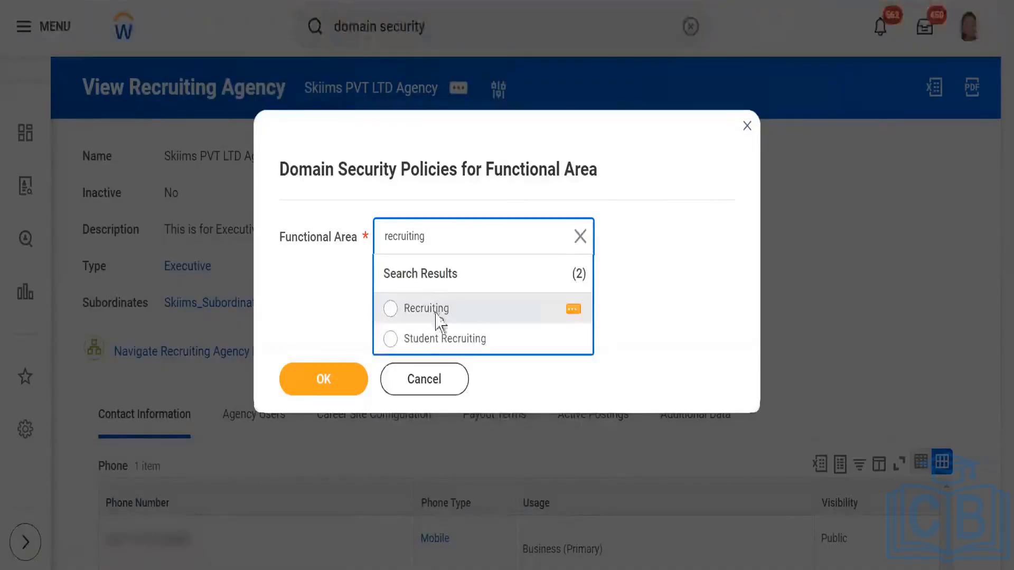
pyautogui.click(336, 376)
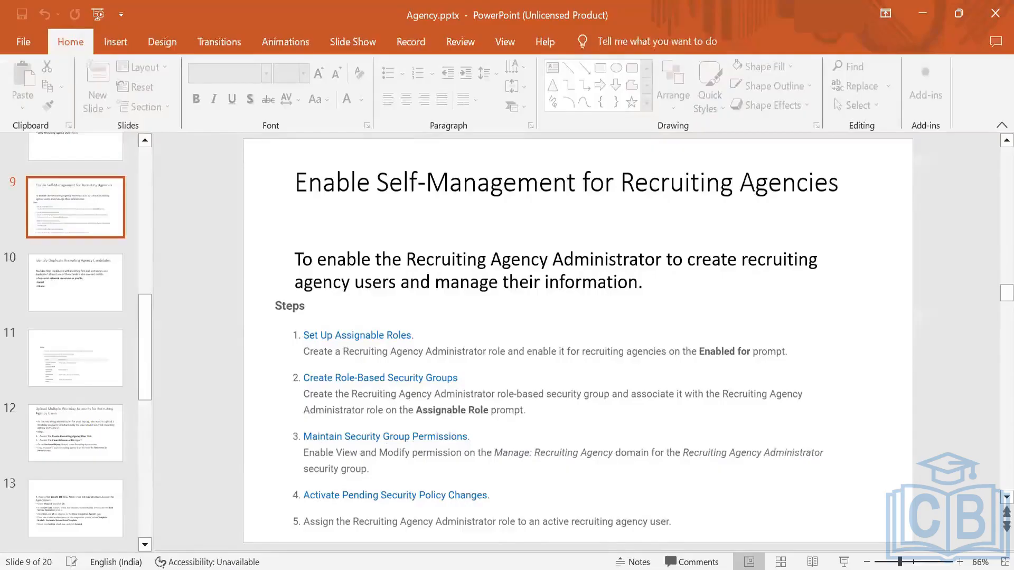
# Step: Open the Manage: Recruiting Agency domain security policy from the Recruiting functional area's policy list
pyautogui.click(628, 488)
pyautogui.scroll(-10, 385, 255)
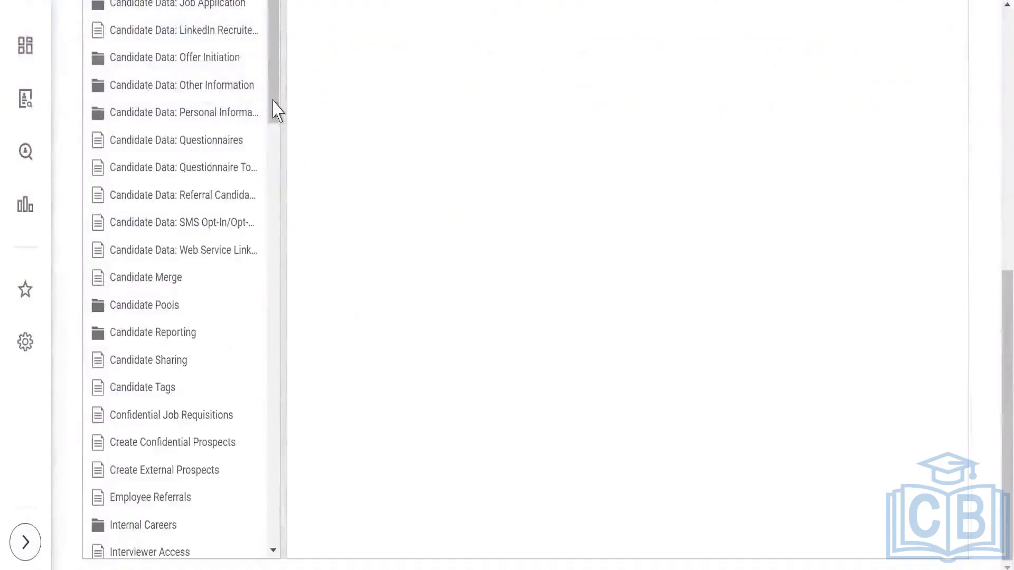
pyautogui.scroll(-1, 275, 138)
pyautogui.moveTo(272, 129); pyautogui.dragTo(283, 376)
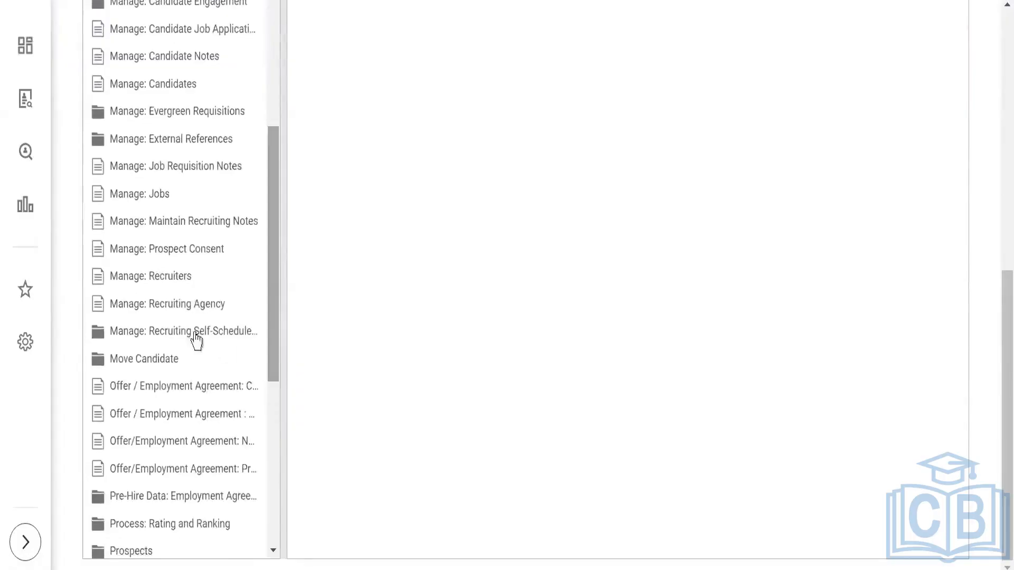
pyautogui.click(166, 309)
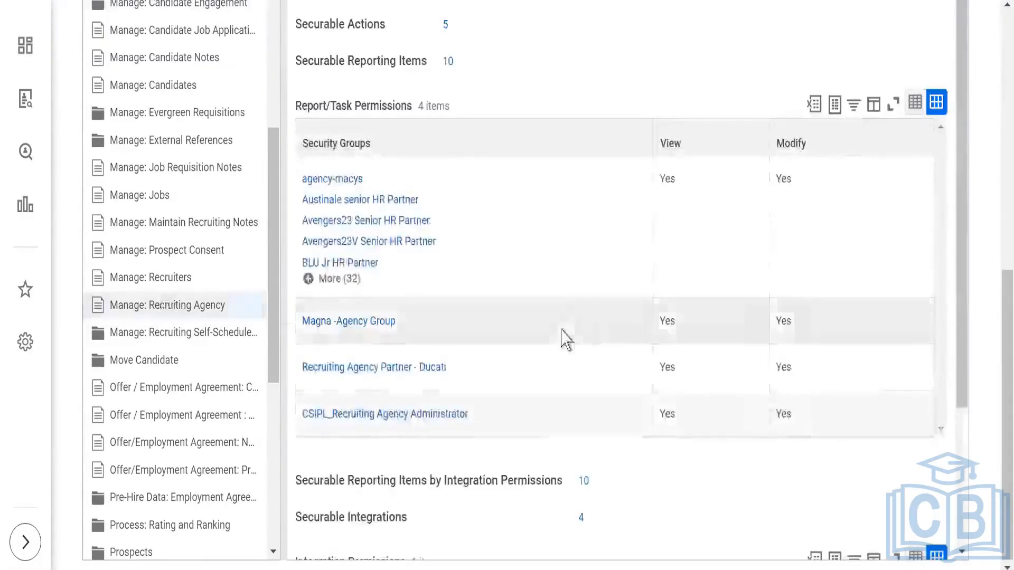
# Step: Review the Manage: Recruiting Agency policy details and open its permissions for editing
pyautogui.scroll(5, 447, 274)
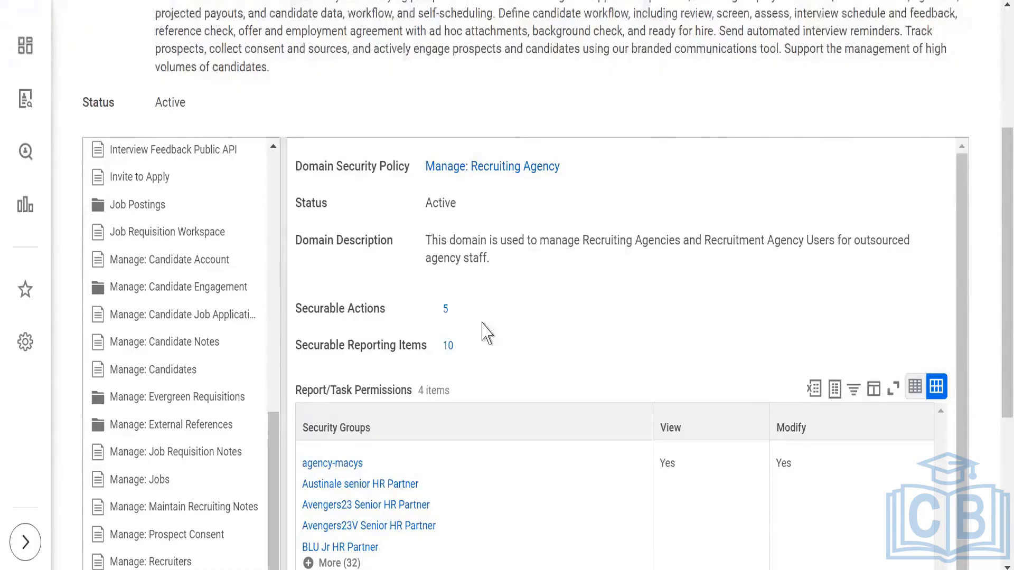
pyautogui.scroll(-3, 482, 324)
pyautogui.scroll(-5, 482, 332)
pyautogui.click(359, 521)
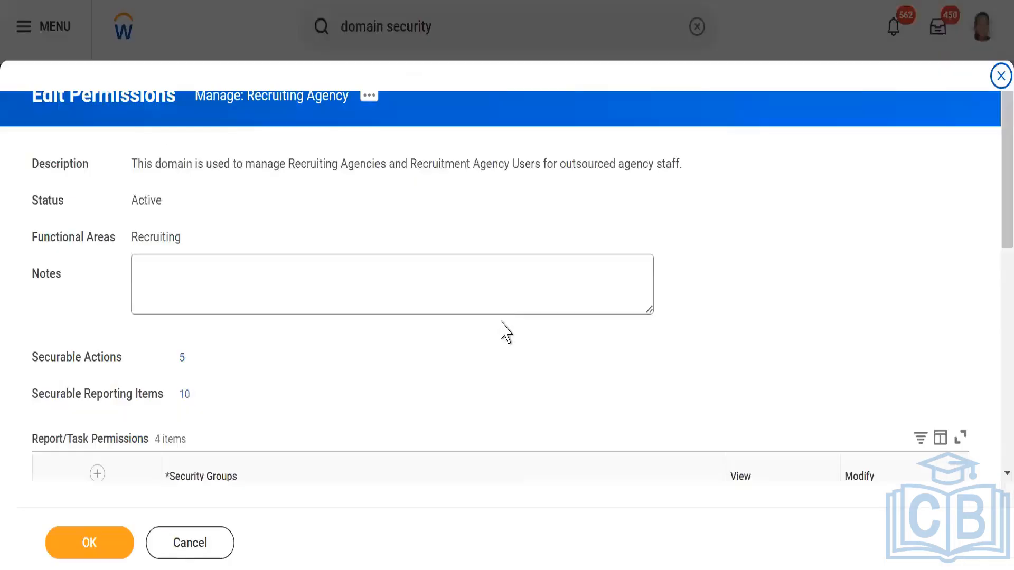
# Step: Add a Report/Task Permissions row and assign it the Recruiting Agency Adminisytrator- Skiims security group
pyautogui.scroll(-4, 417, 317)
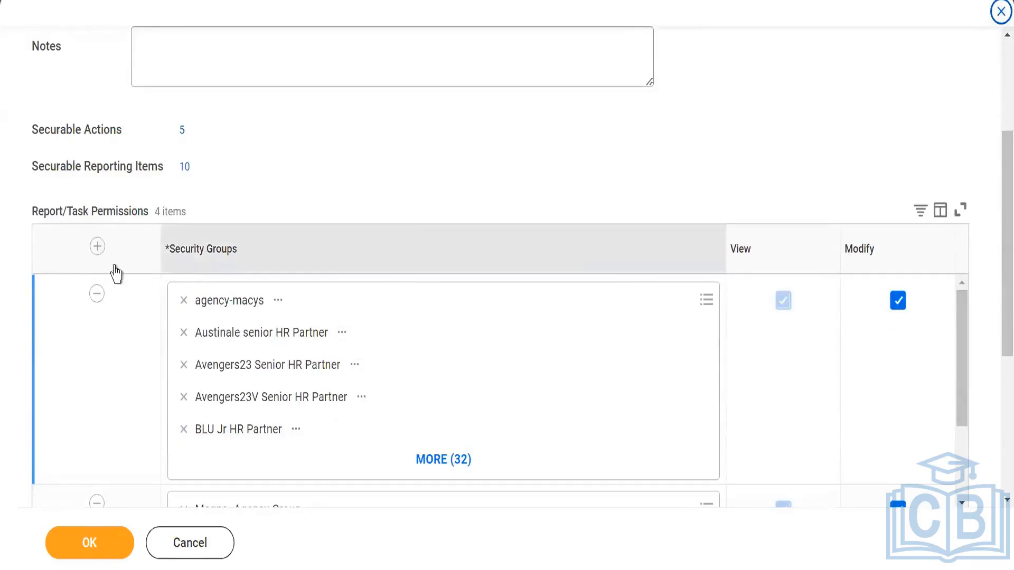
pyautogui.click(98, 252)
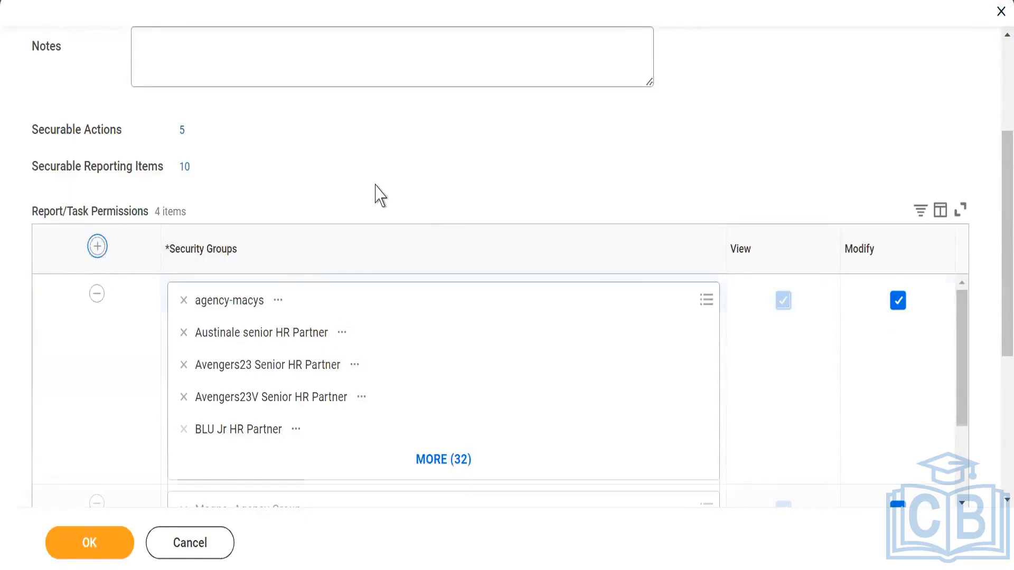
pyautogui.click(269, 305)
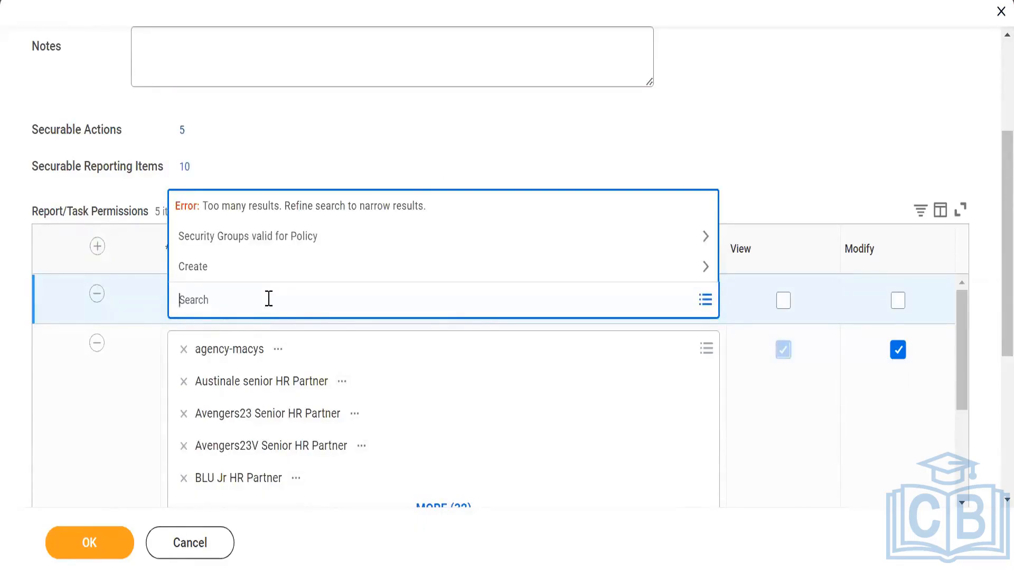
pyautogui.write('skiims')
pyautogui.press('Return')
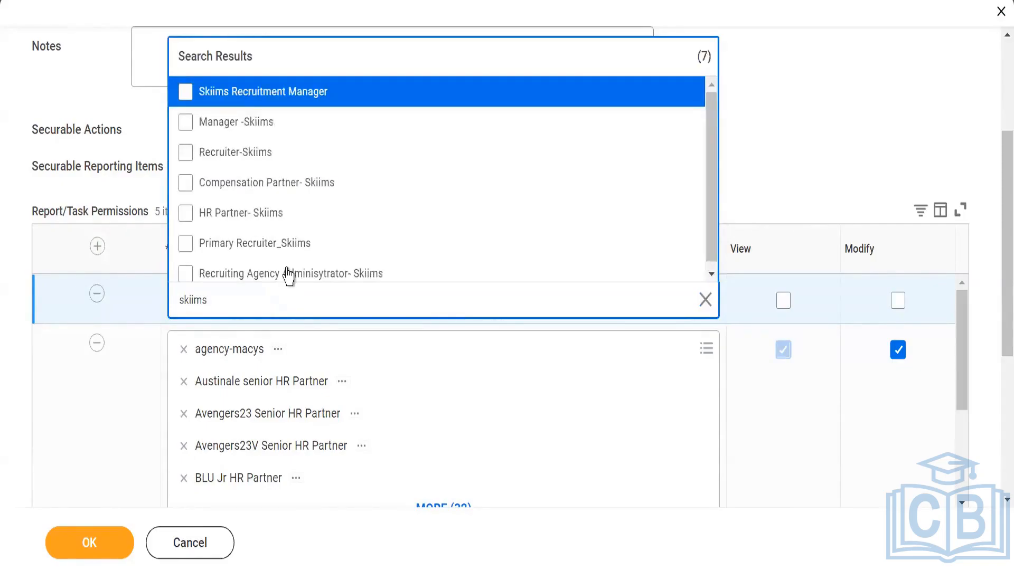
pyautogui.click(483, 272)
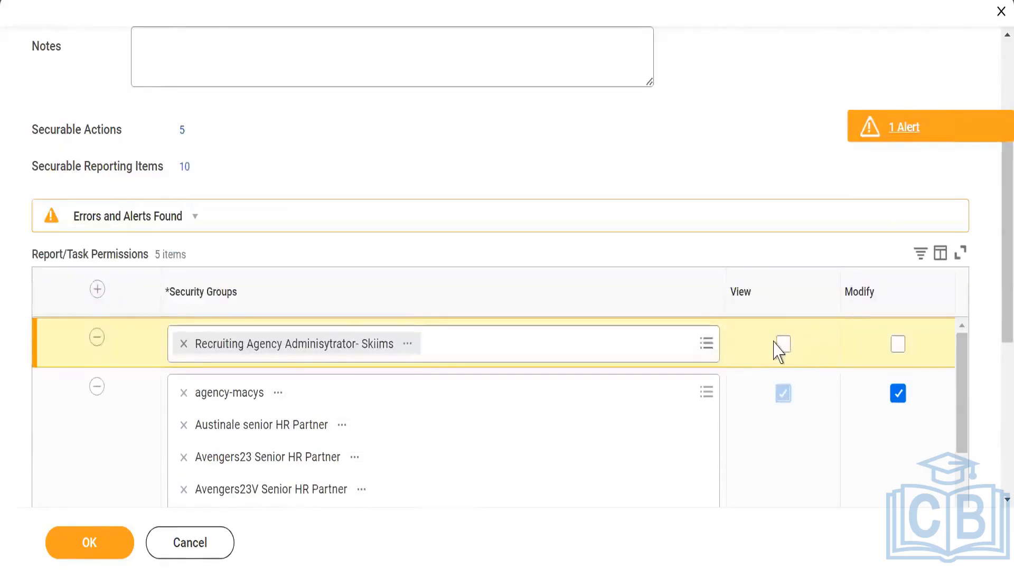
# Step: Grant View and Modify permission to the Recruiting Agency Adminisytrator- Skiims group and save the policy permissions
pyautogui.click(783, 343)
pyautogui.click(898, 344)
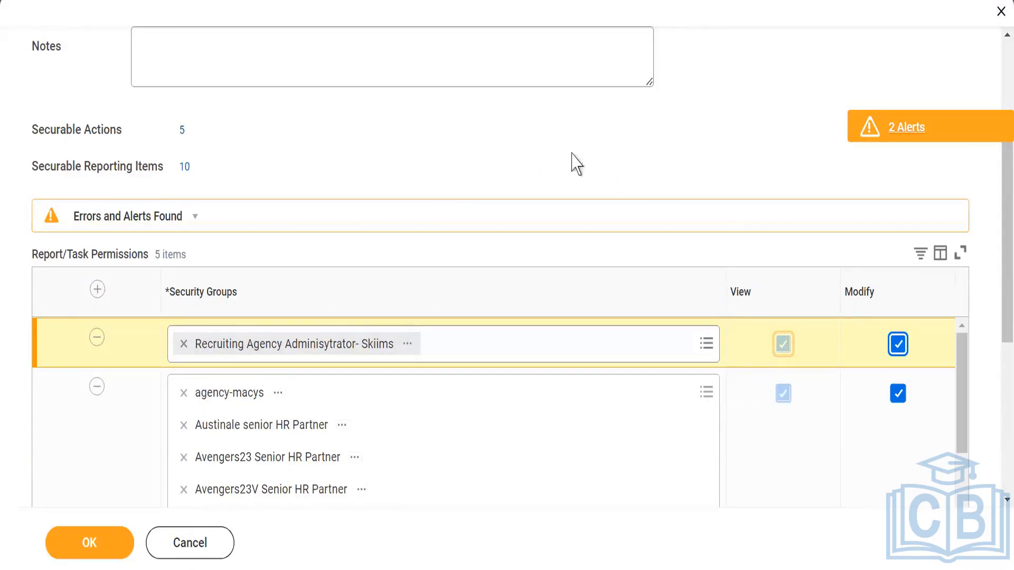
pyautogui.click(90, 544)
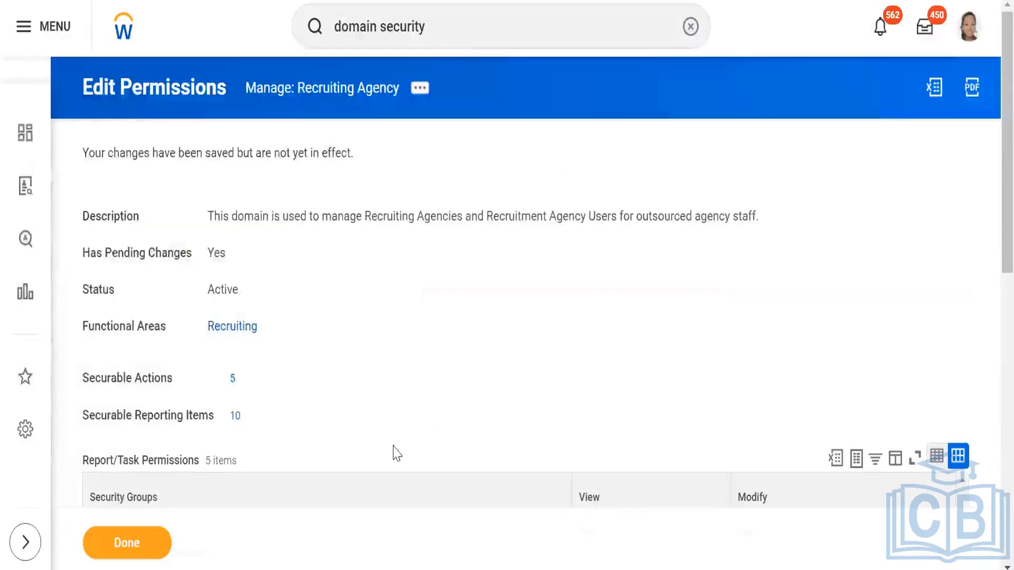
# Step: Check the setup steps in the PowerPoint slide, return to Workday, search for "activate pe" and open Activate Pending Security Policy Changes
pyautogui.hotkey('alt', 'Tab')
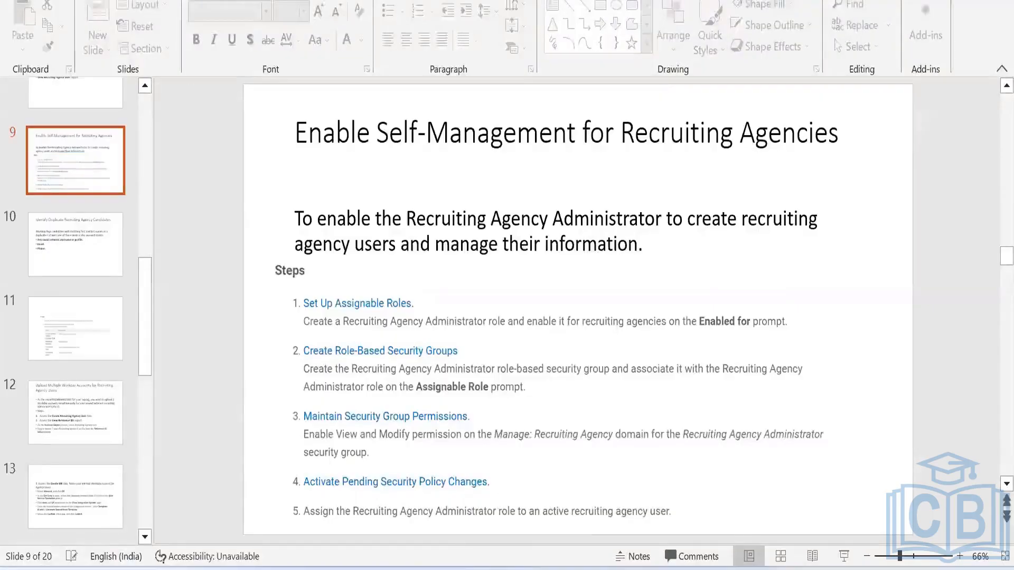
pyautogui.hotkey('alt', 'Tab')
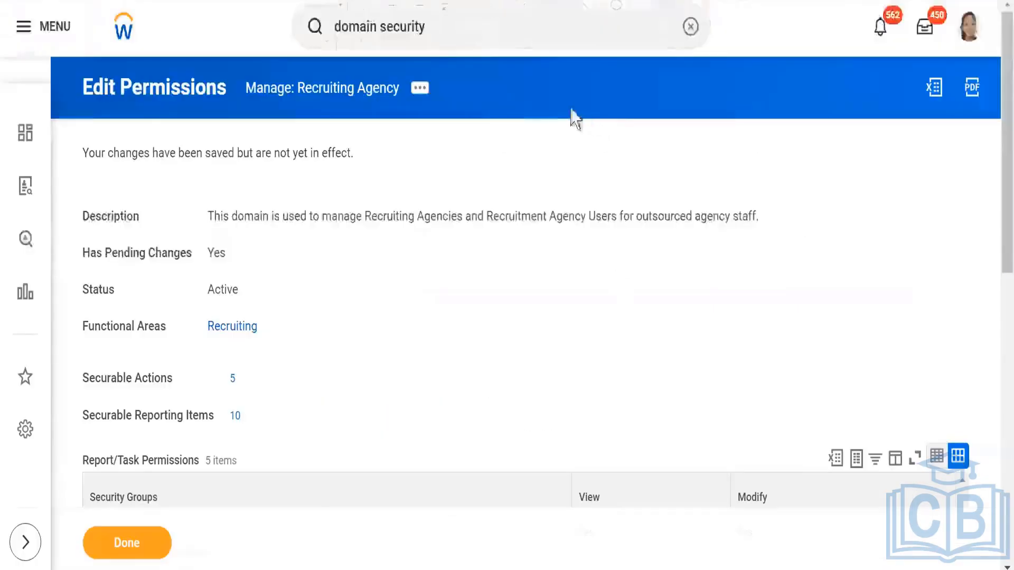
pyautogui.click(449, 34)
pyautogui.moveTo(450, 33); pyautogui.dragTo(302, 32)
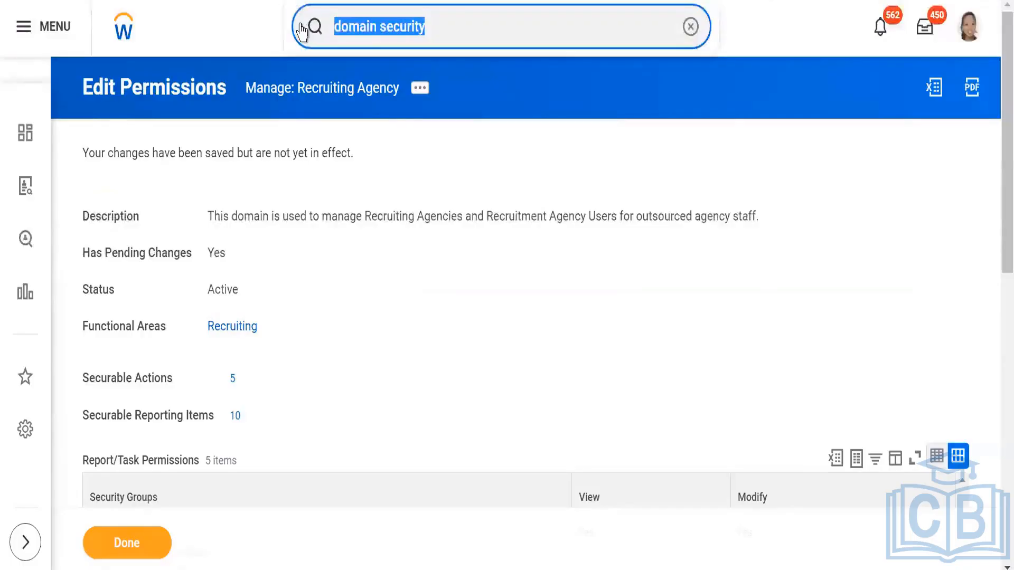
pyautogui.write('a')
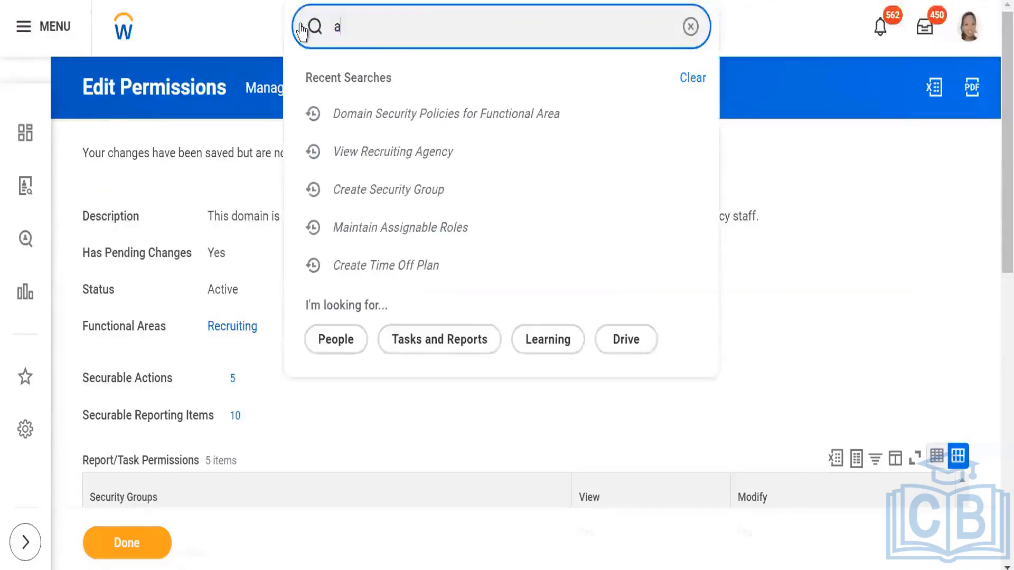
pyautogui.write('ct')
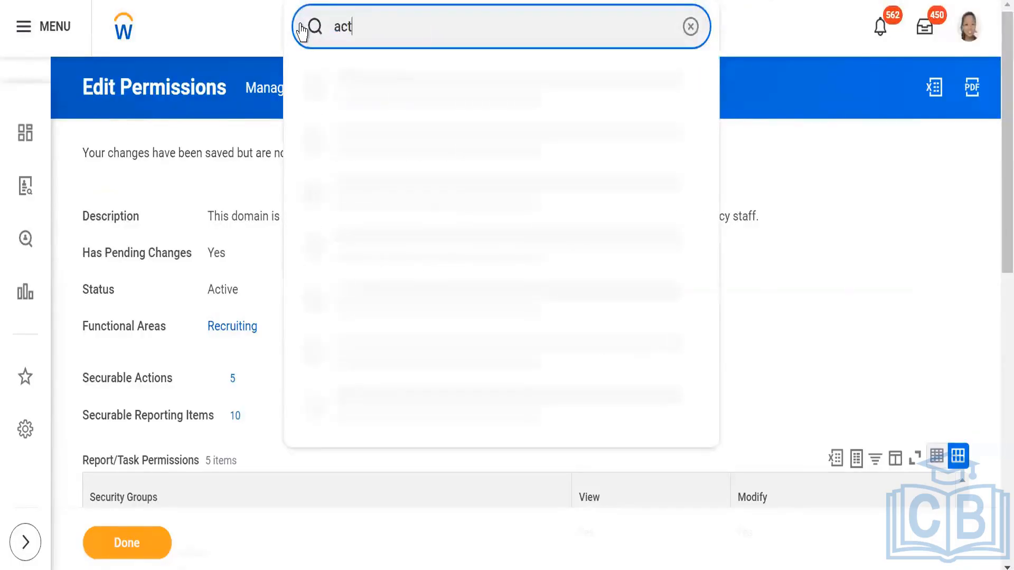
pyautogui.write('ivate pe')
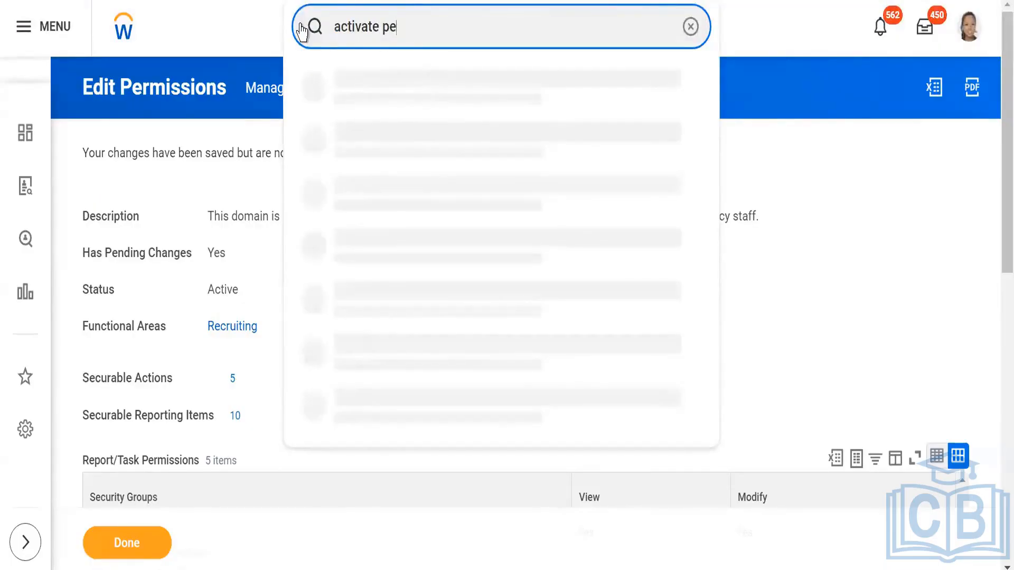
pyautogui.click(432, 89)
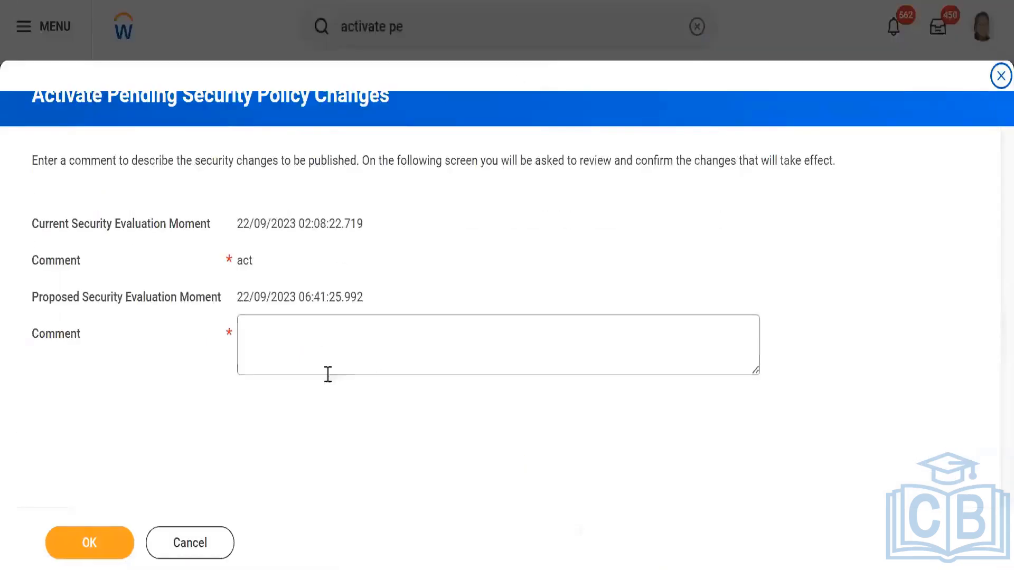
# Step: Enter the comment "Activate" and confirm the activation of the pending security policy changes
pyautogui.click(327, 365)
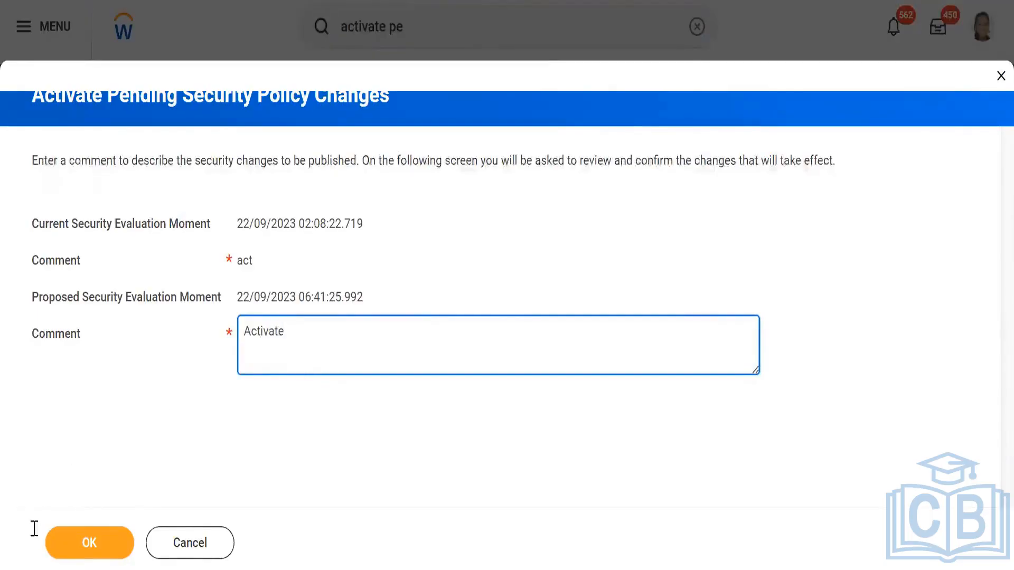
pyautogui.click(75, 552)
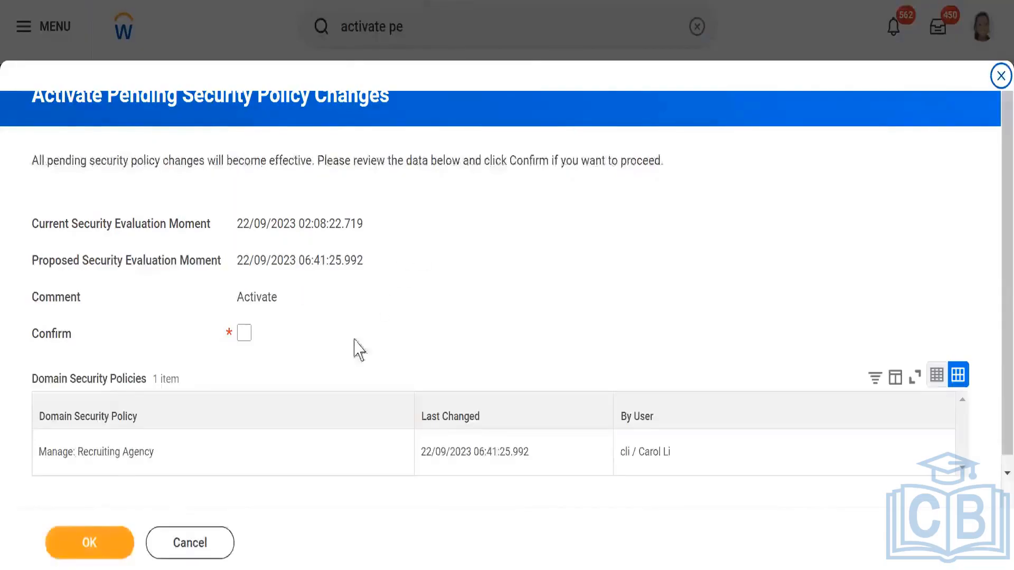
pyautogui.click(244, 333)
pyautogui.click(97, 547)
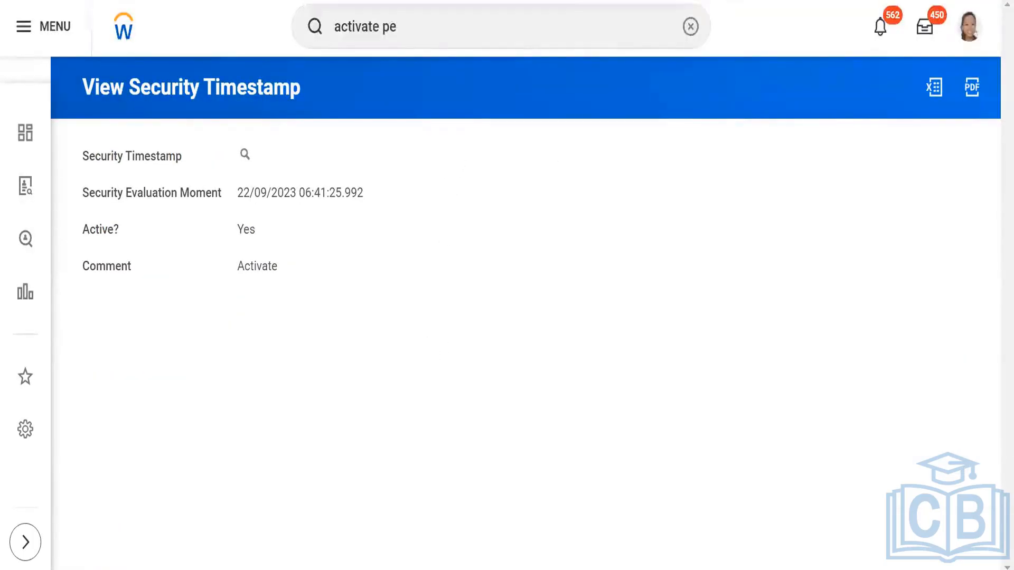
# Step: Clear the search text and reopen the View Recruiting Agency report from the recent searches
pyautogui.click(317, 568)
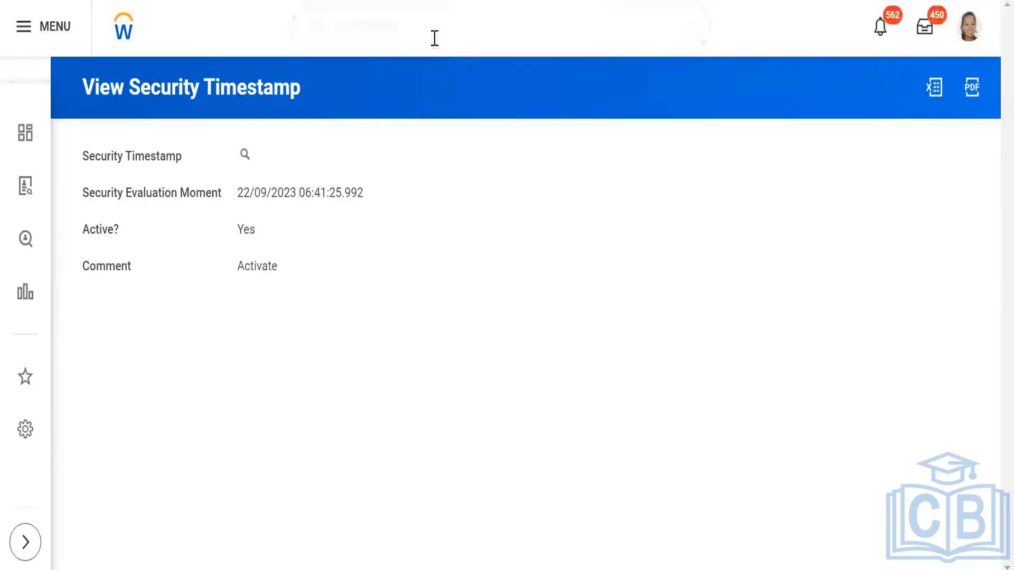
pyautogui.click(477, 32)
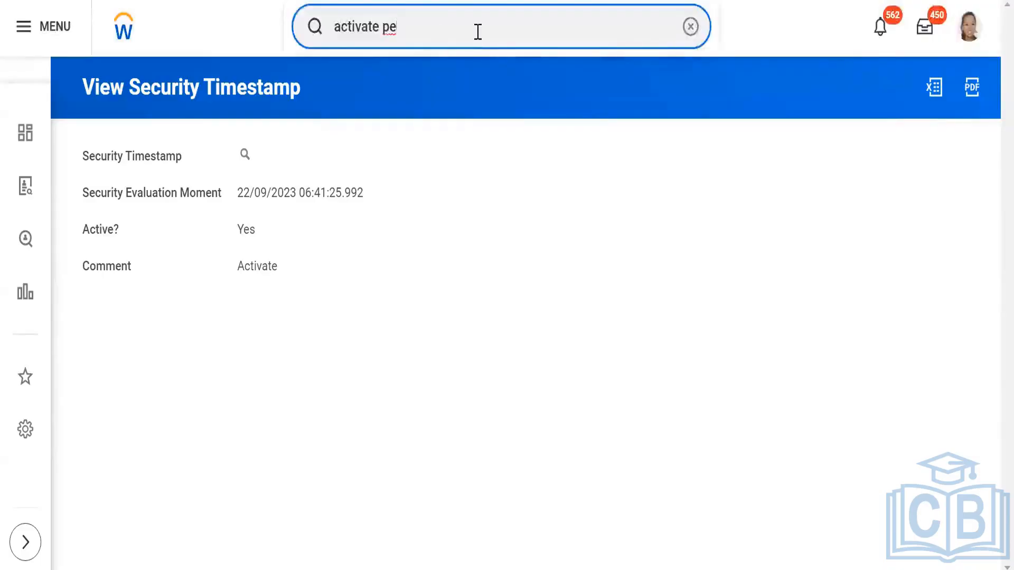
pyautogui.click(691, 29)
pyautogui.click(391, 199)
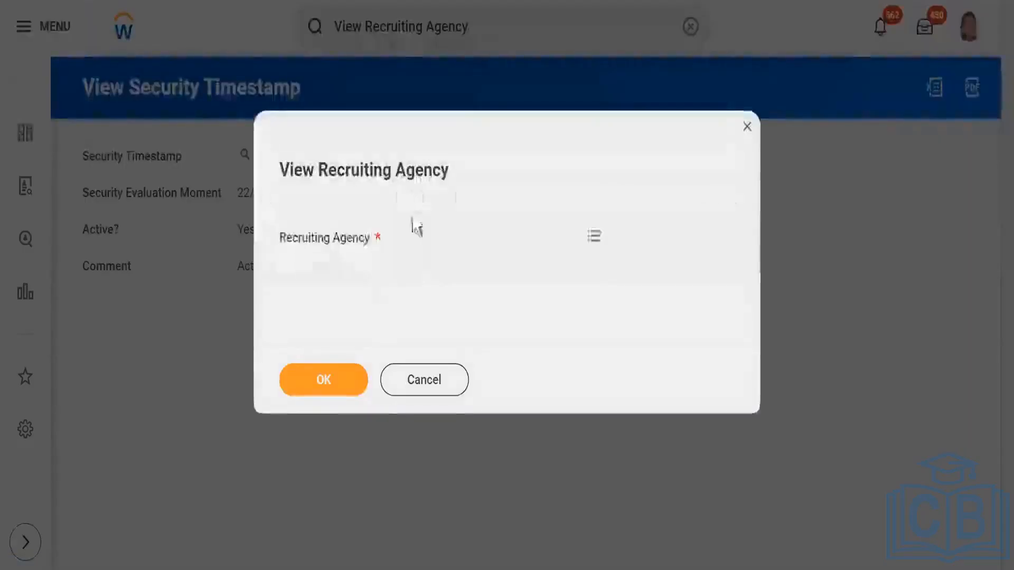
# Step: Find the recruiting agency Skiims PVT LTD Agency by searching for "skiims" and view it
pyautogui.click(425, 235)
pyautogui.write('skiims')
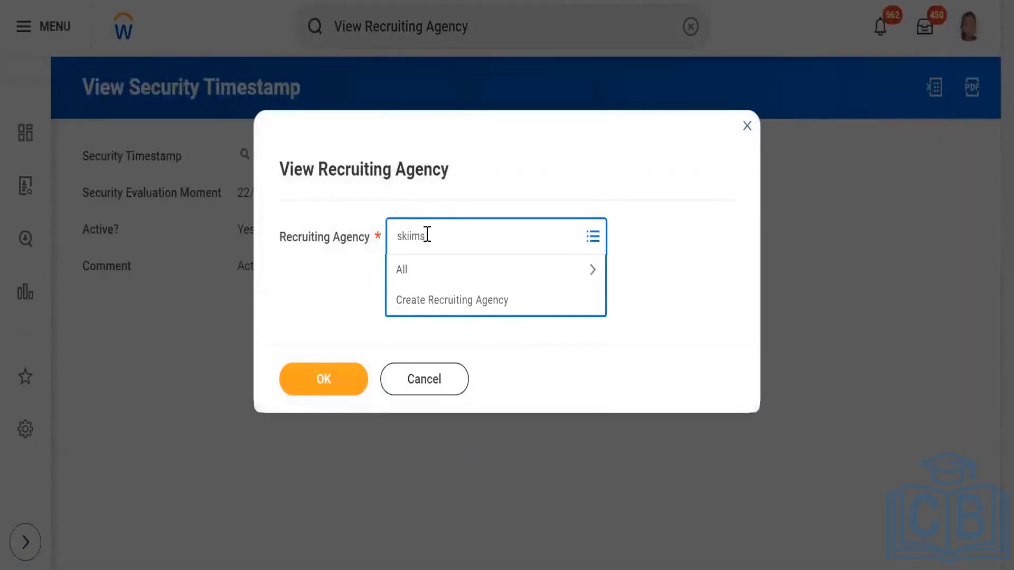
pyautogui.press('Return')
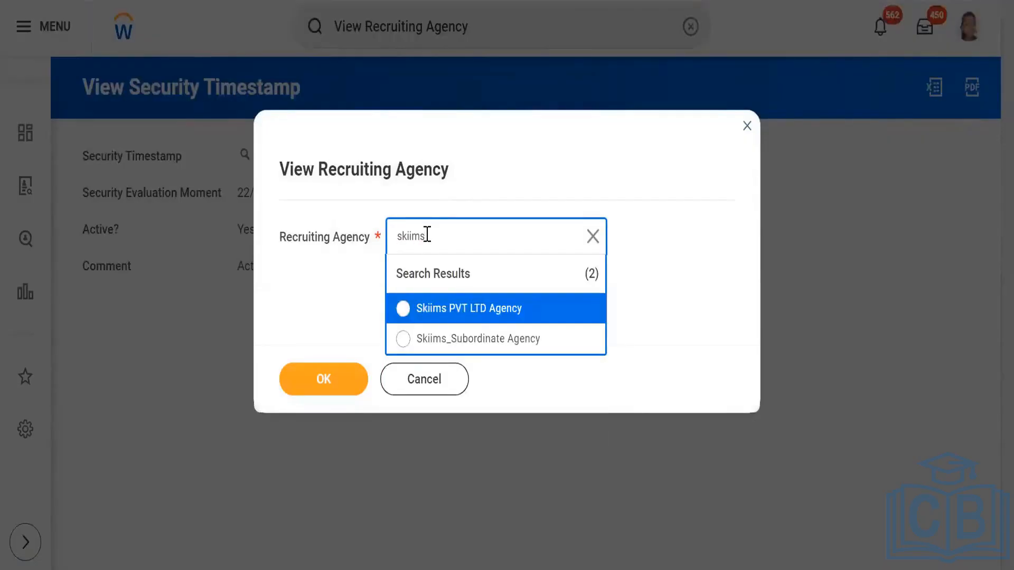
pyautogui.click(461, 314)
pyautogui.click(321, 394)
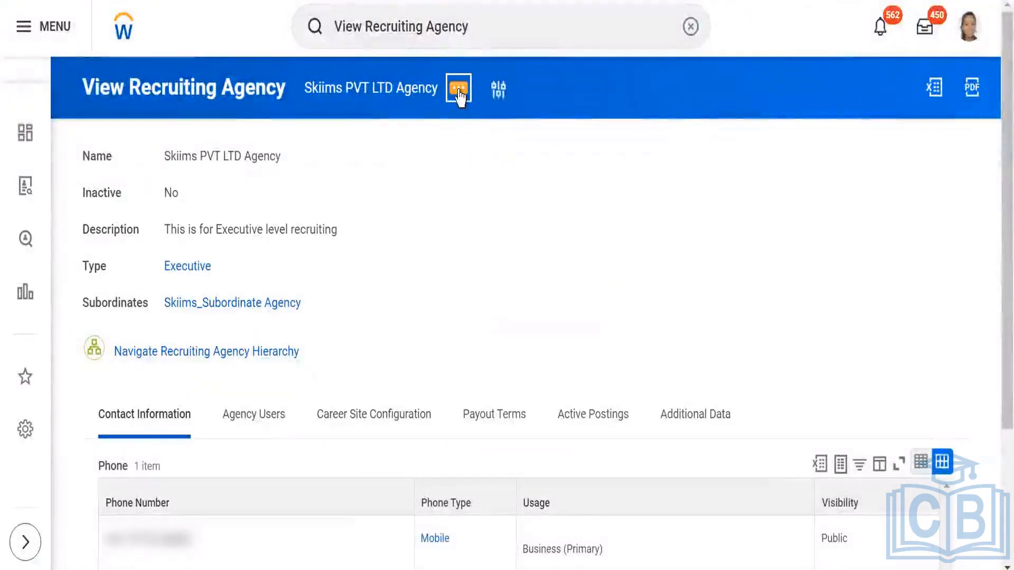
# Step: Open the Assign Roles task for Skiims PVT LTD Agency from its related actions
pyautogui.click(458, 90)
pyautogui.moveTo(512, 446)
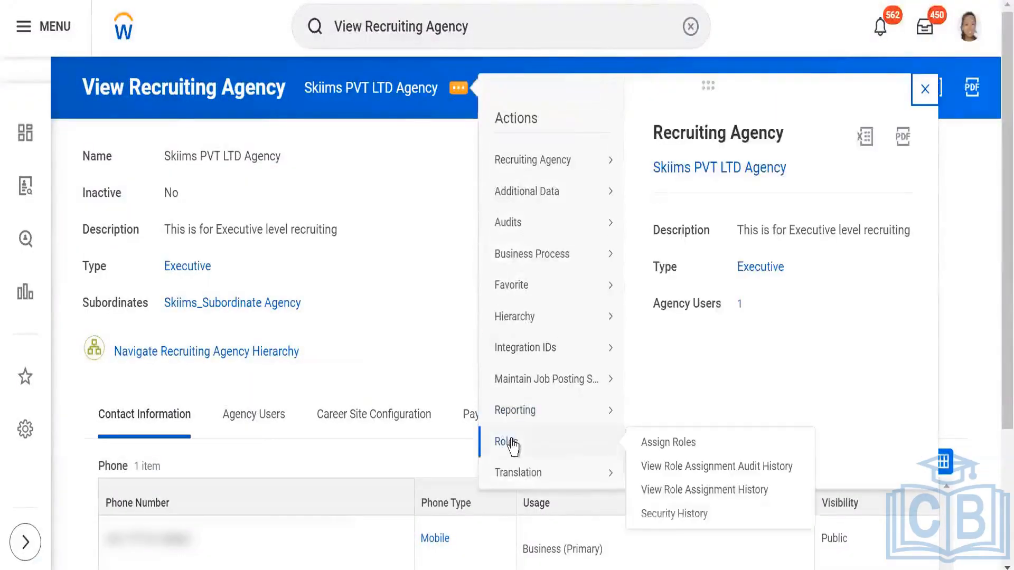
pyautogui.click(652, 446)
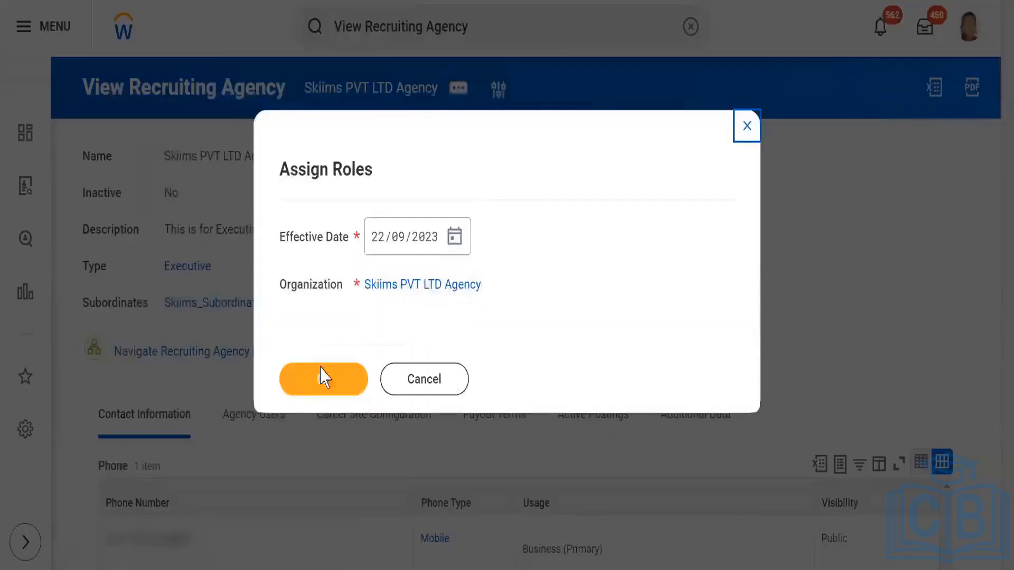
# Step: Accept the effective date 22/09/2023 for the role assignment and choose the role Recruiting Agency Adminisytrator- Skiims
pyautogui.click(321, 377)
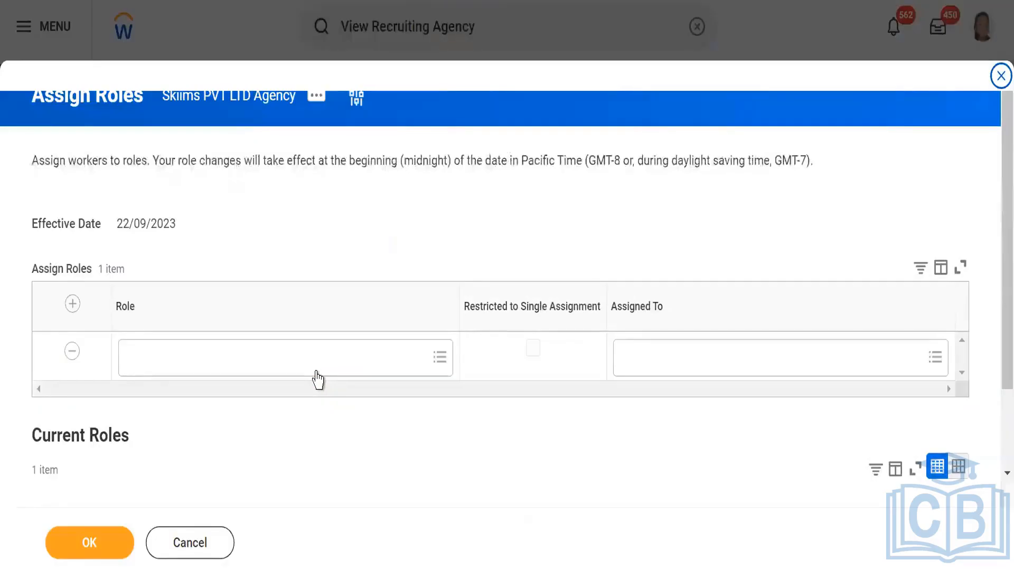
pyautogui.click(440, 358)
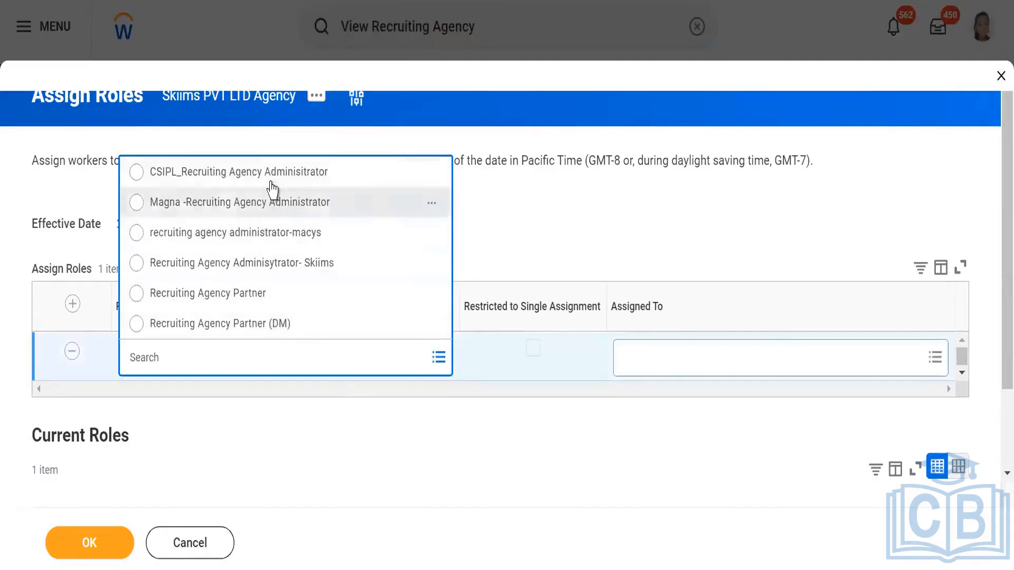
pyautogui.click(275, 264)
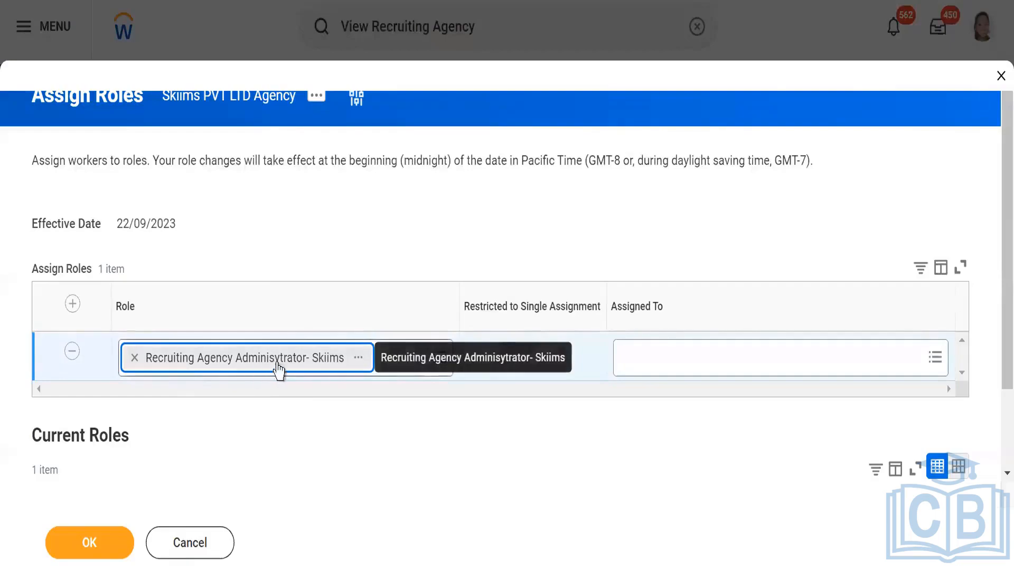
# Step: Find Skiims-10 by searching for "skiims", assign the role to it, and submit and finish the role assignment
pyautogui.click(791, 365)
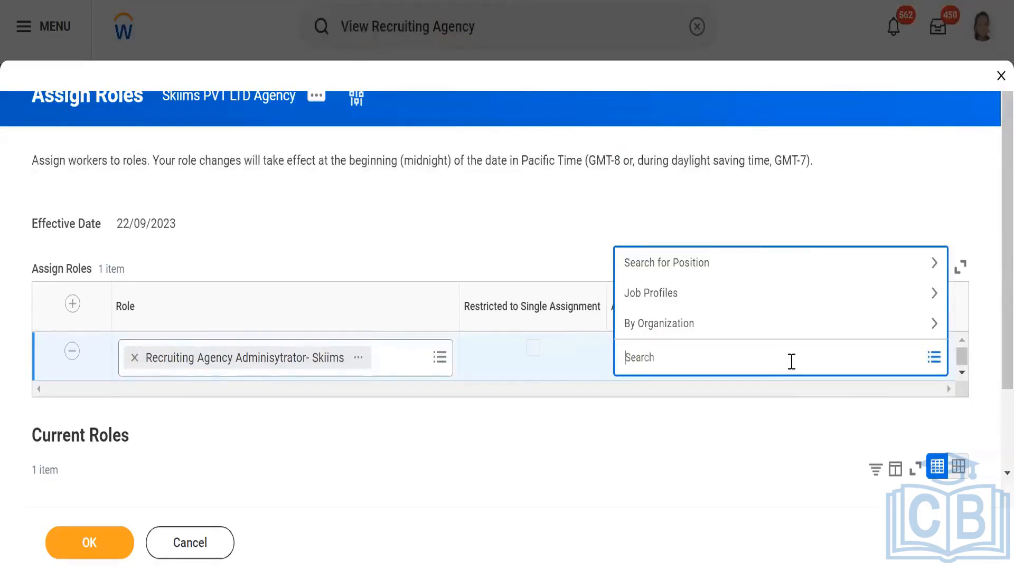
pyautogui.write('skiims')
pyautogui.press('Return')
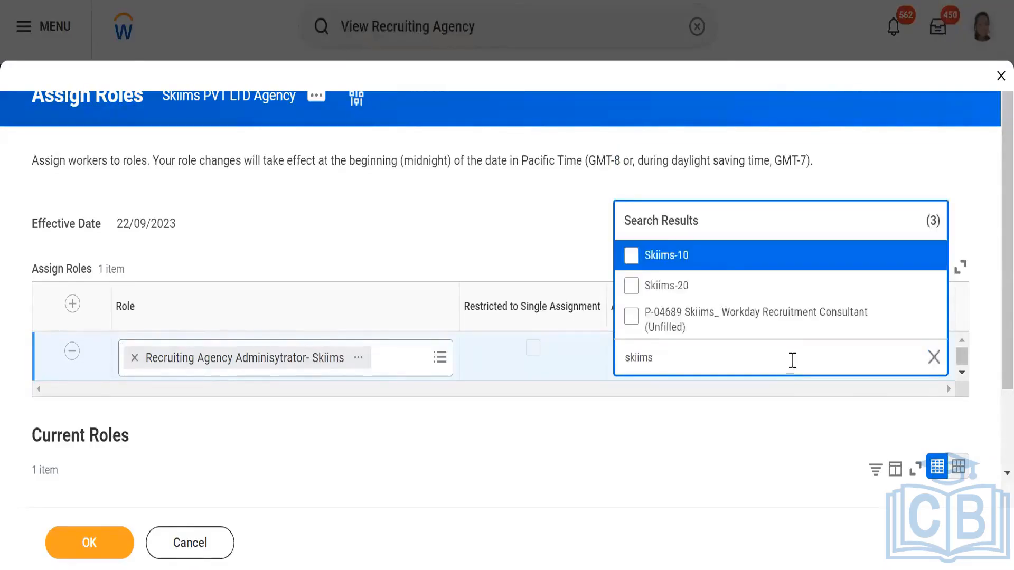
pyautogui.click(724, 264)
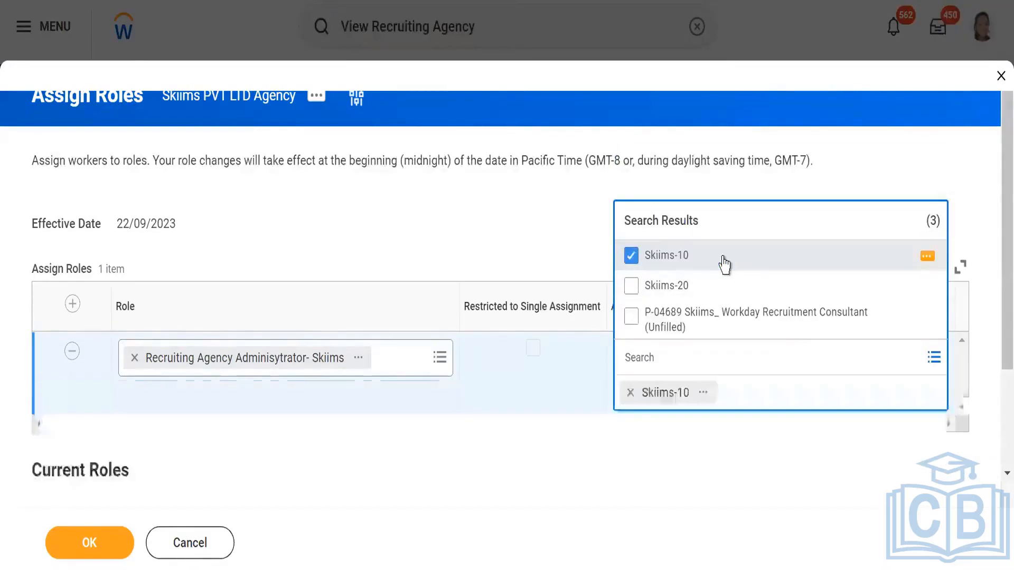
pyautogui.click(485, 239)
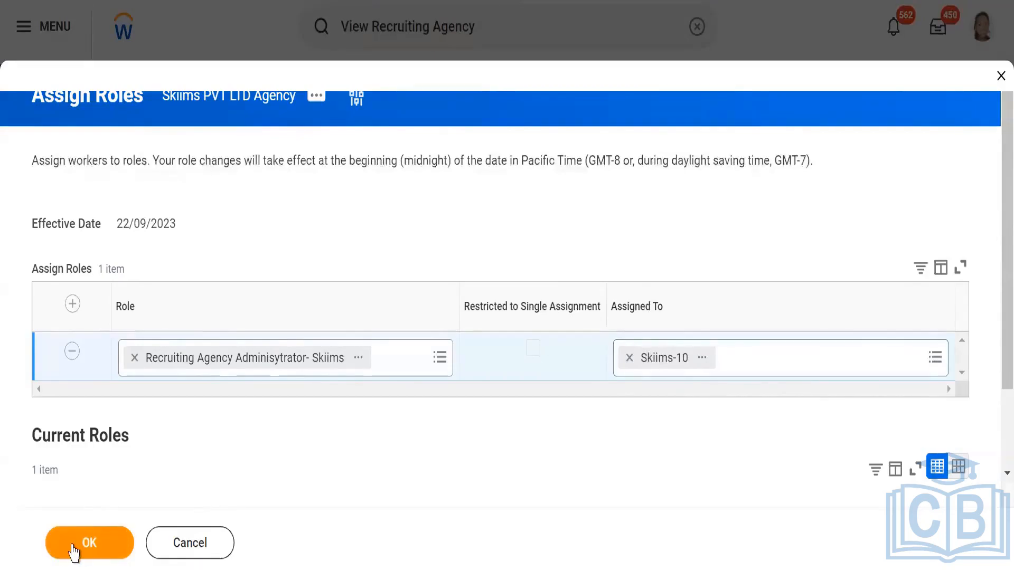
pyautogui.click(87, 540)
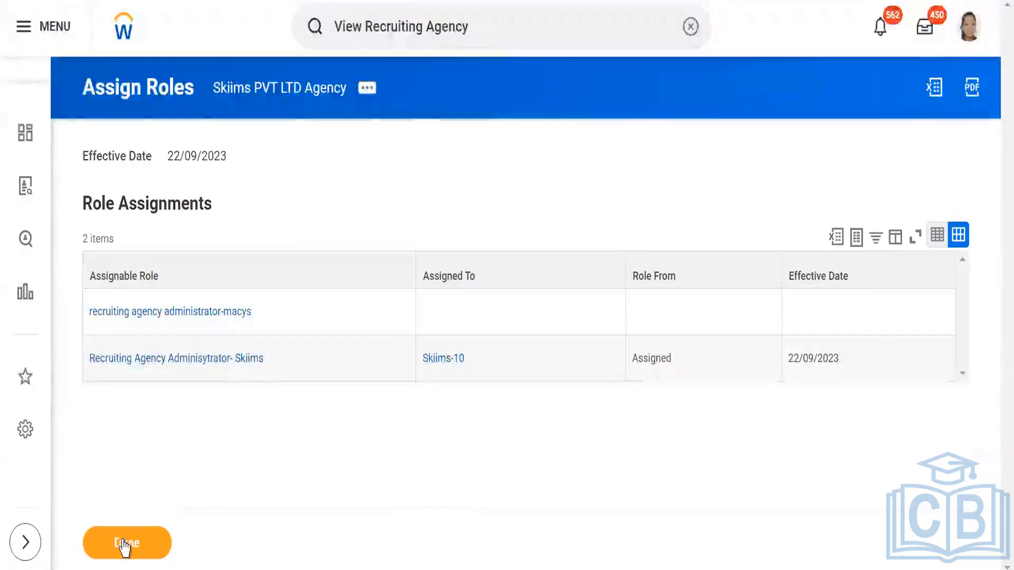
pyautogui.click(127, 547)
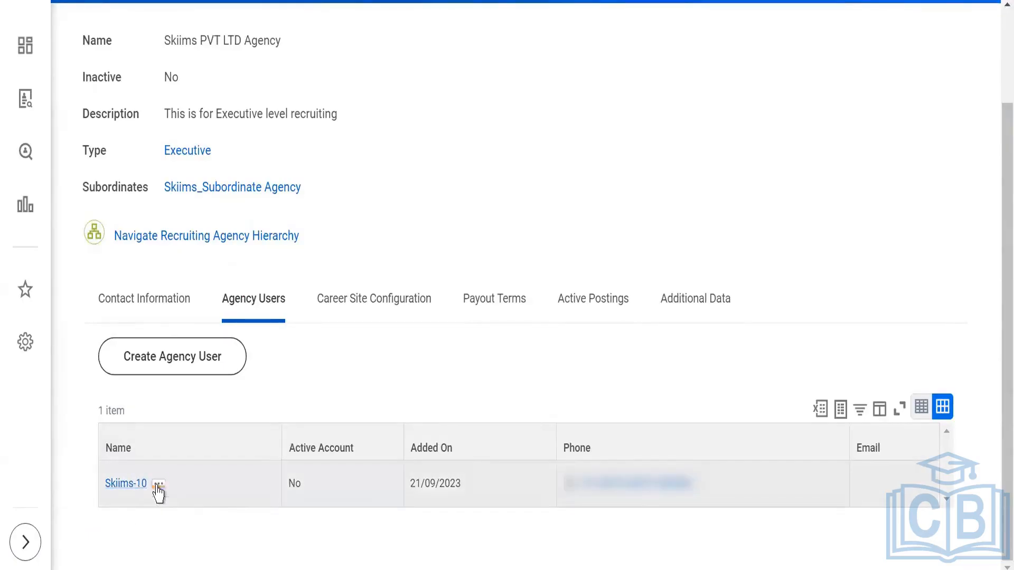
# Step: Look through the related actions of agency user Skiims-10, including Security Profile, and close them
pyautogui.click(158, 485)
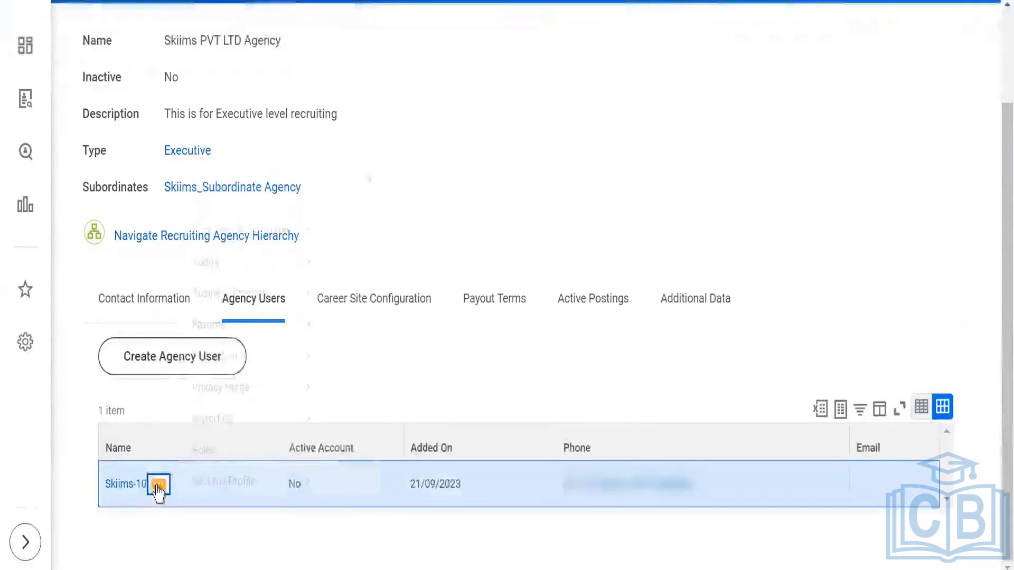
pyautogui.moveTo(221, 486)
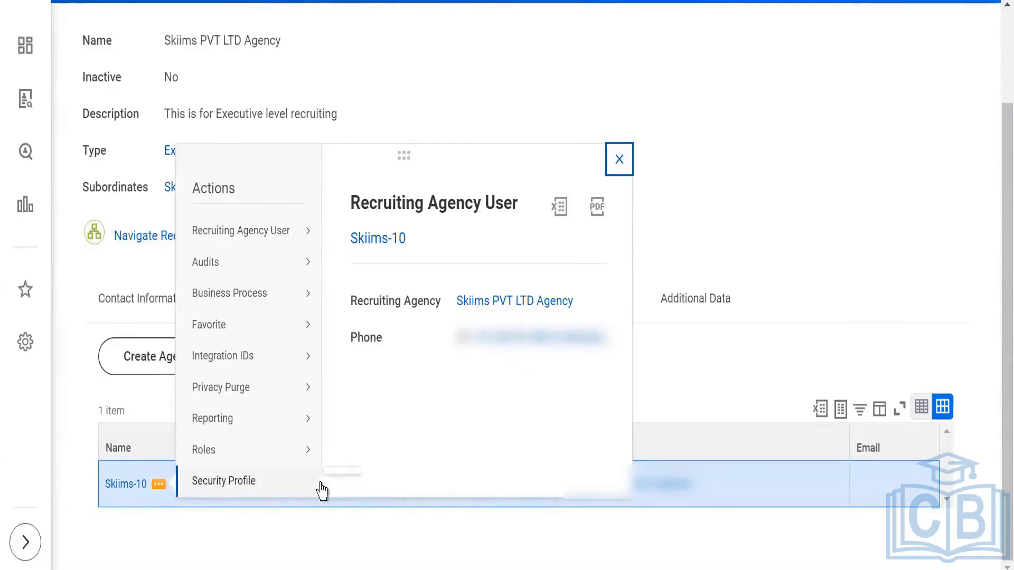
pyautogui.click(620, 159)
pyautogui.scroll(3, 586, 169)
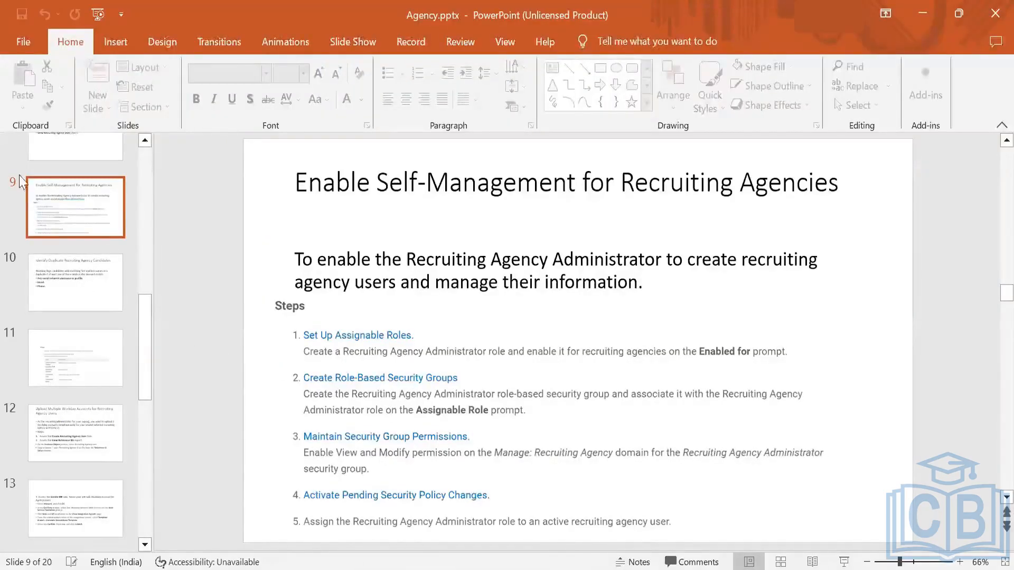
# Step: Review the setup steps for recruiting agencies and agency users on the earlier slides of the Agency.pptx PowerPoint presentation
pyautogui.scroll(3, 75, 264)
pyautogui.click(91, 283)
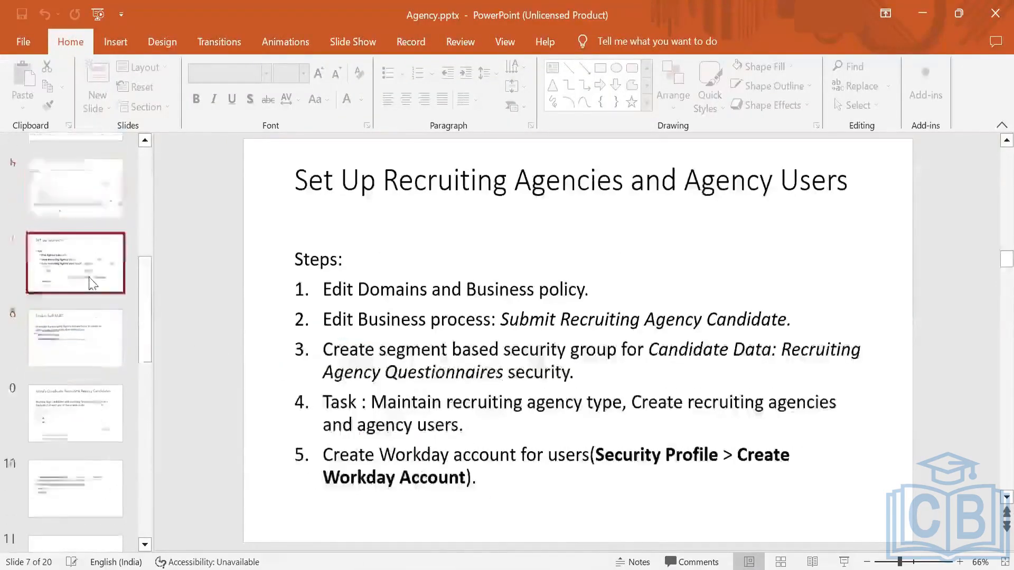
pyautogui.scroll(2, 90, 283)
pyautogui.click(90, 242)
pyautogui.click(74, 181)
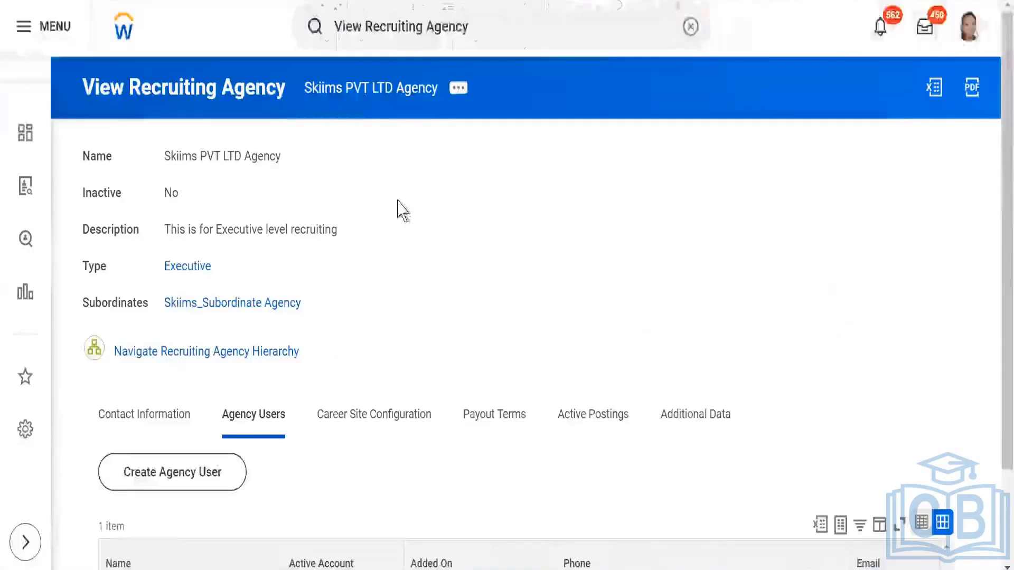
# Step: Switch to Workday and start a business process definition for Skiims PVT LTD Agency with the type Submit Recruiting Agency Candidate
pyautogui.click(459, 88)
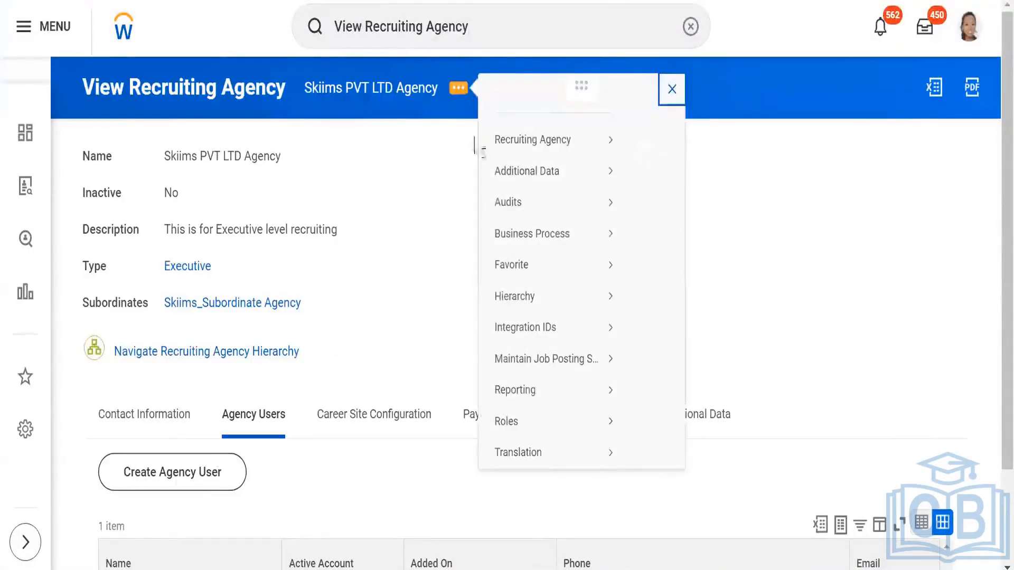
pyautogui.moveTo(501, 259)
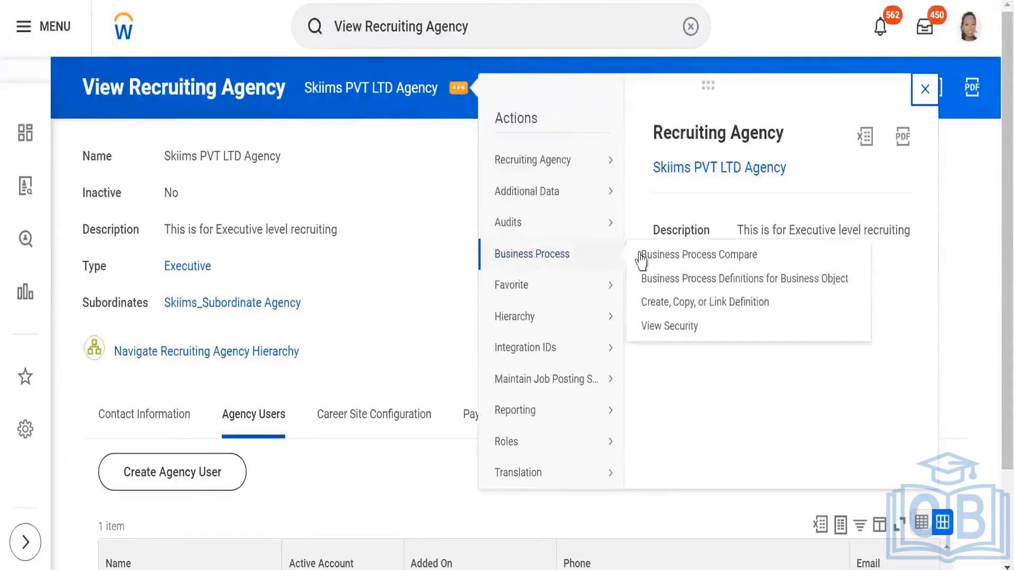
pyautogui.click(685, 303)
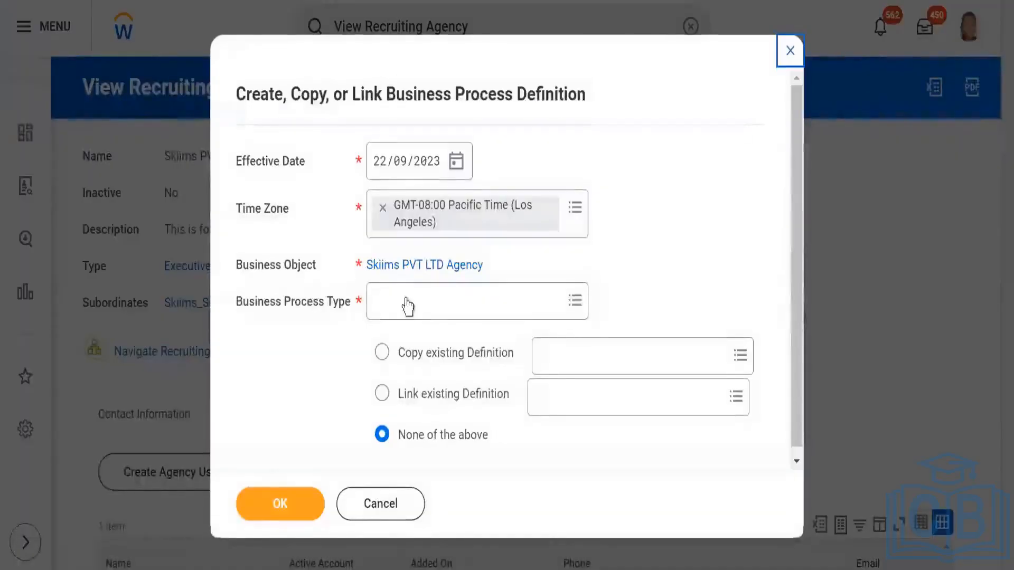
pyautogui.click(408, 299)
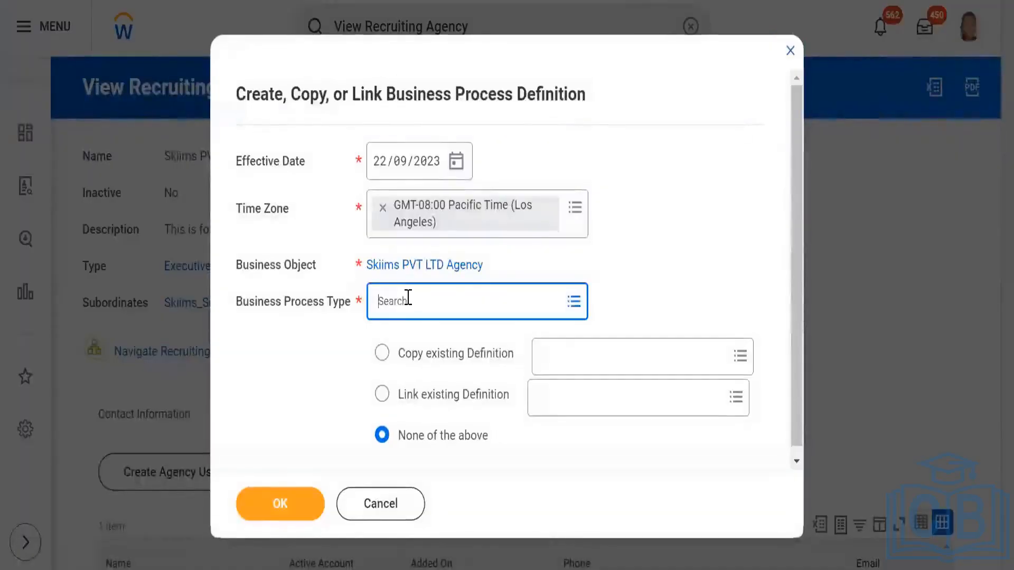
pyautogui.write('sub')
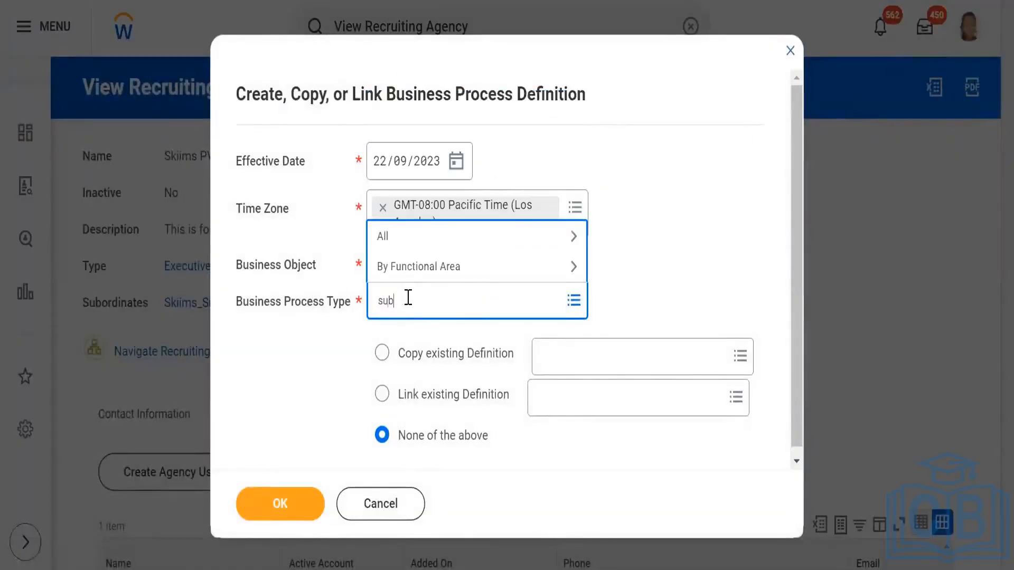
pyautogui.write('mit')
pyautogui.press('Return')
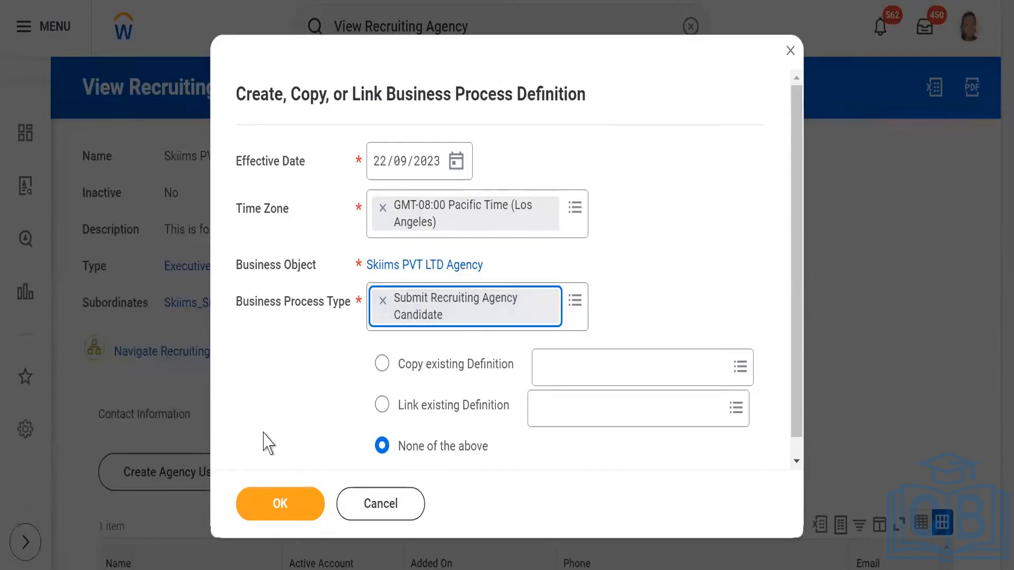
pyautogui.click(276, 513)
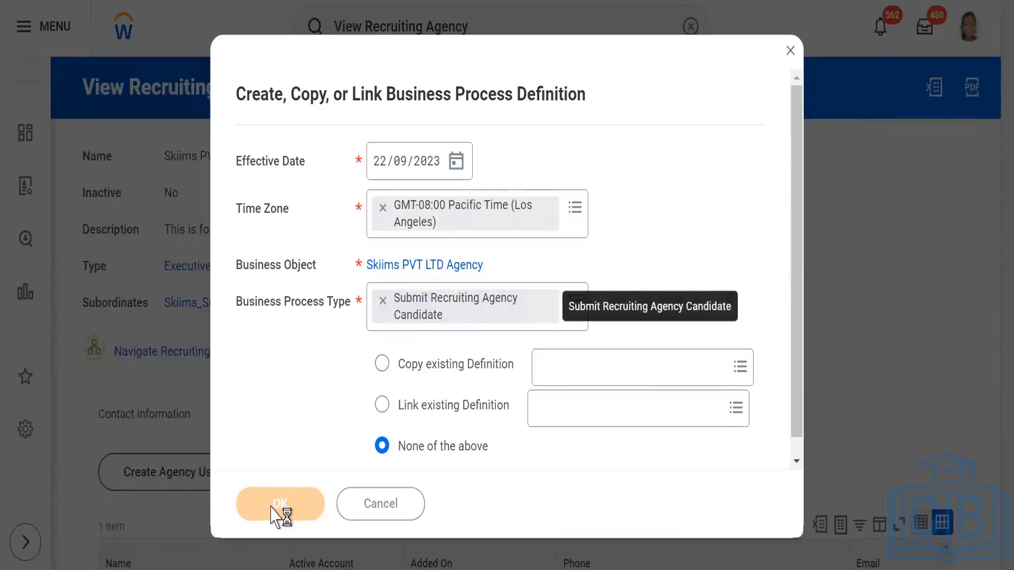
# Step: Add a business process step with order b, type Action and Review Recruiting Agency Candidate as its specified action
pyautogui.scroll(-5, 549, 384)
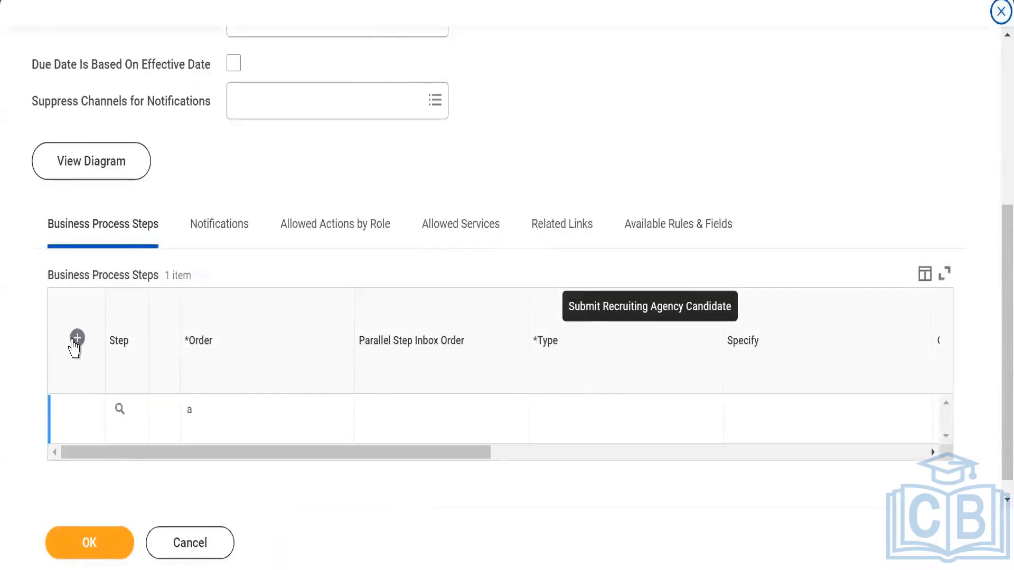
pyautogui.click(77, 339)
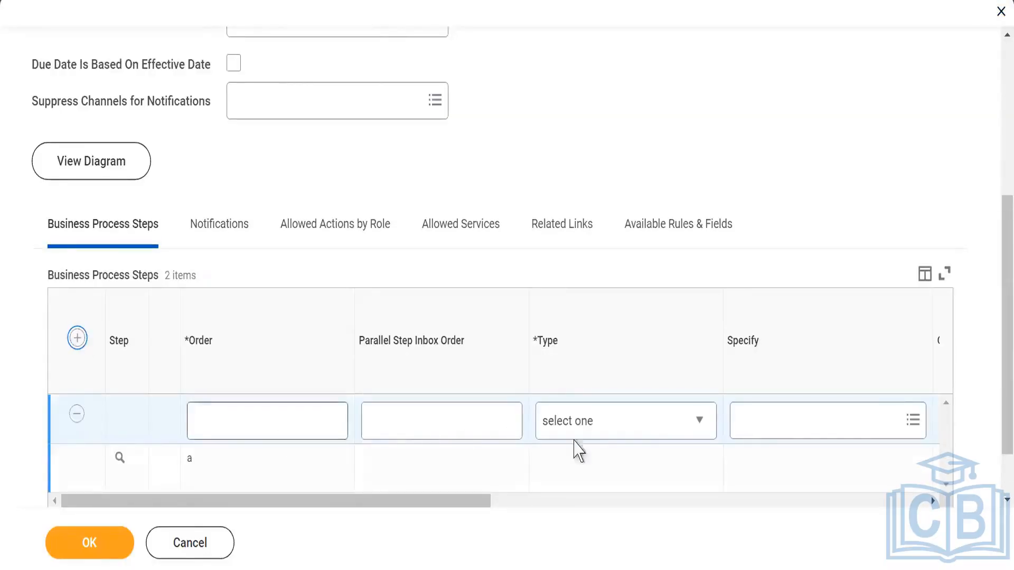
pyautogui.click(206, 426)
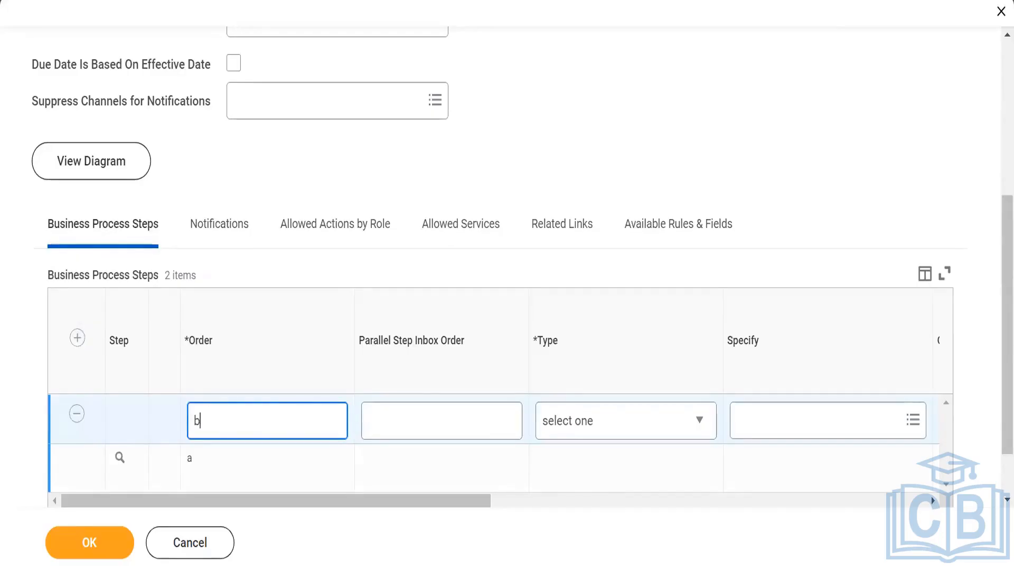
pyautogui.hotkey('alt', 'Tab')
pyautogui.click(50, 226)
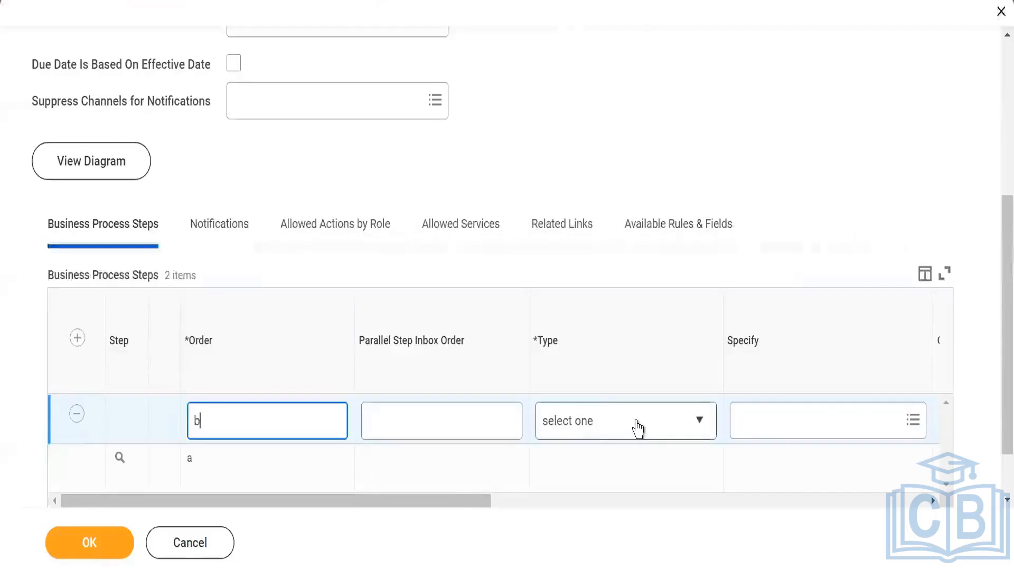
pyautogui.click(637, 426)
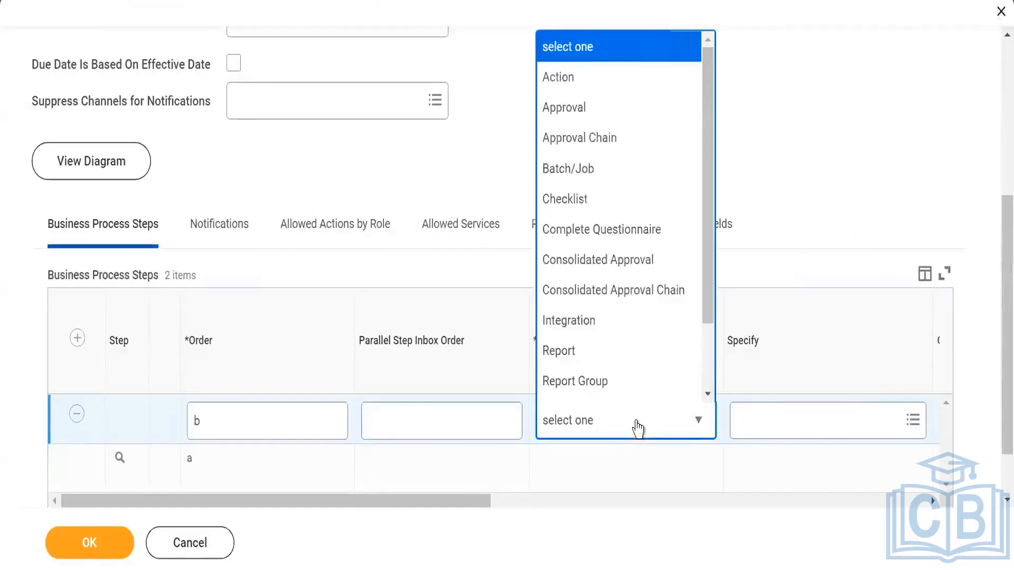
pyautogui.click(570, 78)
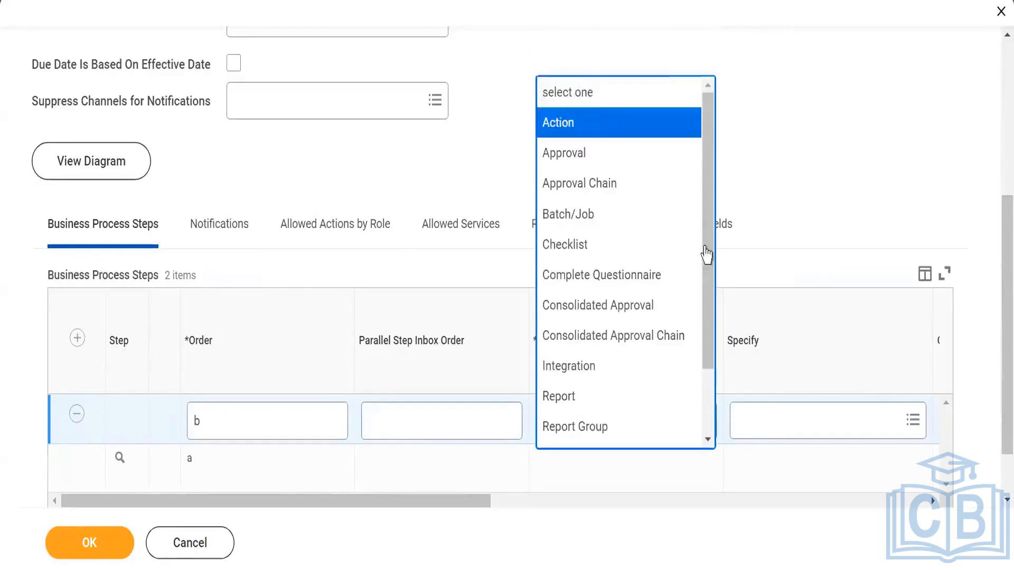
pyautogui.click(797, 420)
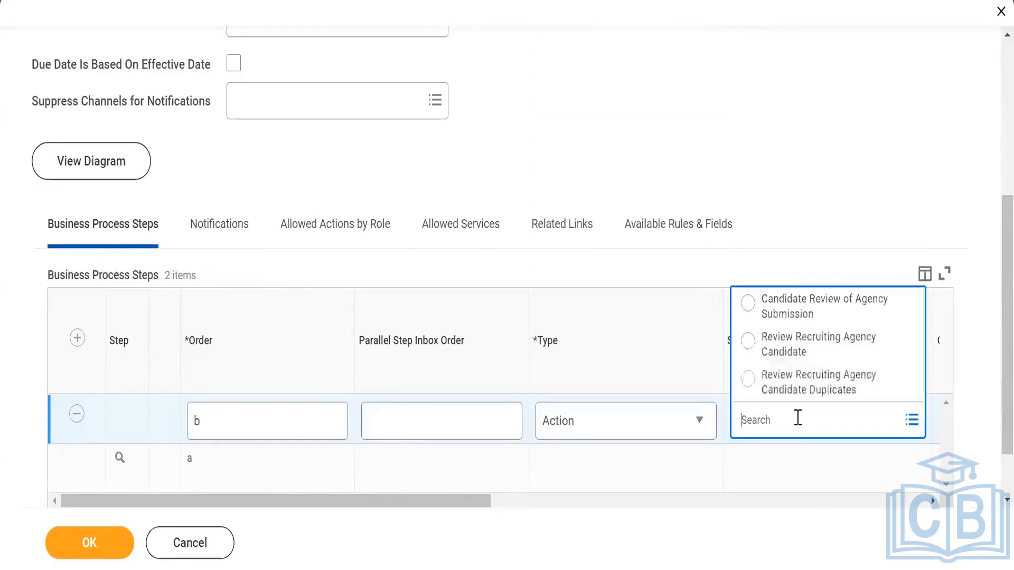
pyautogui.click(795, 353)
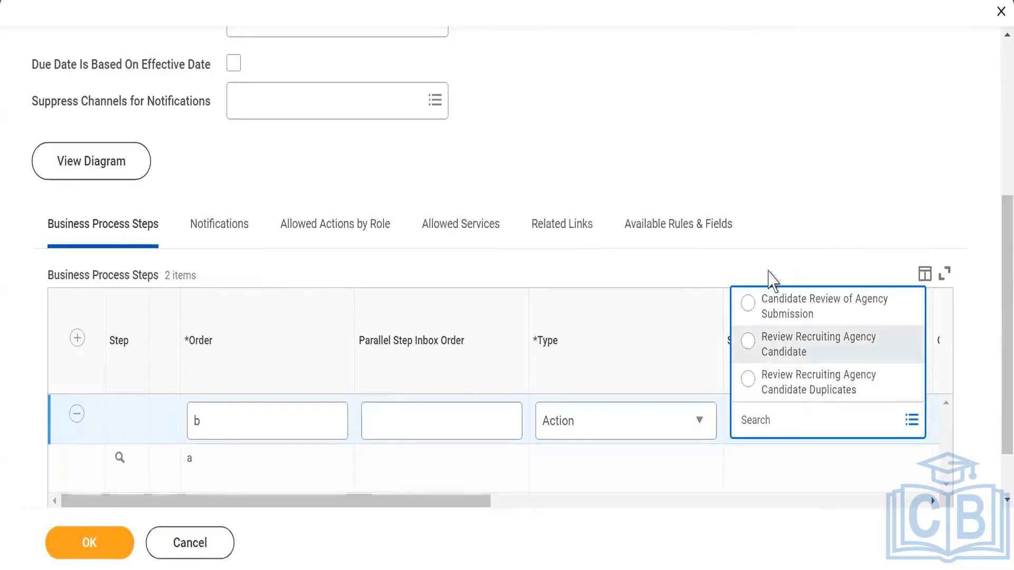
# Step: Try to assign a security group matching "skiims" to the Review Recruiting Agency Candidate step, and cancel the definition dialog in a duplicated browser tab
pyautogui.scroll(-2, 475, 159)
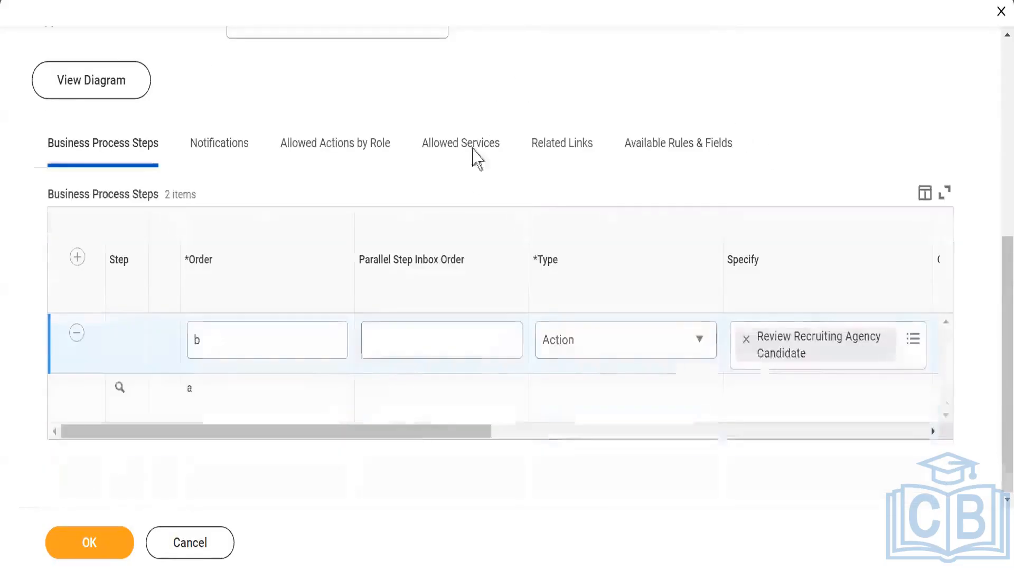
pyautogui.moveTo(418, 434); pyautogui.dragTo(692, 432)
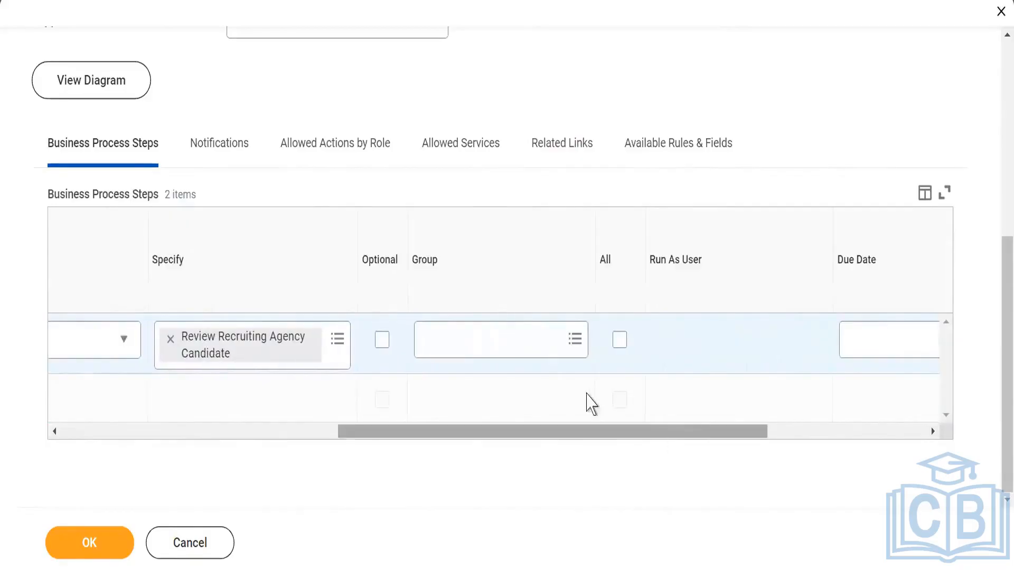
pyautogui.click(574, 348)
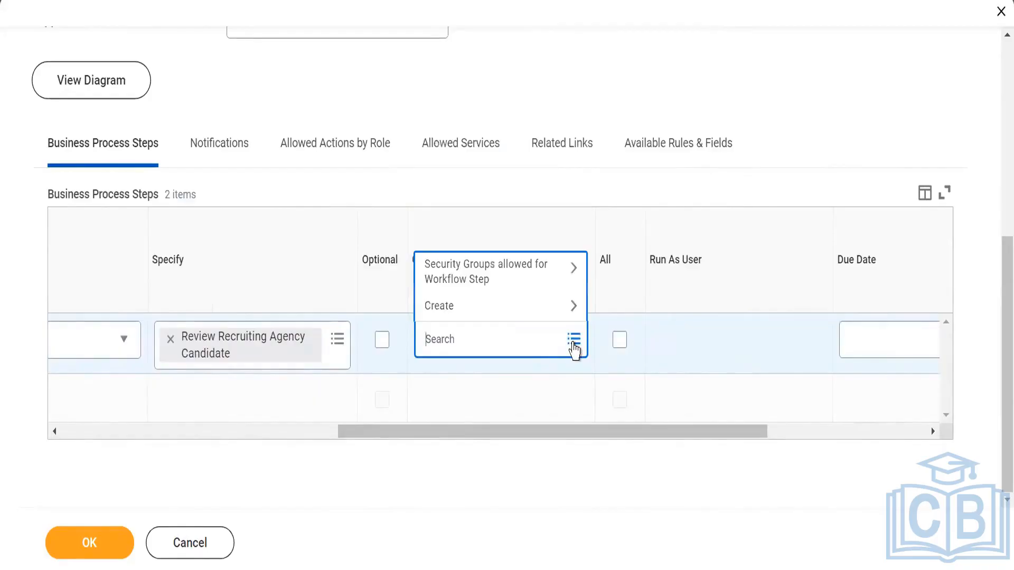
pyautogui.rightClick(268, 1)
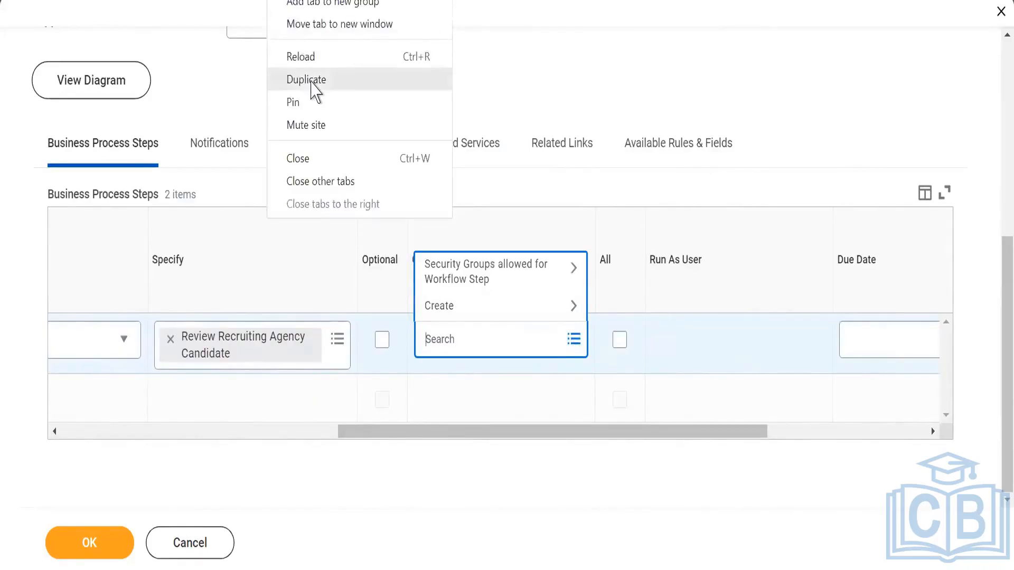
pyautogui.click(311, 81)
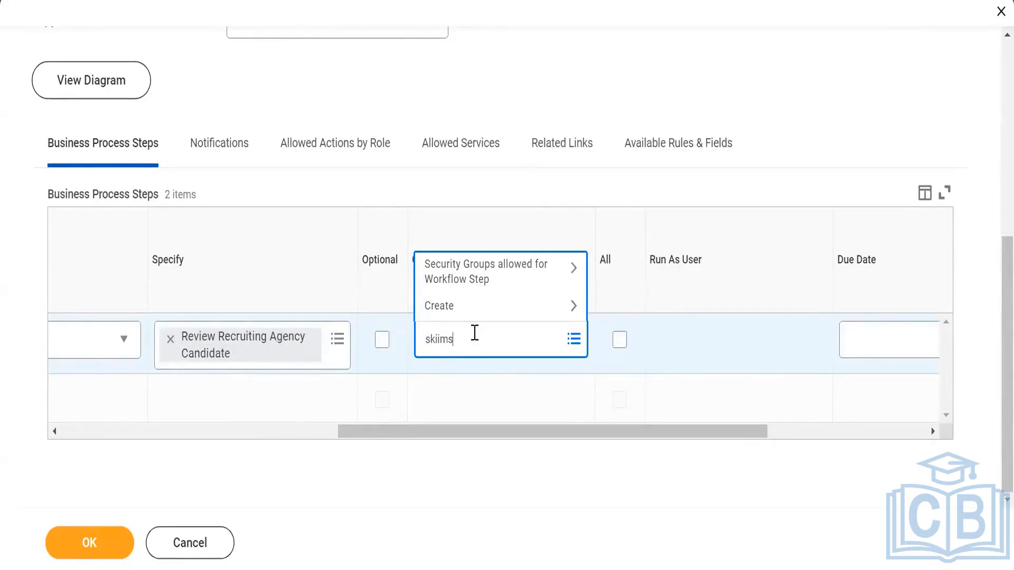
pyautogui.press('Return')
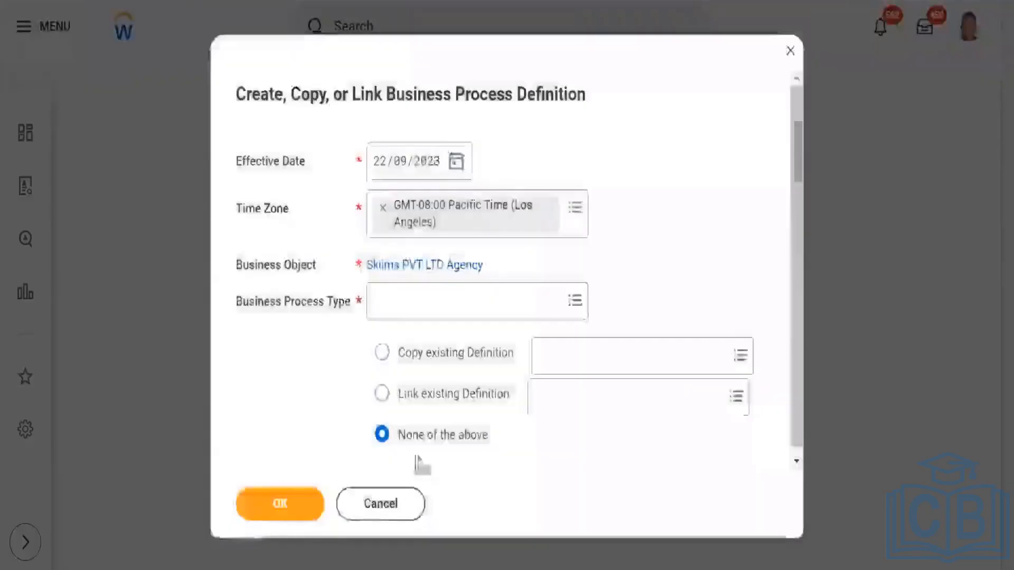
pyautogui.click(382, 505)
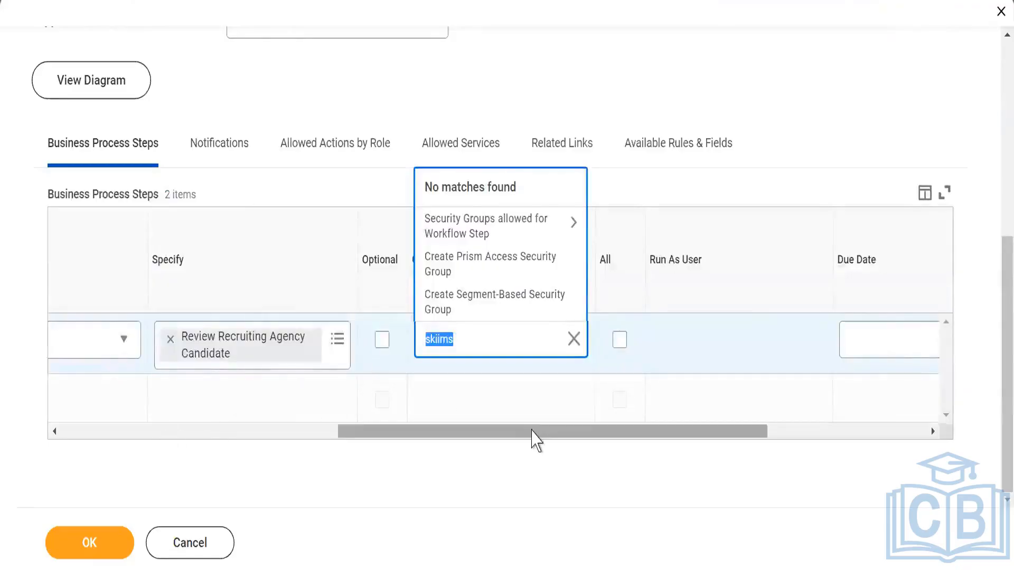
# Step: Remove business process step b from the definition and save the definition
pyautogui.moveTo(526, 436); pyautogui.dragTo(150, 439)
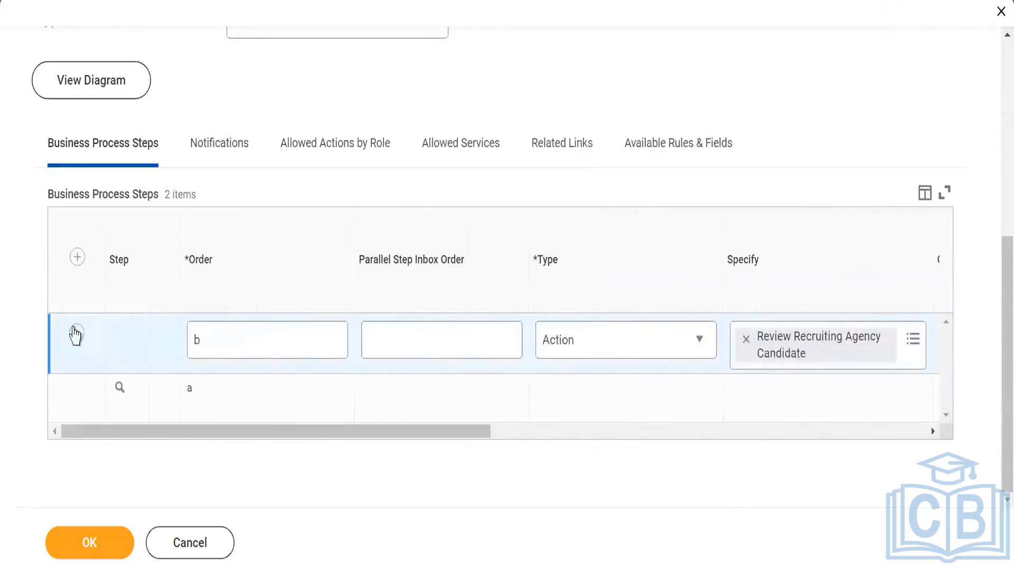
pyautogui.click(77, 333)
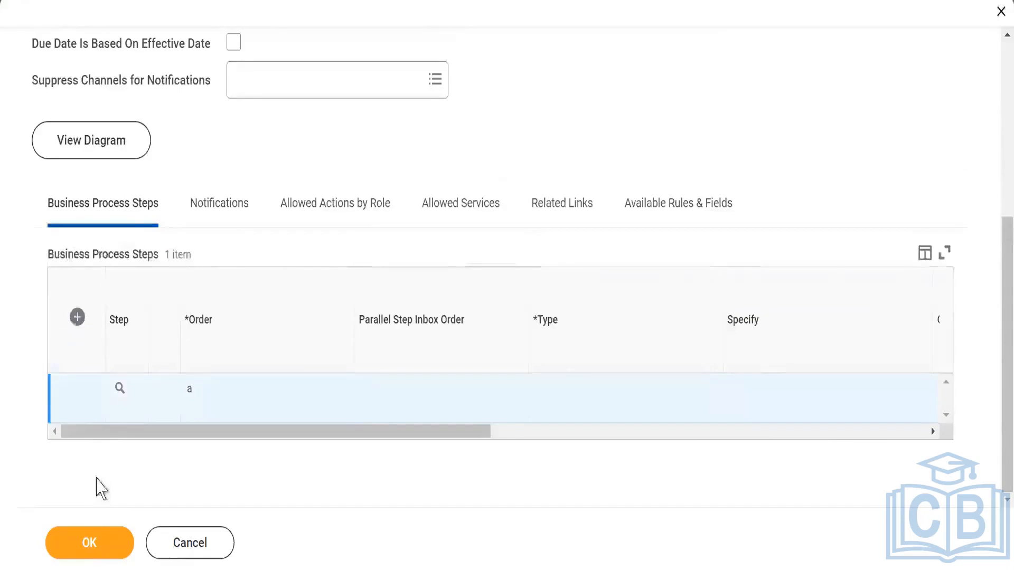
pyautogui.click(95, 549)
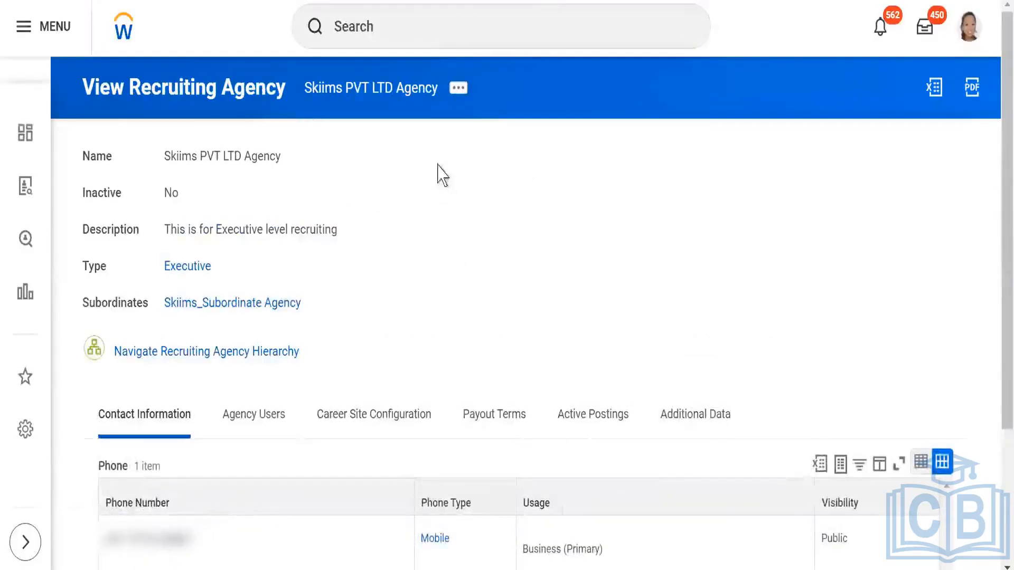
# Step: Search for "BP:submit" and open the business process definition Submit Recruiting Agency Candidate for Skiims PVT LTD Agency
pyautogui.click(408, 38)
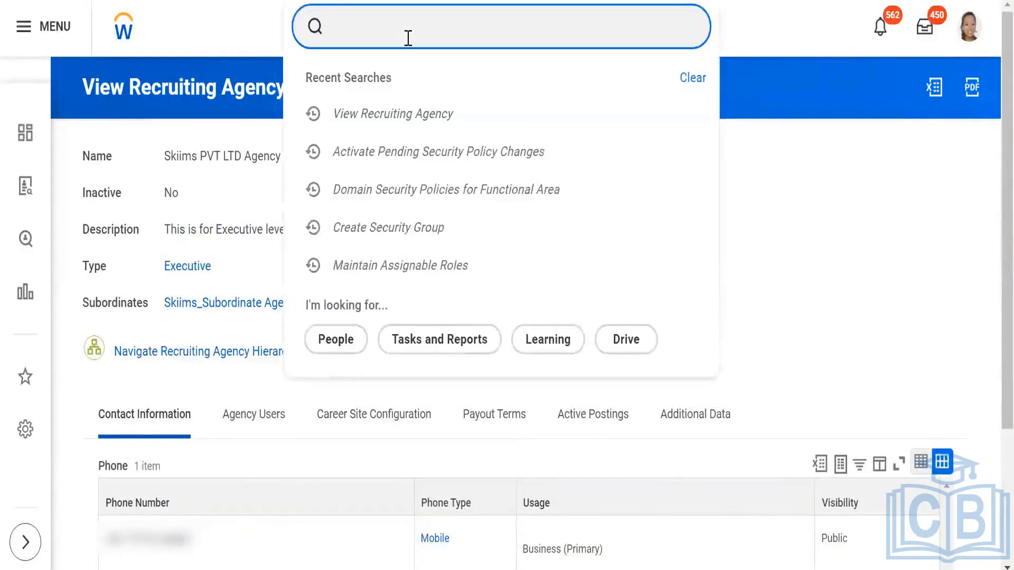
pyautogui.write('BP')
pyautogui.write(':sub')
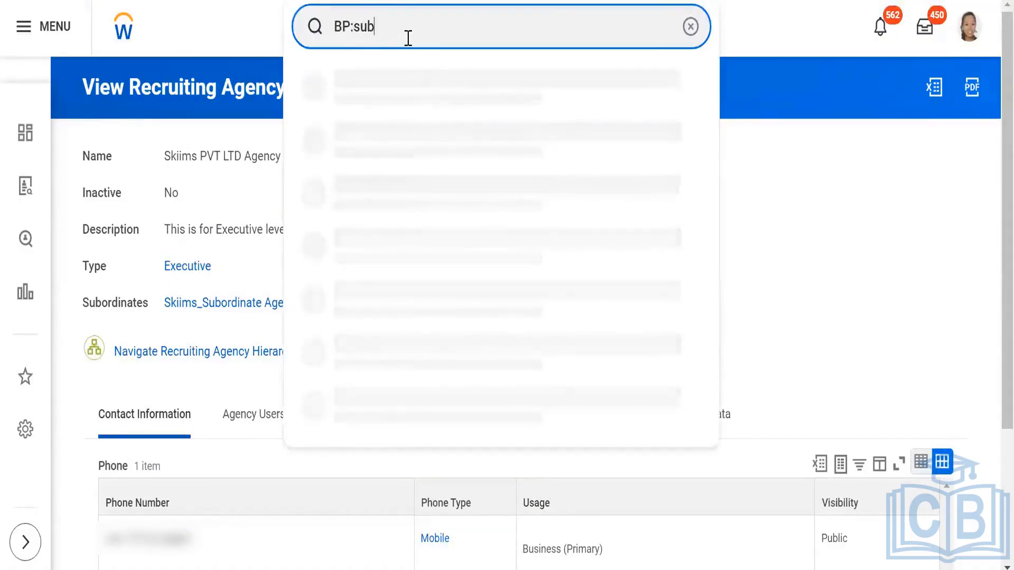
pyautogui.write('mit')
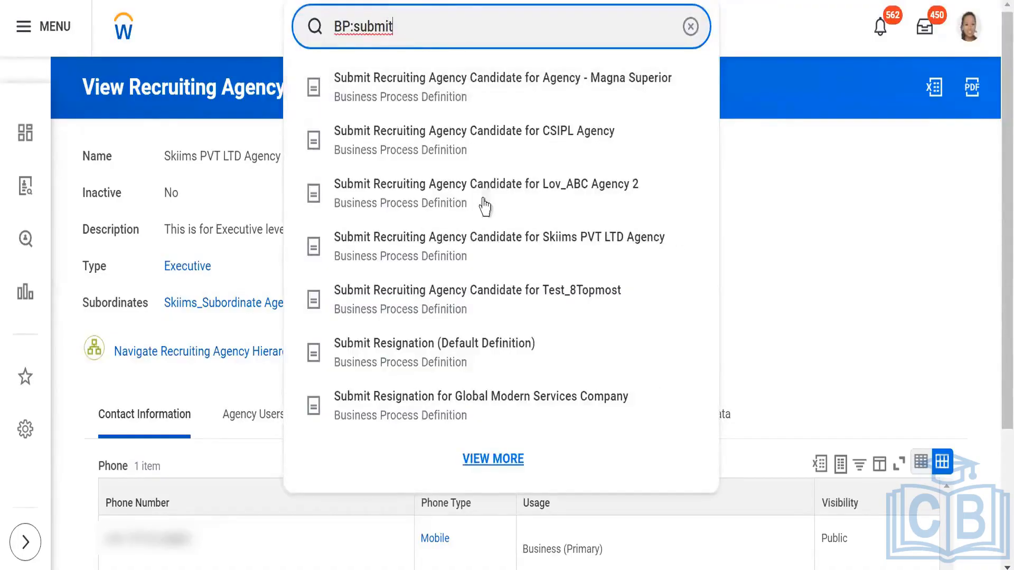
pyautogui.click(477, 244)
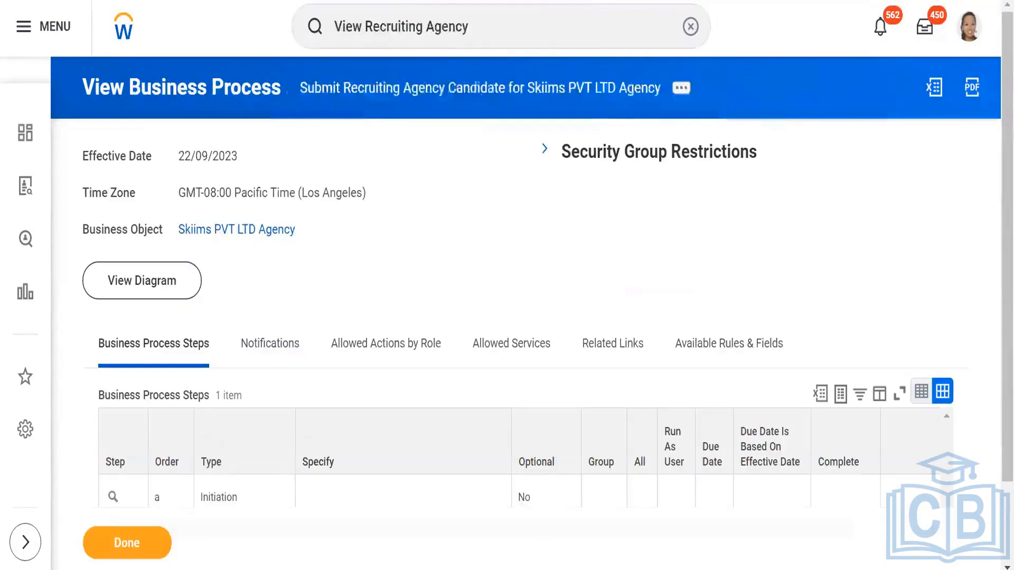
# Step: Open the business process policy of the Submit Recruiting Agency Candidate definition for editing in a separate browser tab
pyautogui.scroll(-3, 319, 274)
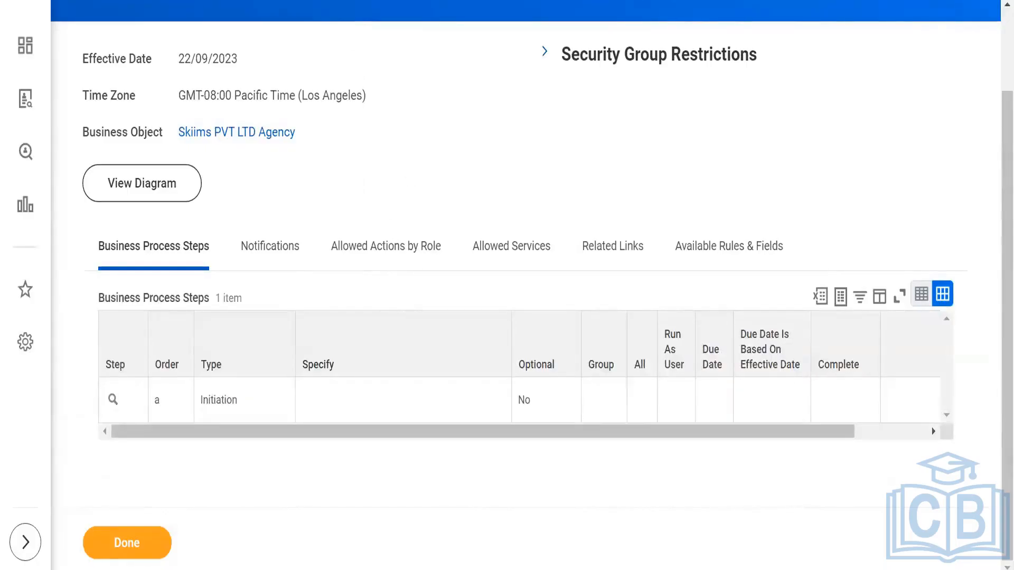
pyautogui.scroll(3, 467, 218)
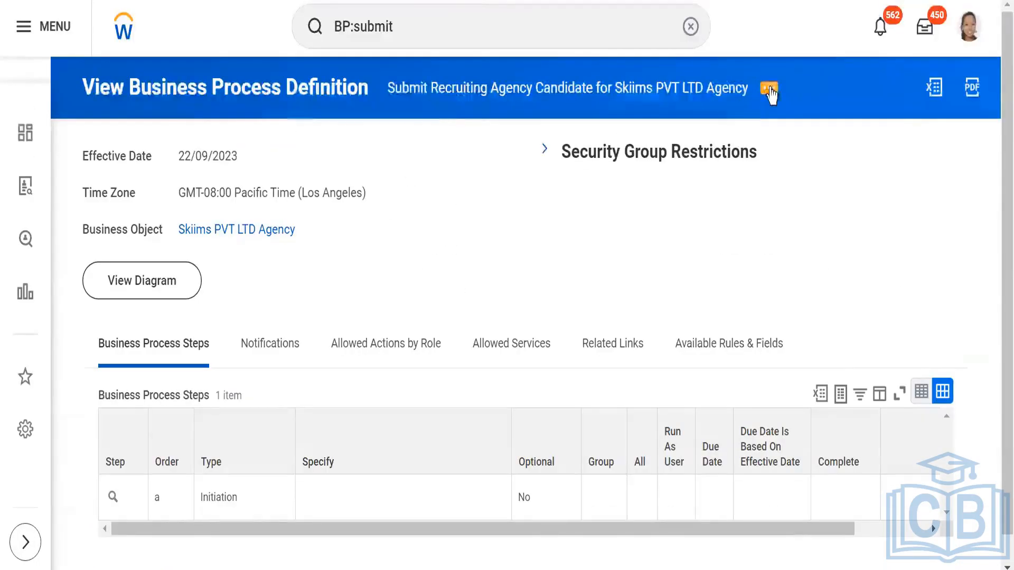
pyautogui.click(769, 90)
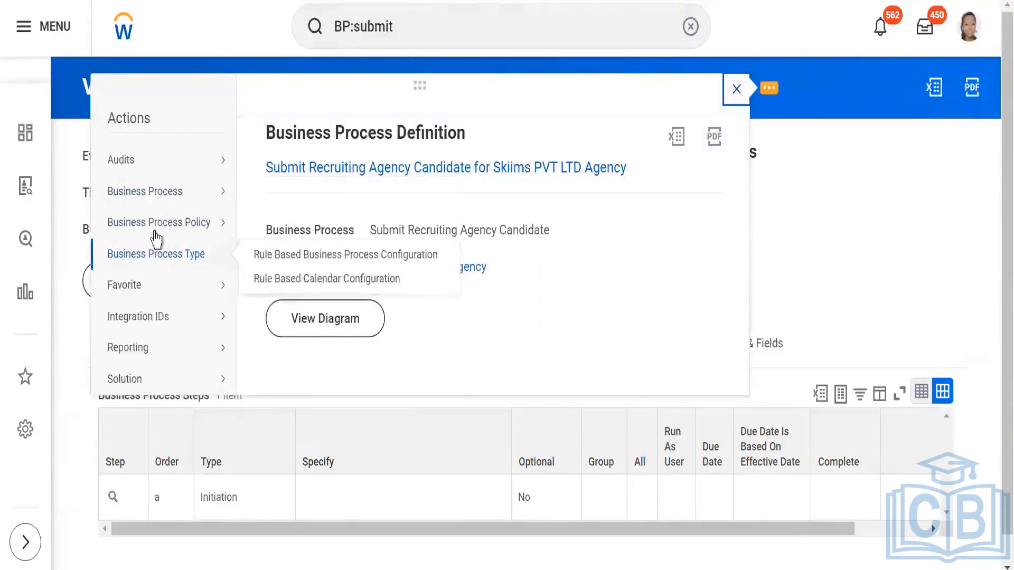
pyautogui.moveTo(159, 222)
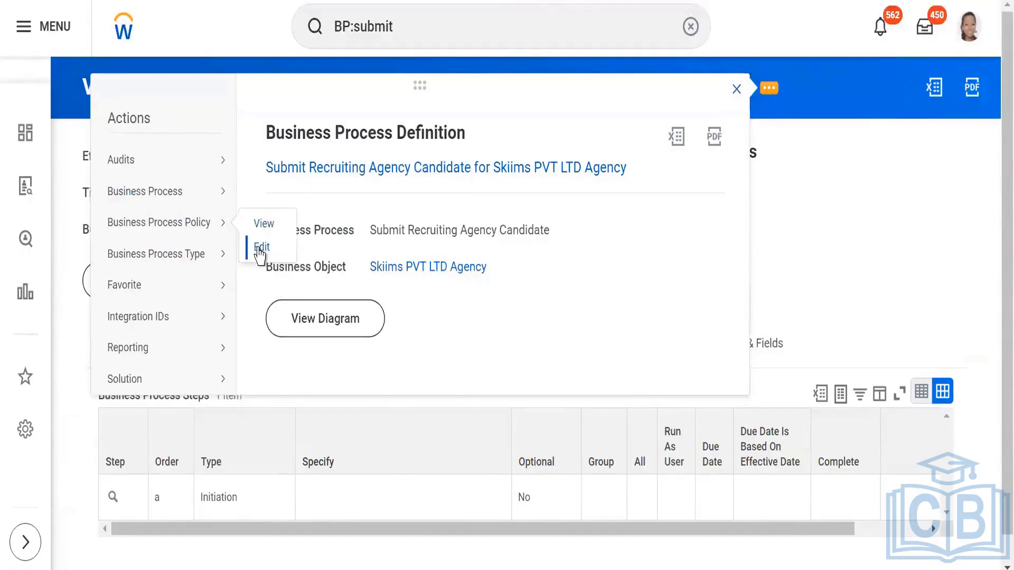
pyautogui.rightClick(260, 248)
pyautogui.click(285, 264)
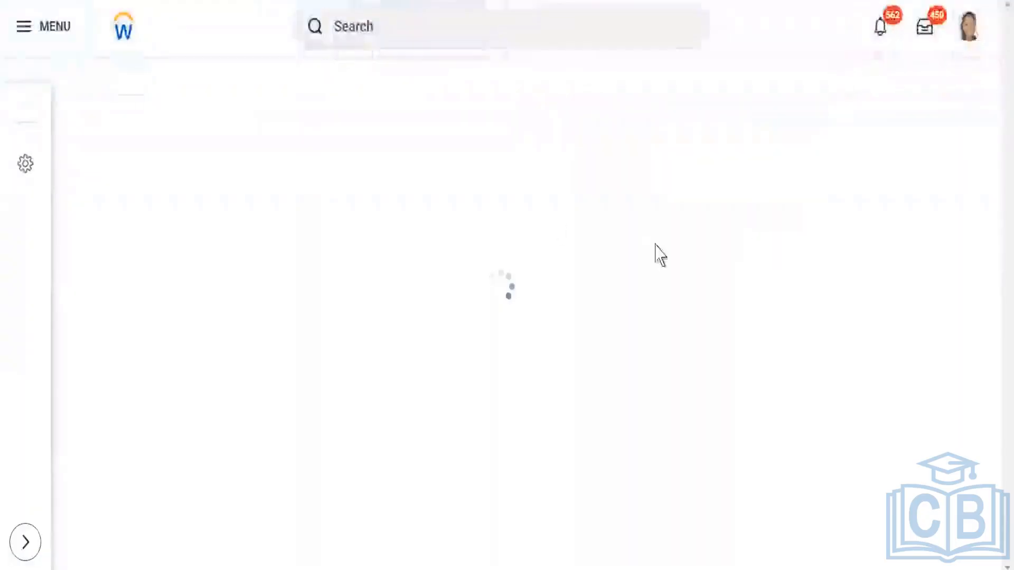
pyautogui.scroll(-2, 577, 281)
pyautogui.scroll(-2, 580, 280)
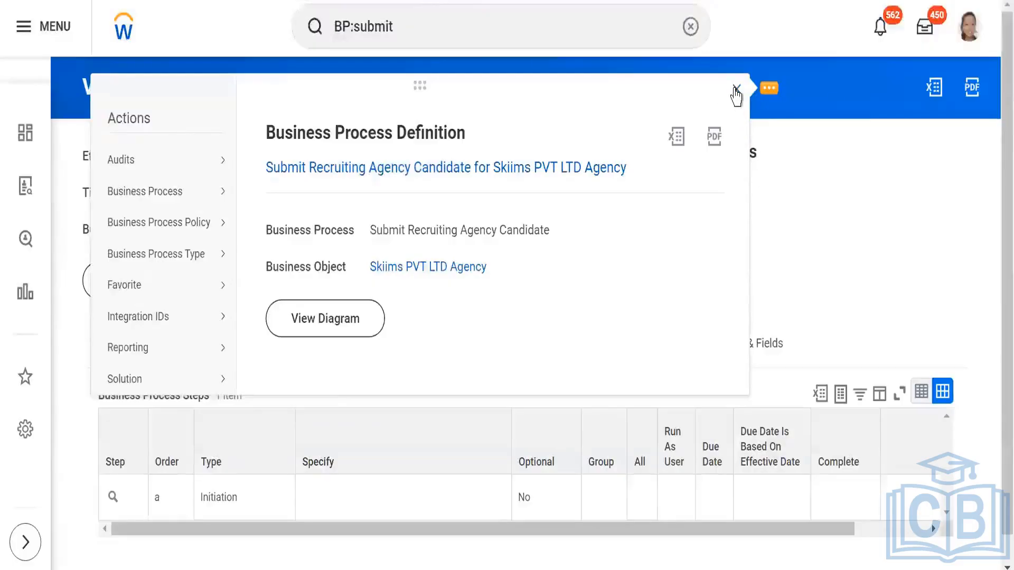
# Step: Open the Submit Recruiting Agency Candidate definition for Skiims PVT LTD Agency for editing, accepting the effective date 22/09/2023
pyautogui.click(736, 89)
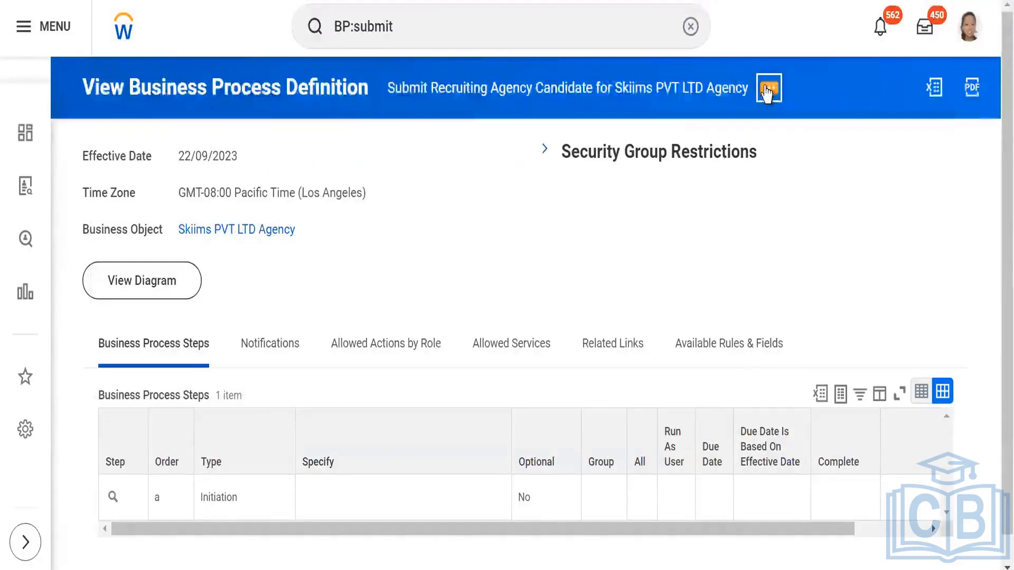
pyautogui.click(768, 89)
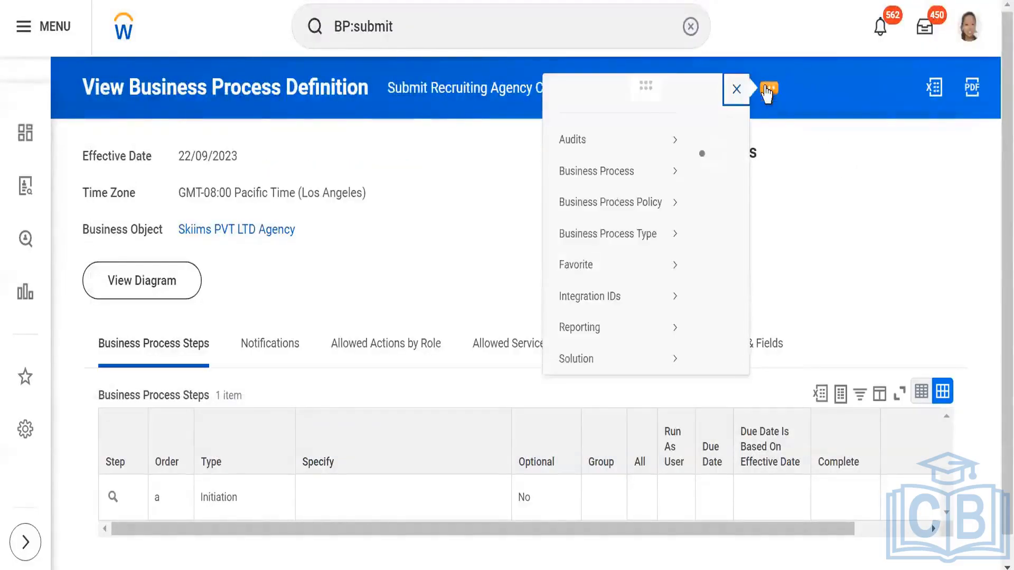
pyautogui.moveTo(215, 193)
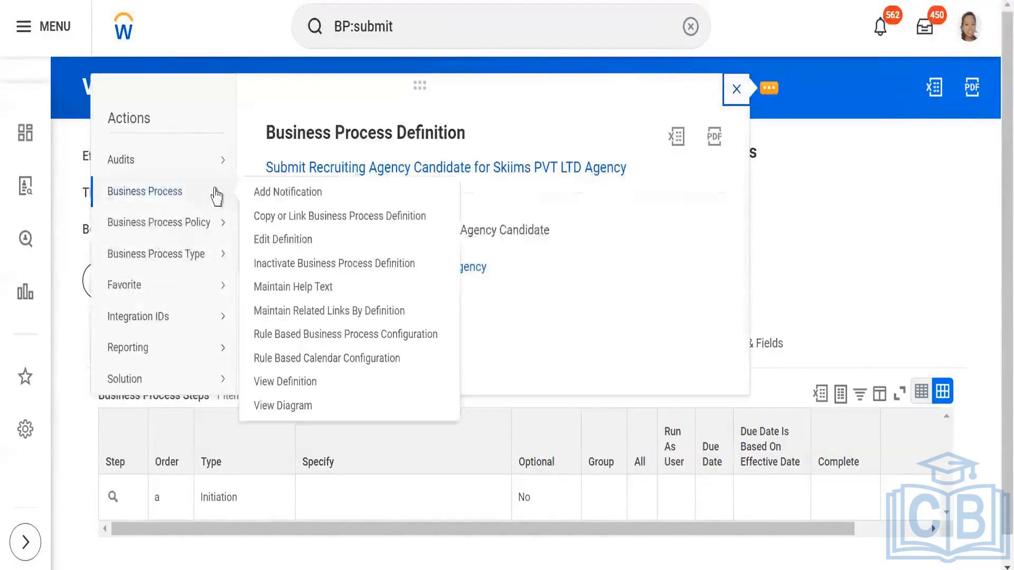
pyautogui.click(284, 240)
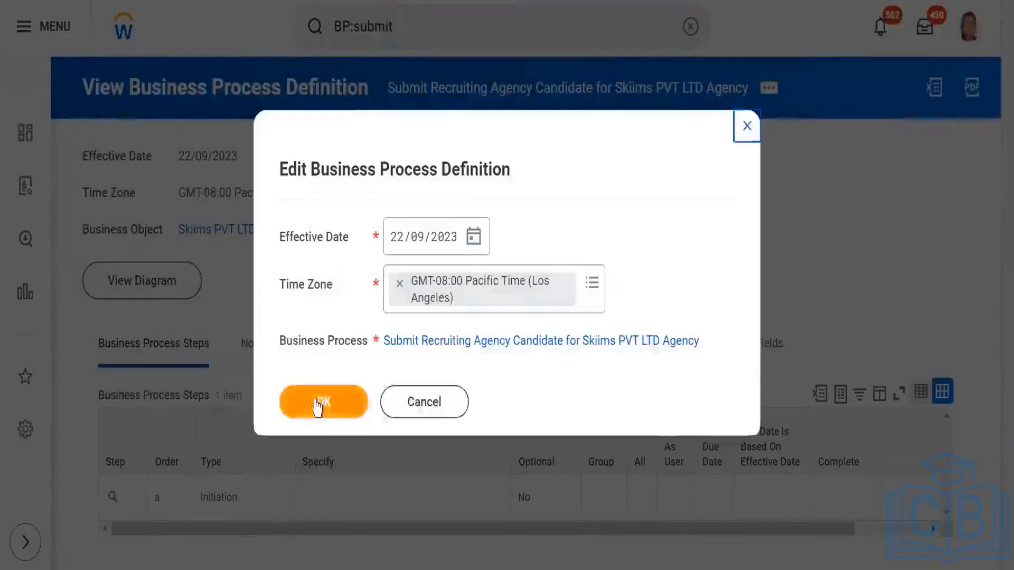
pyautogui.click(319, 405)
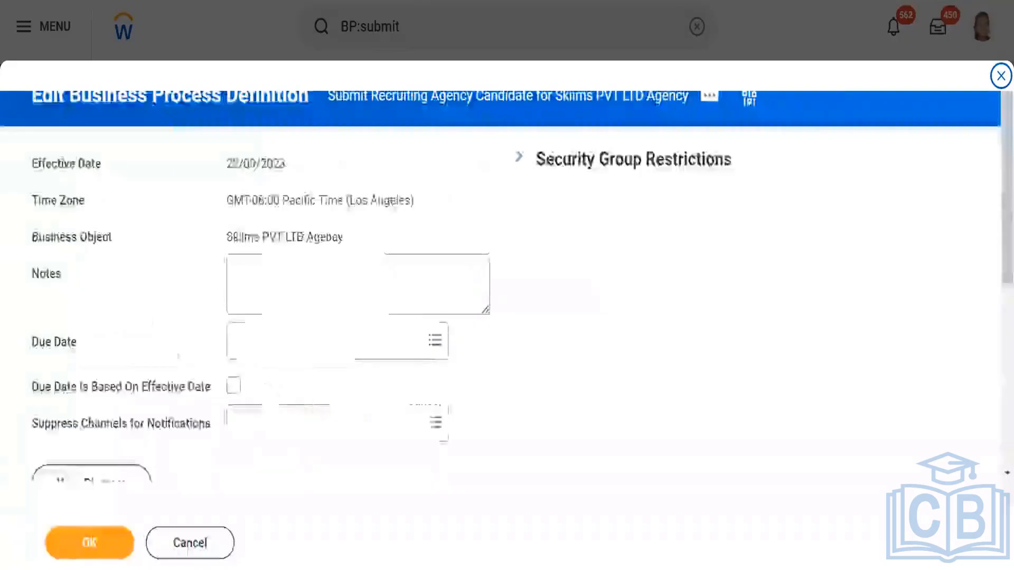
# Step: Add a business process step with order b and type Action, and open its Specify choices
pyautogui.scroll(-5, 78, 354)
pyautogui.click(77, 339)
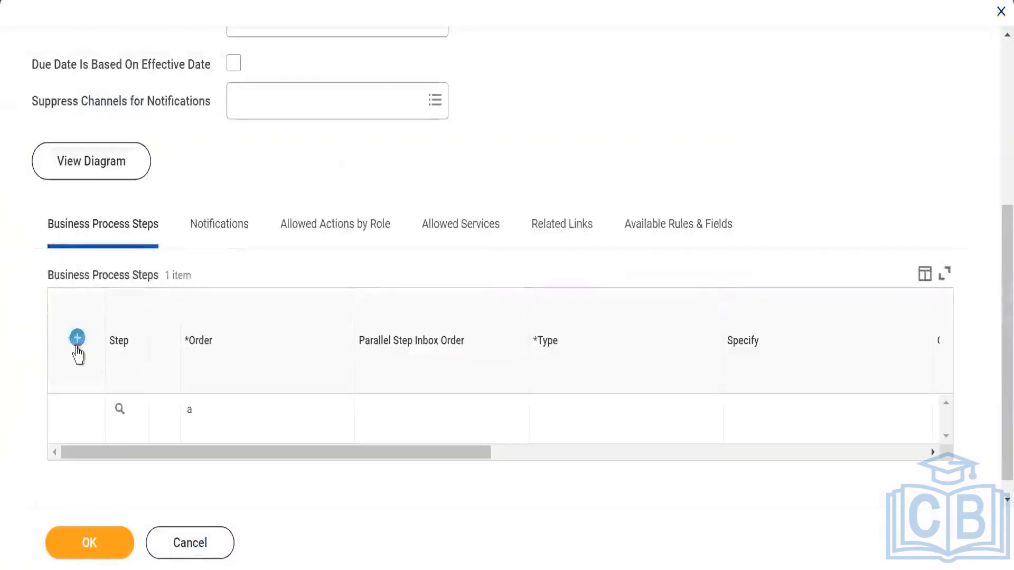
pyautogui.click(237, 417)
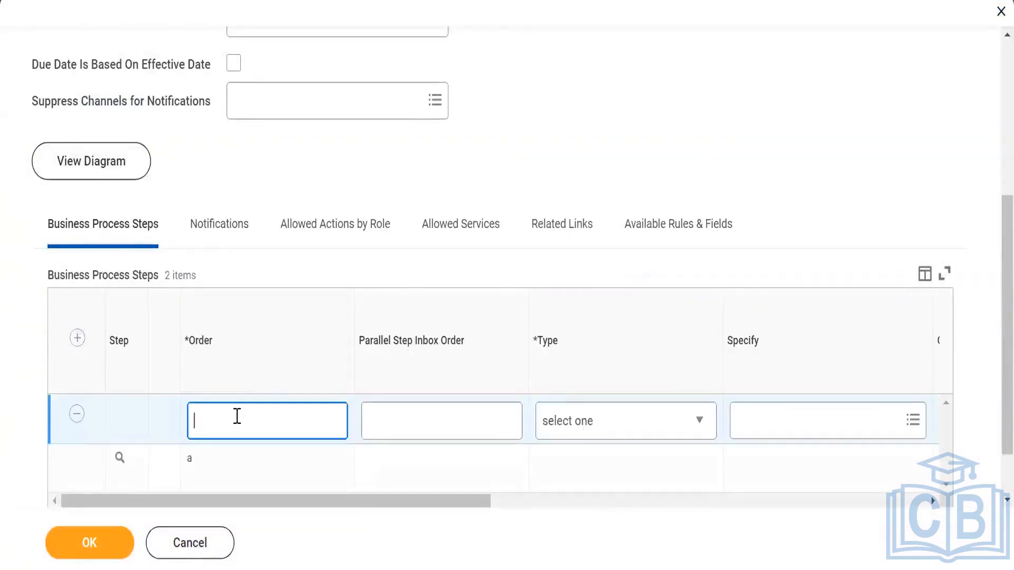
pyautogui.write('b')
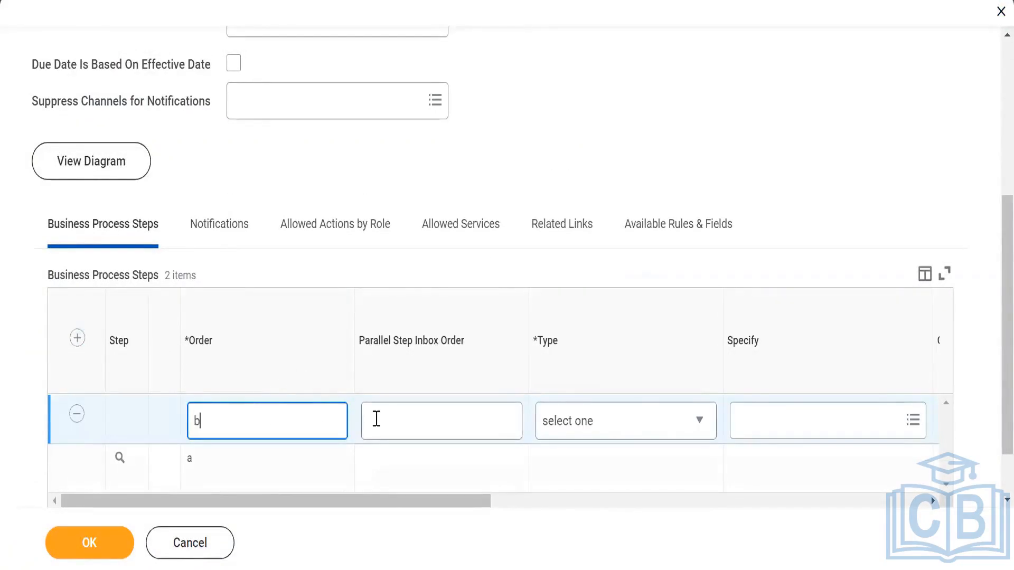
pyautogui.click(633, 434)
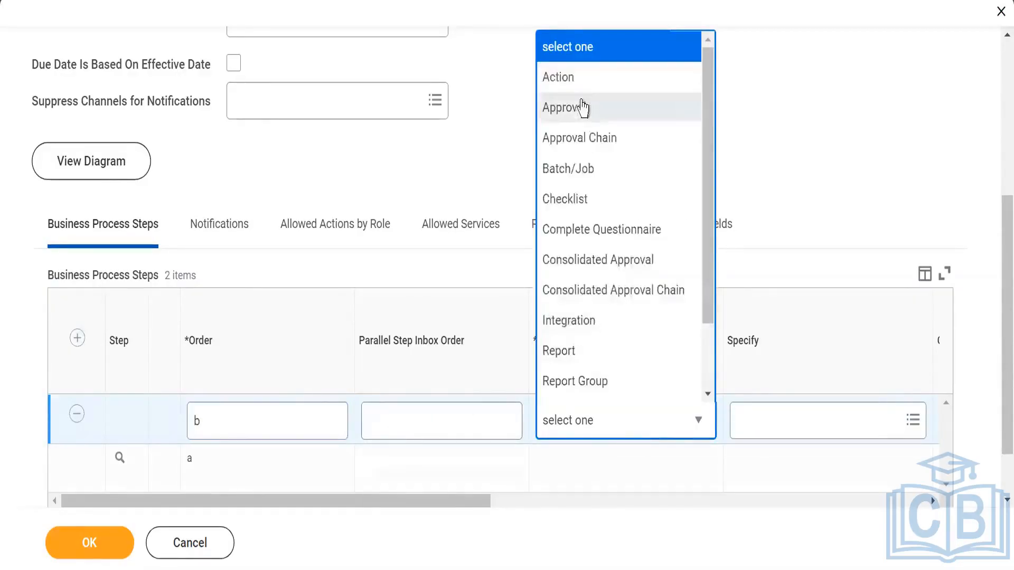
pyautogui.click(578, 84)
pyautogui.moveTo(474, 500); pyautogui.dragTo(614, 502)
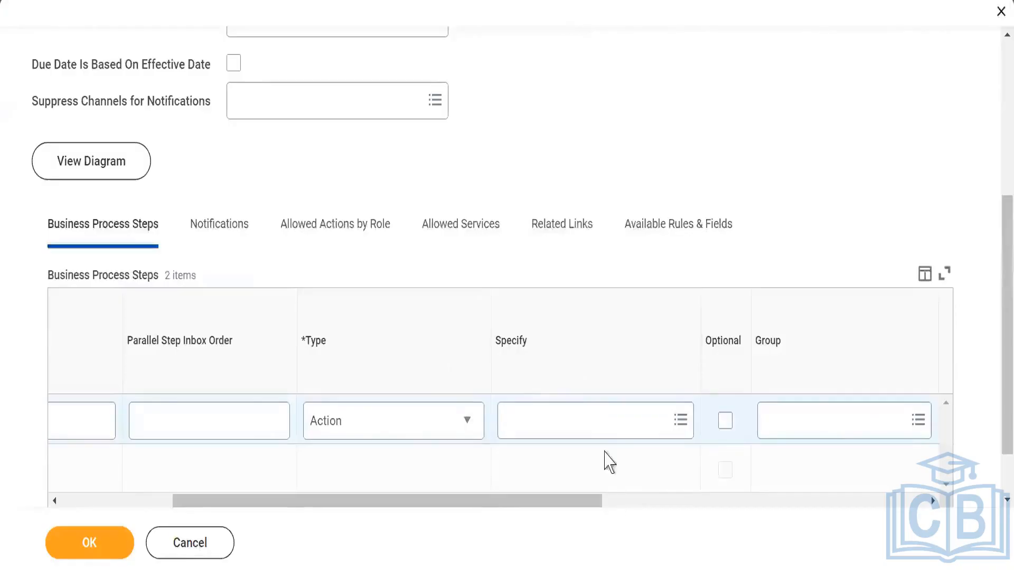
pyautogui.click(599, 419)
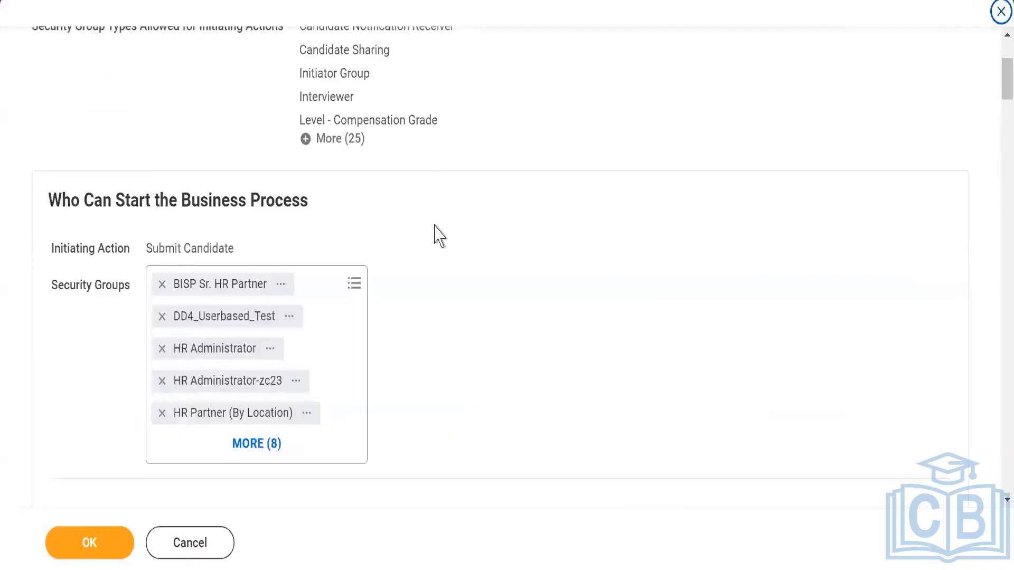
# Step: Add the security group Recruiting Agency Adminisytrator- Skiims to the Review Recruiting Agency Candidate action step in the business process security policy
pyautogui.scroll(-5, 437, 233)
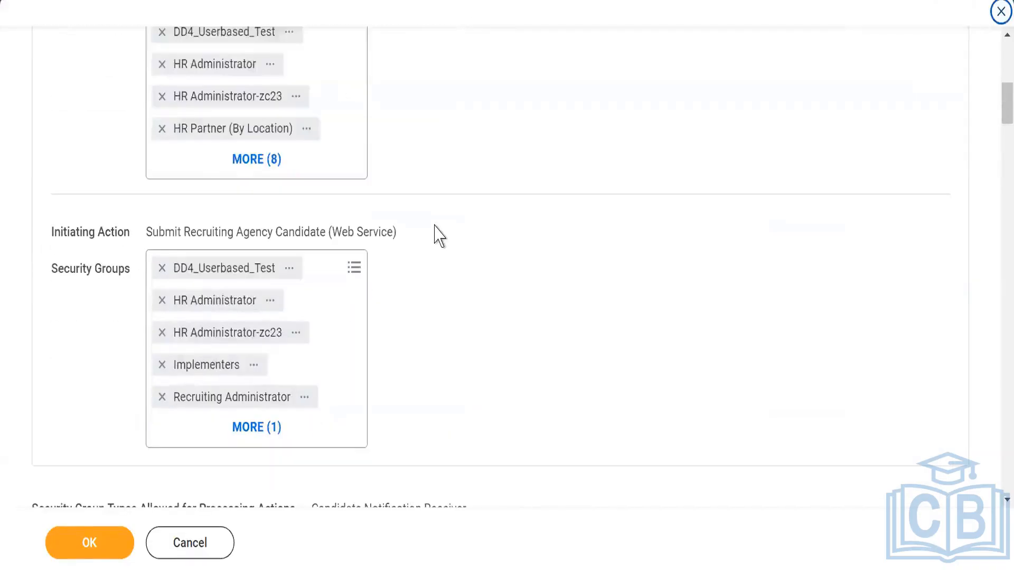
pyautogui.scroll(-5, 437, 233)
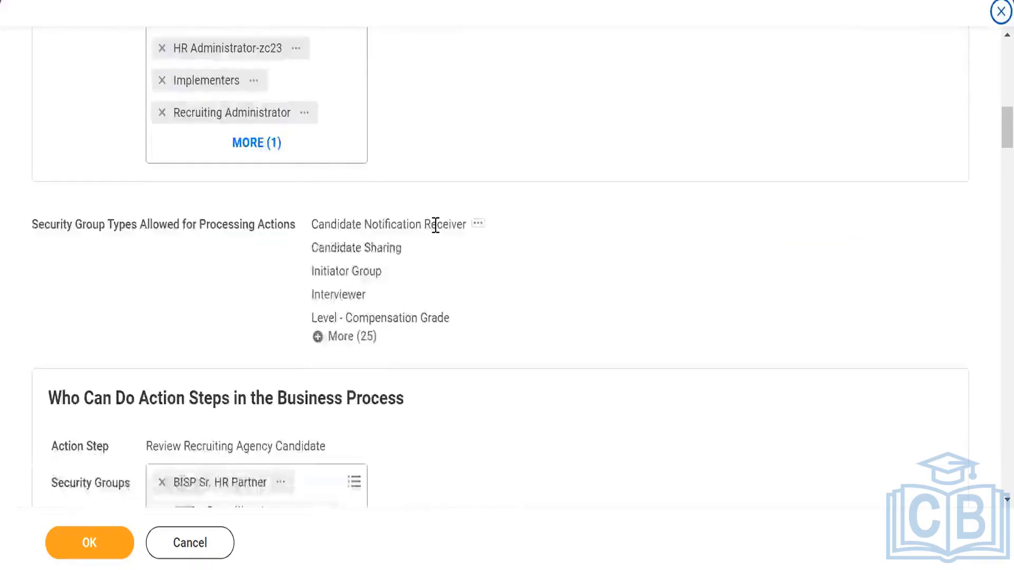
pyautogui.scroll(-3, 436, 225)
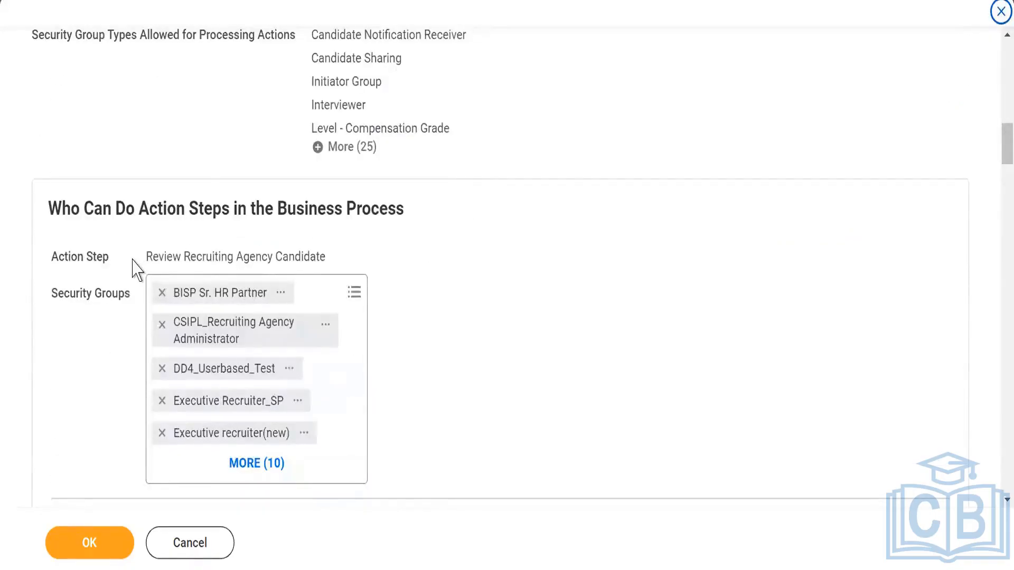
pyautogui.click(354, 292)
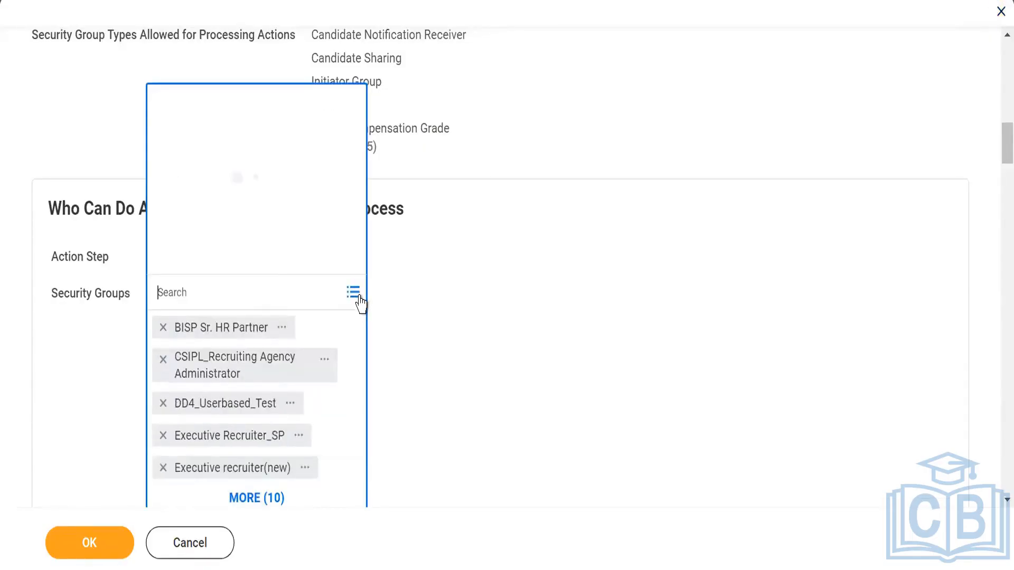
pyautogui.write('SKIIMs')
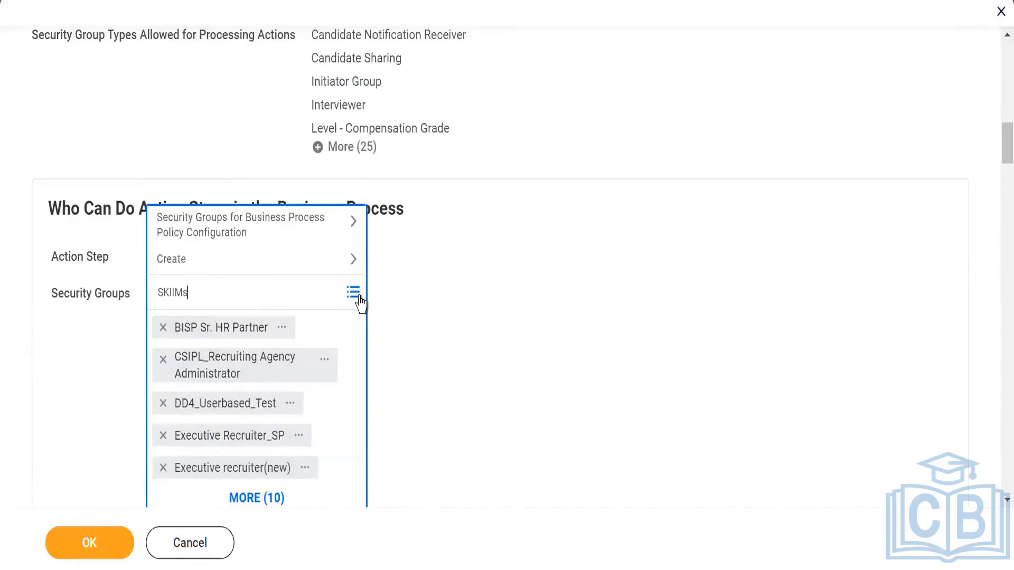
pyautogui.press('Return')
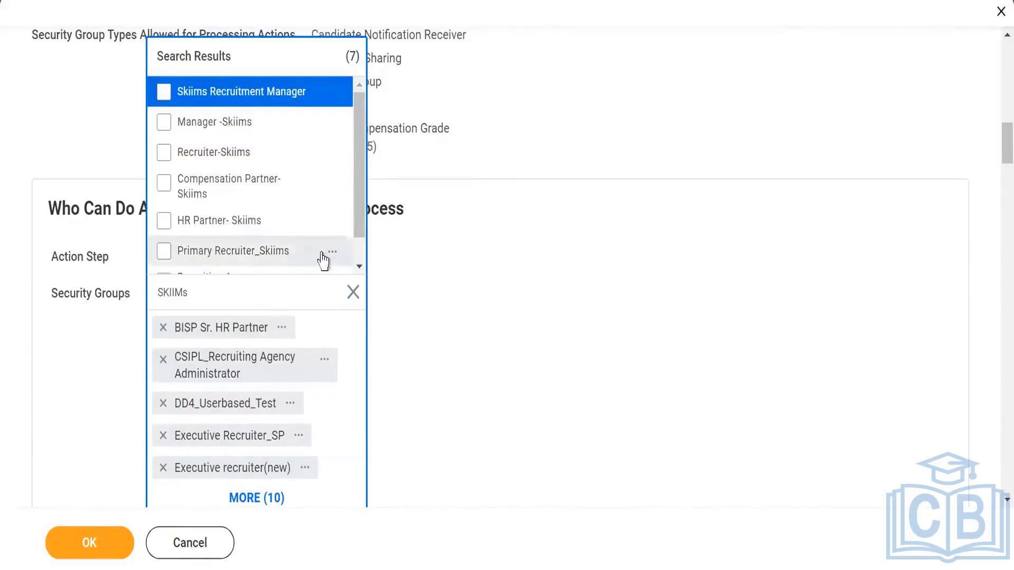
pyautogui.scroll(-1, 359, 179)
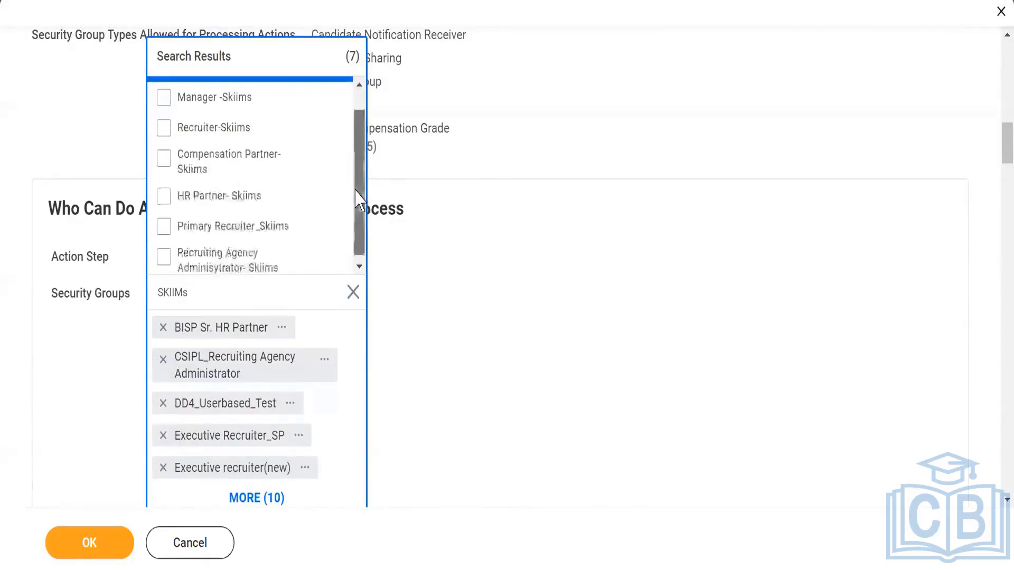
pyautogui.click(165, 256)
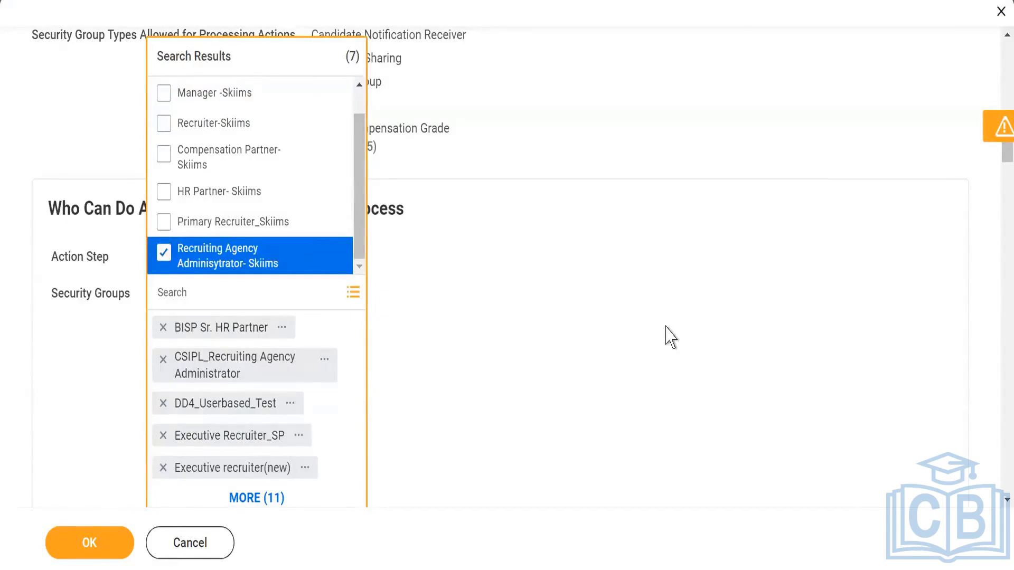
pyautogui.click(671, 337)
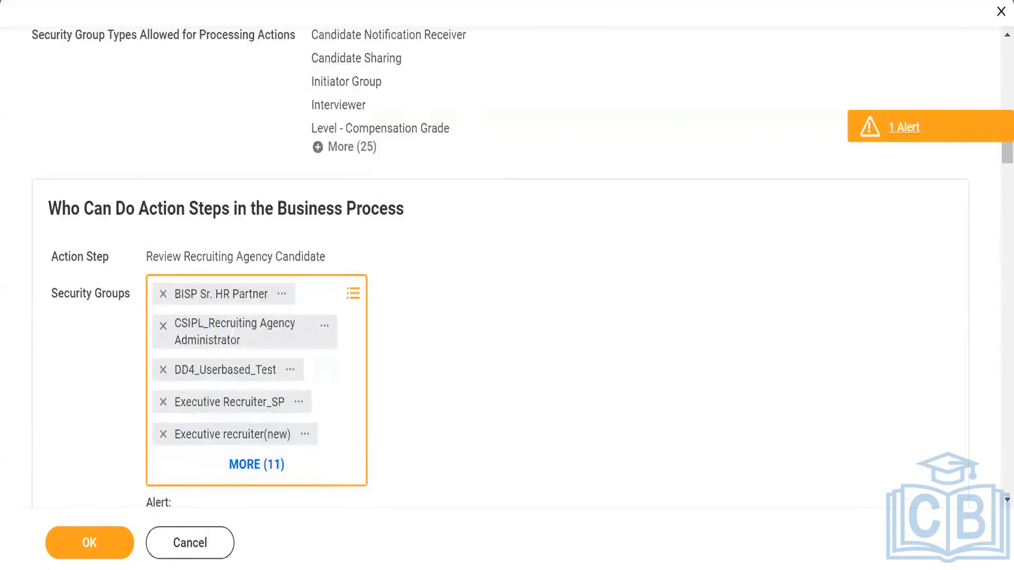
# Step: Return to the business process definition's browser tab and add a business process step with order c and type Action
pyautogui.hotkey('ctrl', 'Tab')
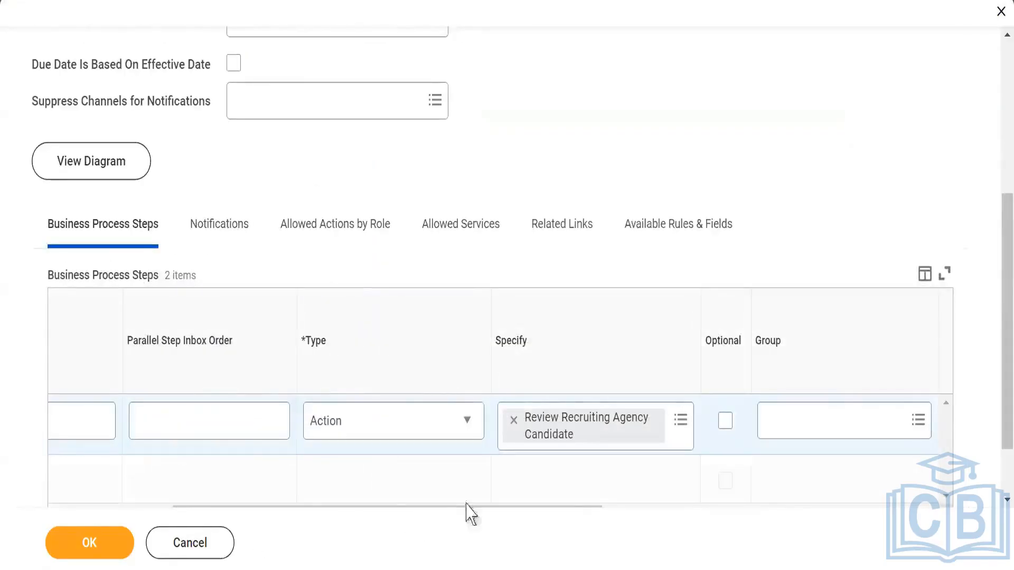
pyautogui.scroll(-2, 465, 478)
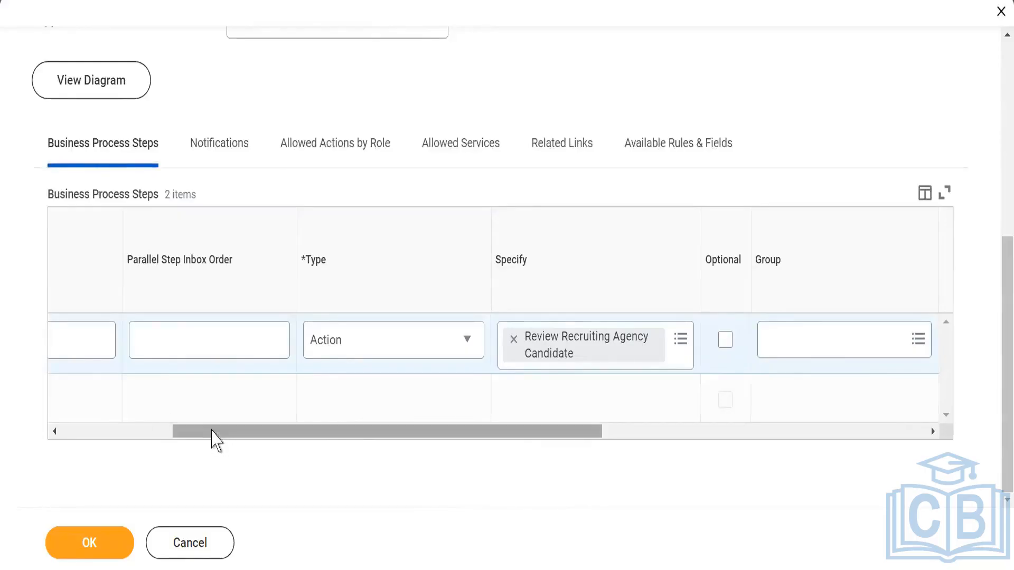
pyautogui.moveTo(180, 436); pyautogui.dragTo(68, 417)
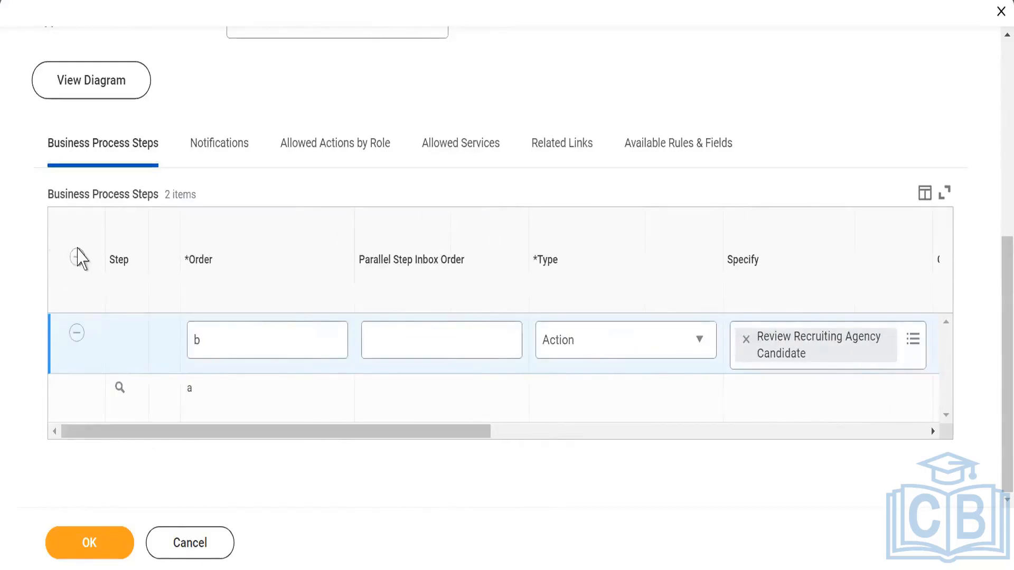
pyautogui.click(77, 257)
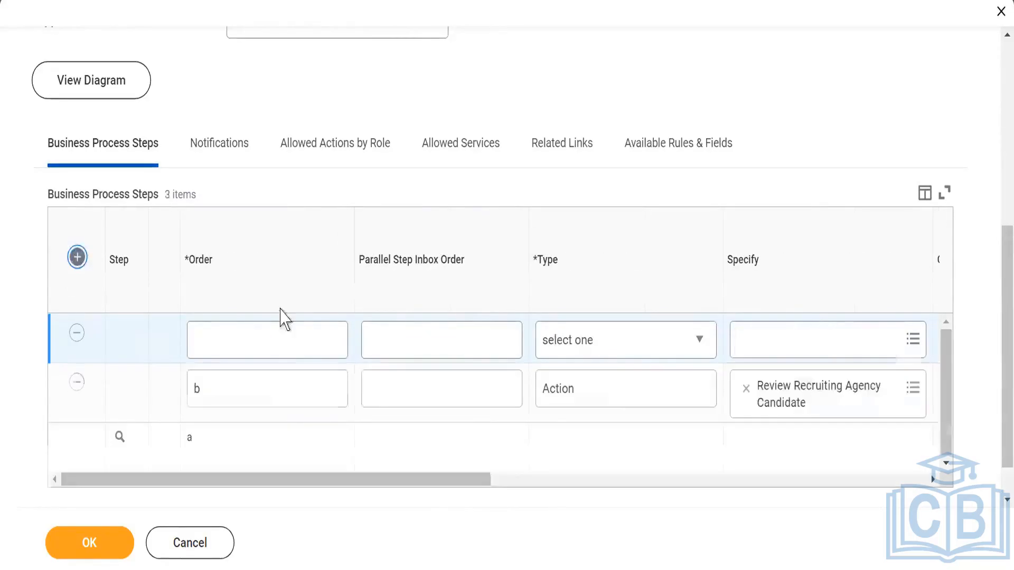
pyautogui.click(247, 342)
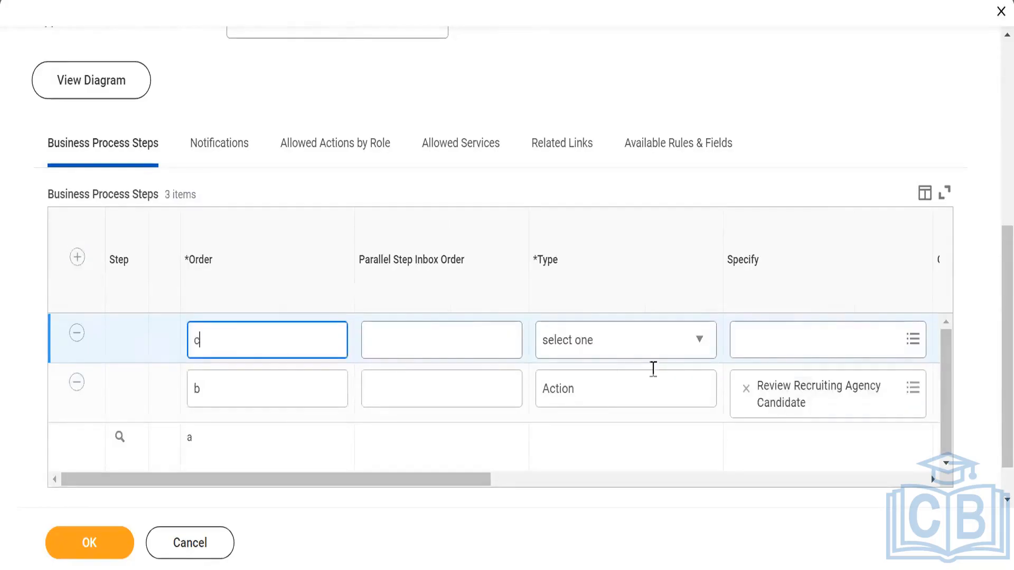
pyautogui.click(689, 344)
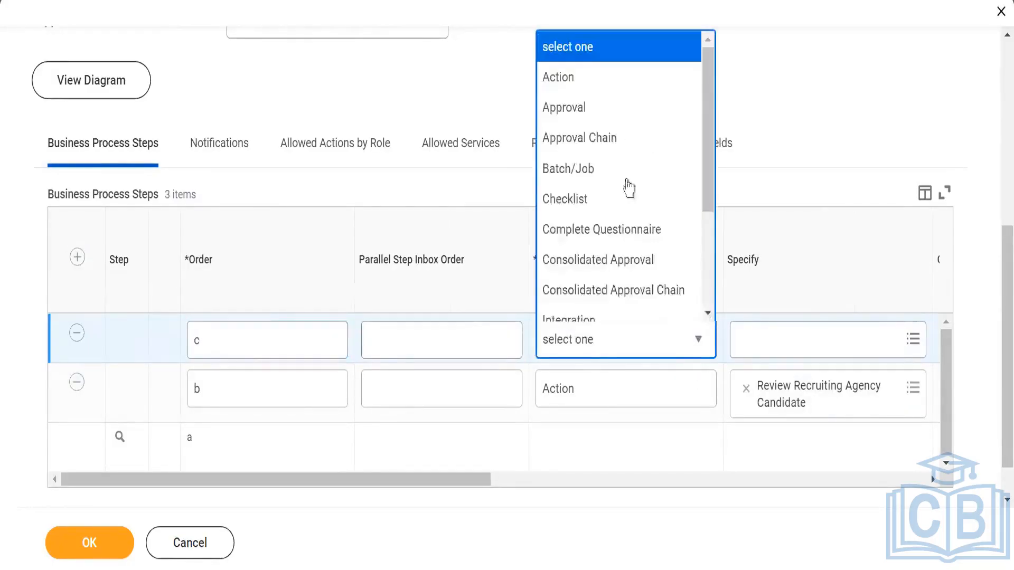
pyautogui.click(577, 79)
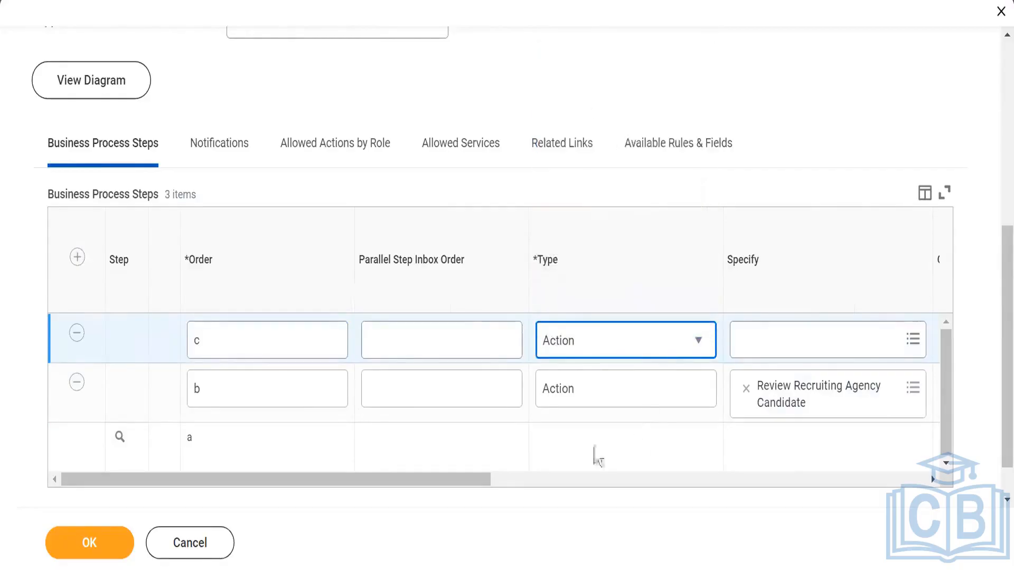
# Step: Specify Review Recruiting Agency Candidate Duplicates as the action of step c, and open its Group choices
pyautogui.moveTo(464, 478); pyautogui.dragTo(588, 479)
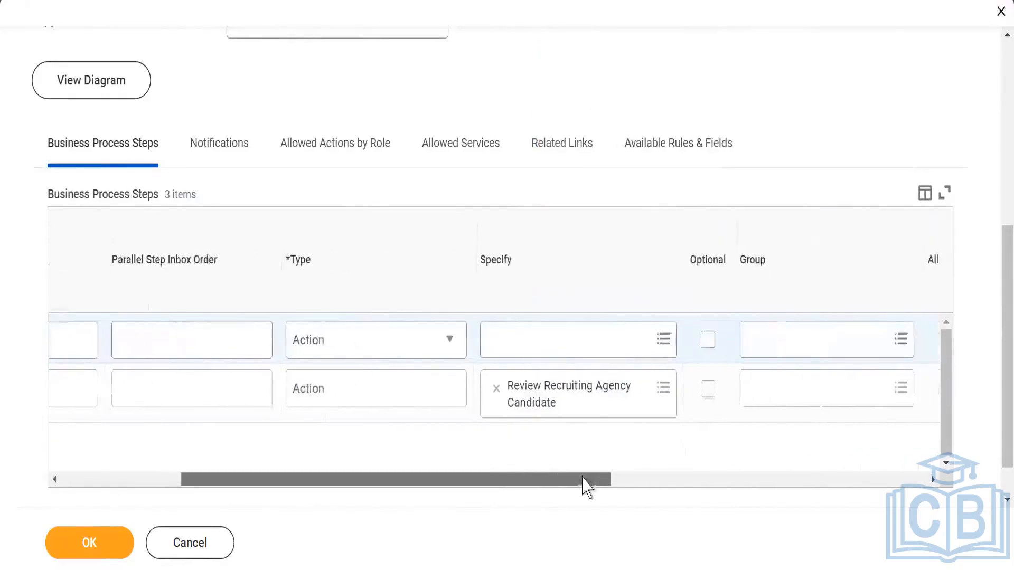
pyautogui.click(662, 343)
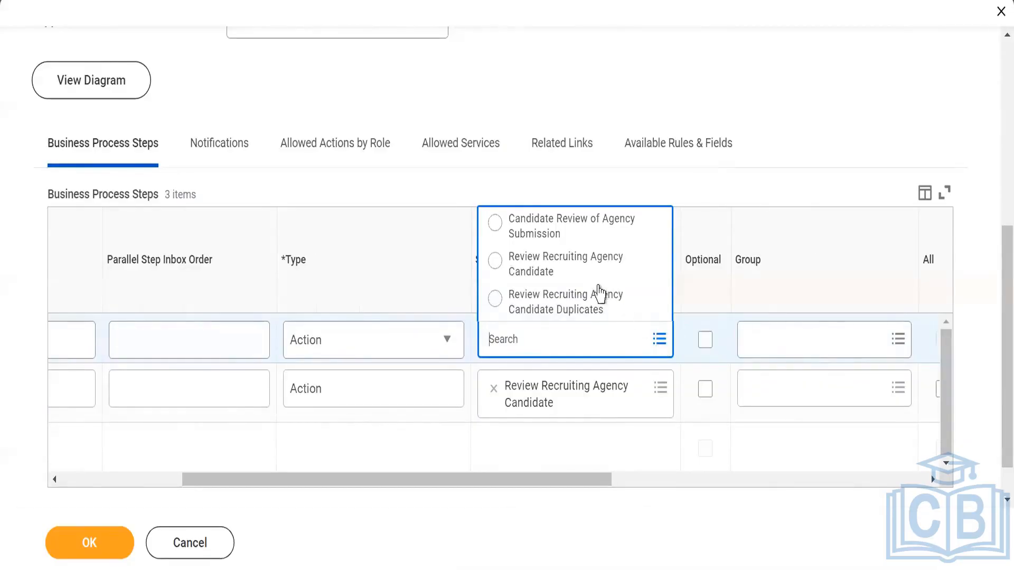
pyautogui.click(569, 311)
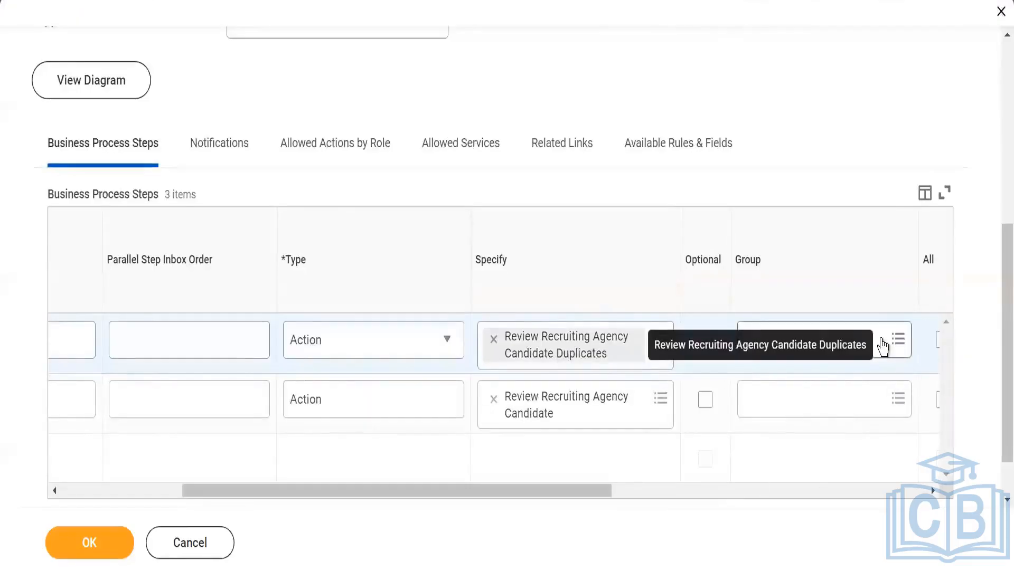
pyautogui.click(882, 339)
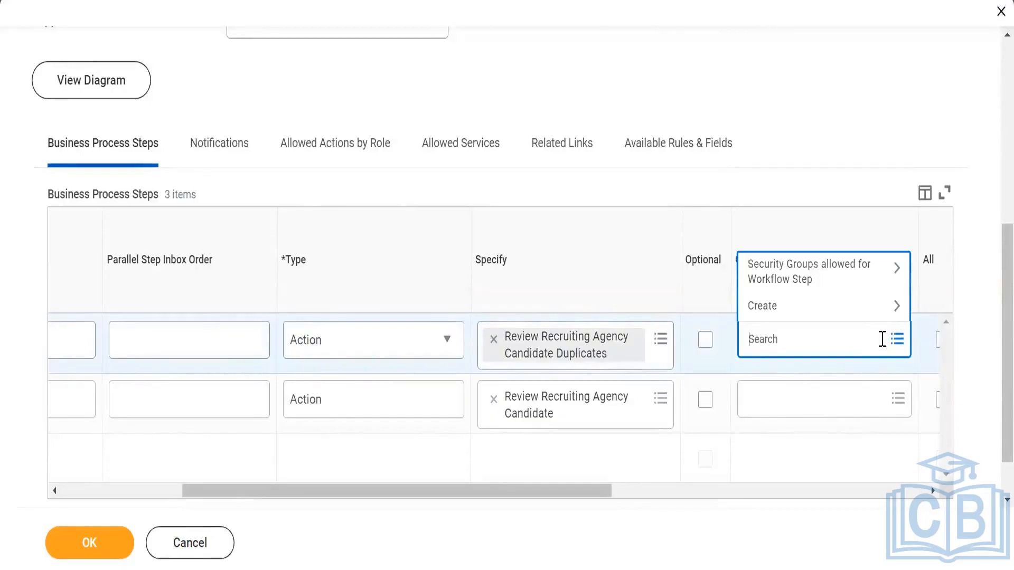
pyautogui.press('Return')
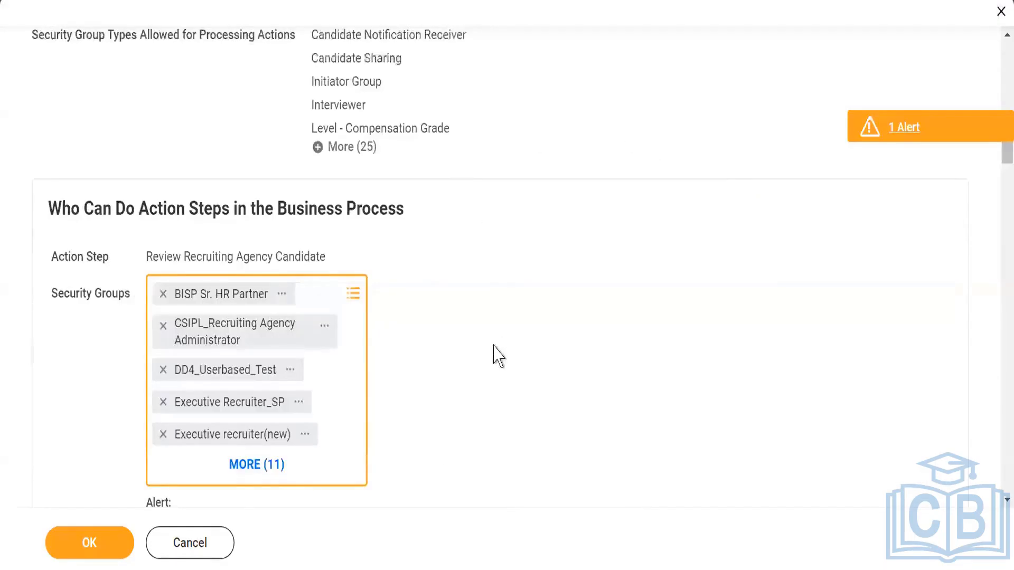
# Step: Add Recruiting Agency Adminisytrator- Skiims to the security groups of the policy's Review Recruiting Agency Candidate Duplicates action step, and save the policy
pyautogui.scroll(-7, 496, 357)
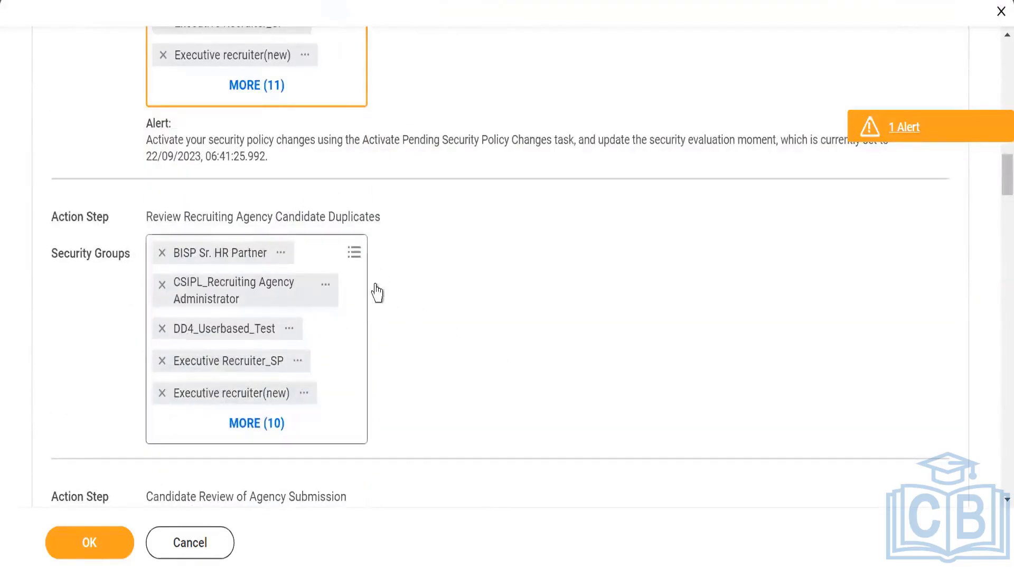
pyautogui.click(352, 254)
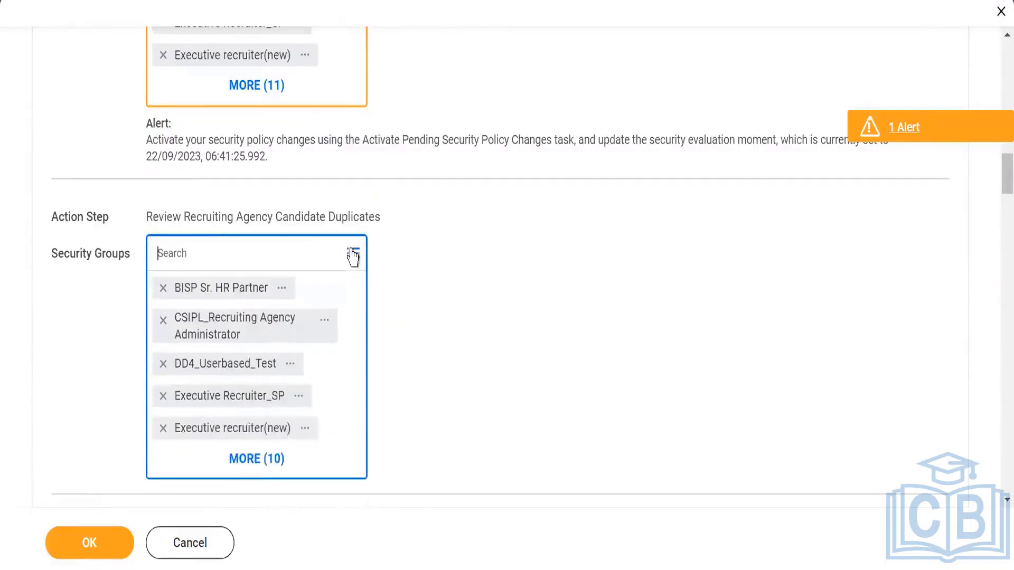
pyautogui.click(353, 254)
pyautogui.write('ski')
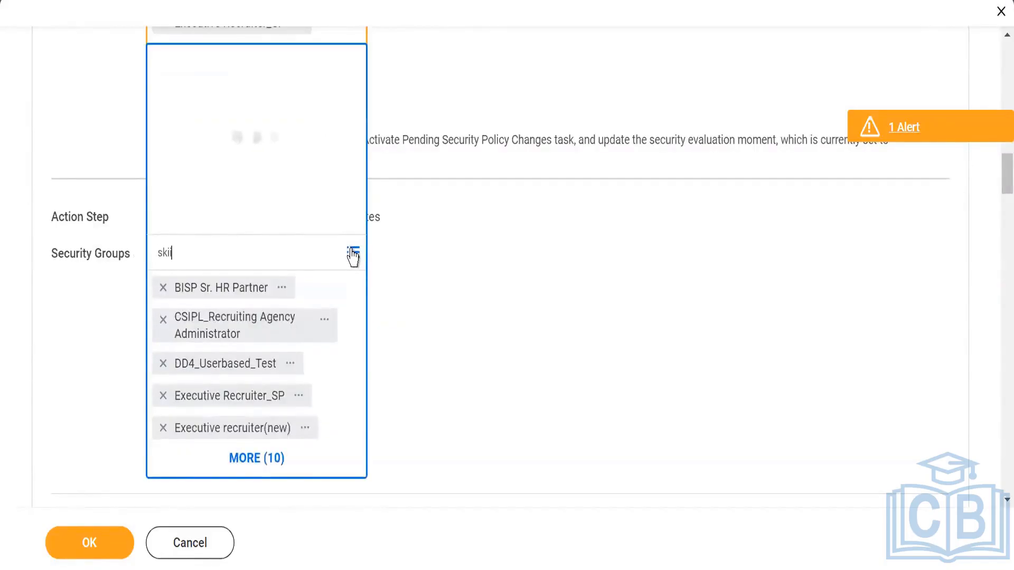
pyautogui.write('ims')
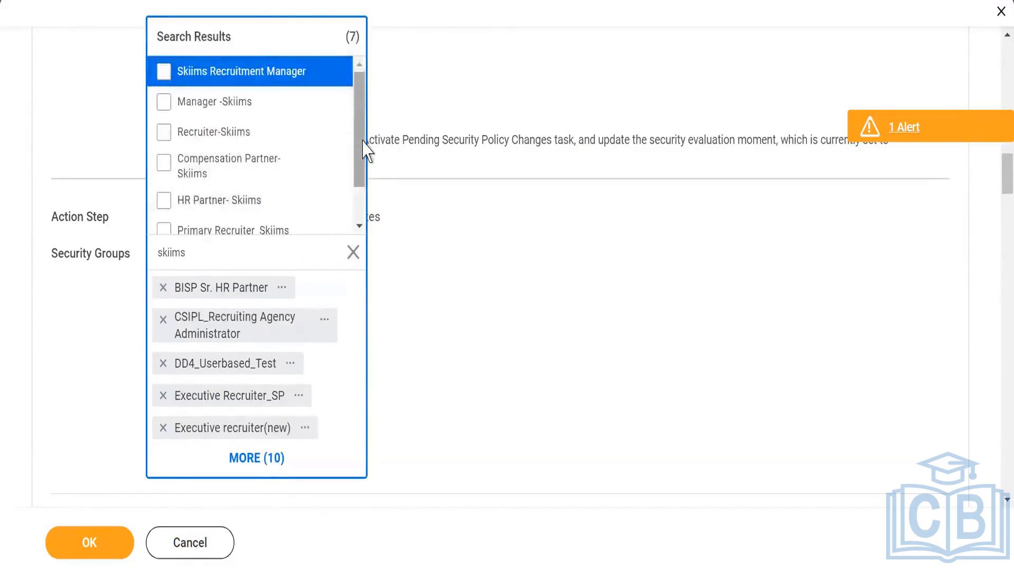
pyautogui.scroll(-1, 358, 204)
pyautogui.click(164, 213)
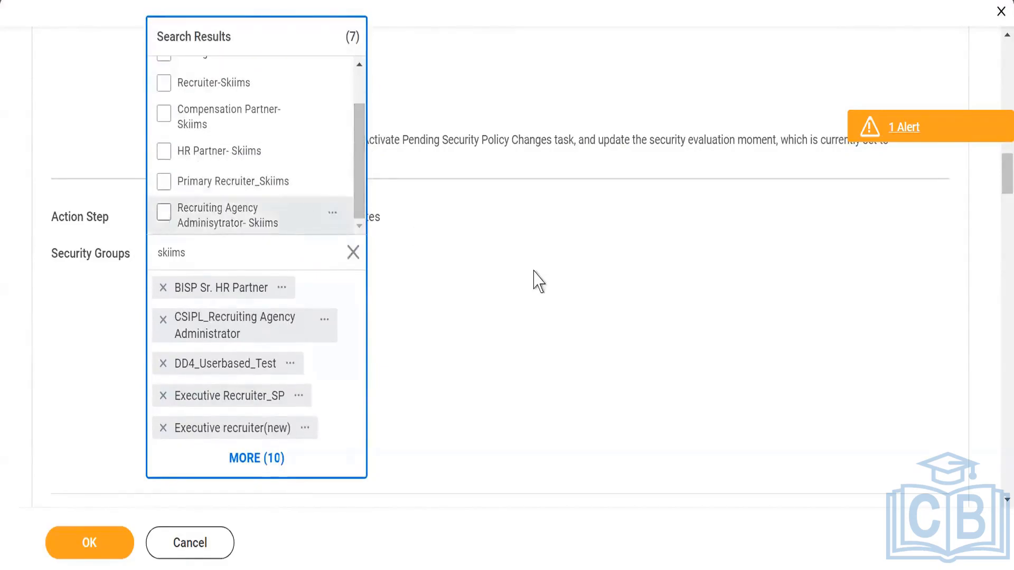
pyautogui.click(539, 282)
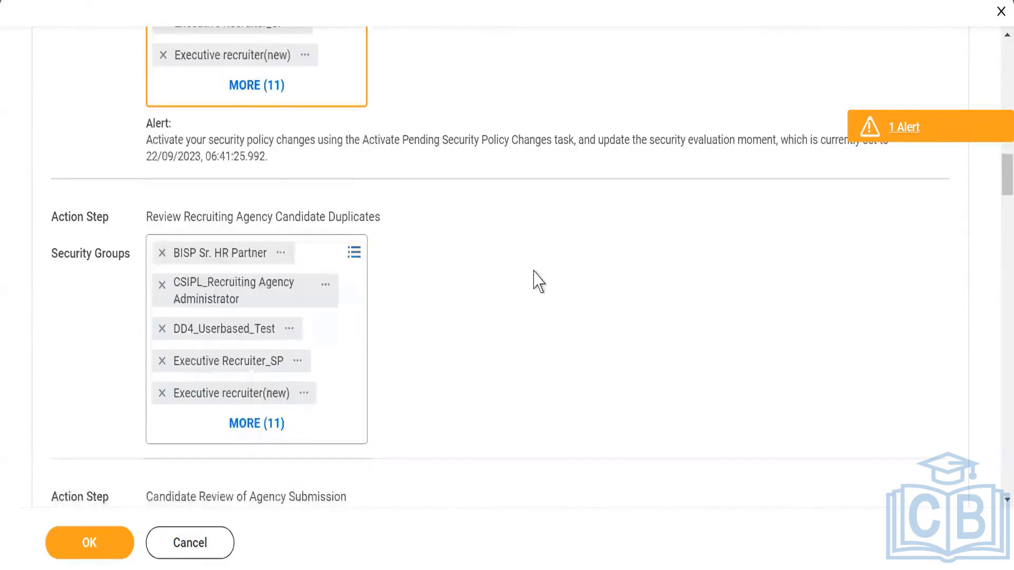
pyautogui.click(95, 547)
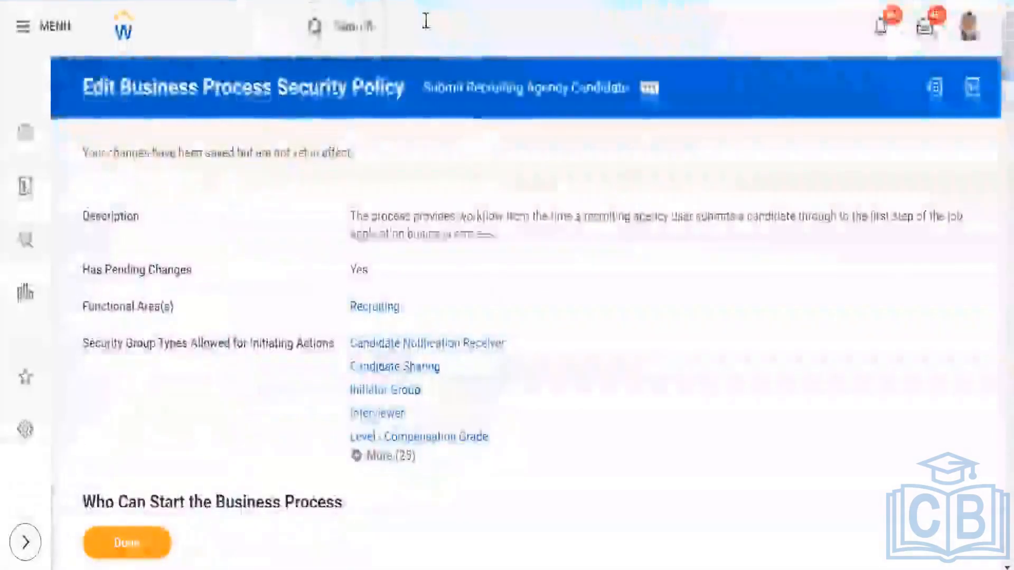
# Step: Run Activate Pending Security Policy Changes with the comment activate, and confirm the pending changes
pyautogui.click(426, 21)
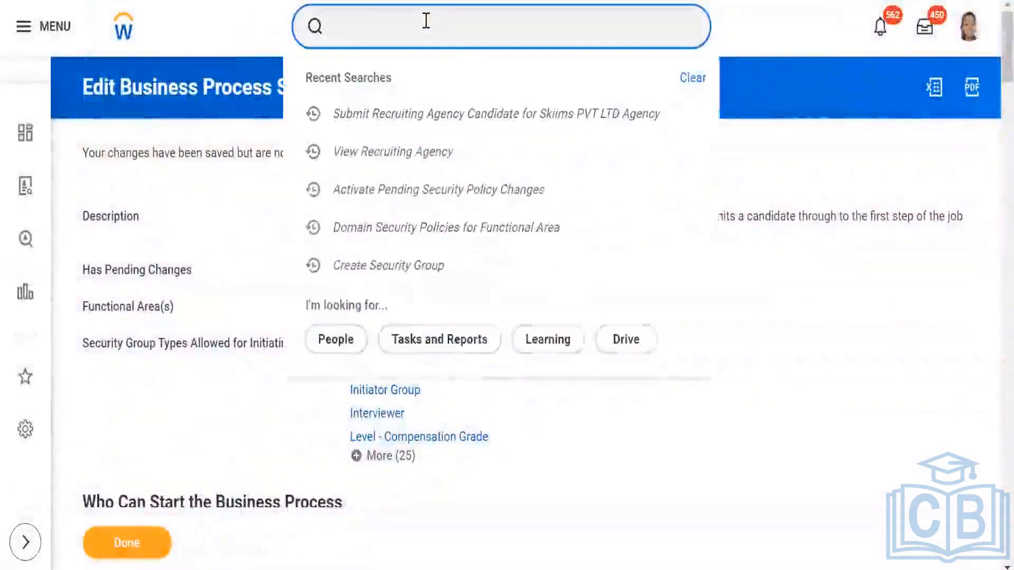
pyautogui.click(440, 196)
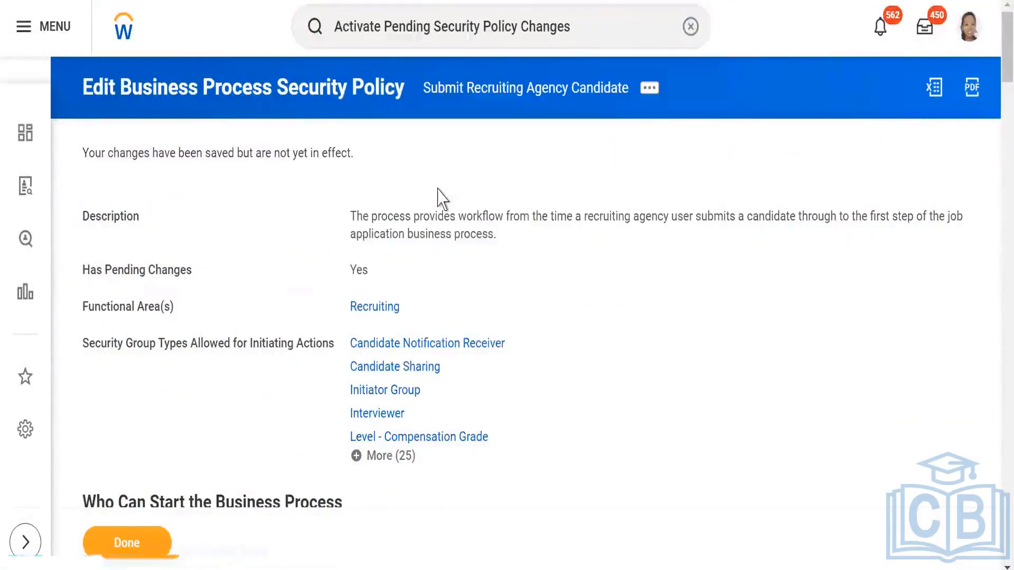
pyautogui.click(362, 331)
pyautogui.write('Recruiting Agency Adminisytrator- Skiims')
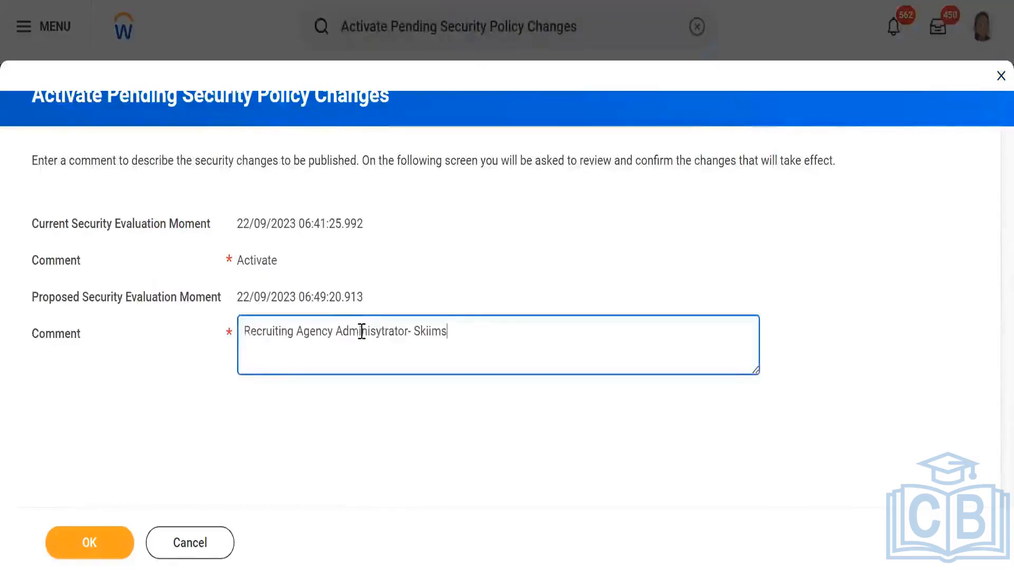
pyautogui.hotkey('ctrl', 'a')
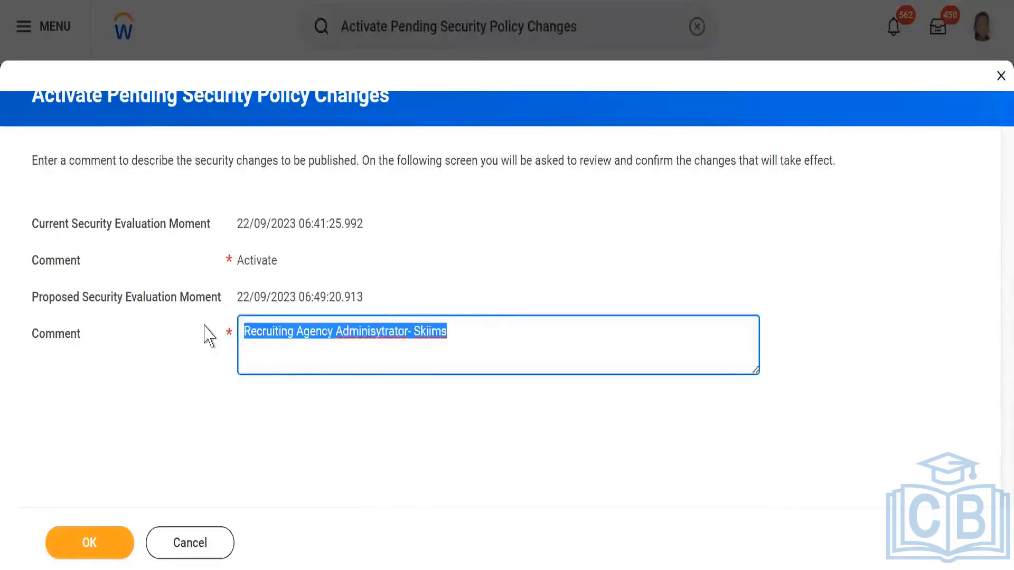
pyautogui.write('activate')
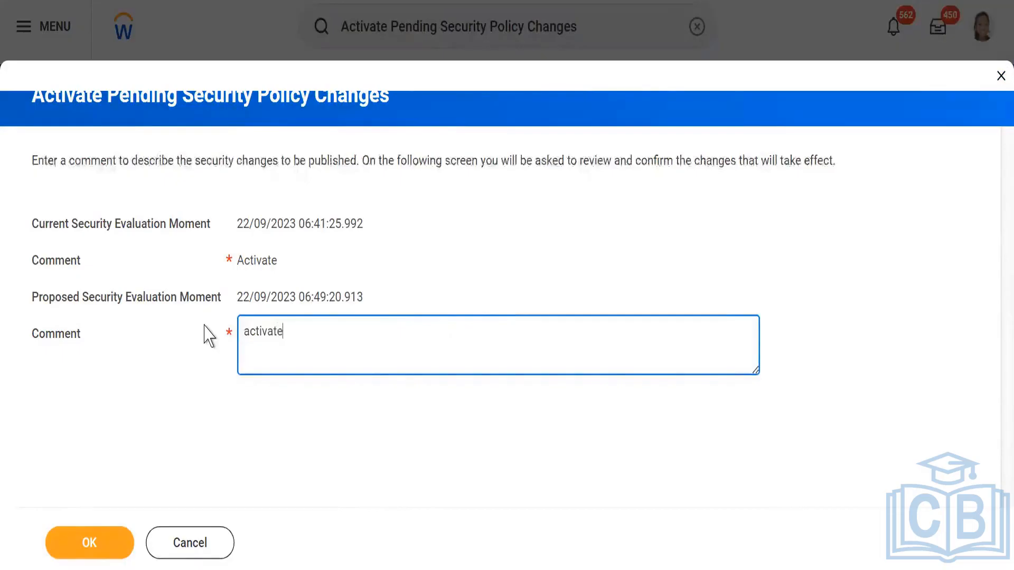
pyautogui.click(79, 549)
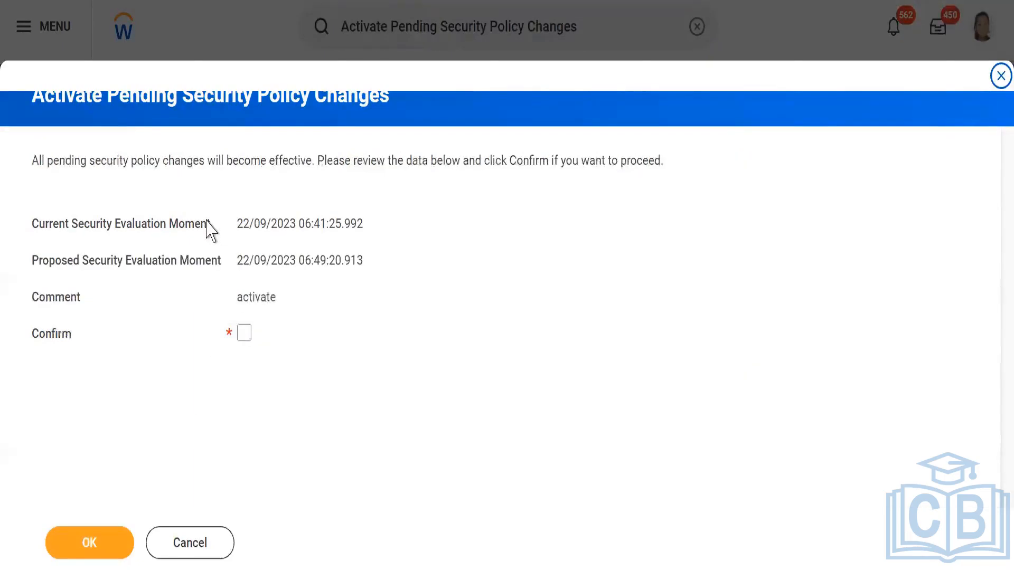
pyautogui.click(244, 333)
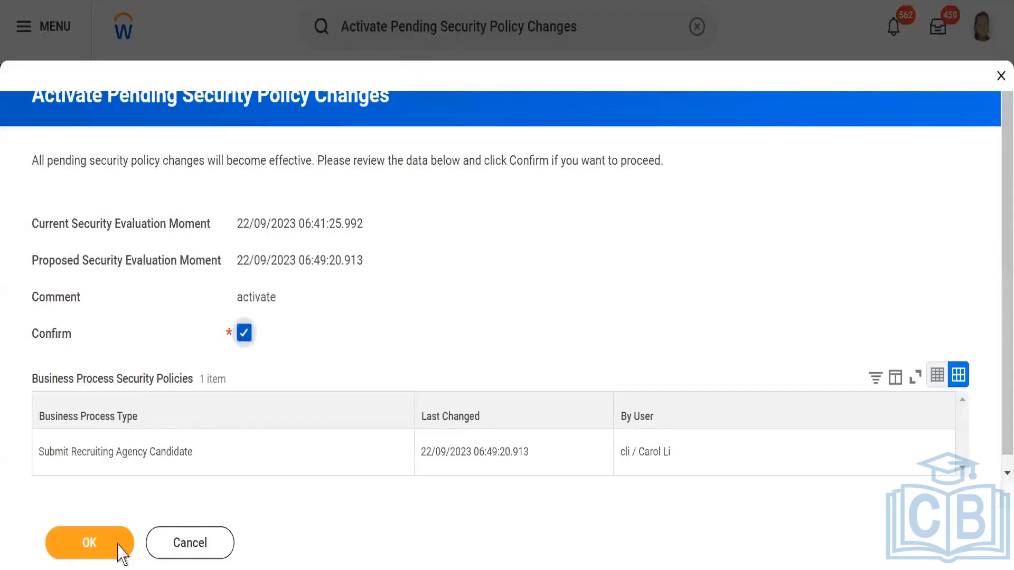
pyautogui.click(102, 549)
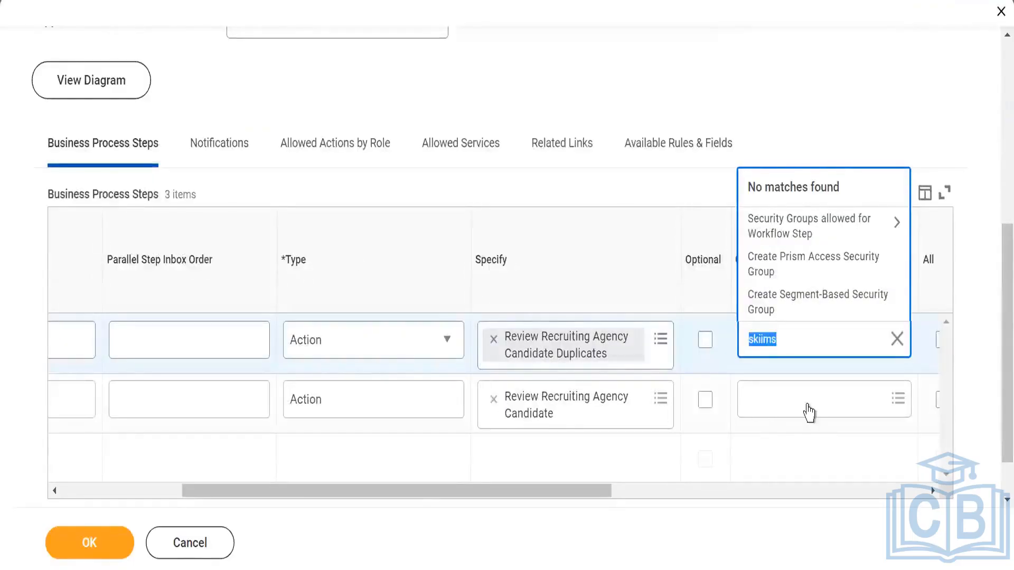
# Step: Return to the business process definition and assign the group Recruiting Agency Adminisytrator- Skiims to step c, Review Recruiting Agency Candidate Duplicates
pyautogui.click(827, 389)
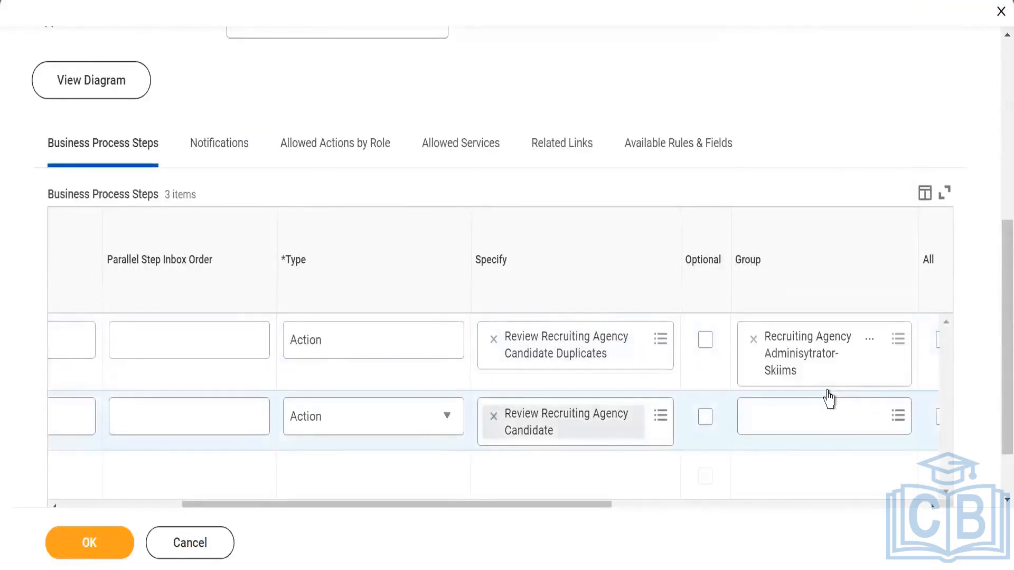
pyautogui.click(828, 393)
pyautogui.click(813, 522)
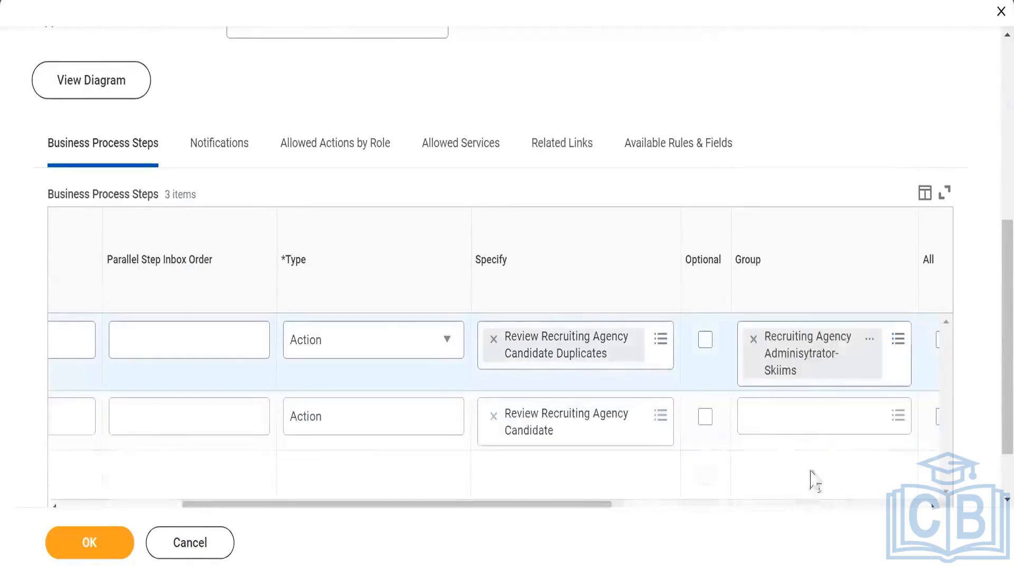
# Step: Assign the security group Recruiting Agency Adminisytrator- Skiims to step b, Review Recruiting Agency Candidate
pyautogui.click(769, 422)
pyautogui.write('s')
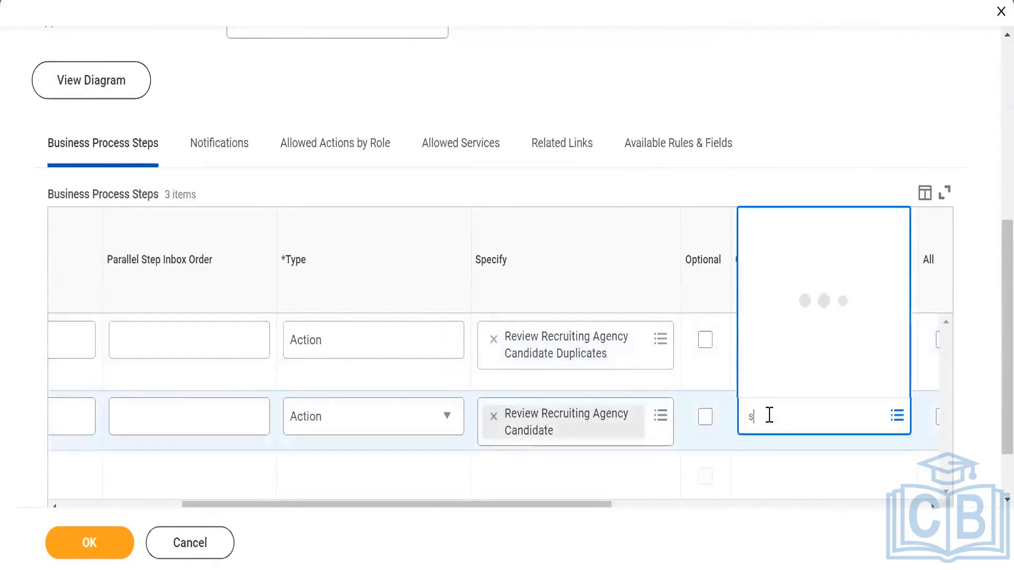
pyautogui.write('kiims')
pyautogui.press('Return')
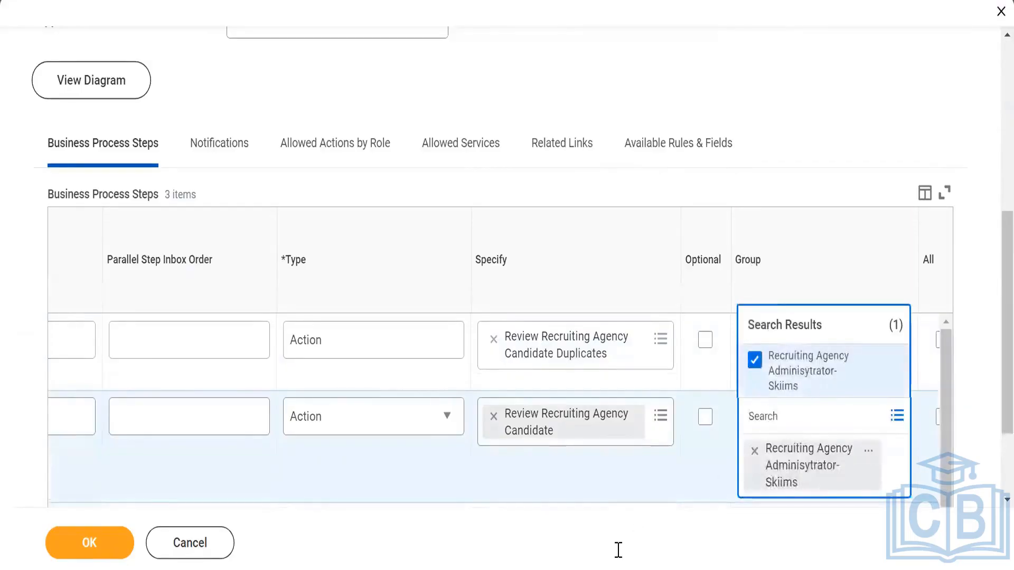
pyautogui.click(613, 533)
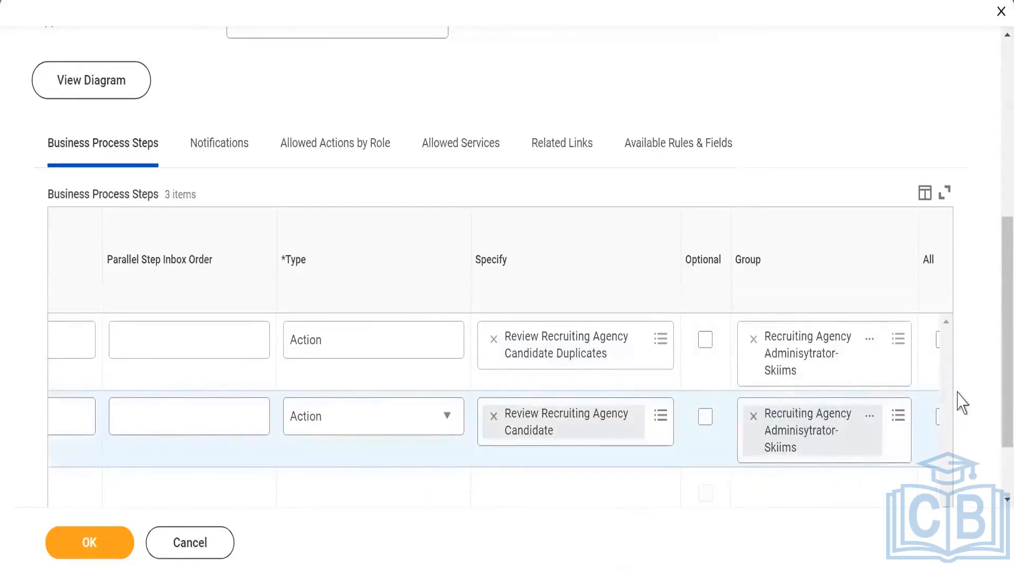
# Step: Add a business process step with order d and type Action, specifying Candidate Review of Agency Submission
pyautogui.moveTo(1001, 418); pyautogui.dragTo(998, 517)
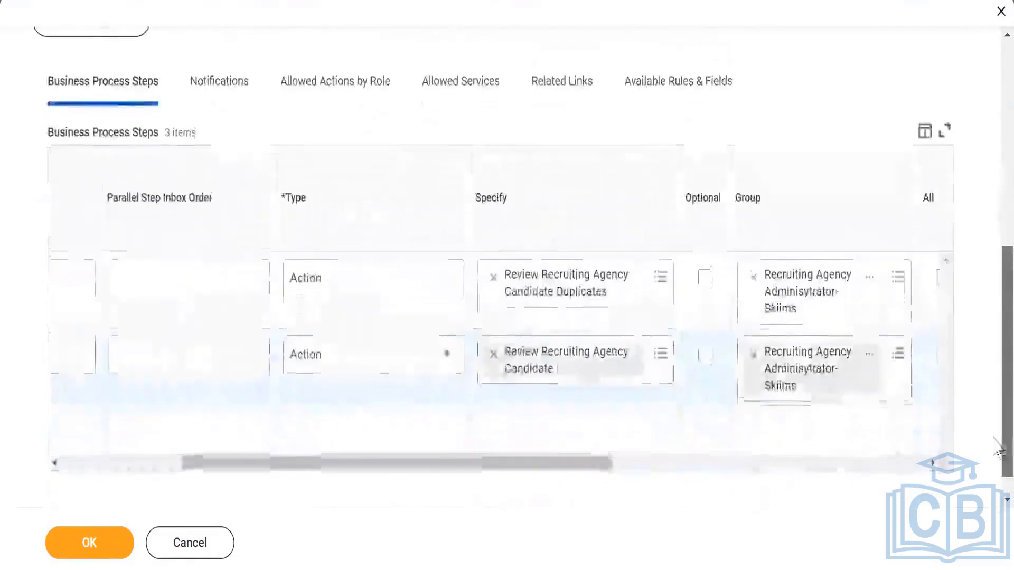
pyautogui.moveTo(255, 464); pyautogui.dragTo(15, 466)
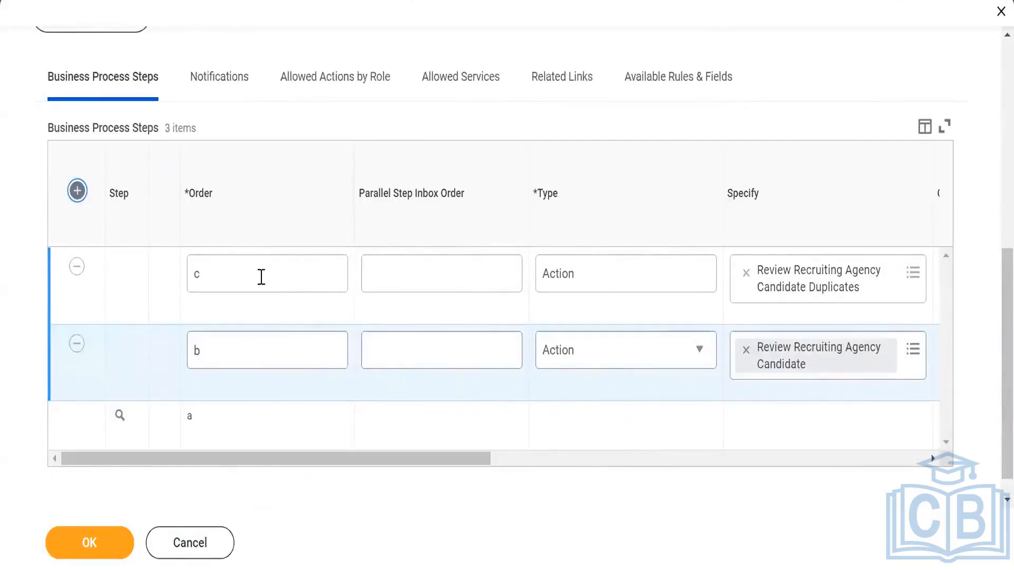
pyautogui.click(256, 270)
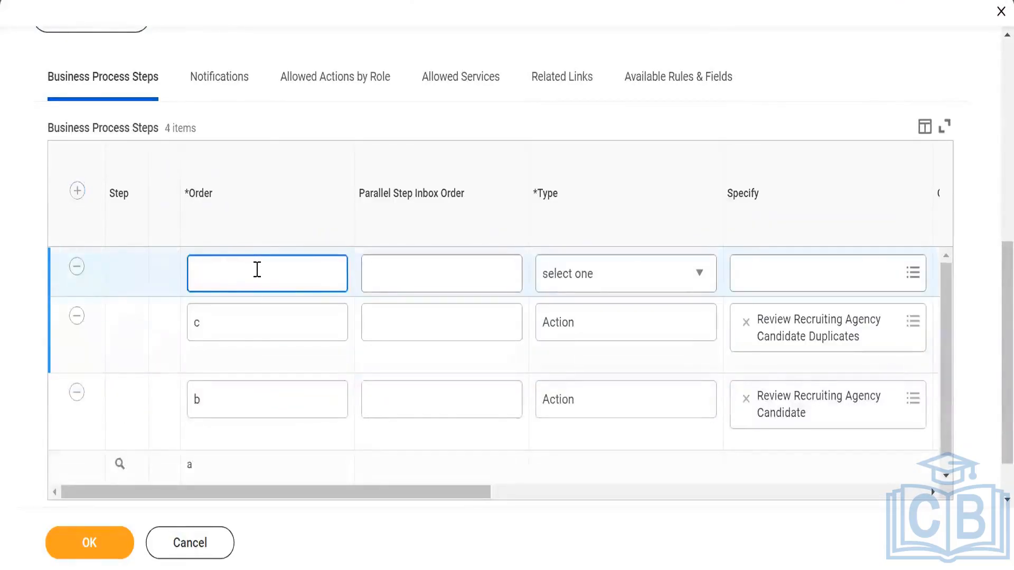
pyautogui.click(680, 283)
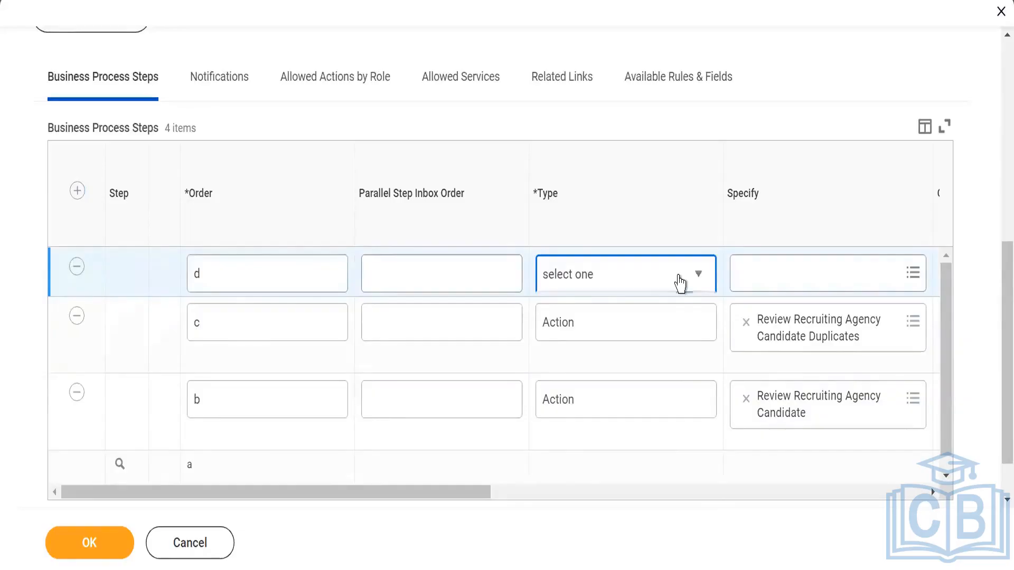
pyautogui.click(680, 283)
pyautogui.click(551, 333)
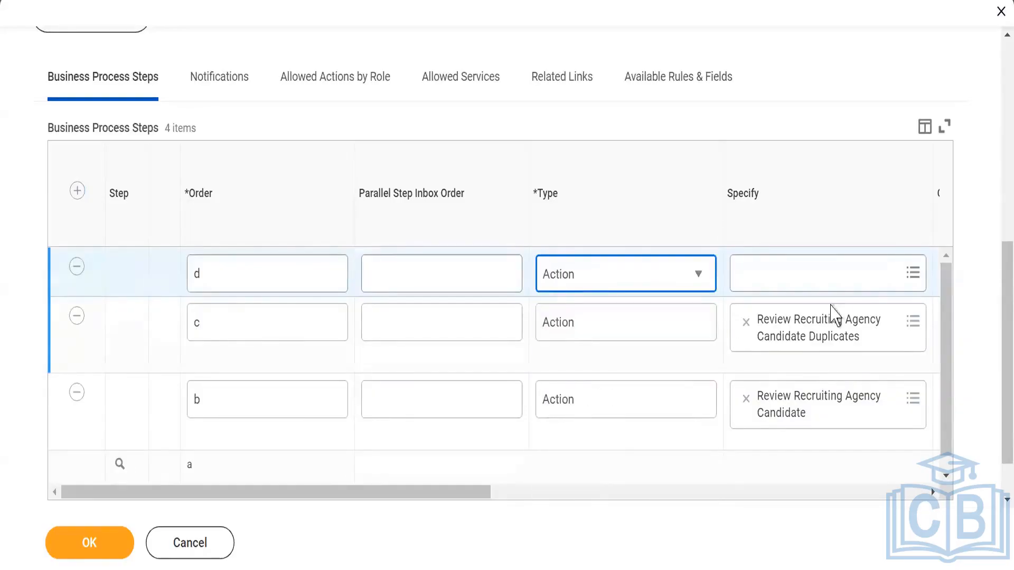
pyautogui.click(864, 275)
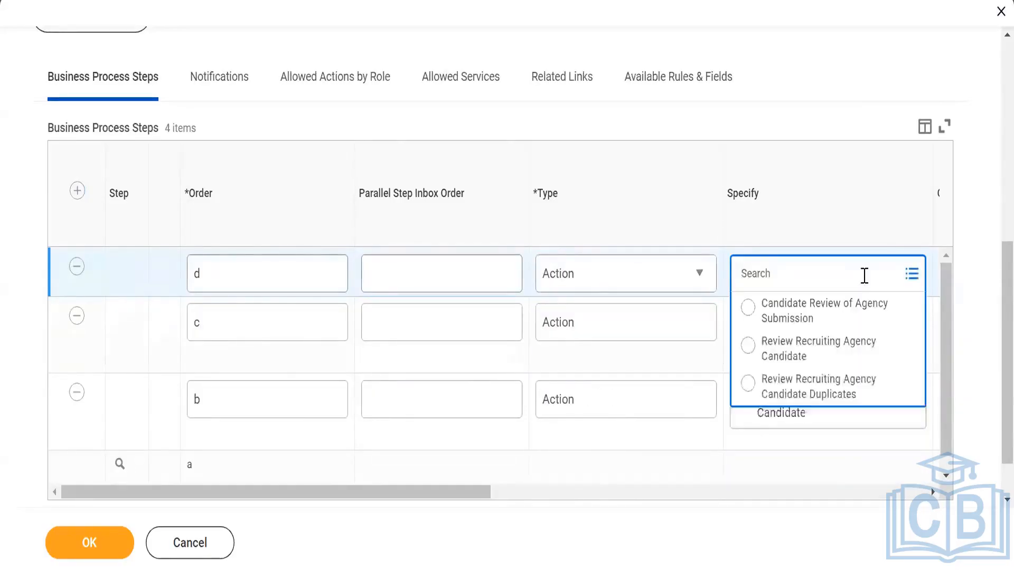
pyautogui.click(850, 320)
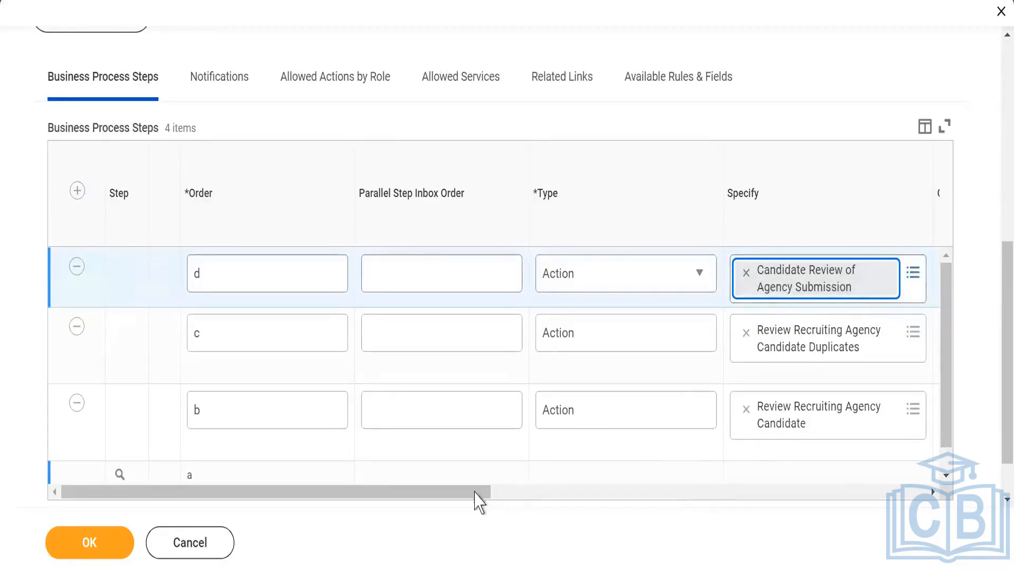
# Step: Assign the allowed security group Candidate as Self to step d, and save the business process definition
pyautogui.moveTo(478, 494); pyautogui.dragTo(684, 490)
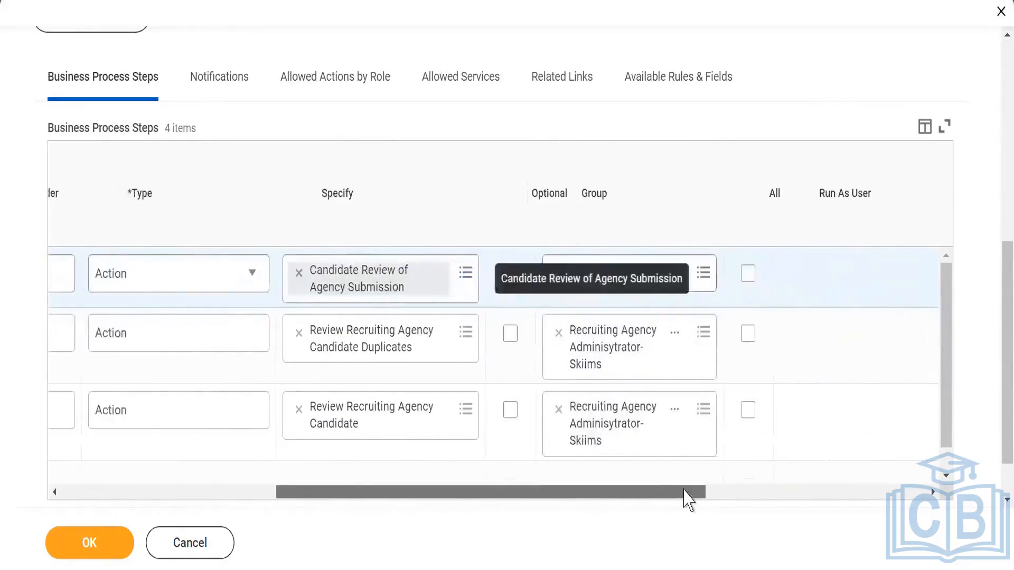
pyautogui.click(704, 285)
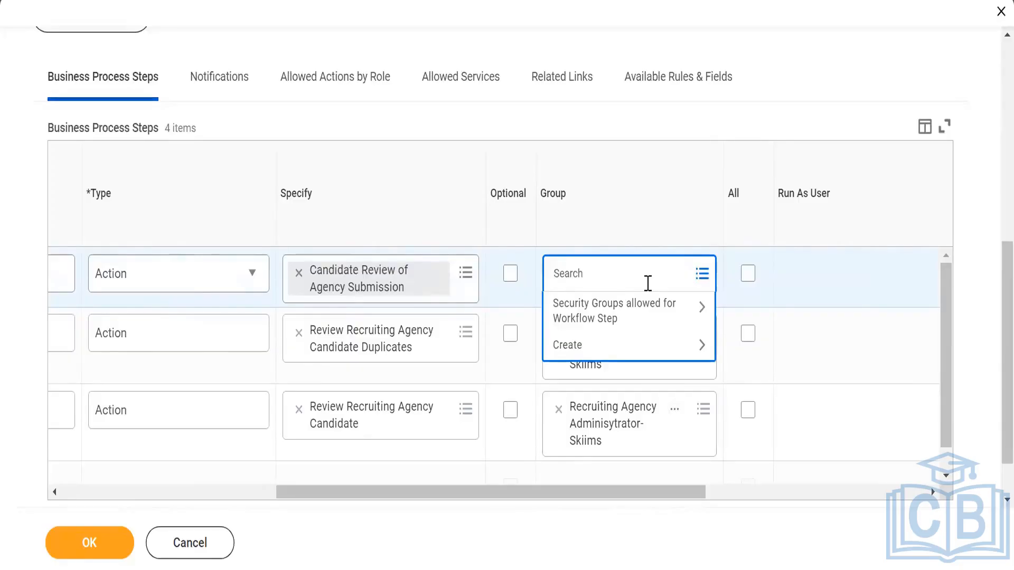
pyautogui.click(641, 315)
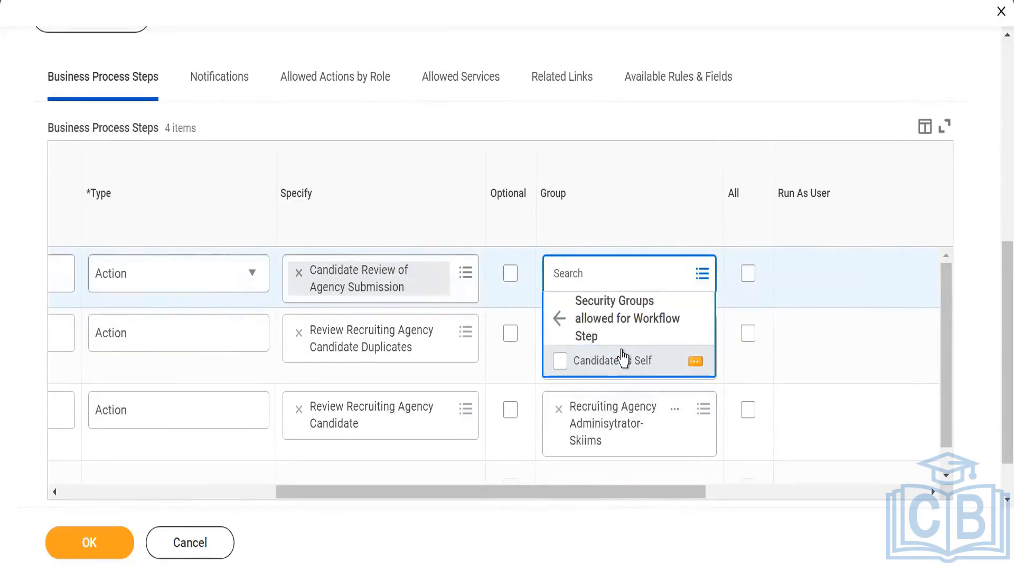
pyautogui.click(624, 360)
pyautogui.click(778, 37)
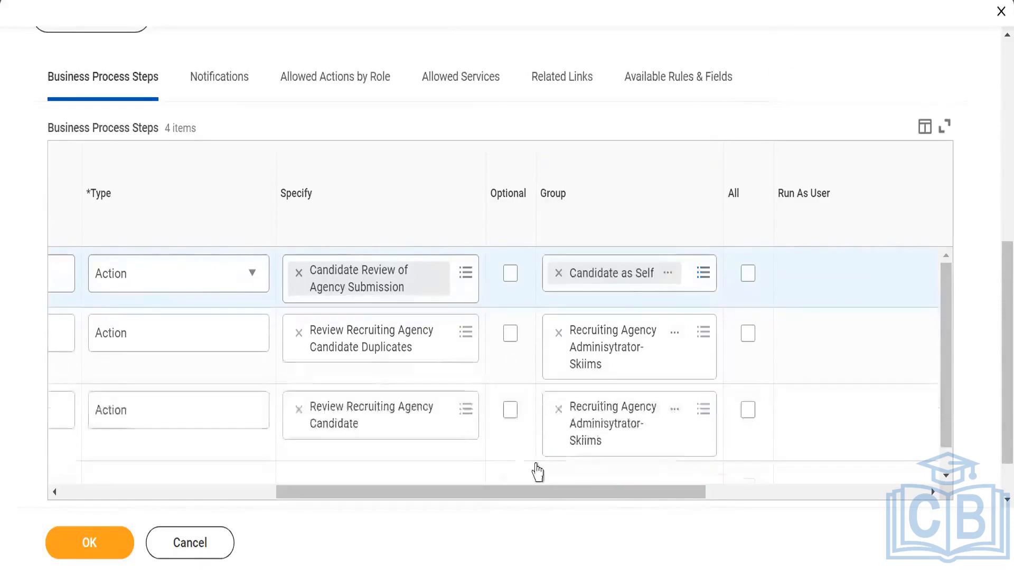
pyautogui.moveTo(502, 495); pyautogui.dragTo(104, 523)
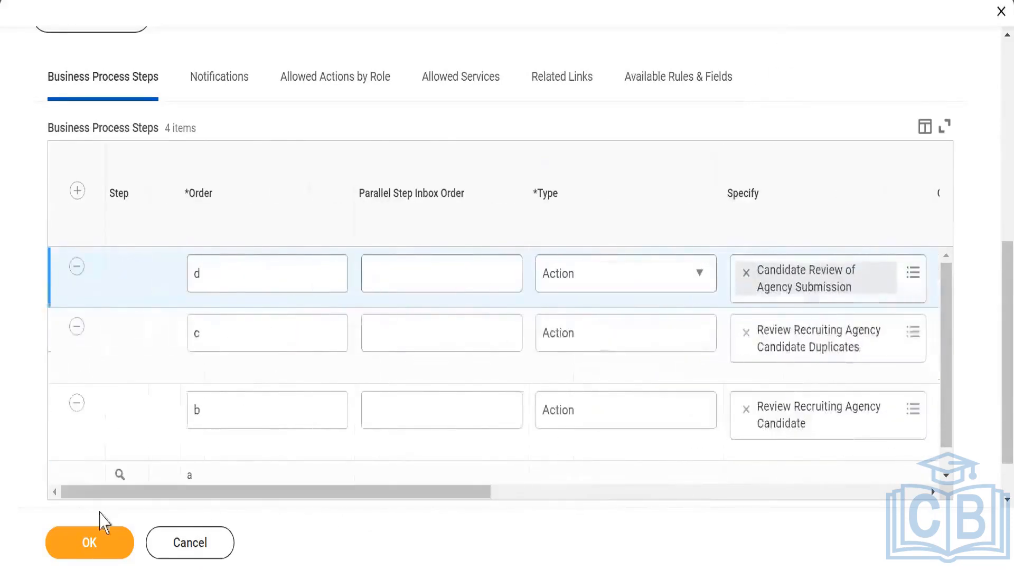
pyautogui.click(87, 542)
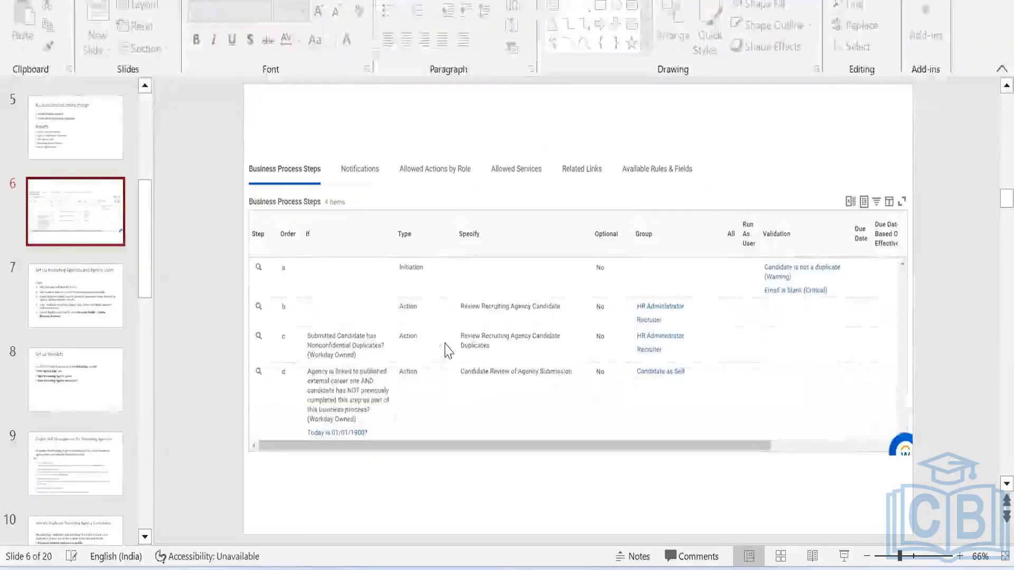
# Step: Switch to the PowerPoint presentation and view the Set Up Recruiting Agencies and Agency Users slide
pyautogui.click(75, 296)
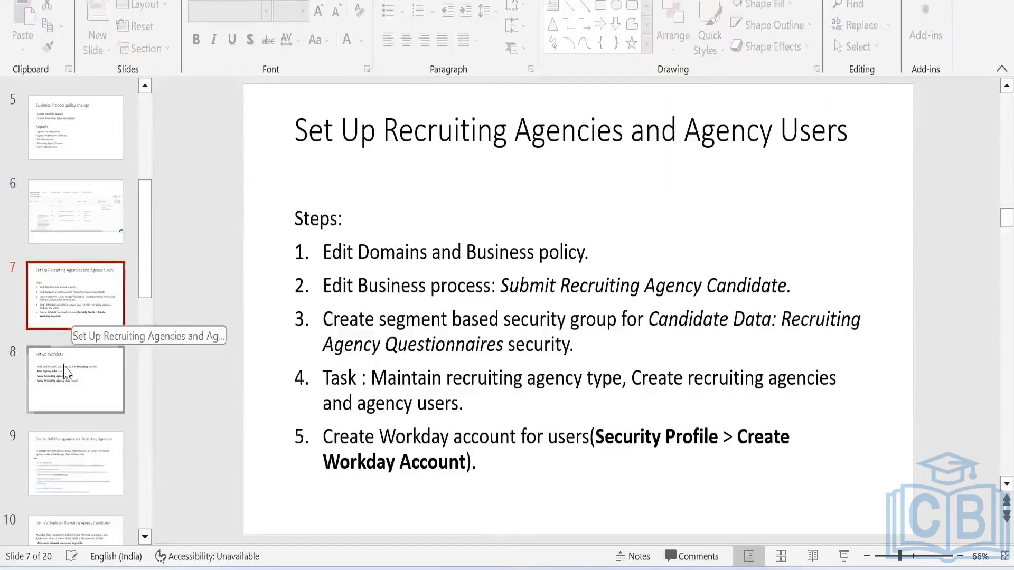
# Step: Review the slides on agency worklets, self-management for recruiting agencies, and identifying duplicate agency candidates, ending on the condition rule setup steps
pyautogui.click(65, 377)
pyautogui.click(73, 476)
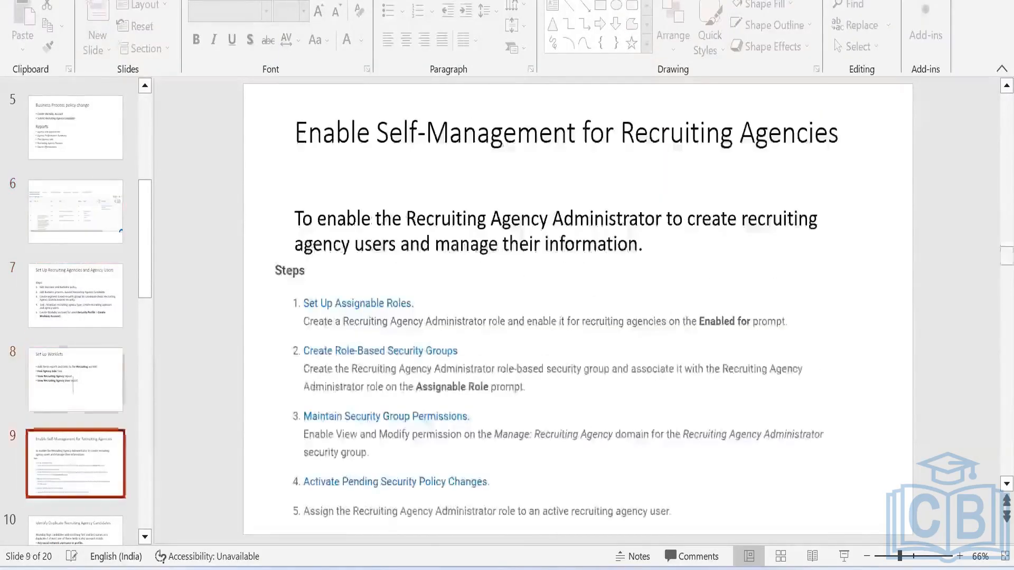
pyautogui.scroll(-1, 89, 396)
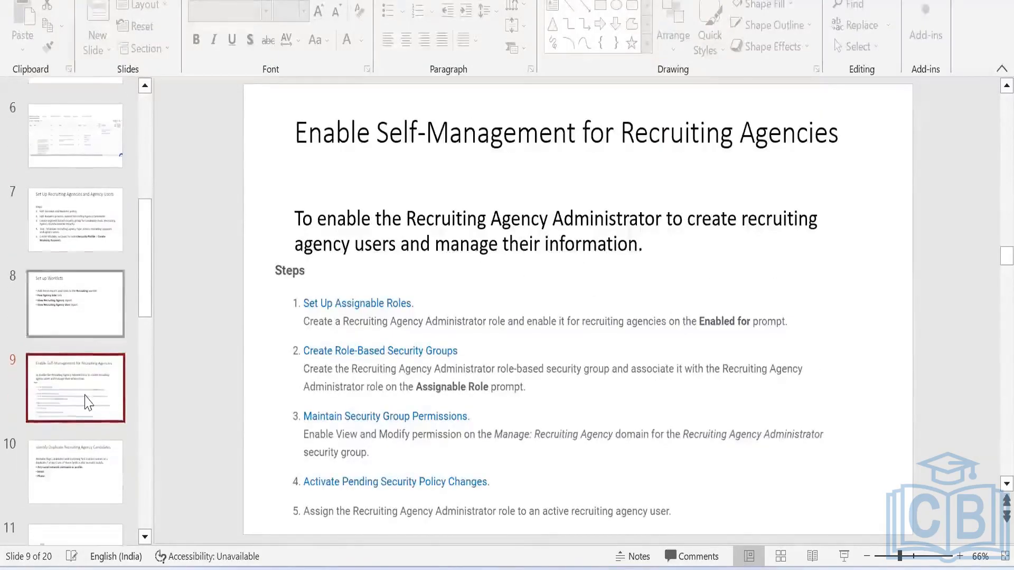
pyautogui.scroll(-1, 353, 364)
pyautogui.scroll(1, 356, 378)
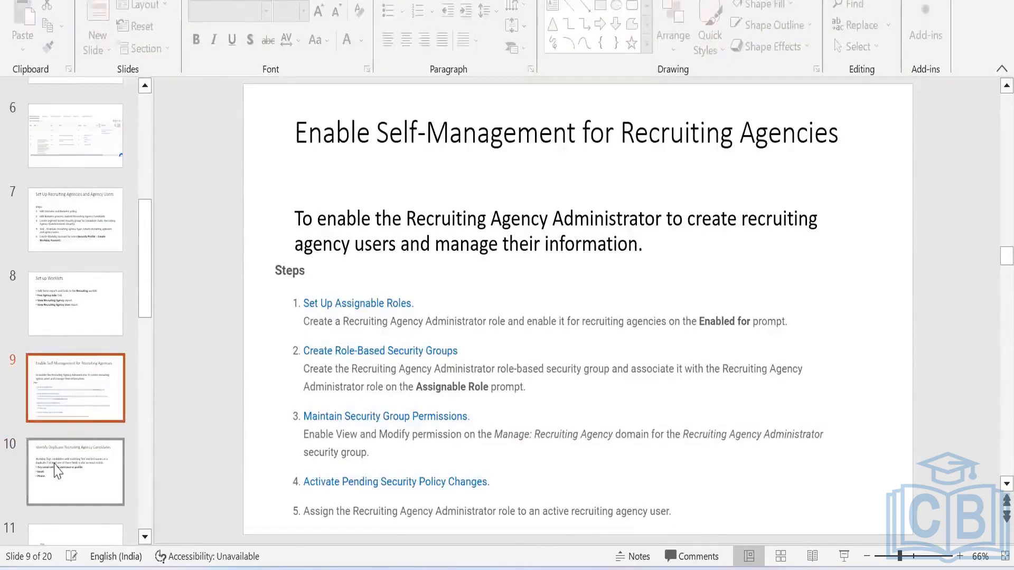
pyautogui.click(57, 470)
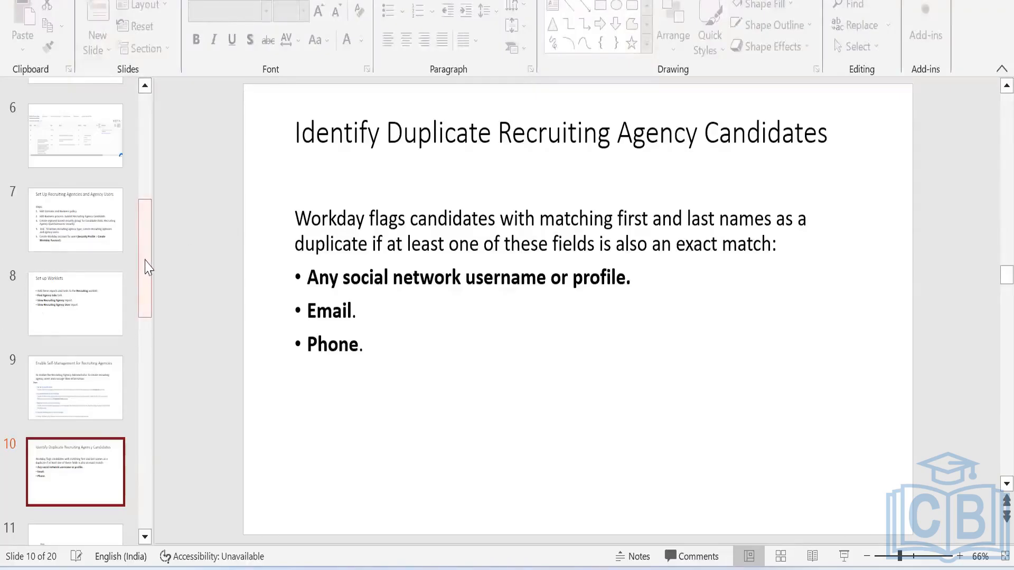
pyautogui.moveTo(148, 267); pyautogui.dragTo(146, 326)
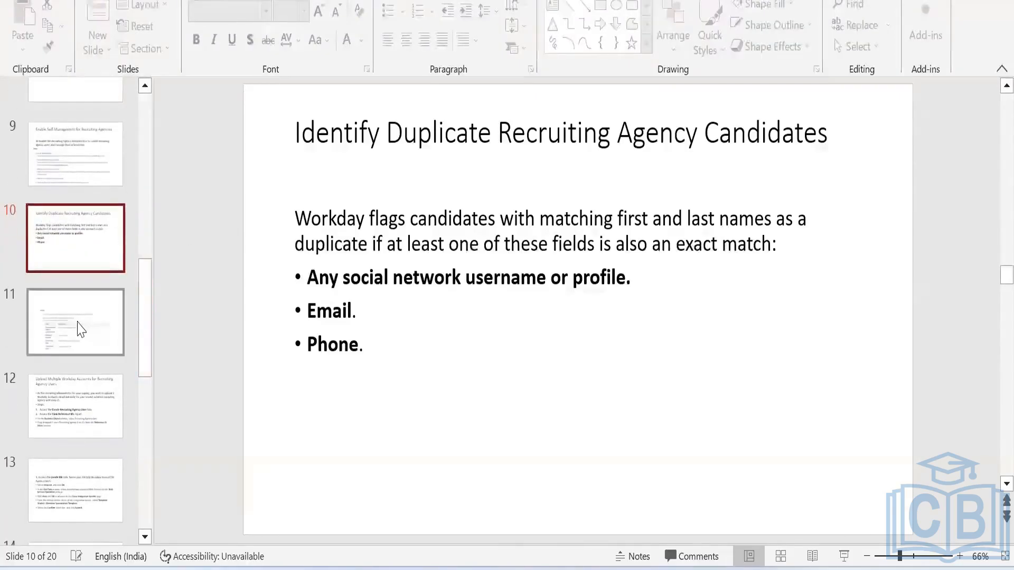
pyautogui.click(80, 328)
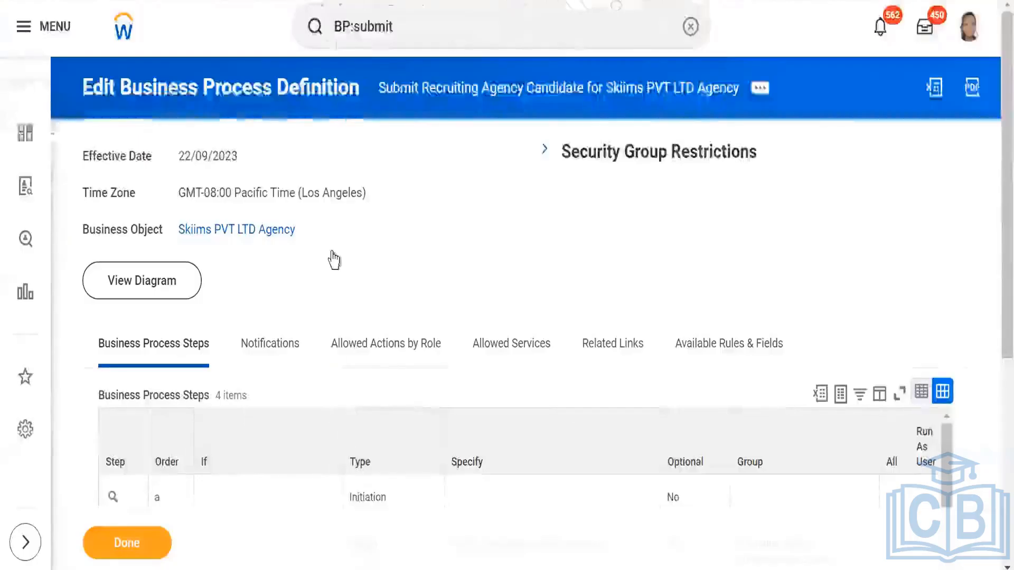
# Step: Start a condition rule on the initiation step of the Skiims PVT LTD Agency candidate submission process, with the description "Exact duplicate"
pyautogui.scroll(-4, 333, 255)
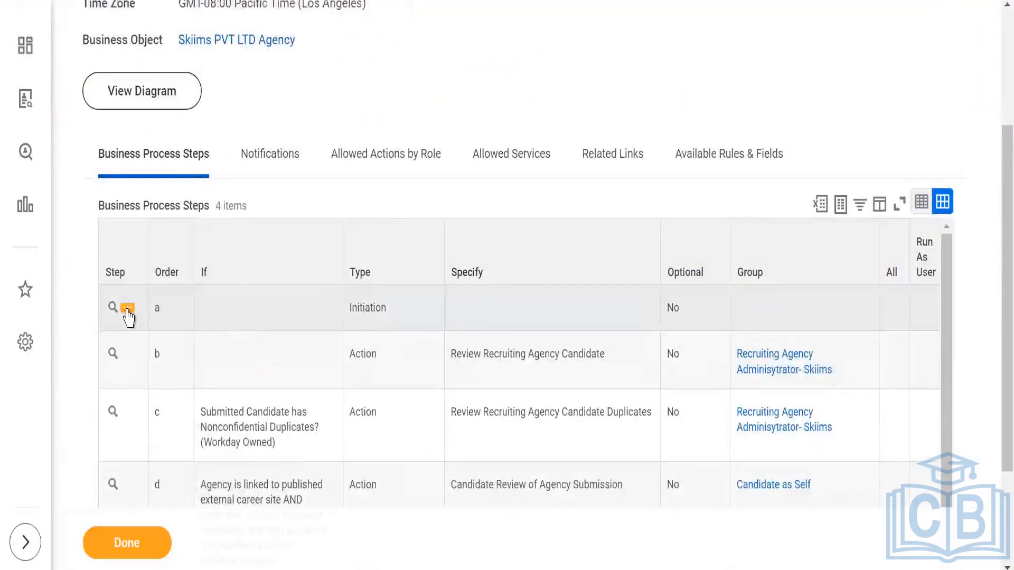
pyautogui.click(128, 310)
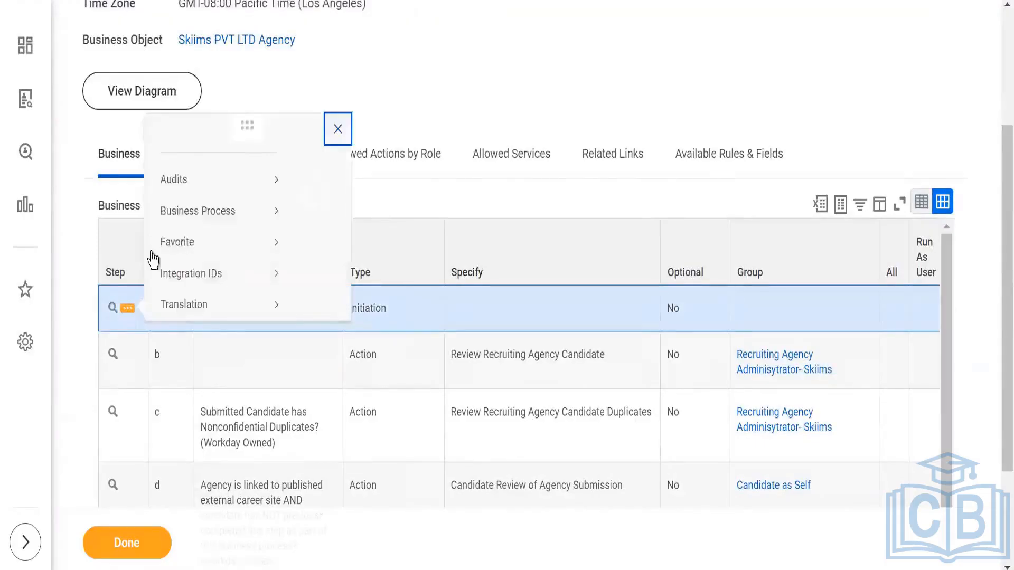
pyautogui.moveTo(165, 204)
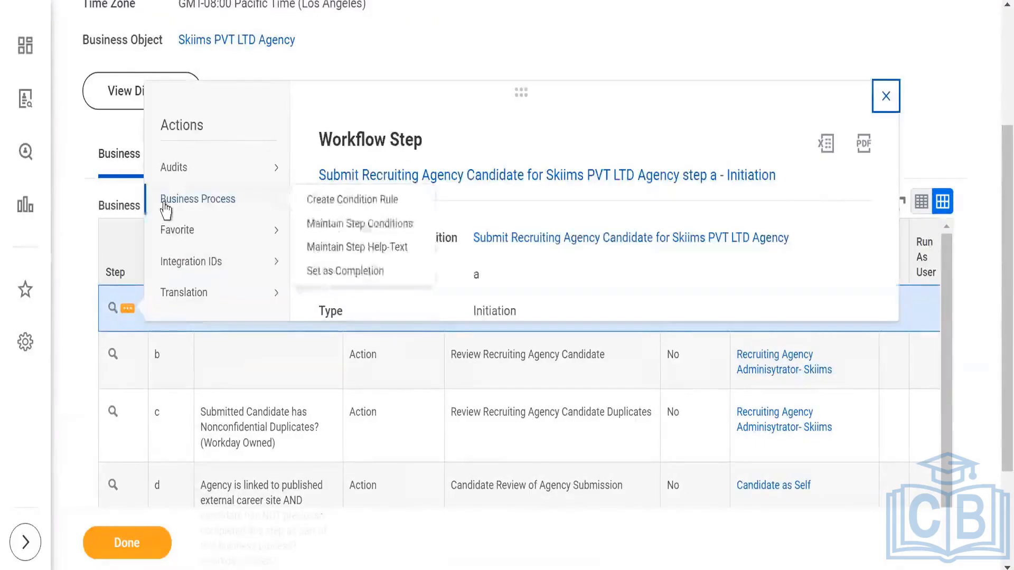
pyautogui.click(348, 203)
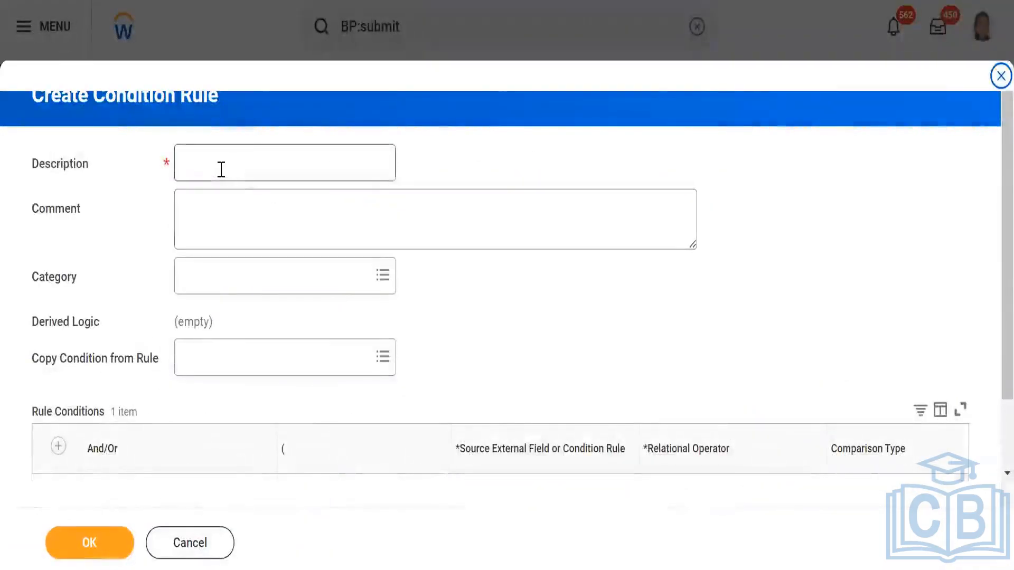
pyautogui.click(221, 169)
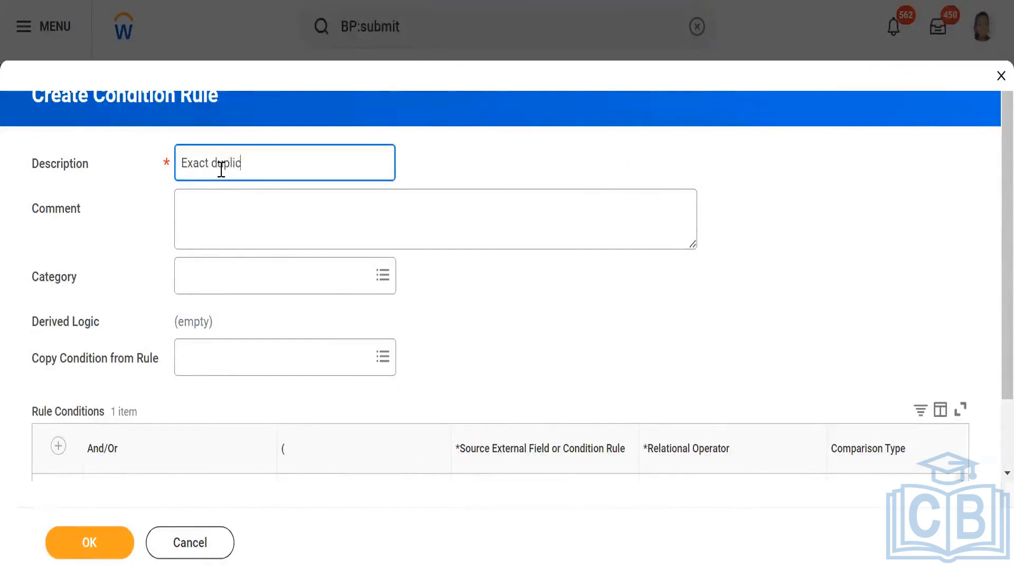
# Step: Check the rule settings on the PowerPoint slide and set the condition's source external field to Exact Duplicate Match in Workday
pyautogui.scroll(-1, 521, 378)
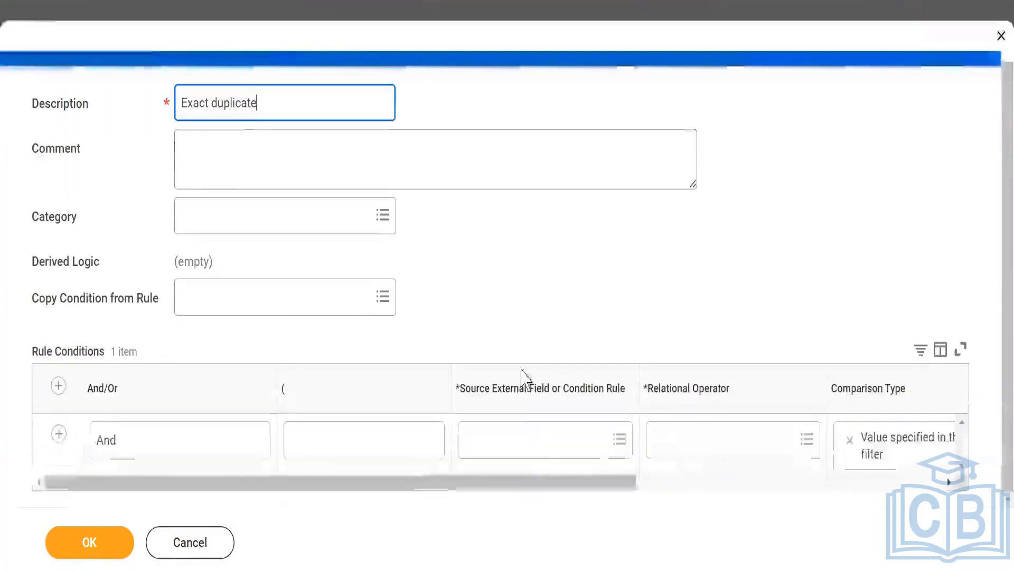
pyautogui.click(521, 442)
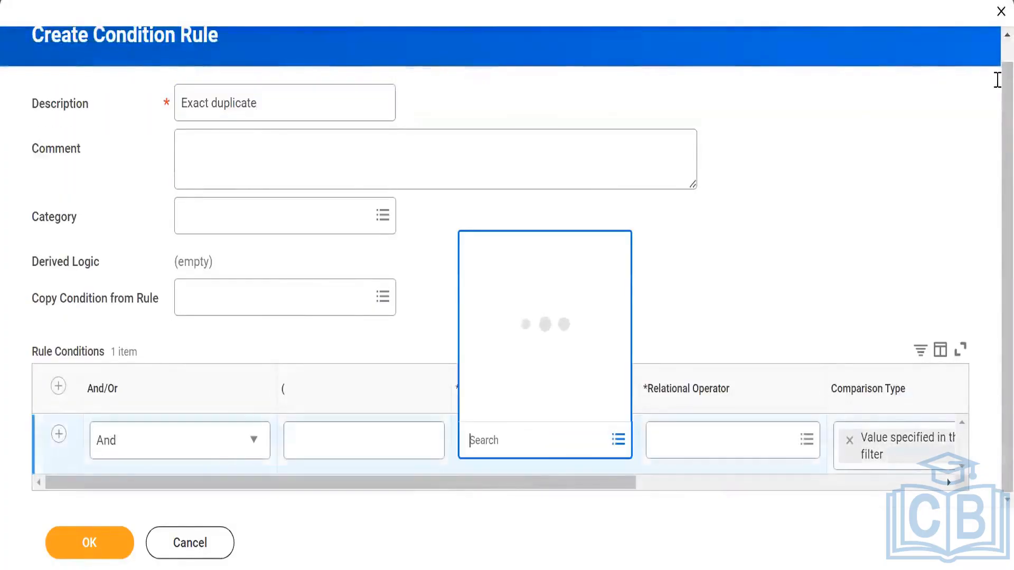
pyautogui.hotkey('alt', 'Tab')
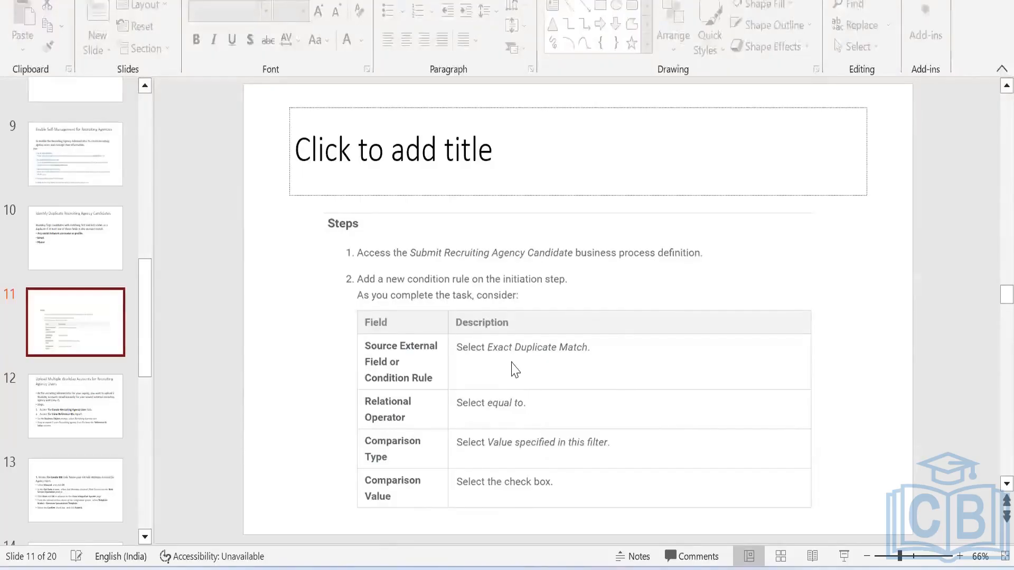
pyautogui.moveTo(630, 569)
pyautogui.click(612, 491)
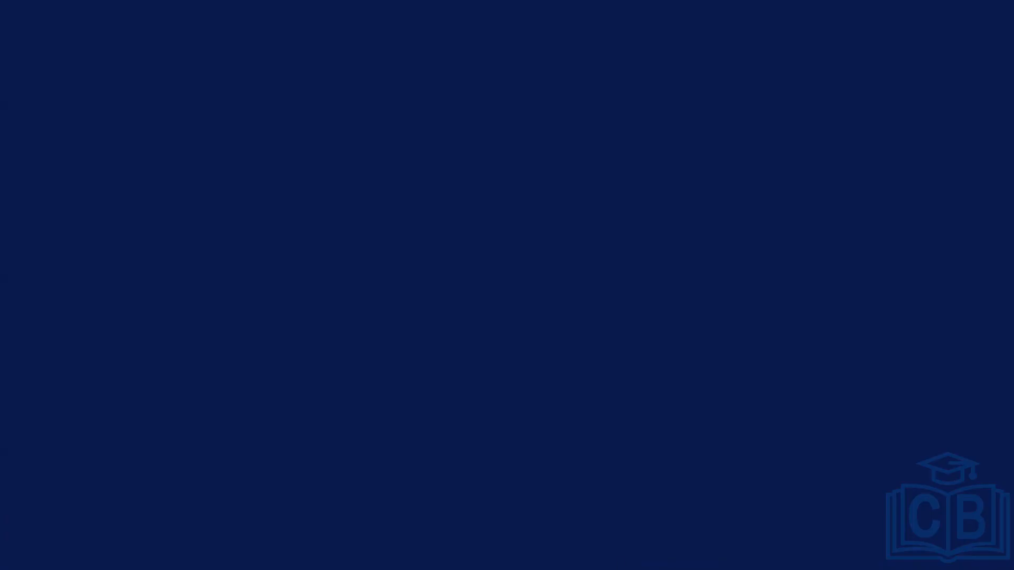
pyautogui.write('ex')
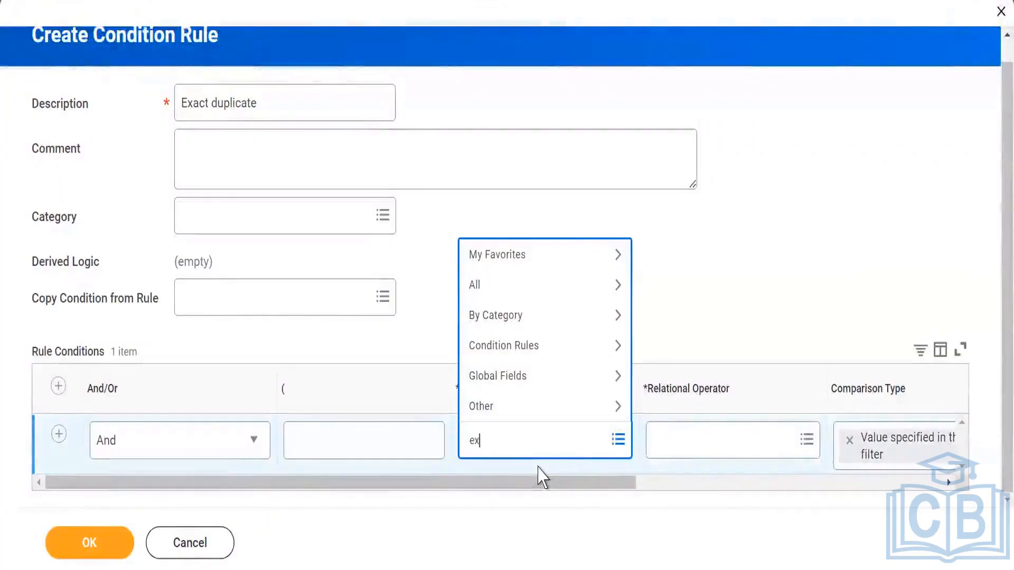
pyautogui.write('act dup')
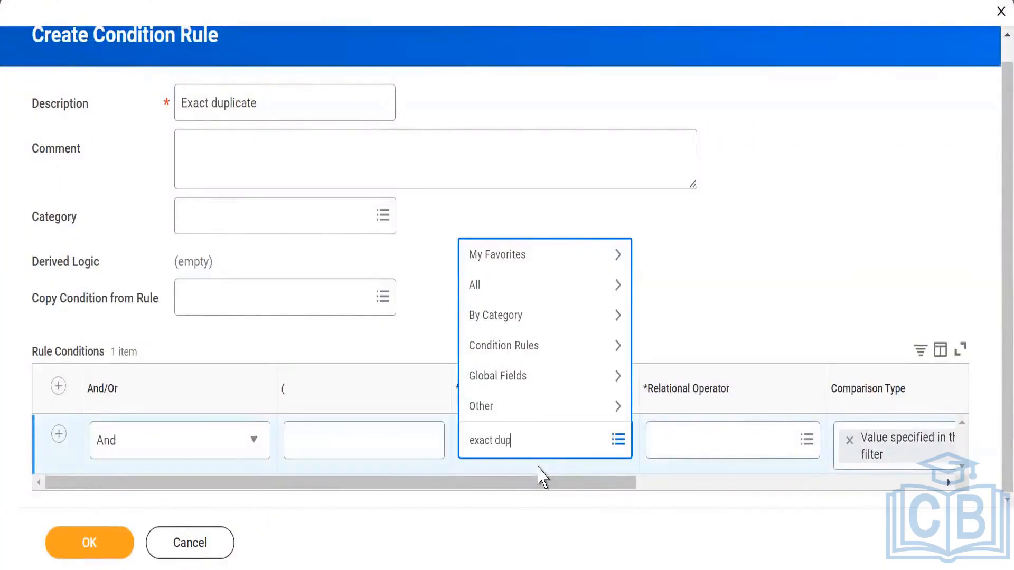
pyautogui.press('Return')
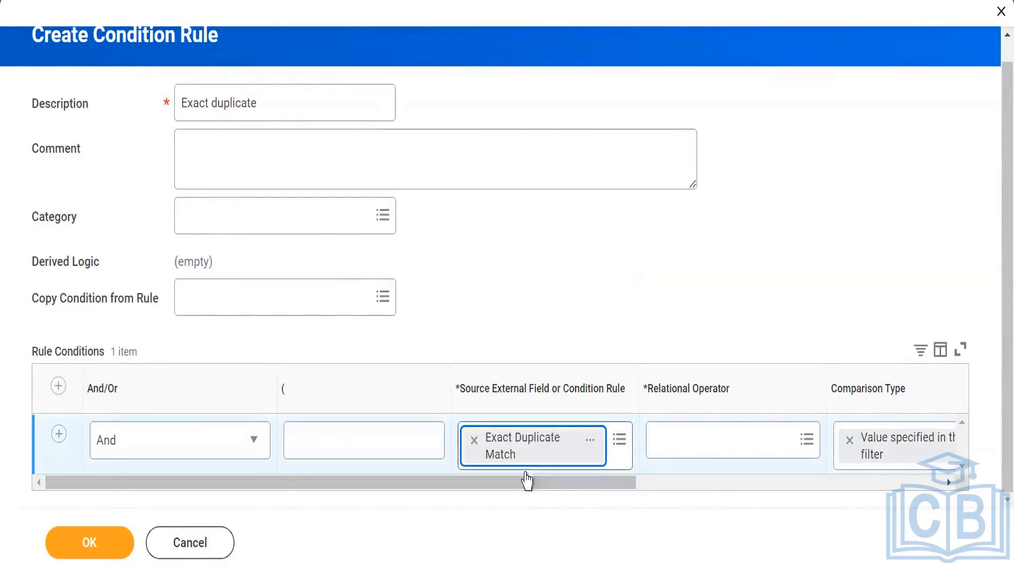
# Step: Set the condition's relational operator to "equal to" and enable its comparison value
pyautogui.moveTo(543, 486); pyautogui.dragTo(716, 491)
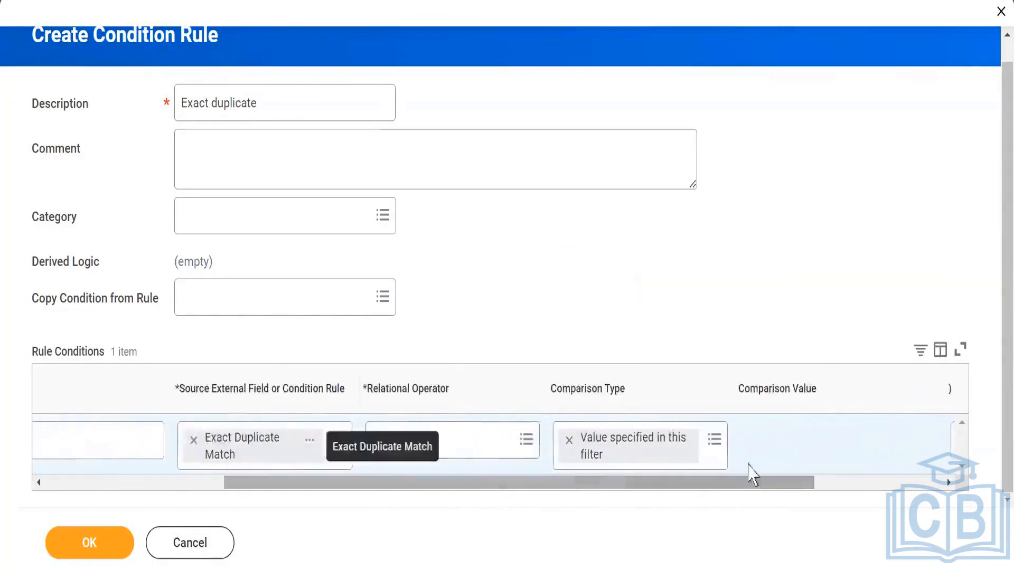
pyautogui.click(513, 441)
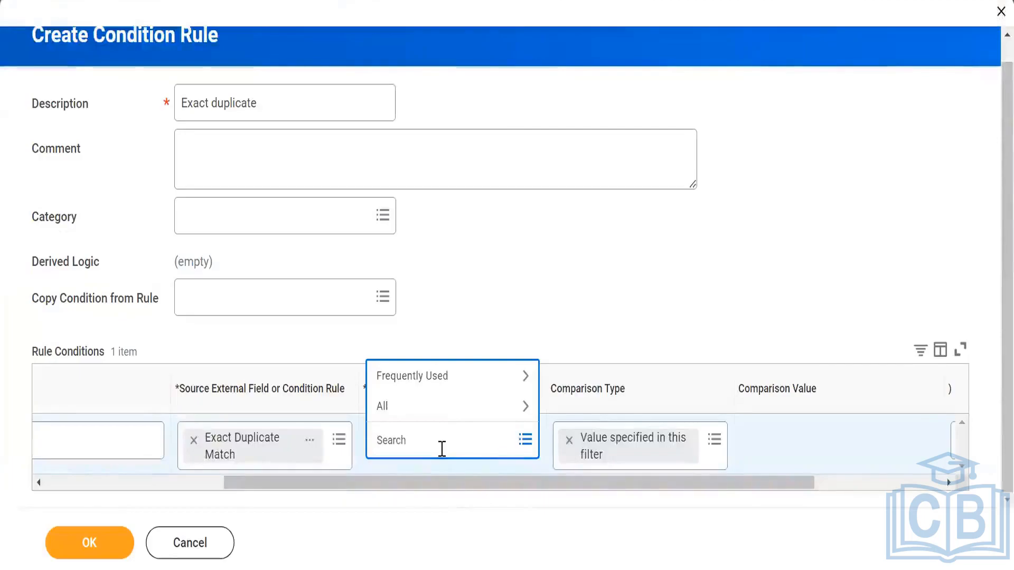
pyautogui.write('equal')
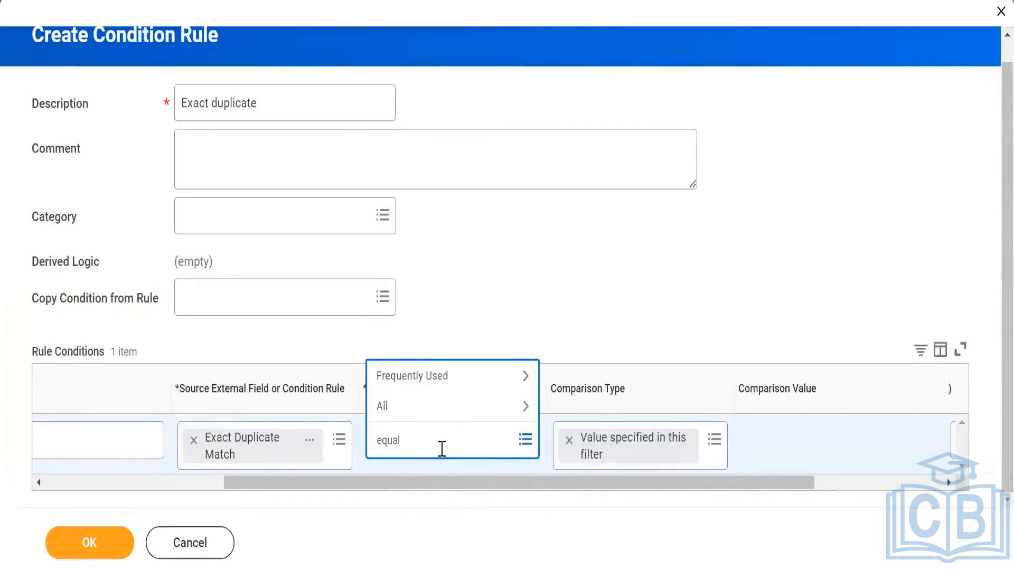
pyautogui.press('Return')
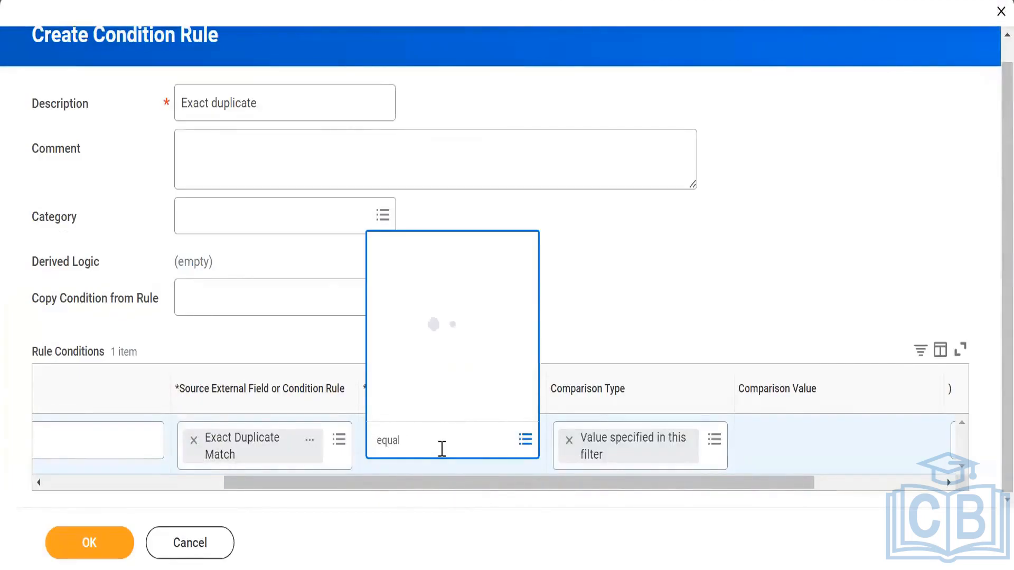
pyautogui.click(442, 381)
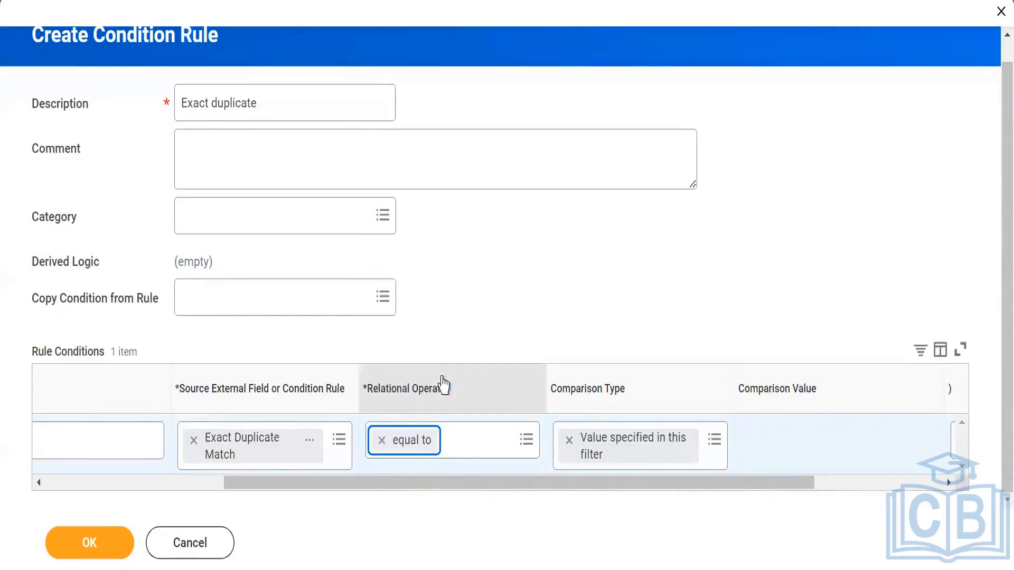
pyautogui.click(748, 446)
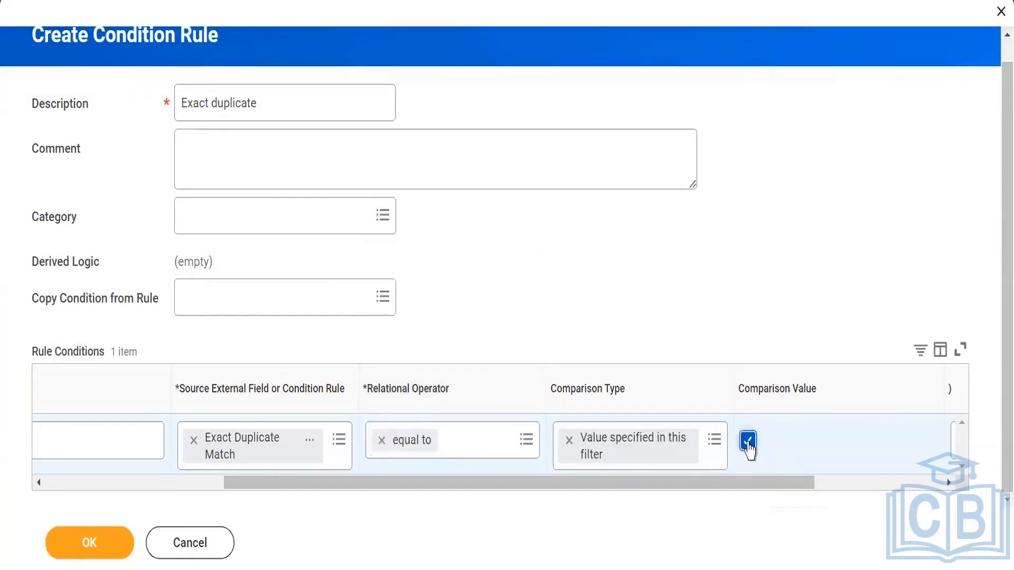
pyautogui.moveTo(221, 483); pyautogui.dragTo(72, 482)
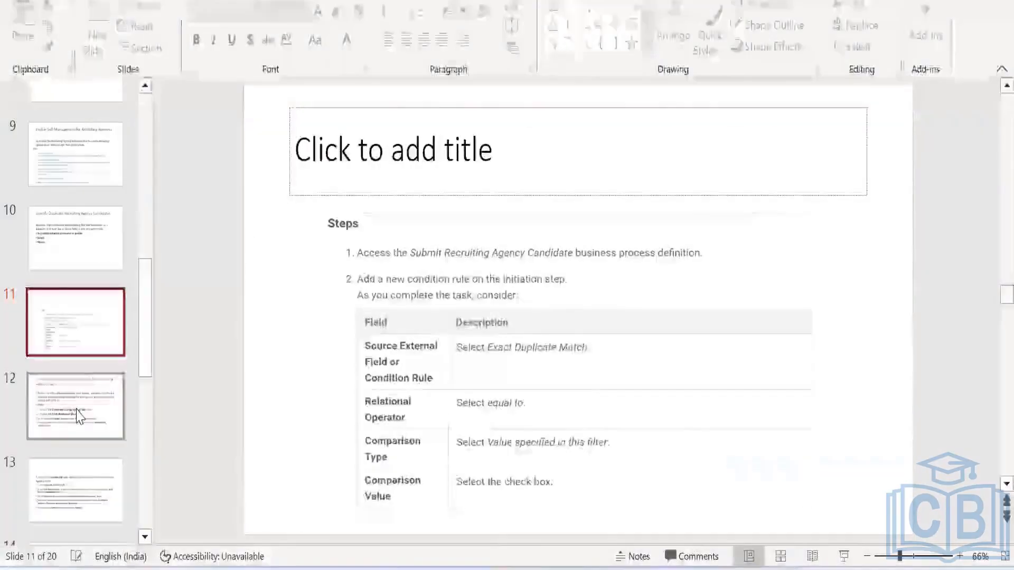
# Step: Consult the slide on uploading multiple Workday accounts and open the Submit Recruiting Agency Candidate for Skiims PVT LTD Agency definition in Workday
pyautogui.click(77, 415)
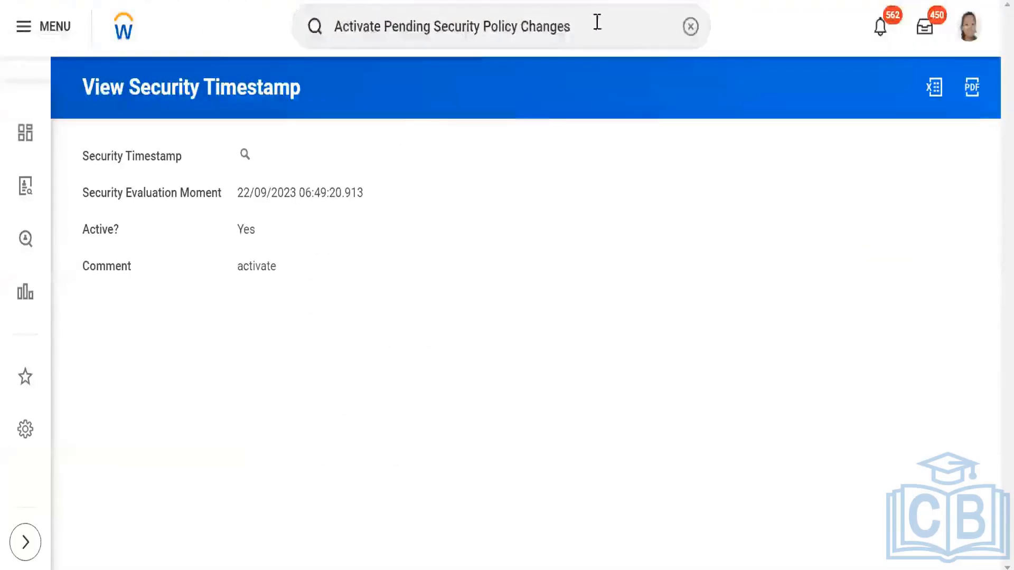
pyautogui.click(594, 23)
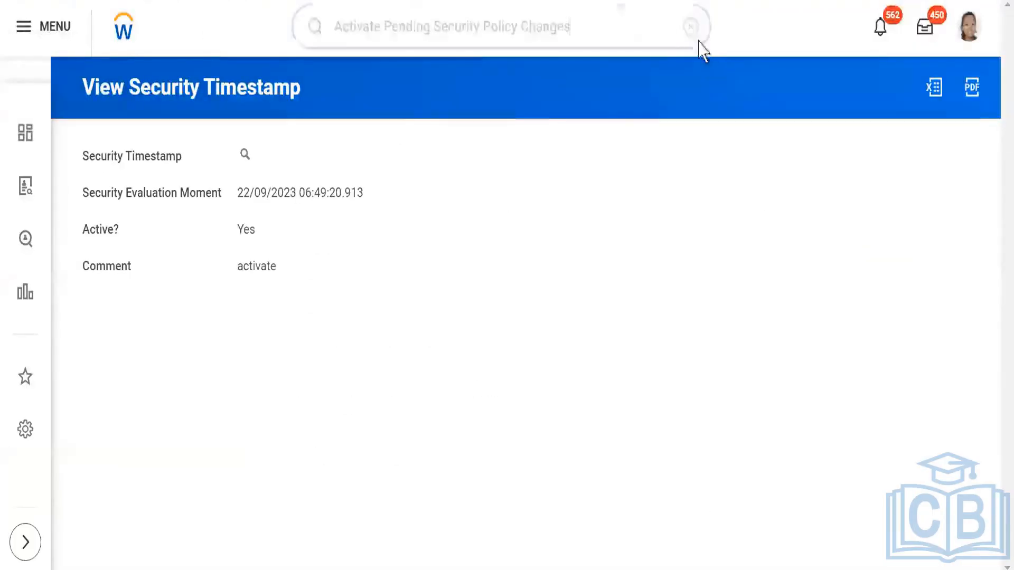
pyautogui.click(693, 29)
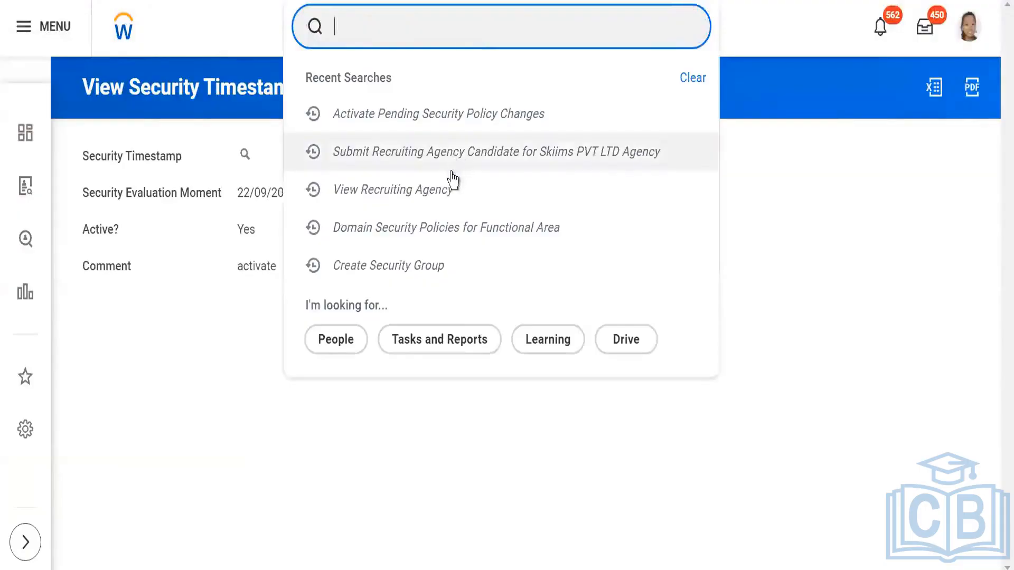
pyautogui.click(459, 154)
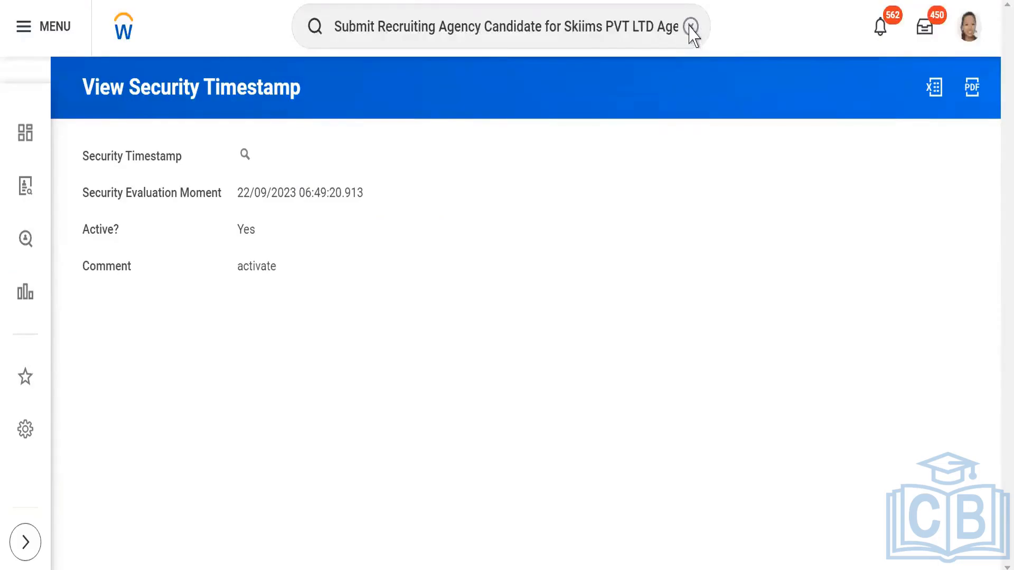
# Step: Search for the View Recruiting Agency report and open it
pyautogui.click(398, 21)
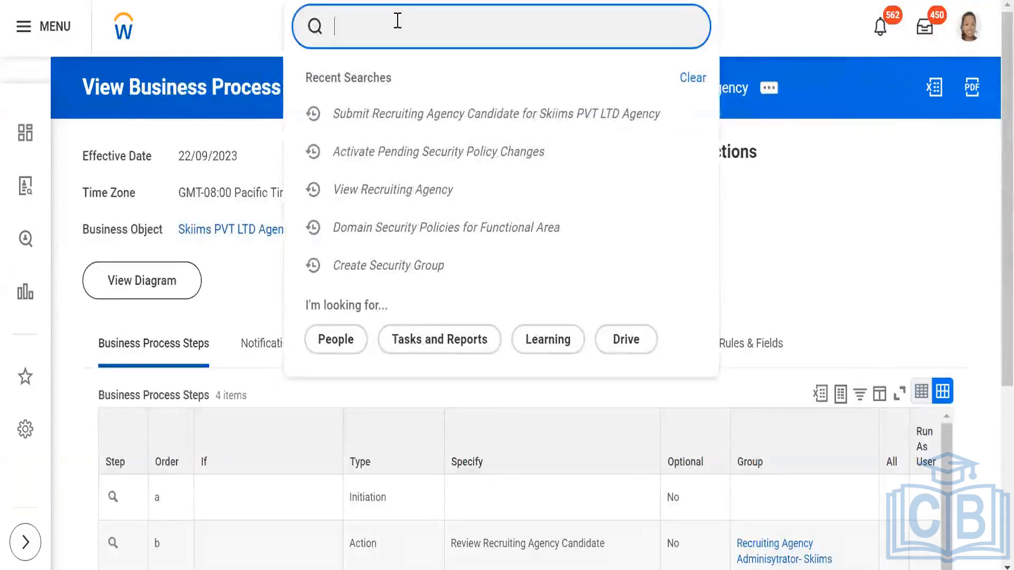
pyautogui.write('view ')
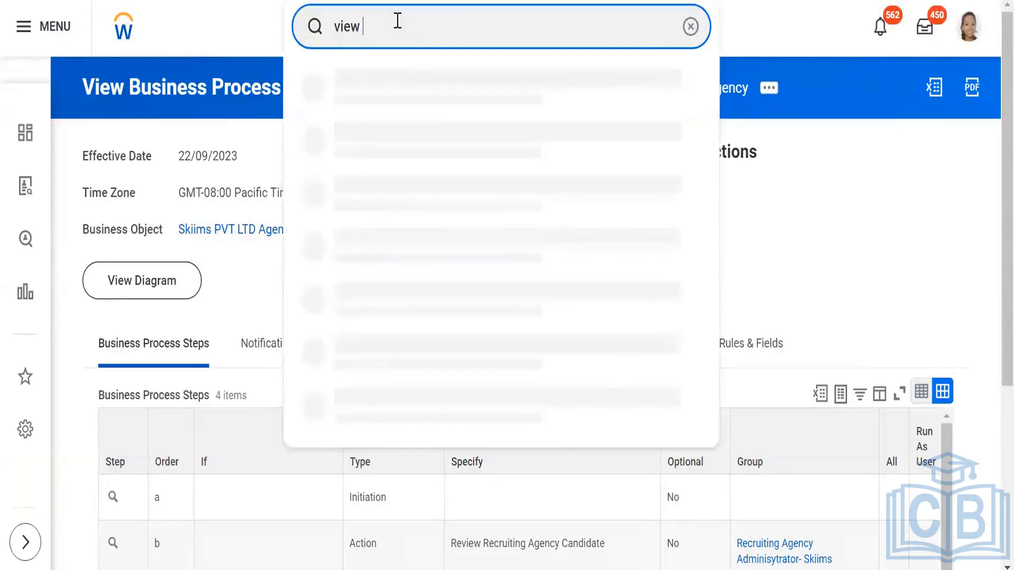
pyautogui.write('recruit')
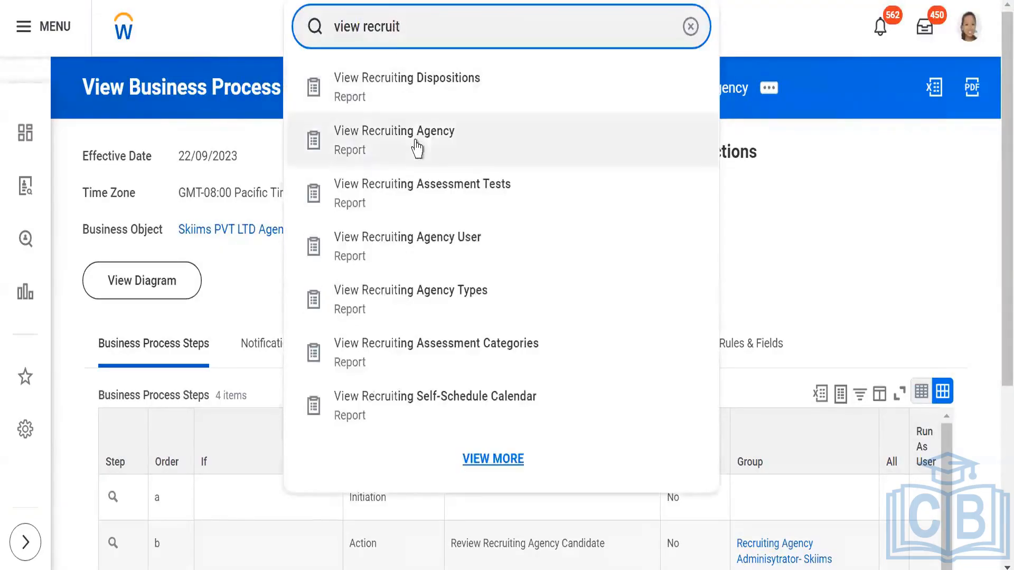
pyautogui.click(419, 148)
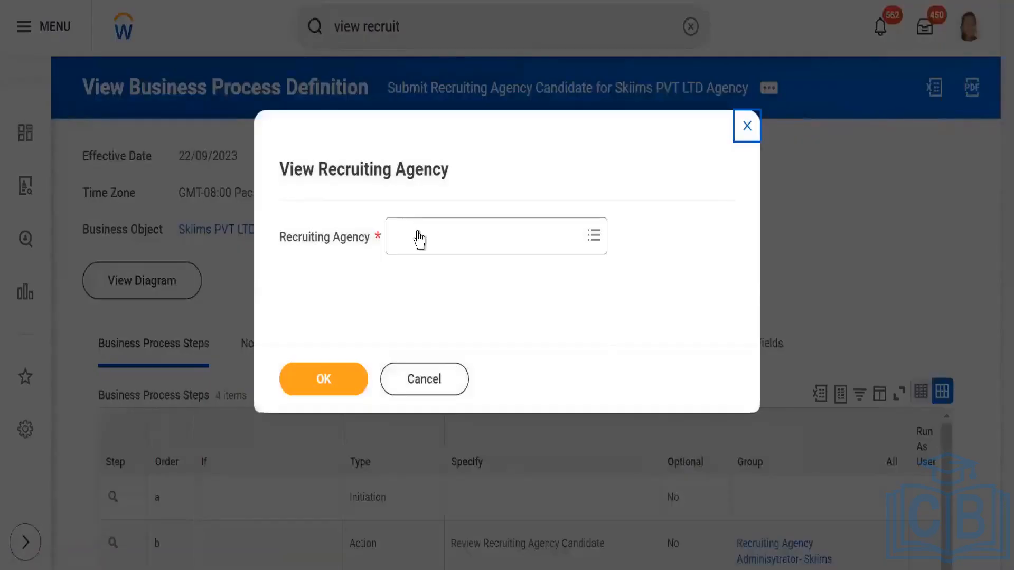
# Step: Run the report for Skiims PVT LTD Agency and examine its list of agency users
pyautogui.click(419, 238)
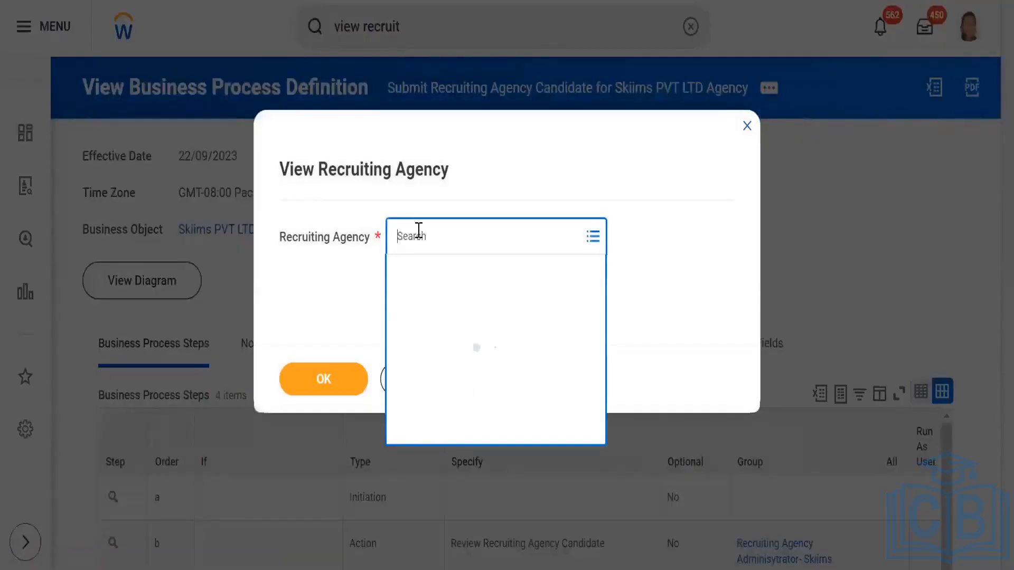
pyautogui.write('skiim')
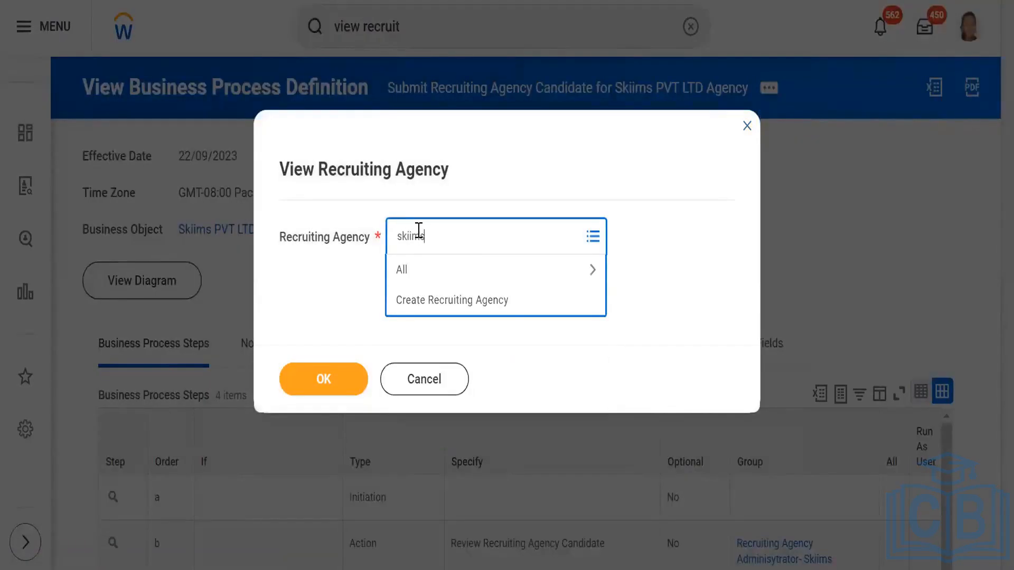
pyautogui.write('s')
pyautogui.press('Return')
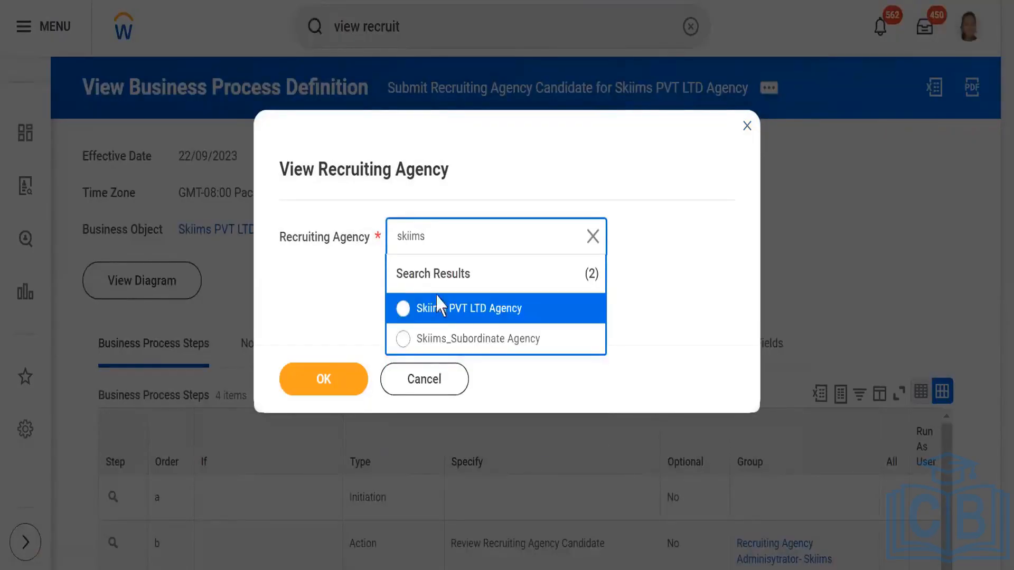
pyautogui.click(440, 312)
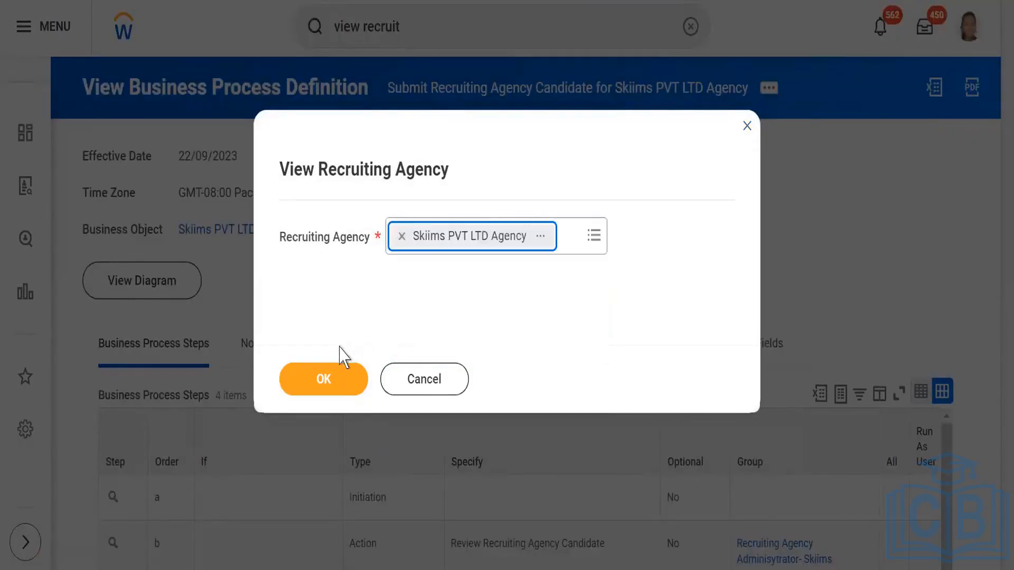
pyautogui.click(324, 378)
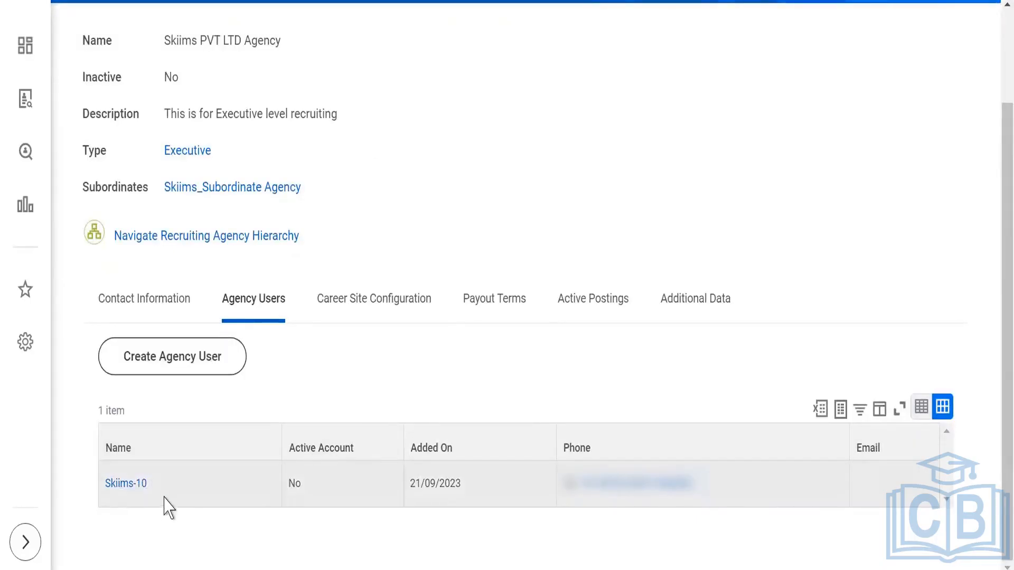
pyautogui.moveTo(160, 487)
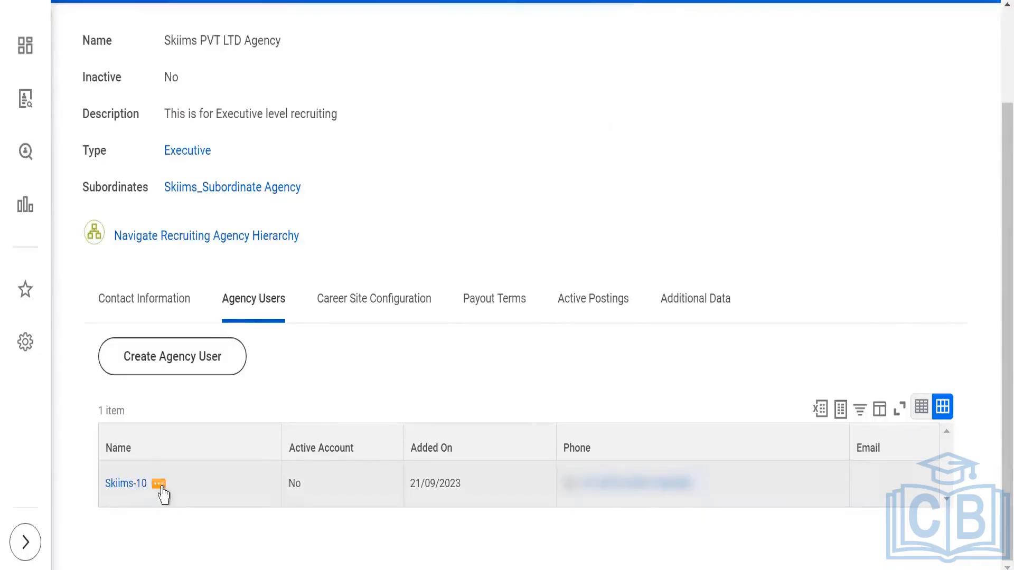
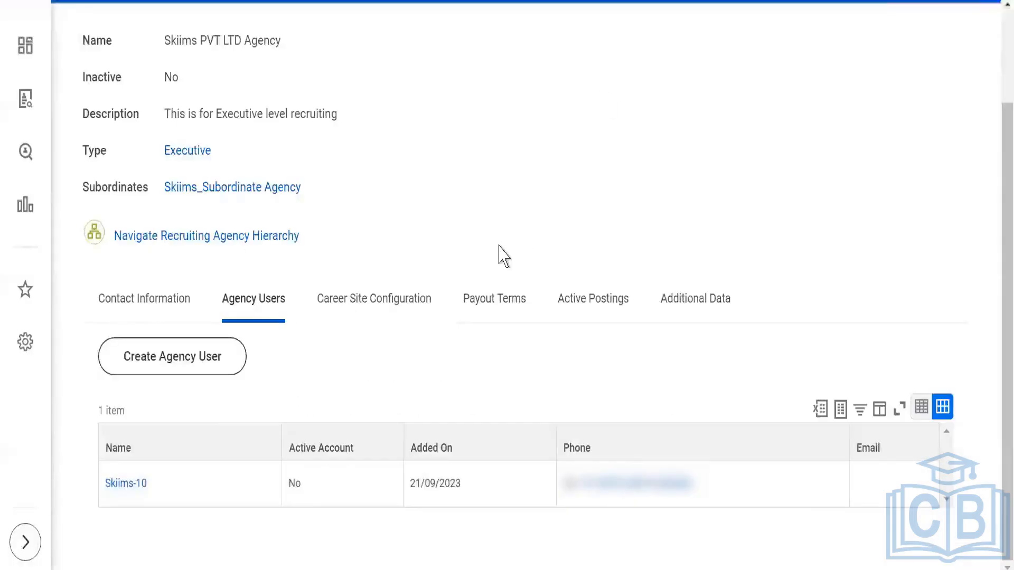
# Step: Open the Recruiting Dashboard
pyautogui.scroll(2, 500, 255)
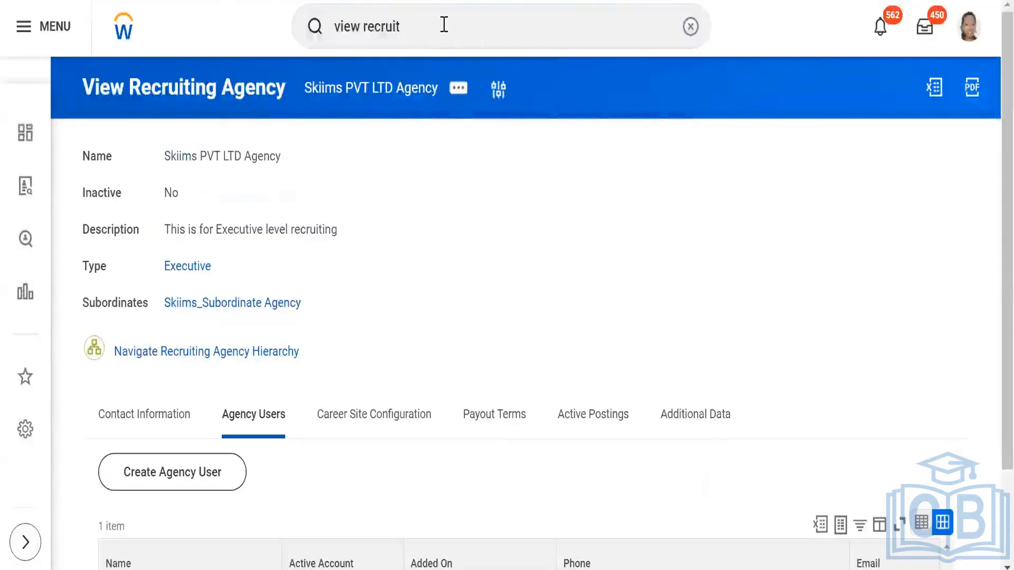
pyautogui.click(464, 24)
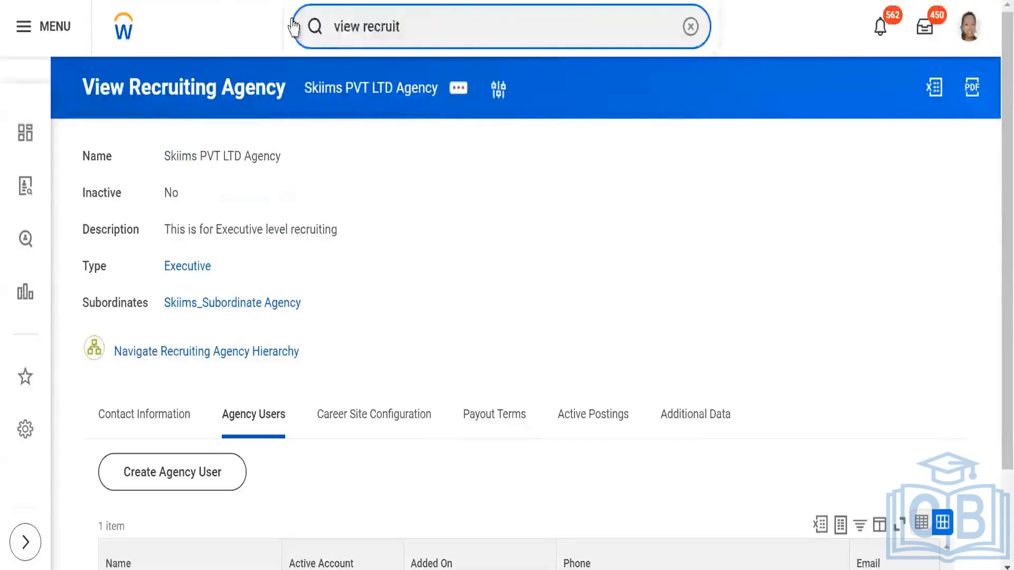
pyautogui.click(36, 28)
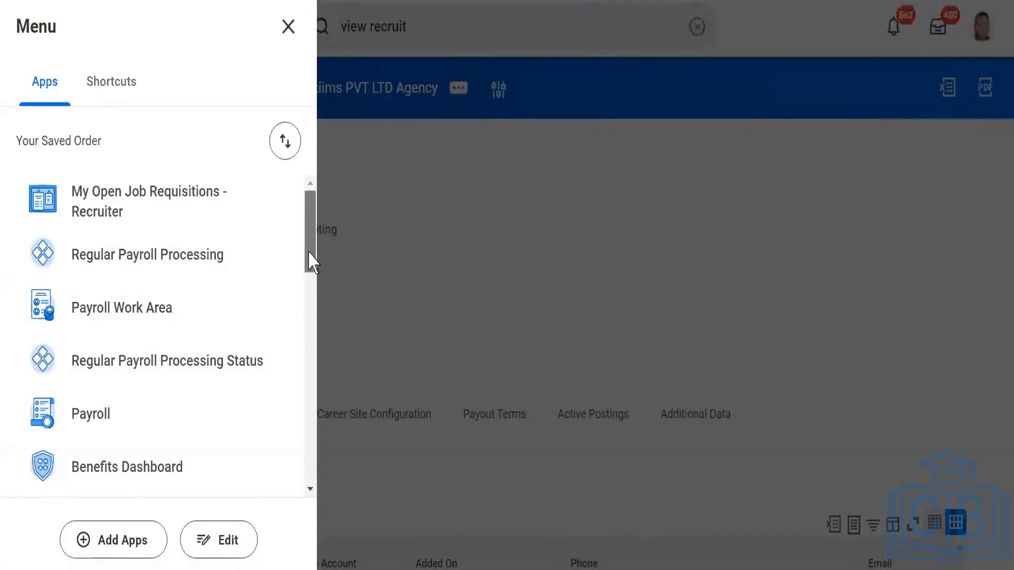
pyautogui.moveTo(311, 259); pyautogui.dragTo(308, 367)
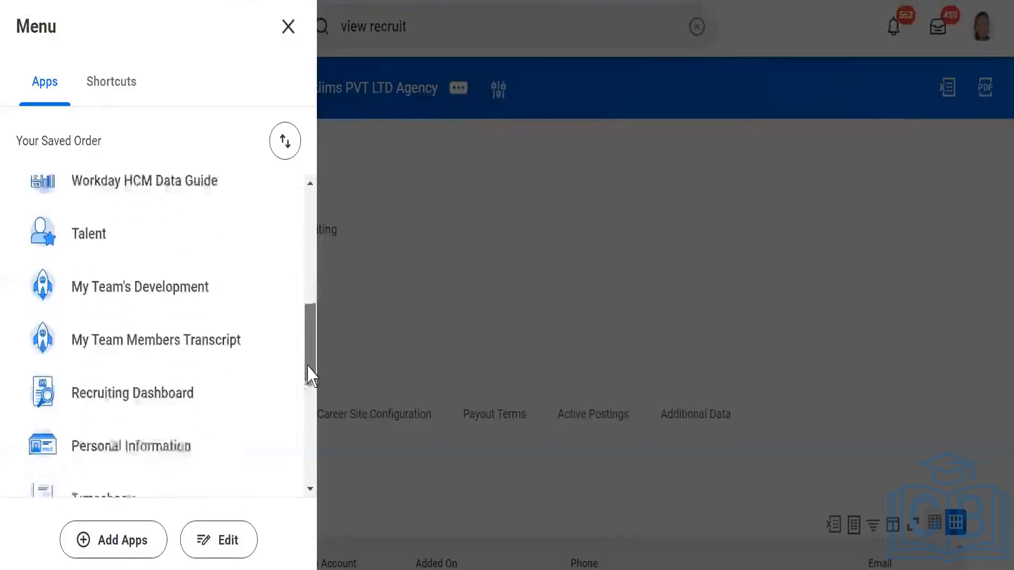
pyautogui.click(103, 387)
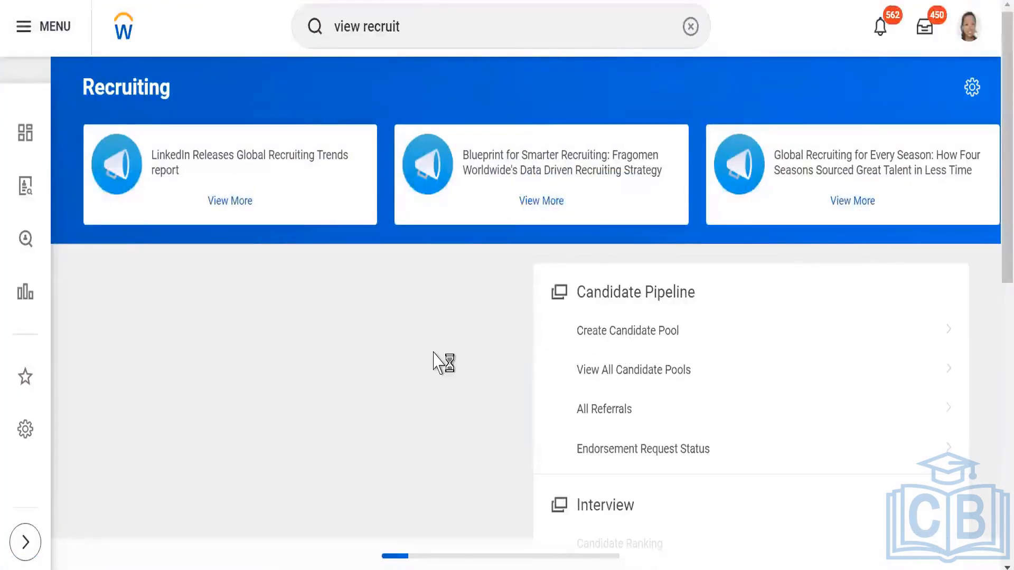
# Step: Look through the dashboard's candidate pipeline, interview, compliance and report links and open Find Jobs
pyautogui.scroll(-5, 435, 355)
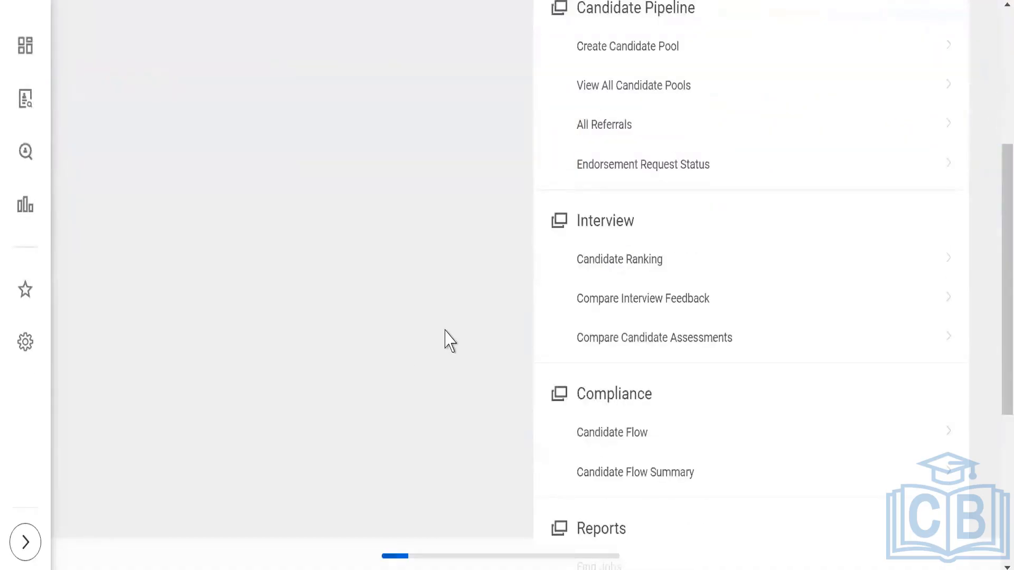
pyautogui.scroll(-2, 448, 341)
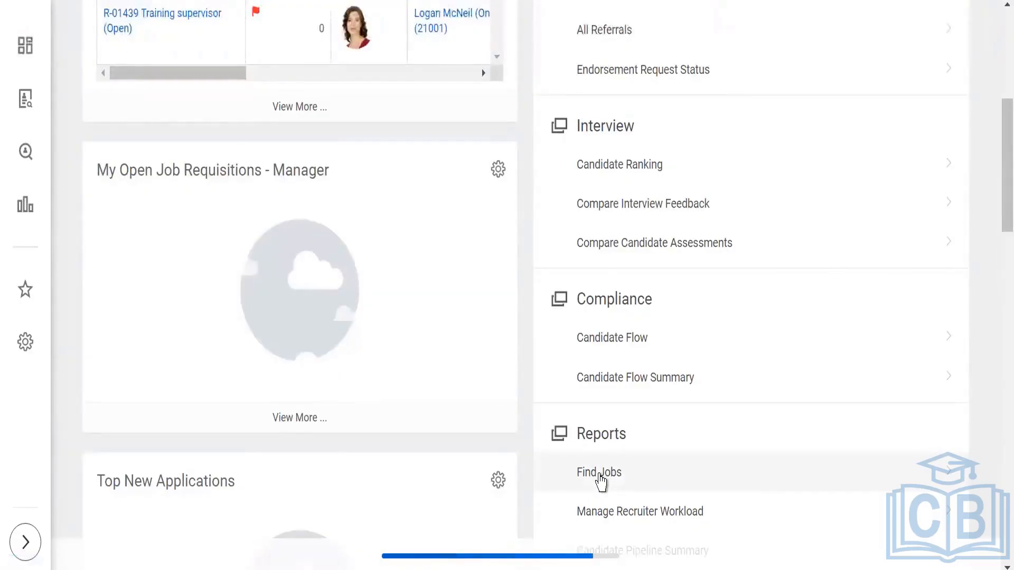
pyautogui.click(600, 474)
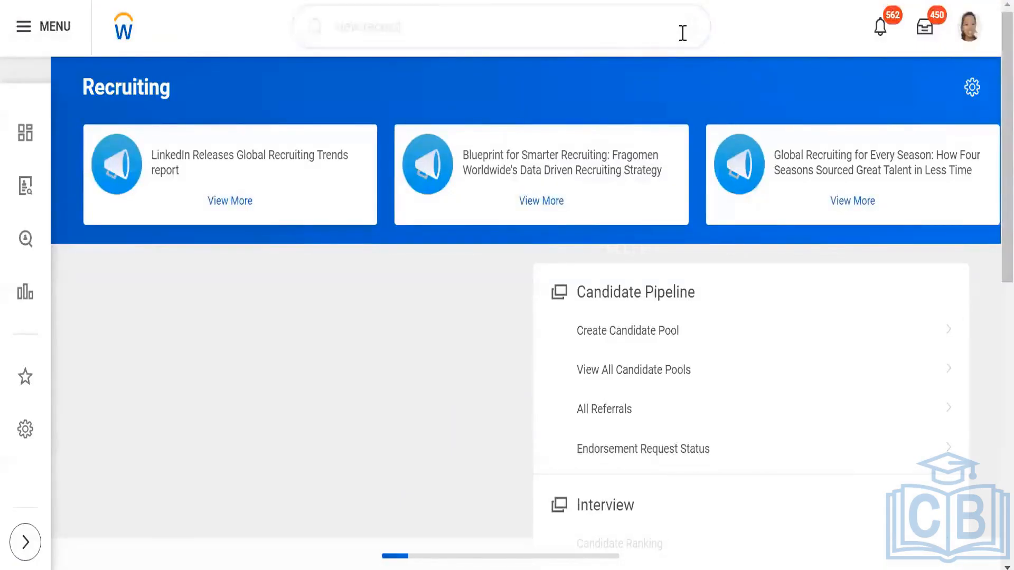
# Step: Search for "configure worklets" and open the Configure Worklet task
pyautogui.click(691, 26)
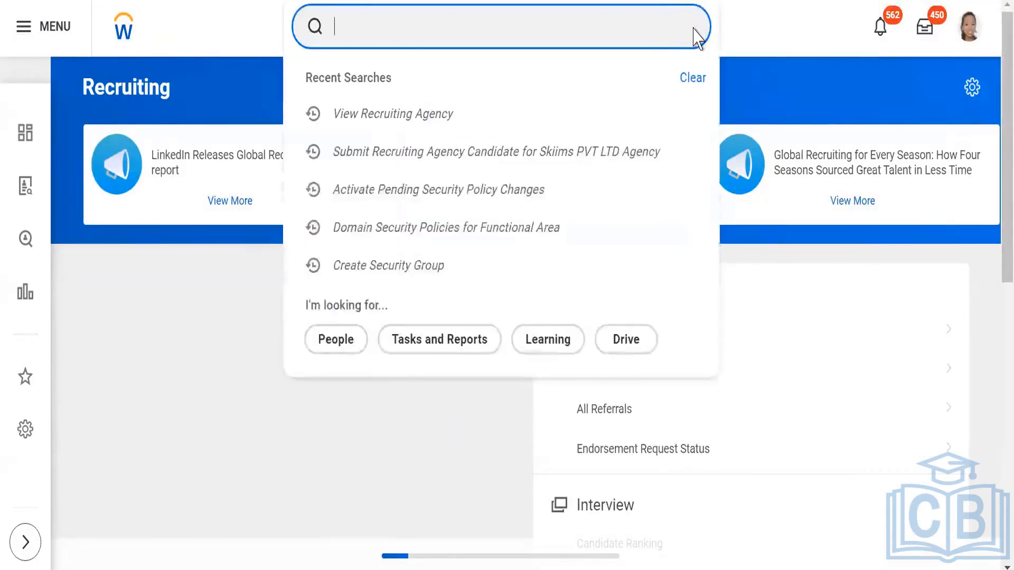
pyautogui.write('conf')
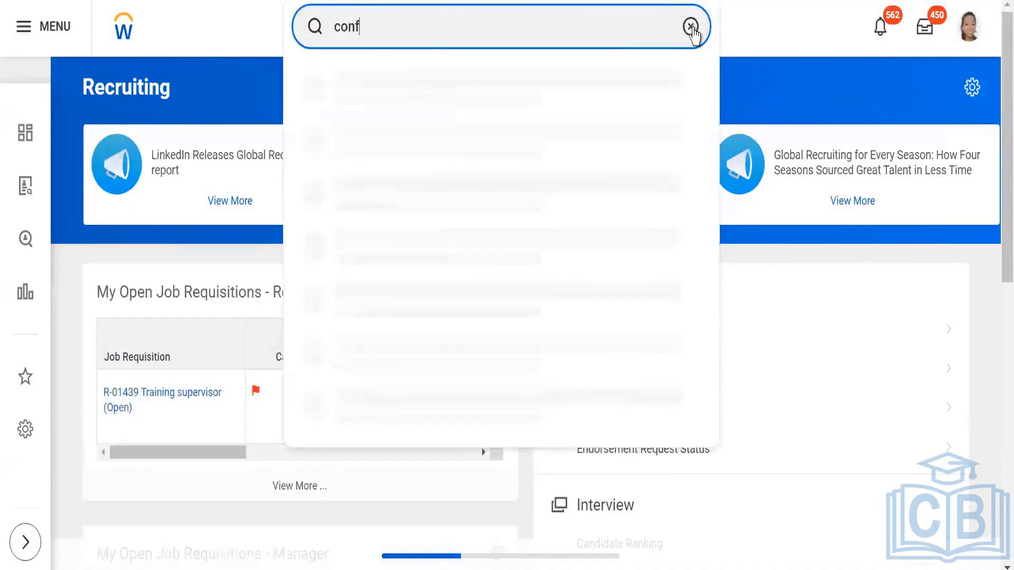
pyautogui.write('ig')
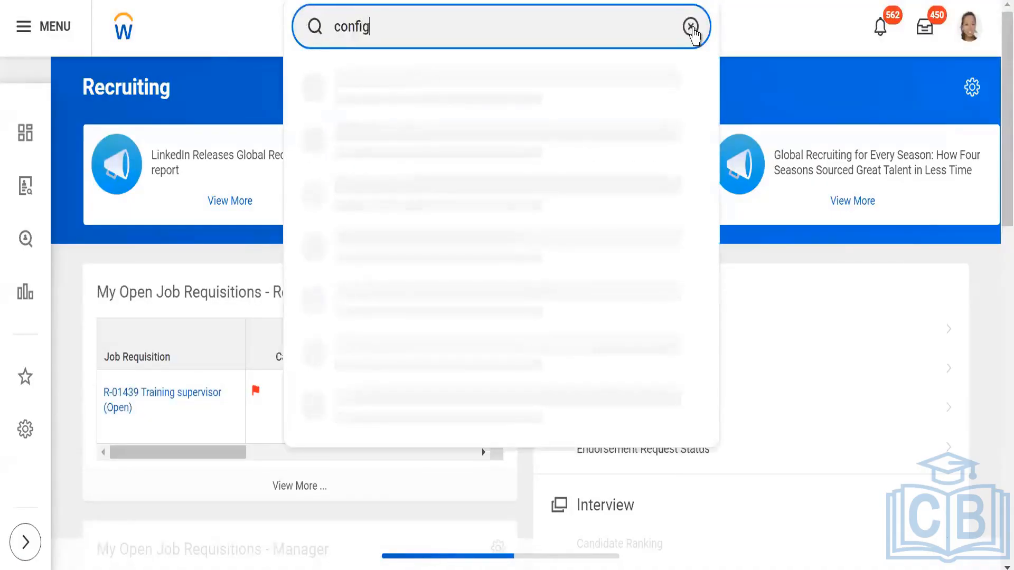
pyautogui.write('ure w')
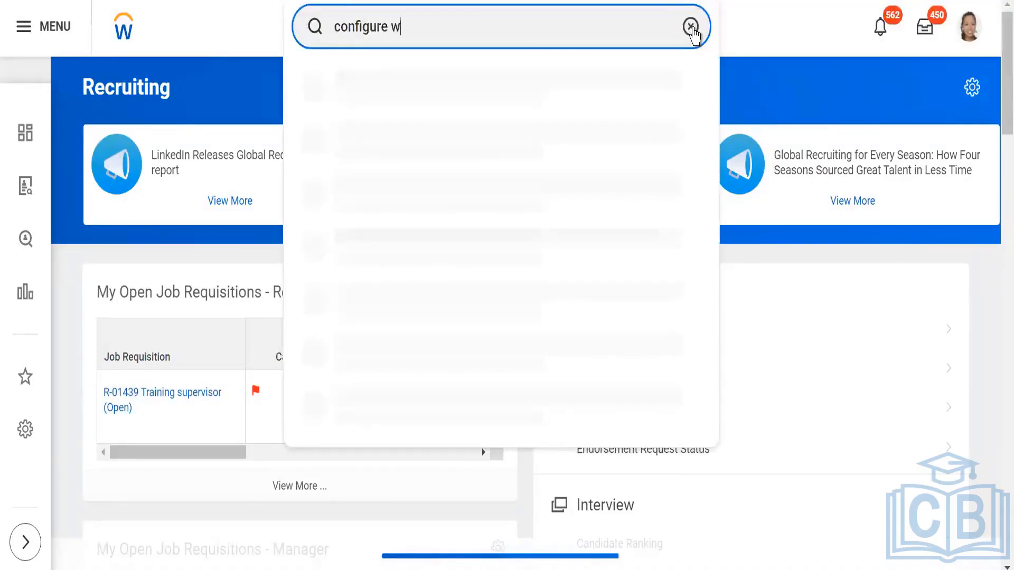
pyautogui.write('orklets')
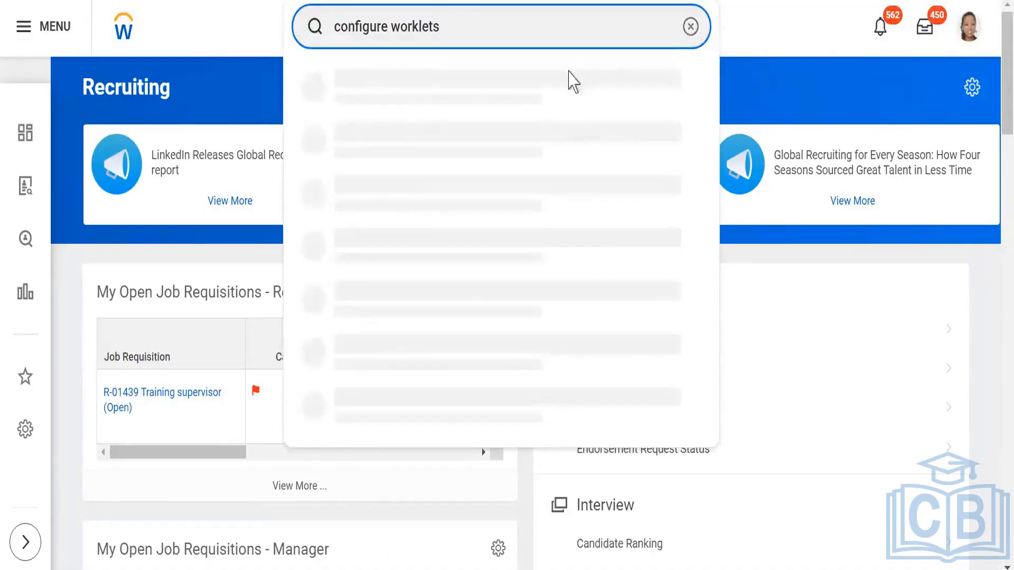
pyautogui.click(437, 93)
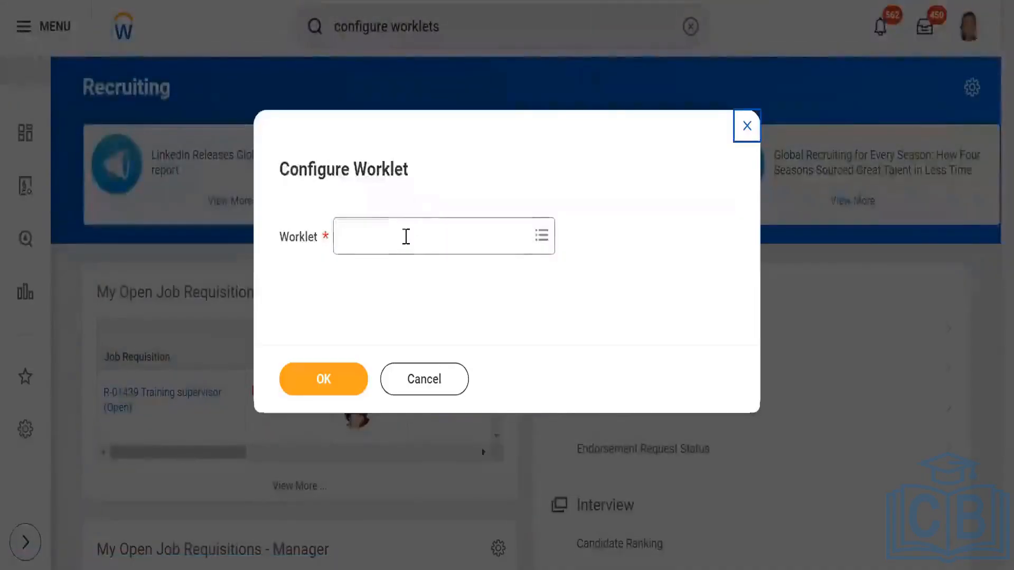
# Step: Select Recruiting as the worklet and open its configuration
pyautogui.click(405, 235)
pyautogui.write('recr')
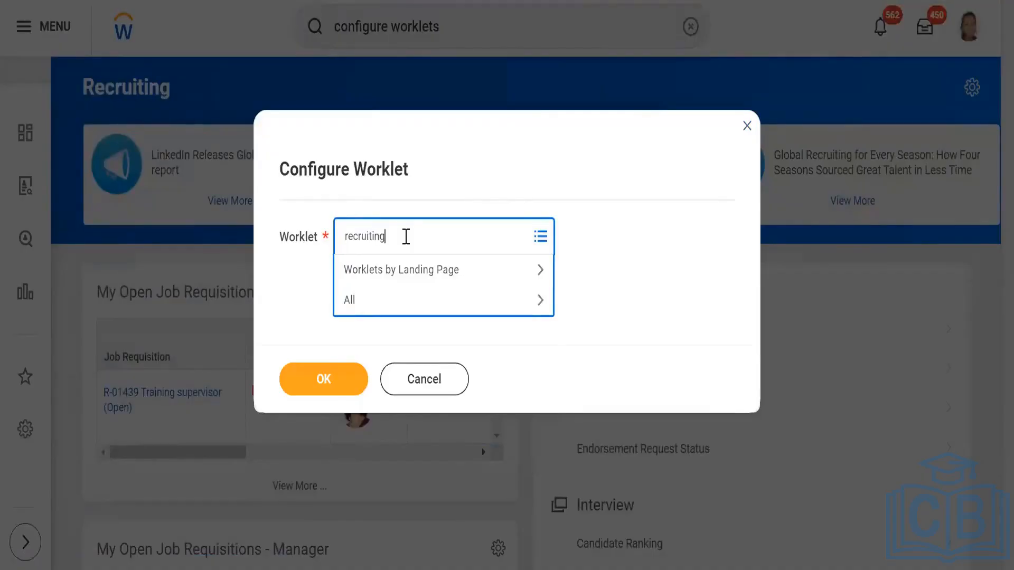
pyautogui.write('uiting')
pyautogui.press('Return')
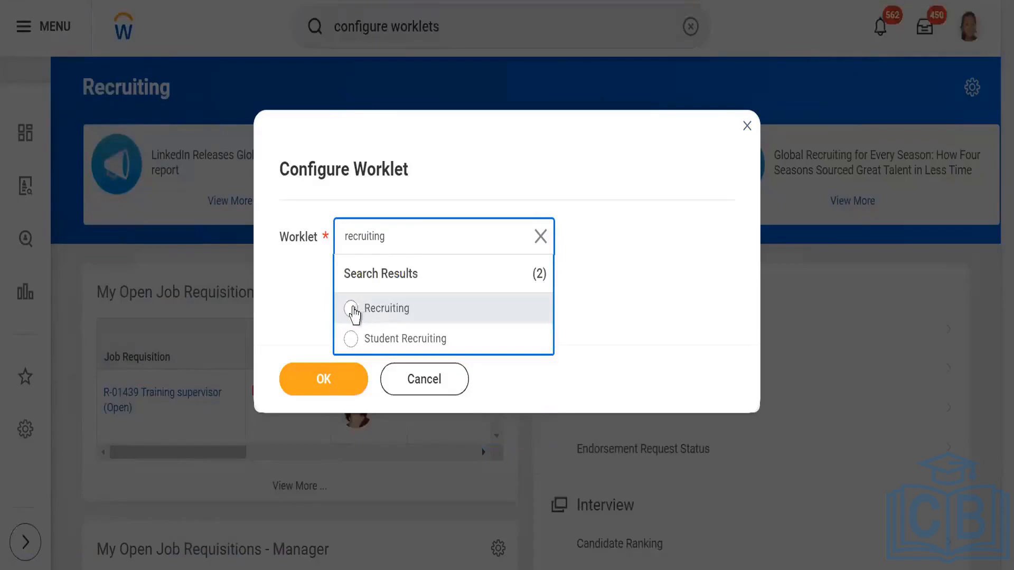
pyautogui.click(352, 309)
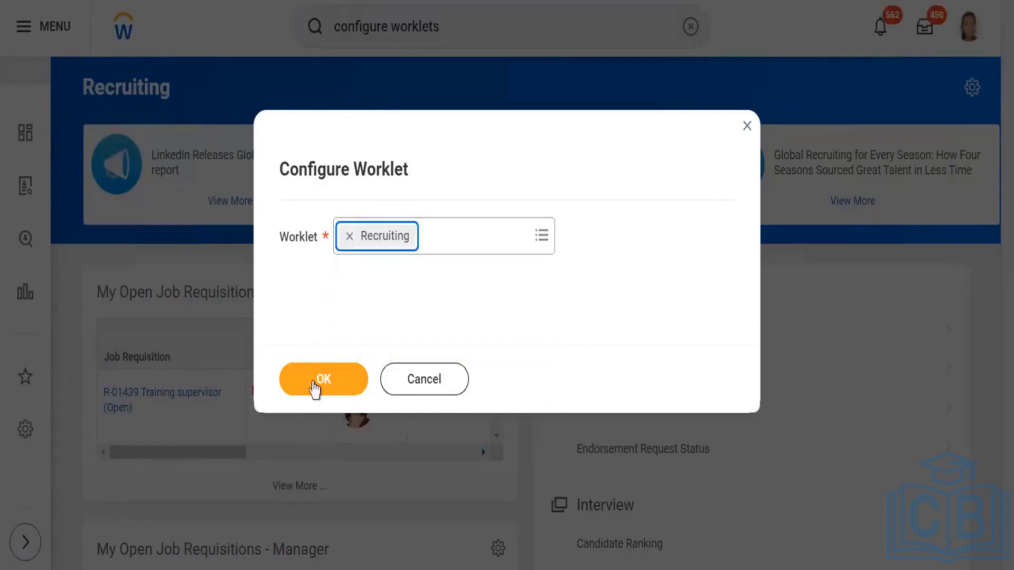
pyautogui.click(317, 388)
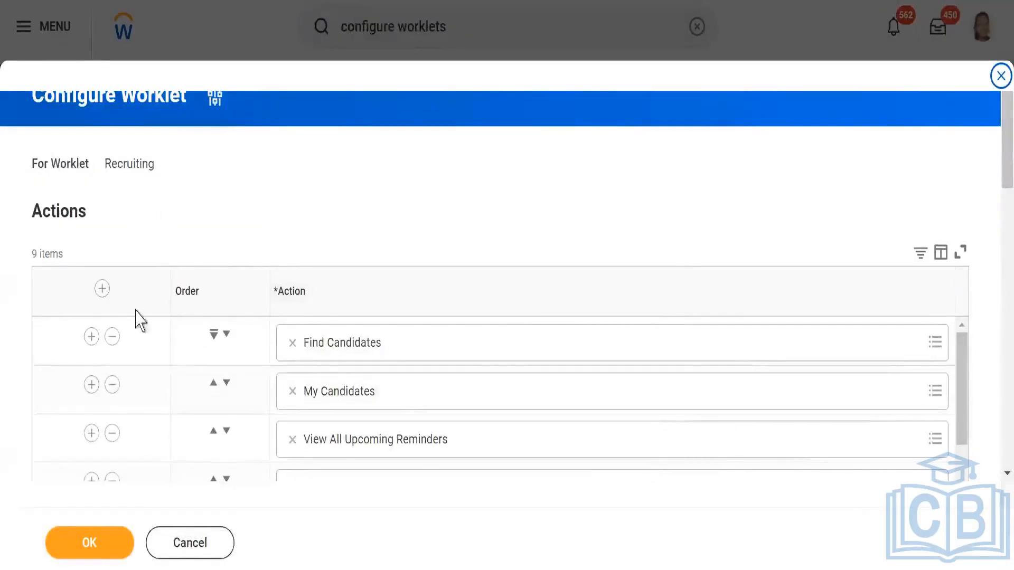
# Step: Browse the actions that can be added to the Recruiting worklet in a new row, and discard the changes
pyautogui.click(102, 288)
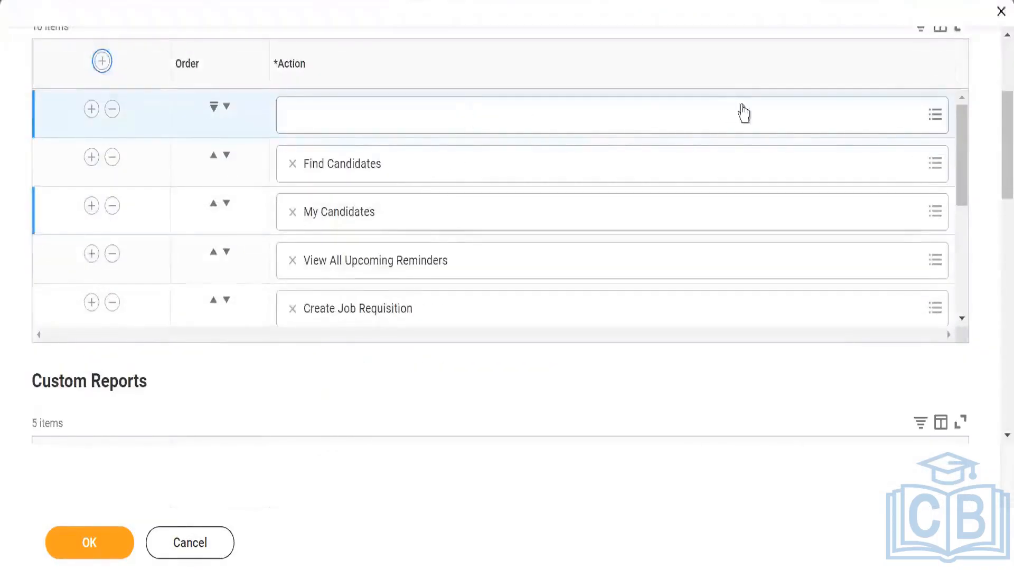
pyautogui.click(921, 119)
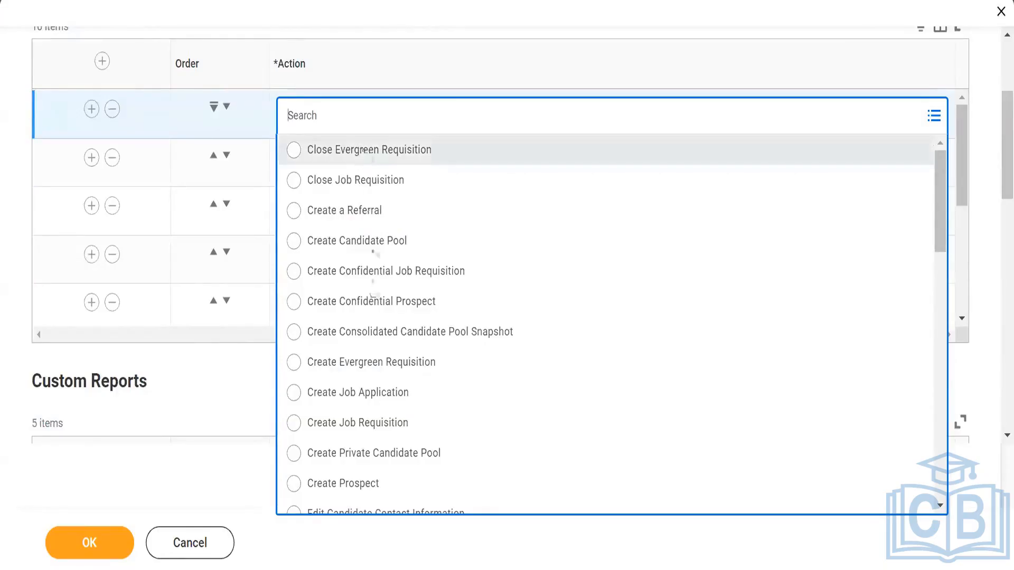
pyautogui.scroll(-3, 382, 436)
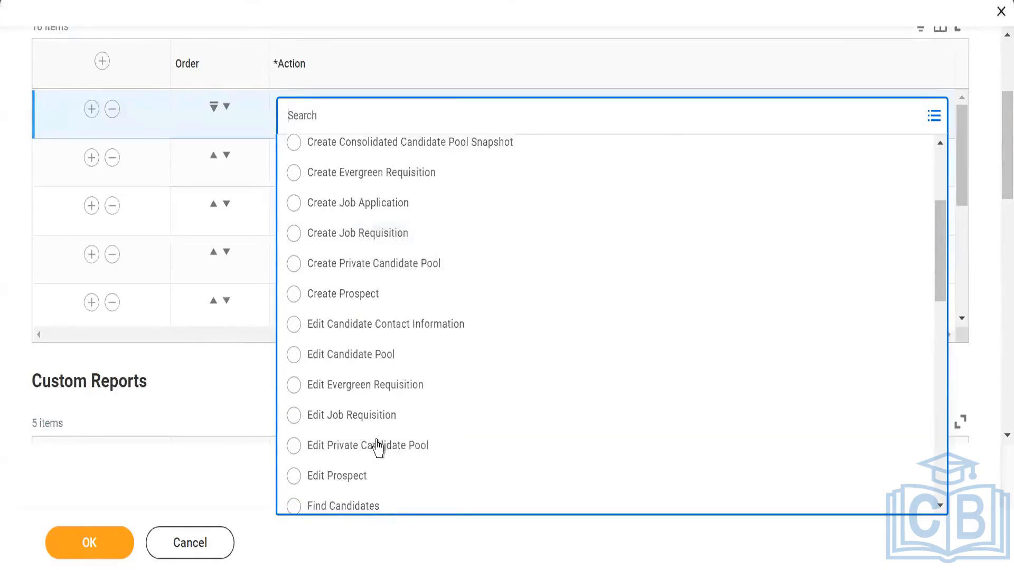
pyautogui.scroll(-3, 378, 448)
pyautogui.scroll(-3, 391, 373)
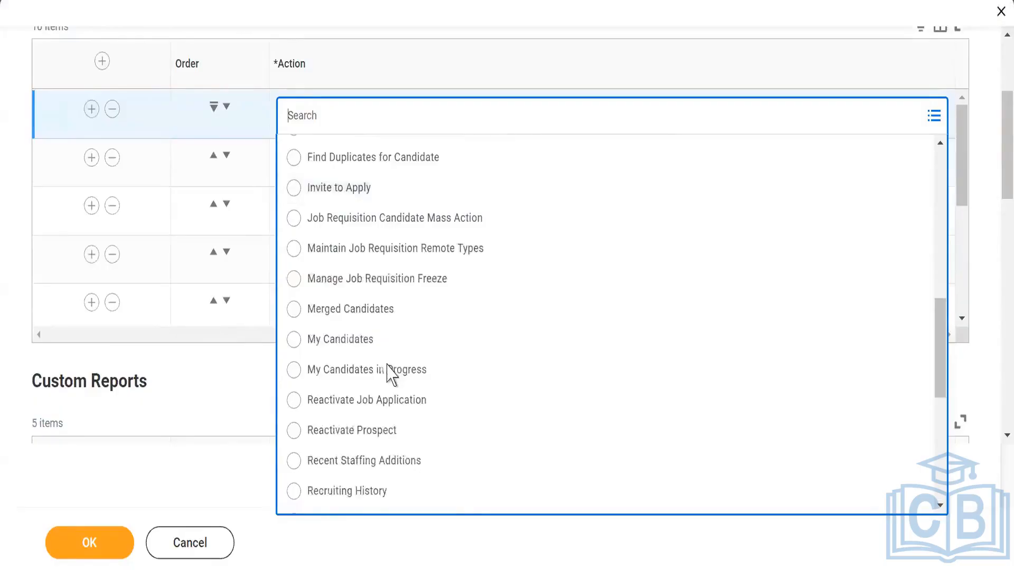
pyautogui.scroll(8, 394, 315)
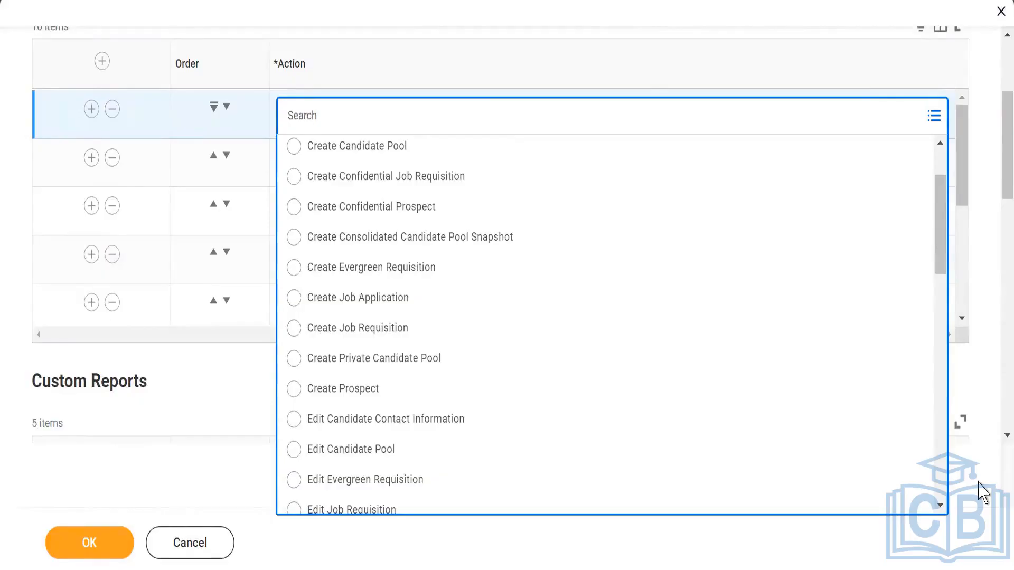
pyautogui.scroll(4, 478, 100)
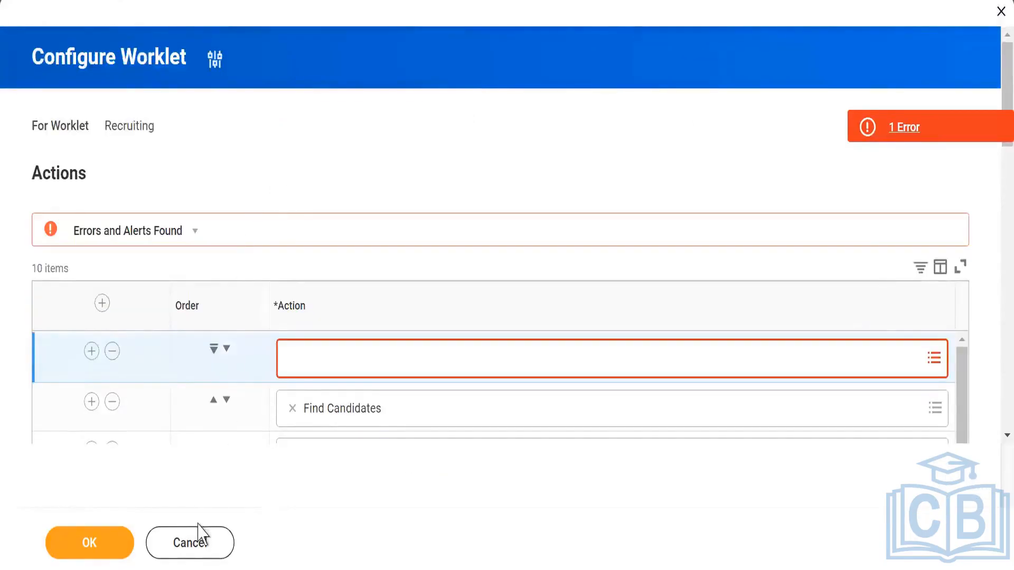
pyautogui.click(193, 542)
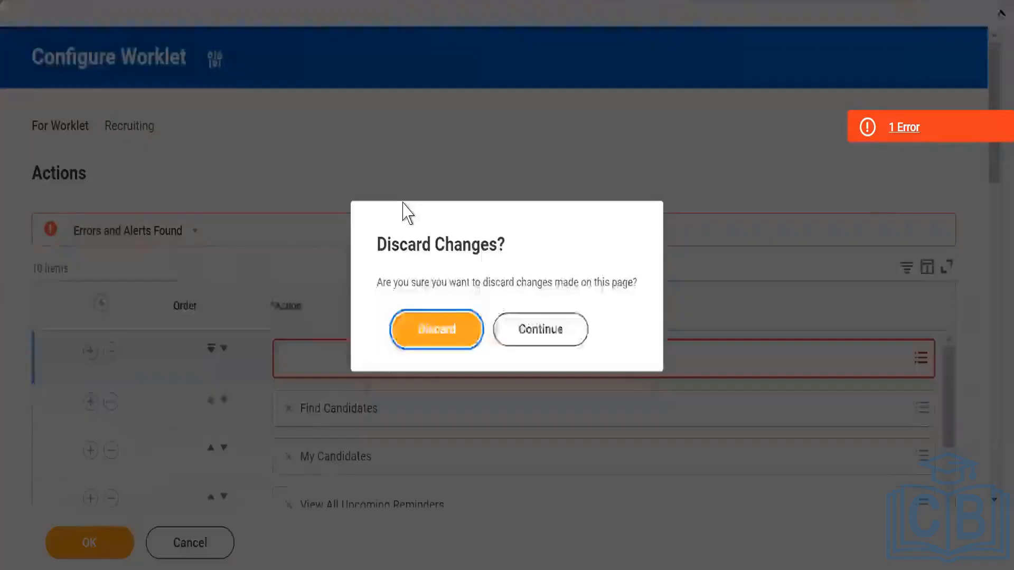
pyautogui.click(415, 330)
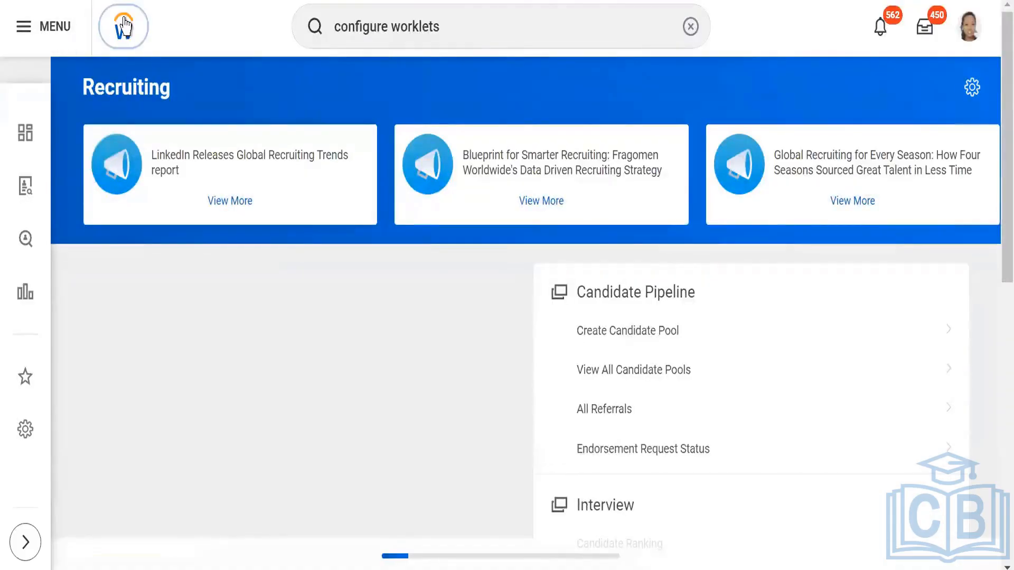
# Step: Return to the home page, search for "JR: Skiims" and open the Skiims_ Workday Recruitment Consultant job requisition
pyautogui.click(123, 24)
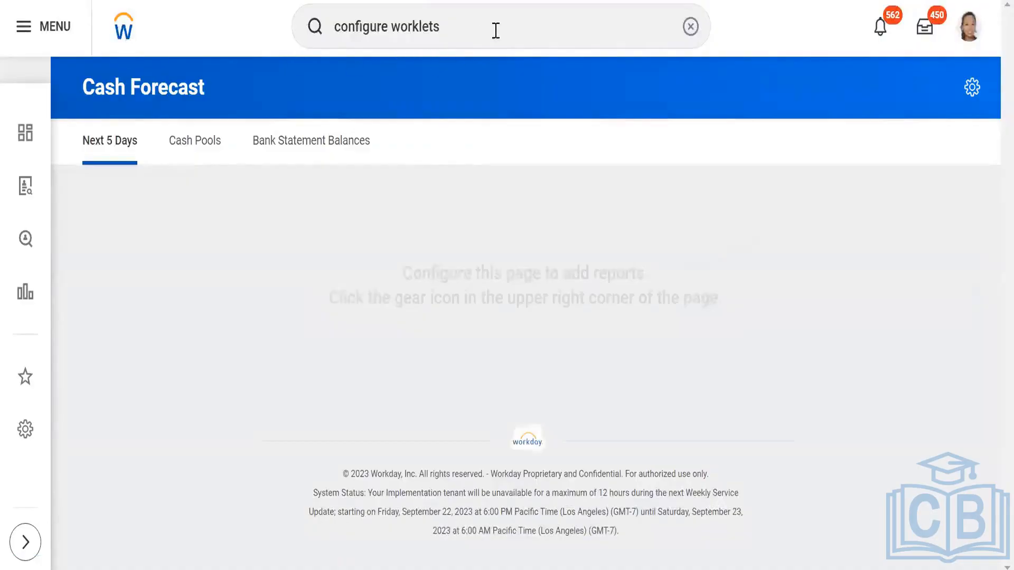
pyautogui.click(690, 26)
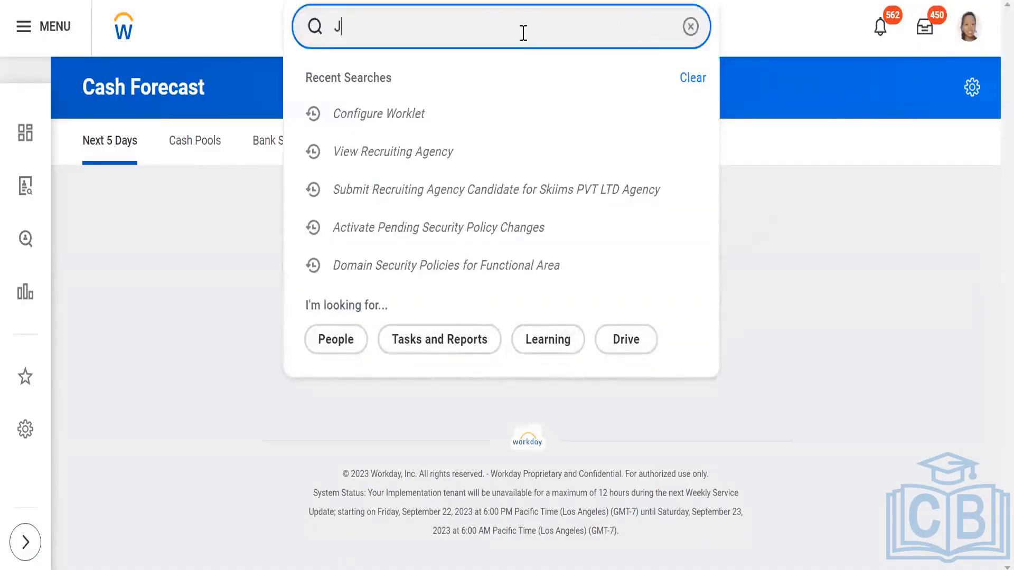
pyautogui.write('JR:')
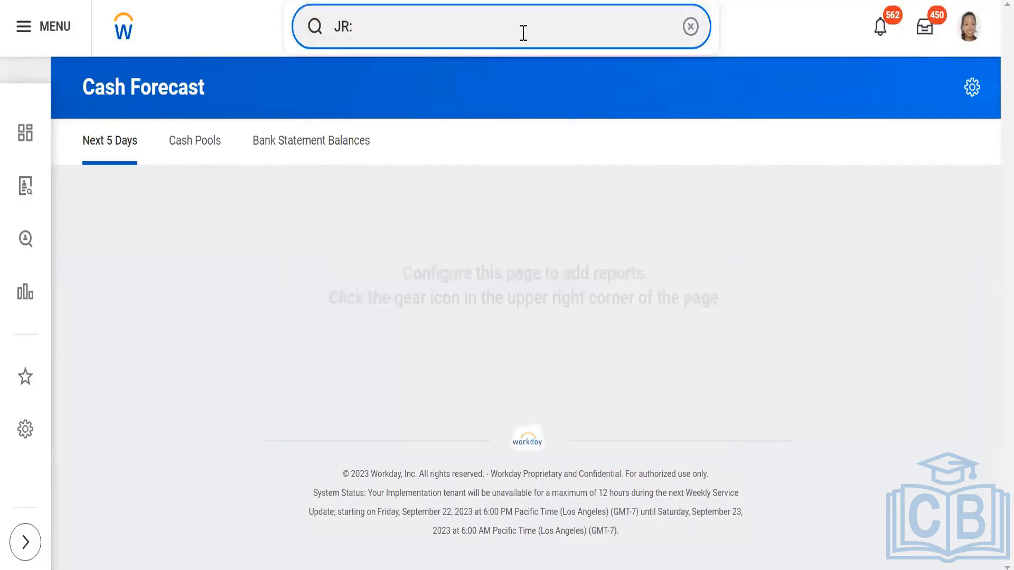
pyautogui.write('Skiims')
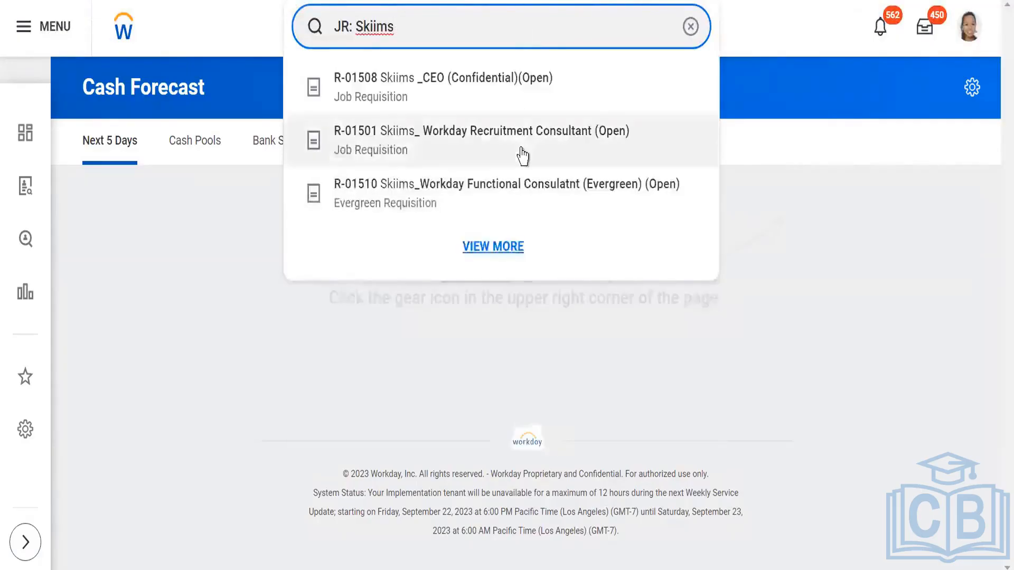
pyautogui.click(522, 150)
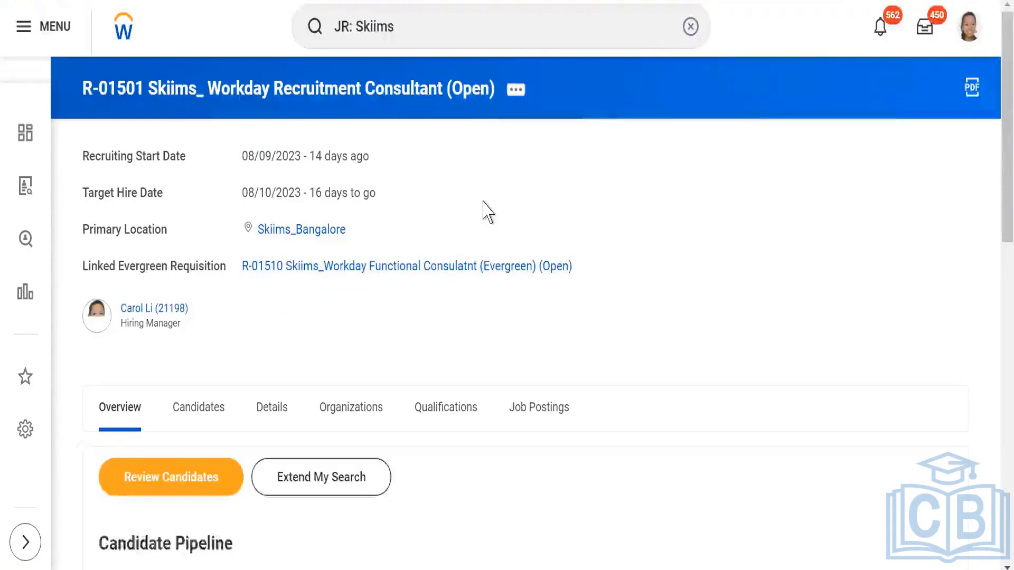
# Step: Show the current job postings of the Workday Recruitment Consultant requisition
pyautogui.scroll(-5, 484, 210)
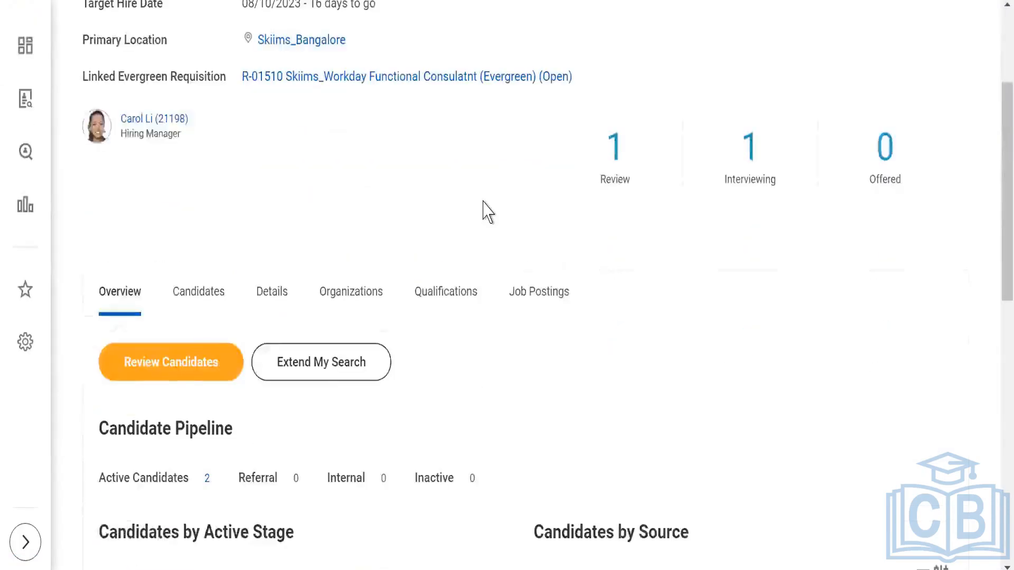
pyautogui.click(528, 200)
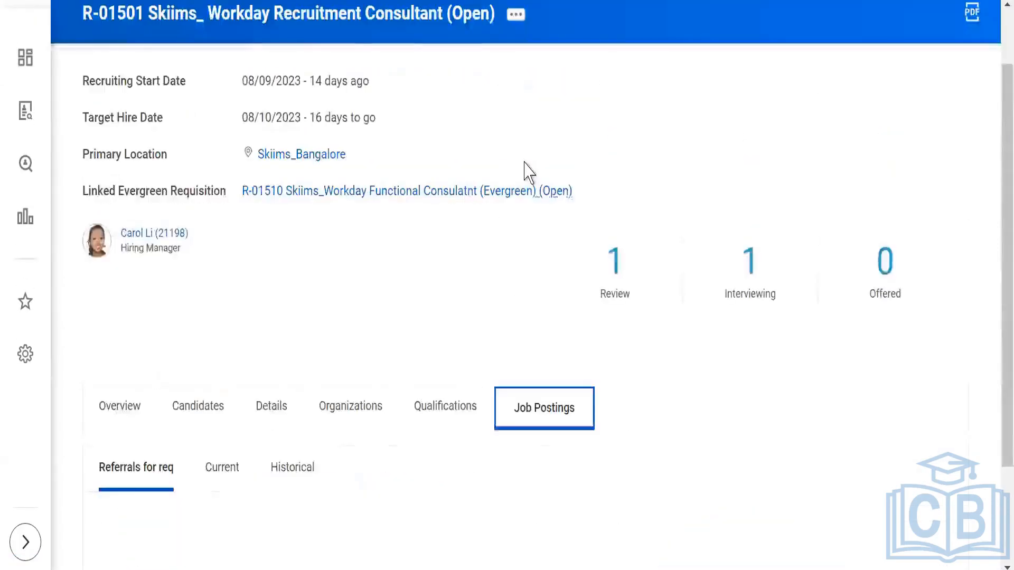
pyautogui.scroll(-3, 592, 172)
pyautogui.click(226, 322)
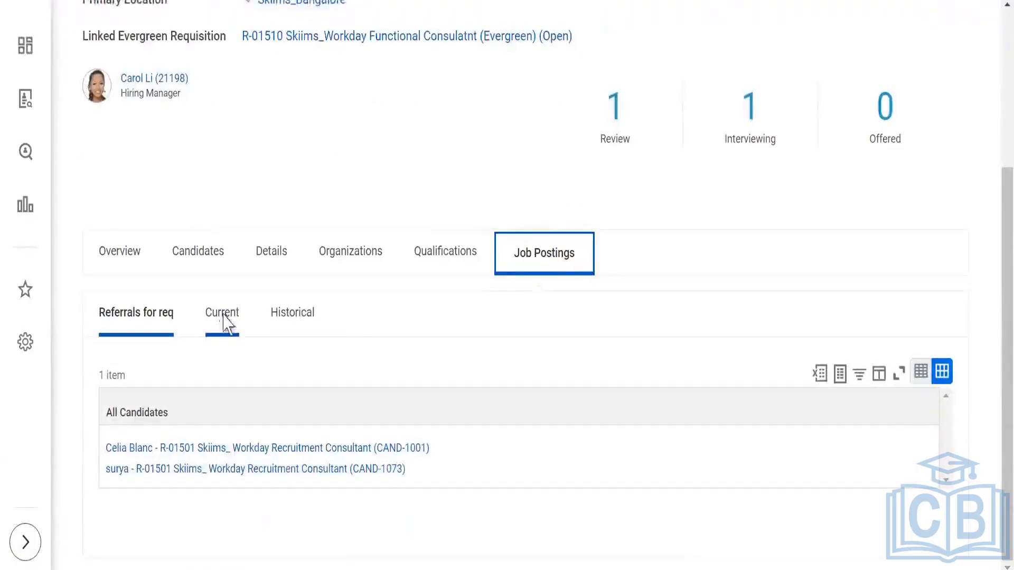
pyautogui.scroll(-2, 430, 188)
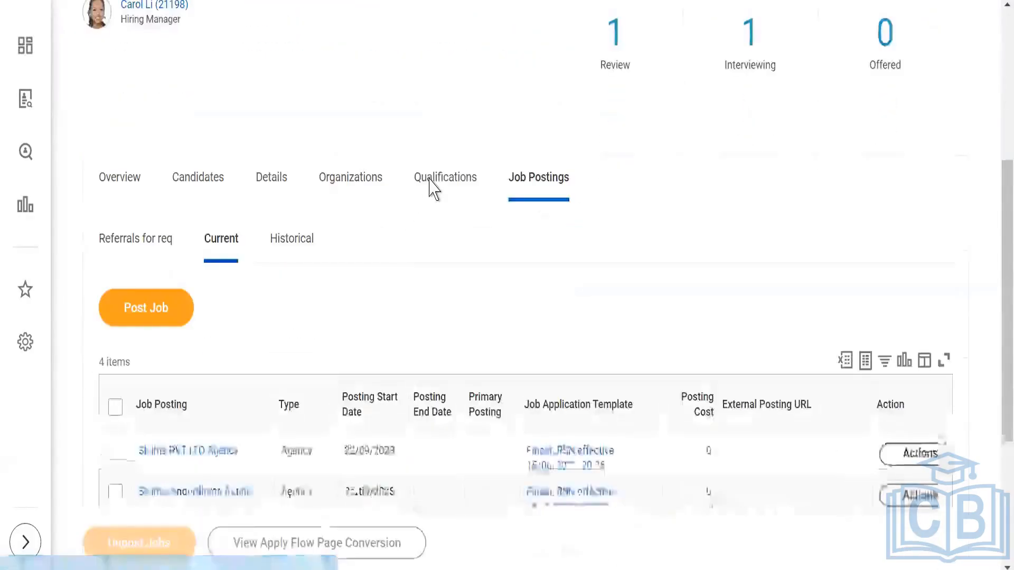
pyautogui.scroll(-3, 281, 501)
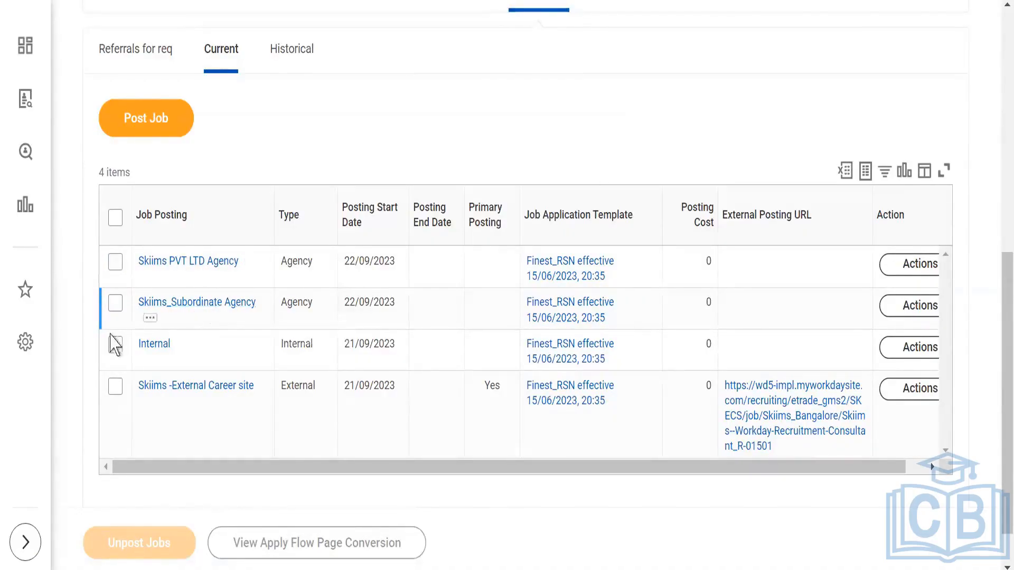
# Step: Unpost the requisition from Skiims PVT LTD Agency and Skiims_Subordinate Agency, and dismiss the submission confirmation
pyautogui.click(115, 263)
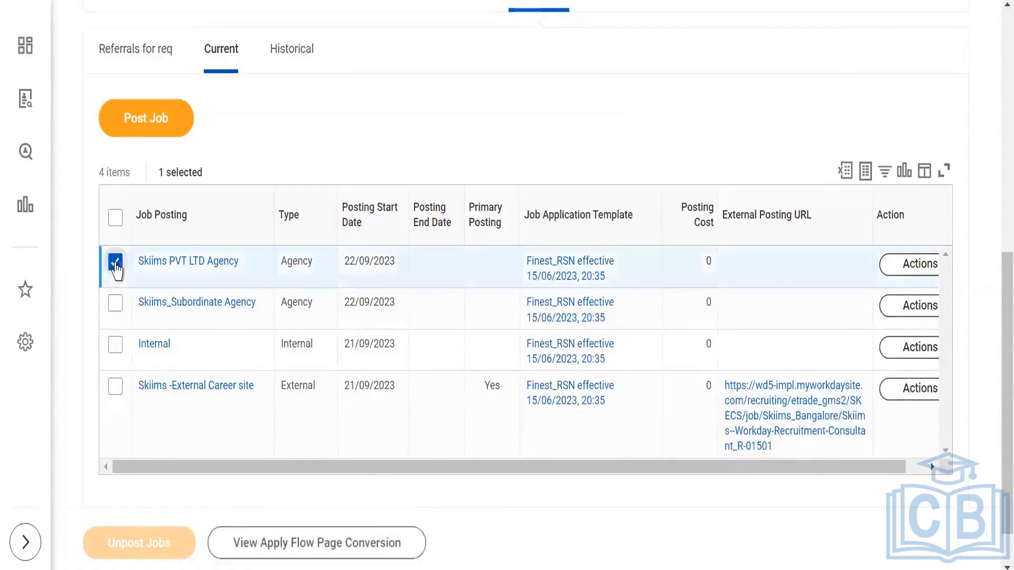
pyautogui.click(116, 304)
pyautogui.click(142, 549)
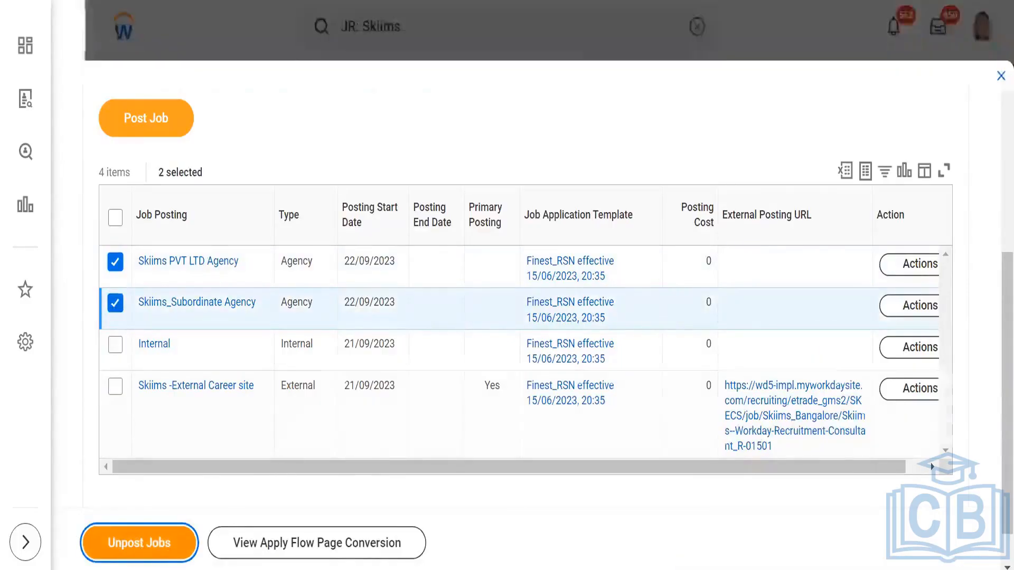
pyautogui.click(90, 543)
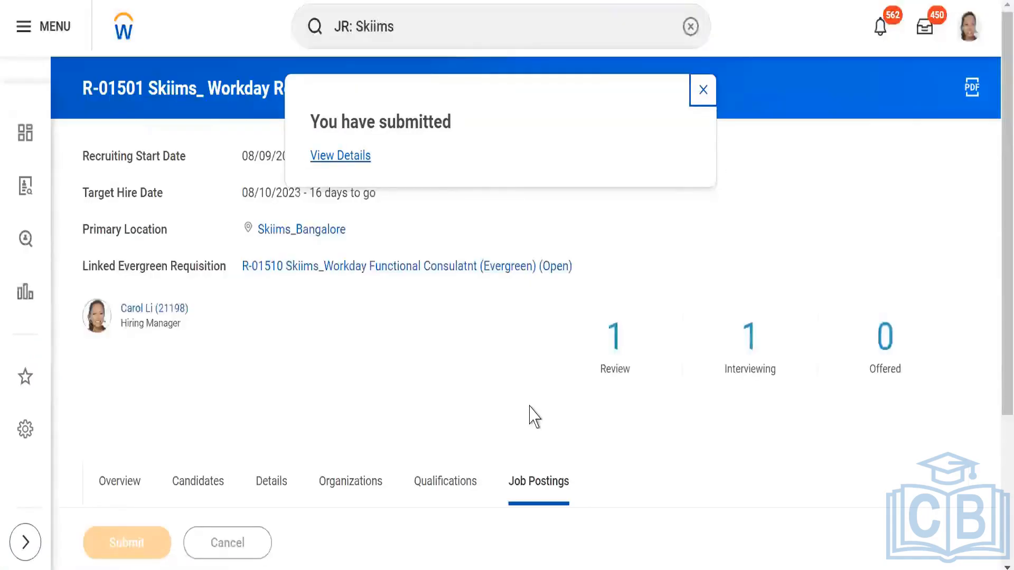
pyautogui.click(699, 95)
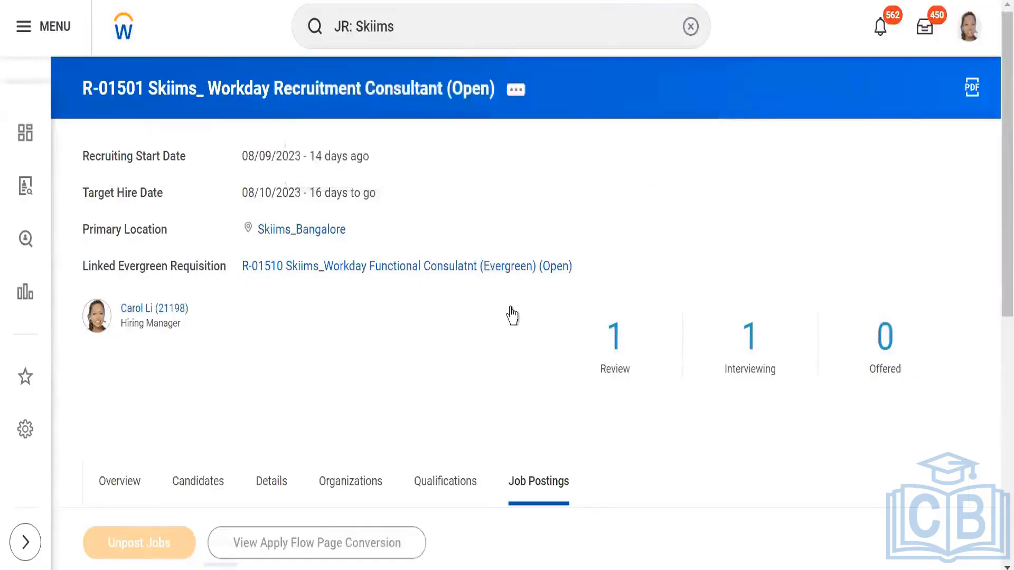
# Step: Start a new job posting for the requisition and check the Internal (Non-Worker) job posting sites
pyautogui.scroll(-4, 511, 315)
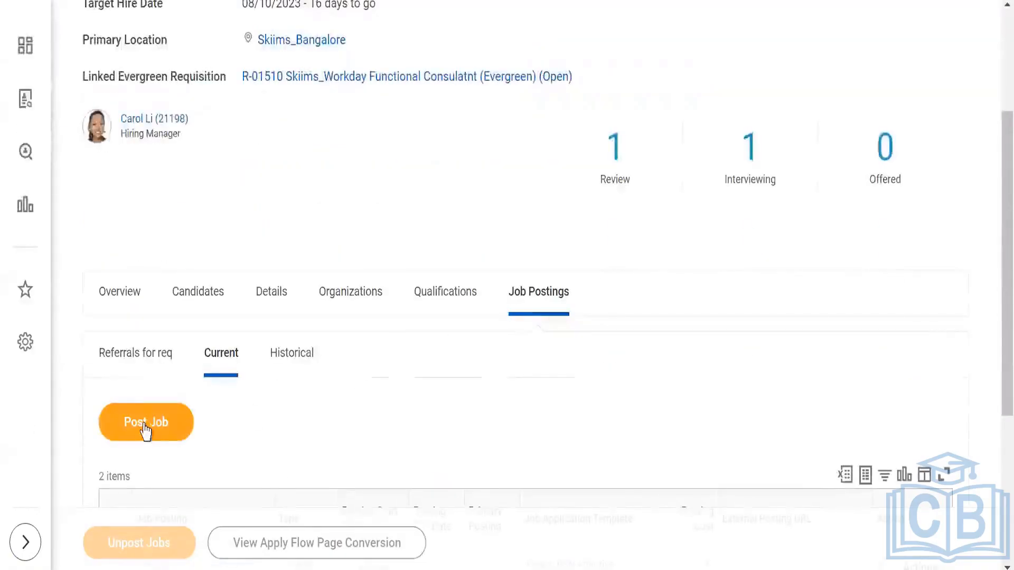
pyautogui.scroll(-3, 136, 294)
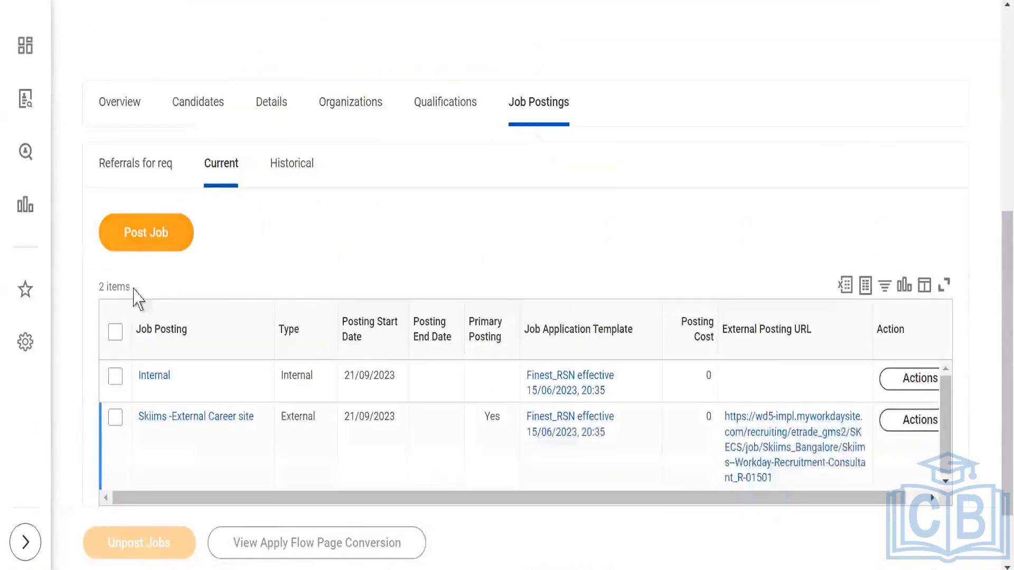
pyautogui.click(136, 241)
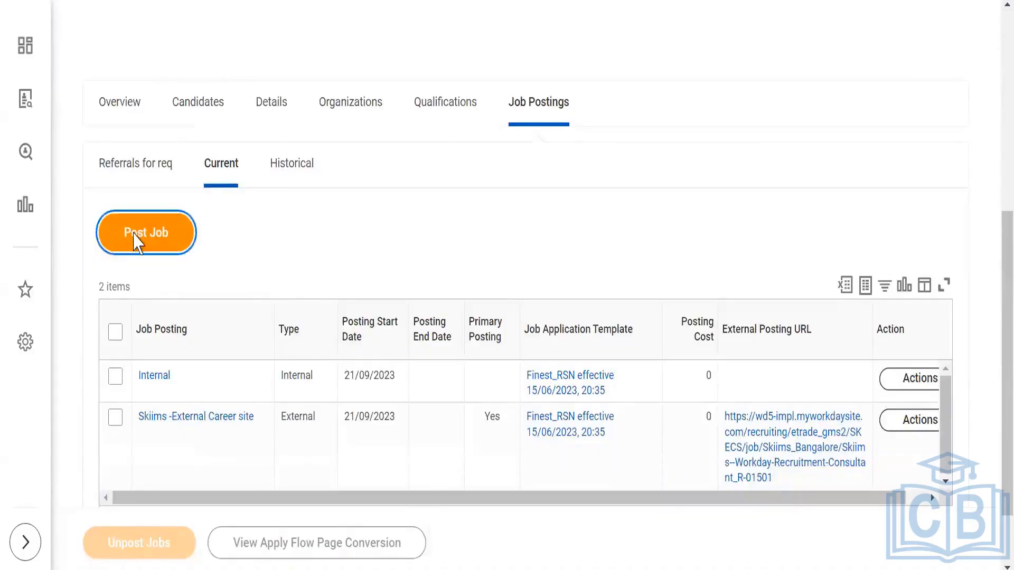
pyautogui.click(226, 195)
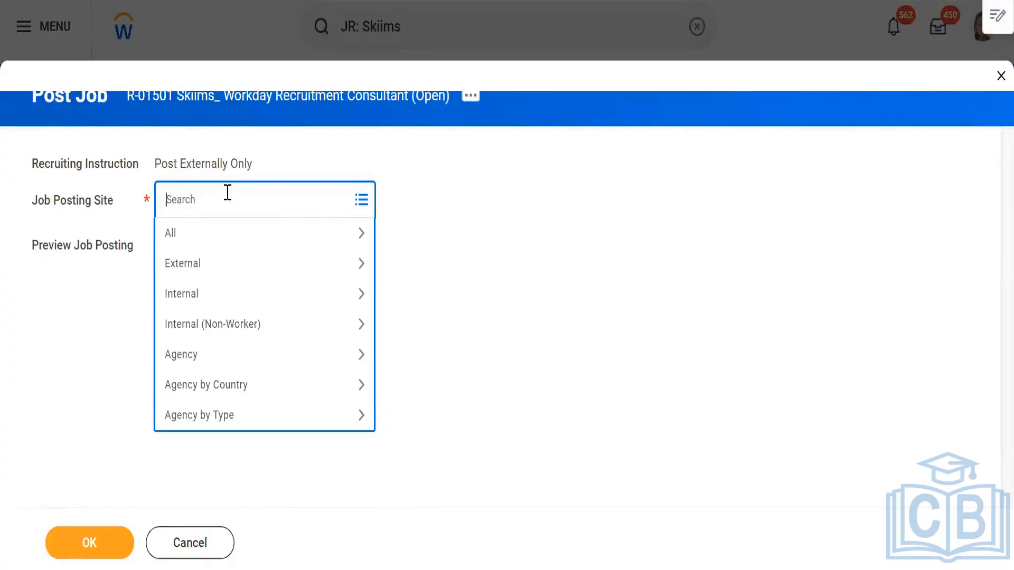
pyautogui.click(215, 324)
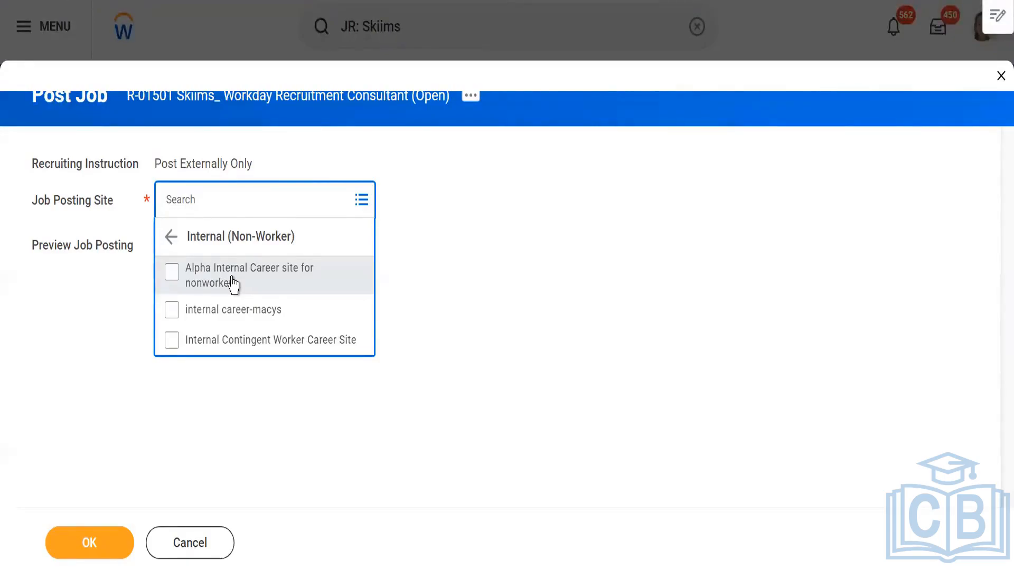
pyautogui.click(170, 235)
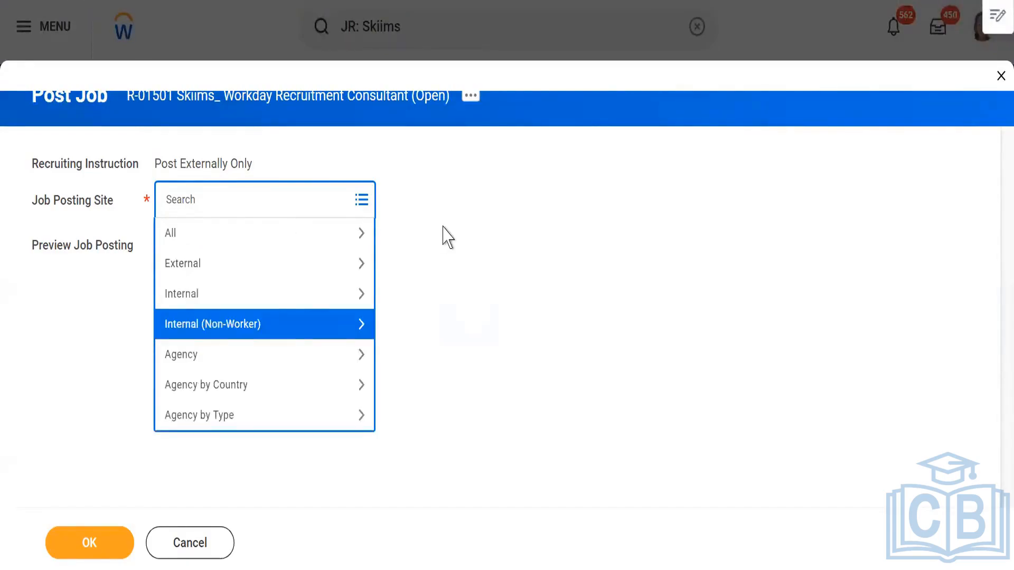
# Step: Choose Skiims PVT LTD Agency and Skiims_Subordinate Agency as the job posting sites and submit the posting
pyautogui.click(232, 355)
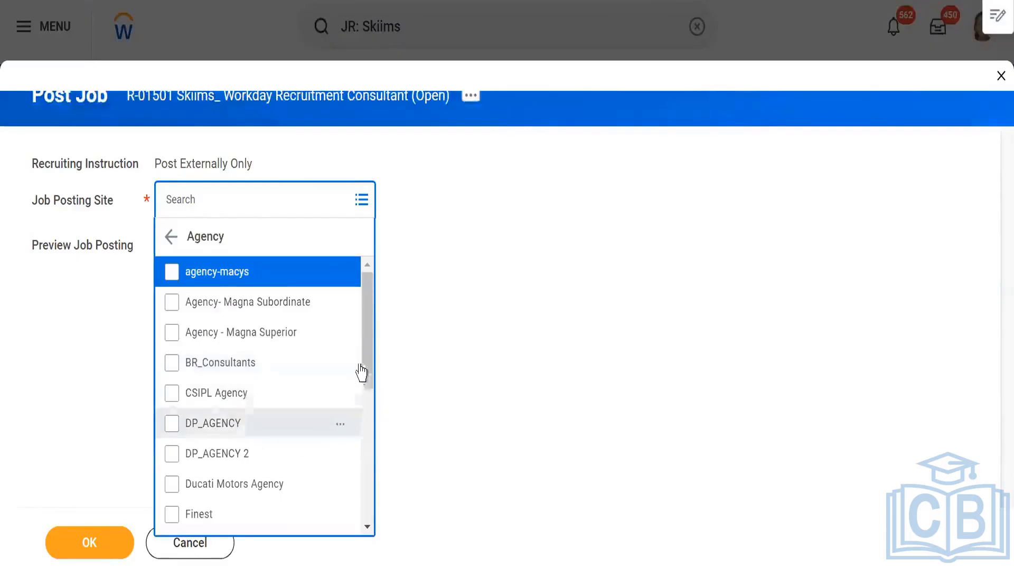
pyautogui.moveTo(364, 362); pyautogui.dragTo(371, 470)
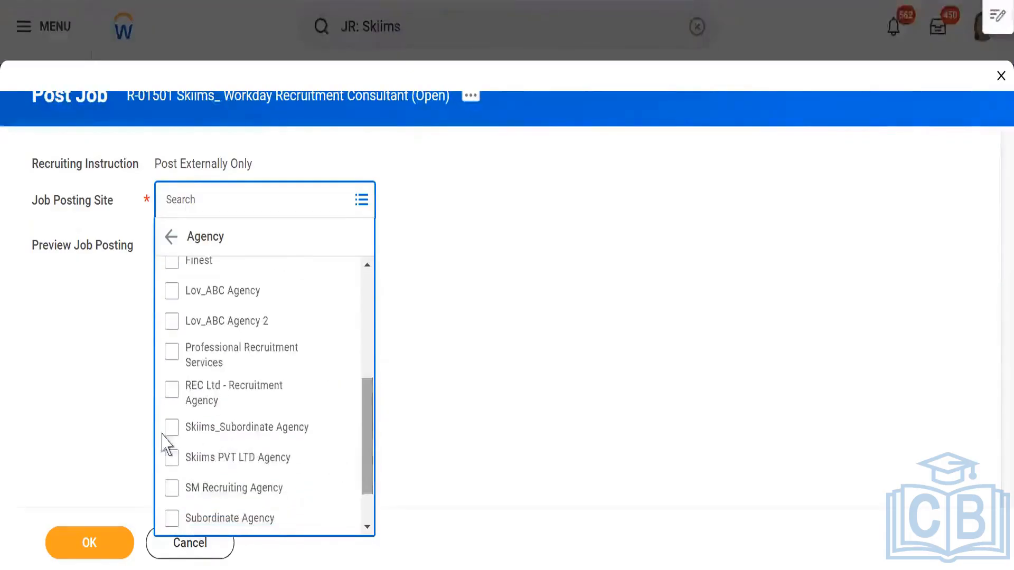
pyautogui.click(172, 458)
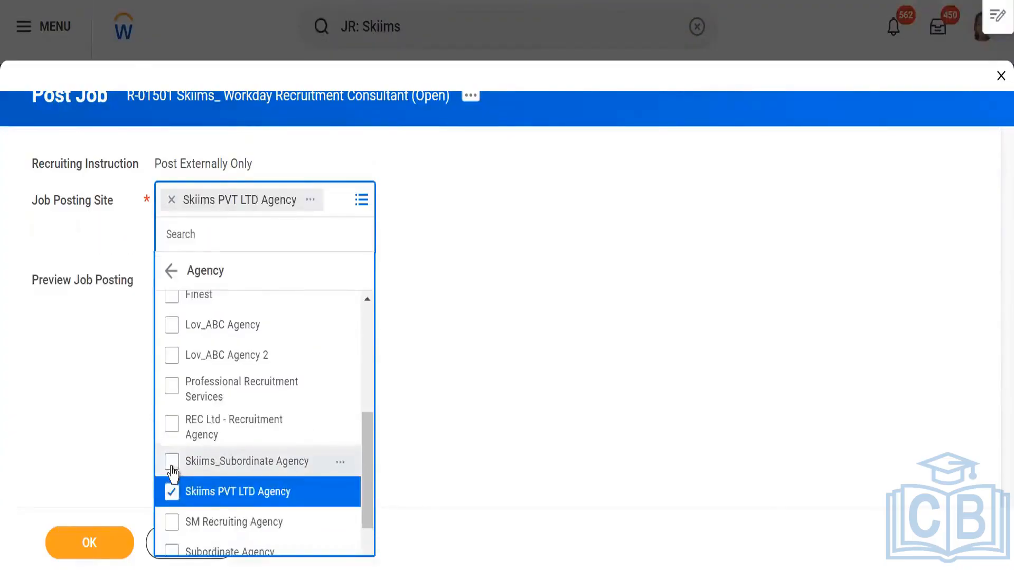
pyautogui.click(171, 462)
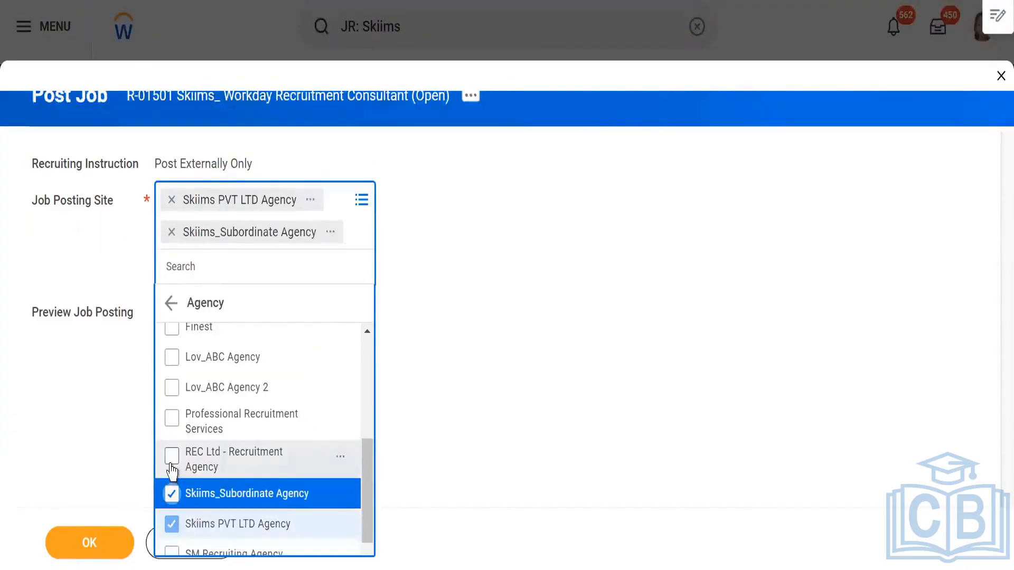
pyautogui.click(580, 342)
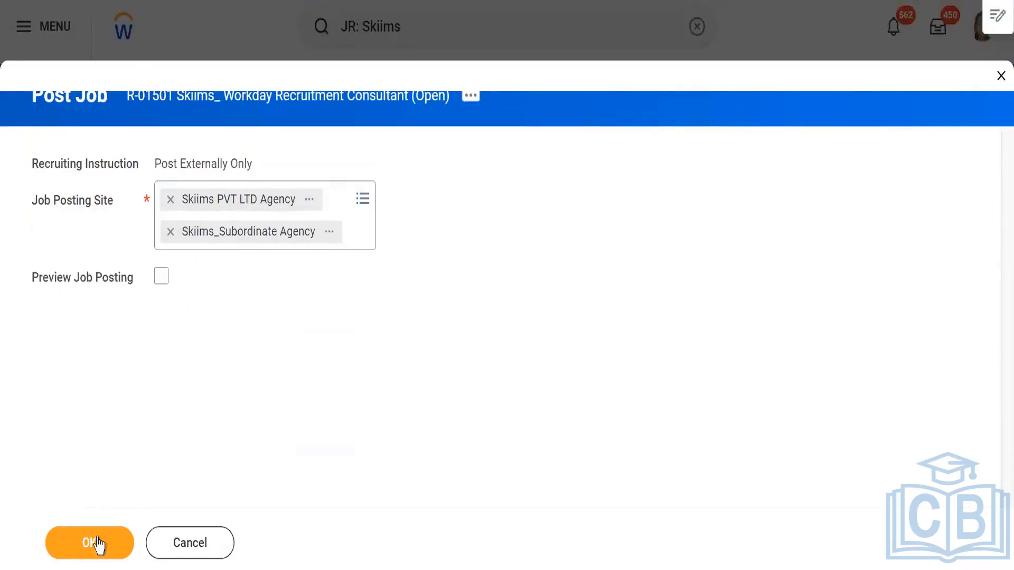
pyautogui.click(95, 543)
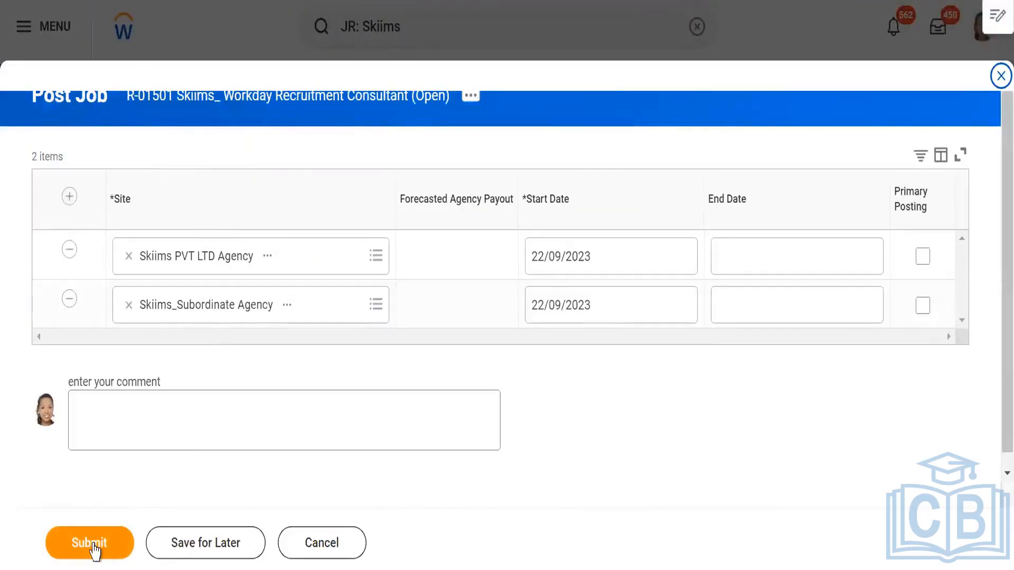
pyautogui.click(93, 544)
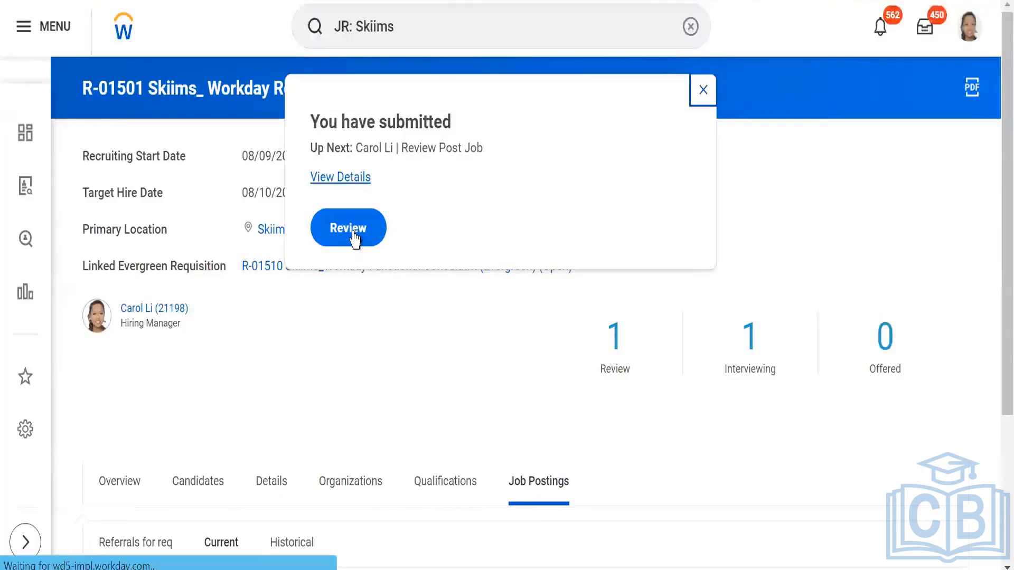
# Step: Review and approve the job posting for Skiims PVT LTD Agency and Skiims_Subordinate Agency, and dismiss the approval confirmation
pyautogui.click(354, 237)
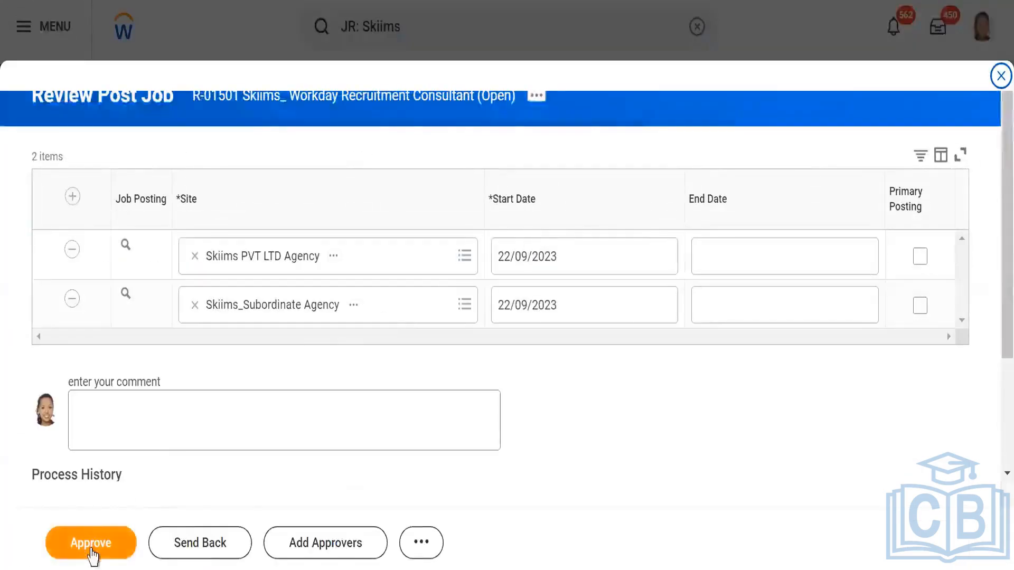
pyautogui.click(91, 544)
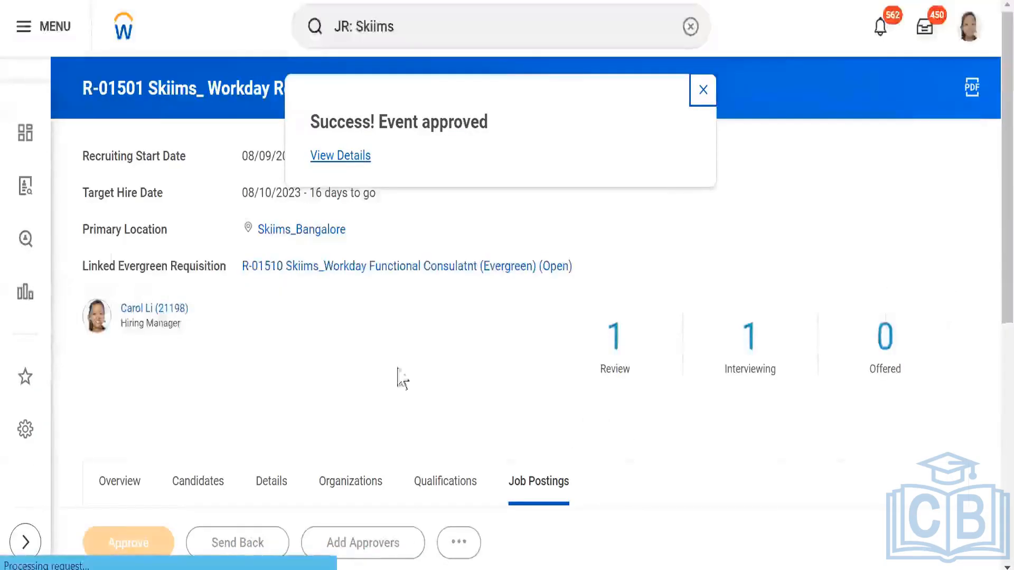
pyautogui.scroll(-5, 396, 373)
pyautogui.scroll(-5, 291, 304)
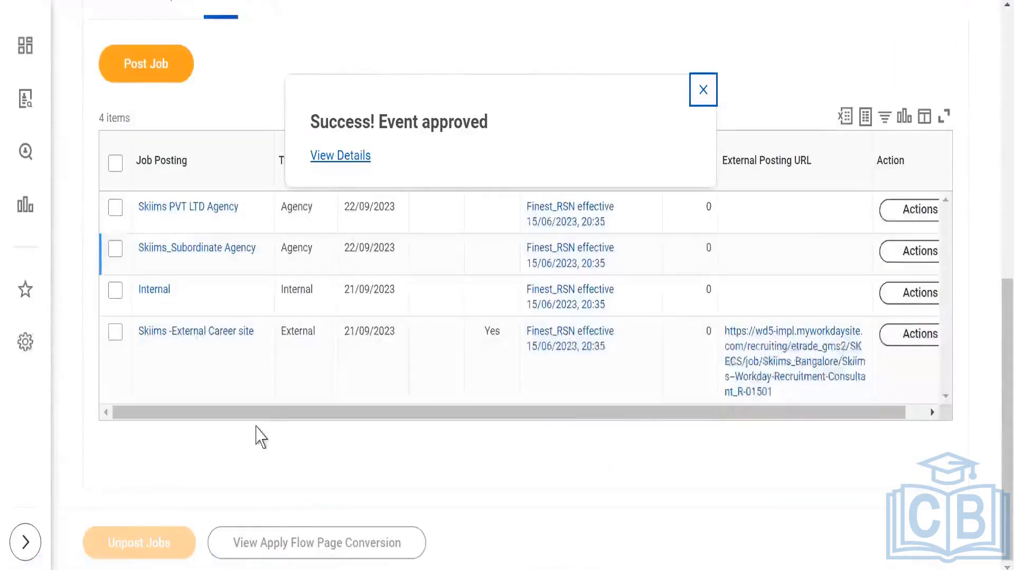
pyautogui.click(700, 91)
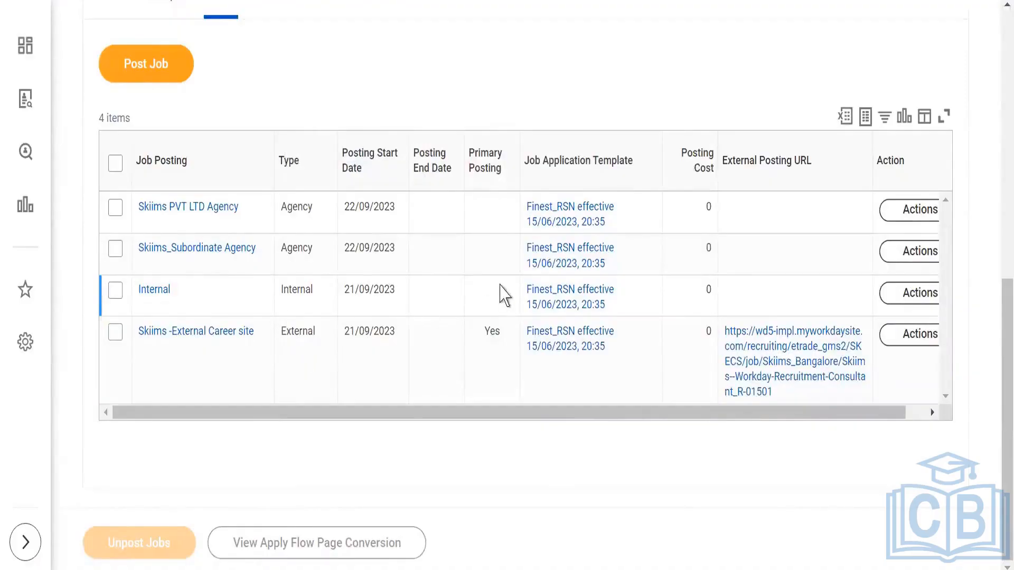
# Step: Open the Skiims PVT LTD Agency posting, start a candidate submission and consent to the terms and conditions
pyautogui.moveTo(175, 260)
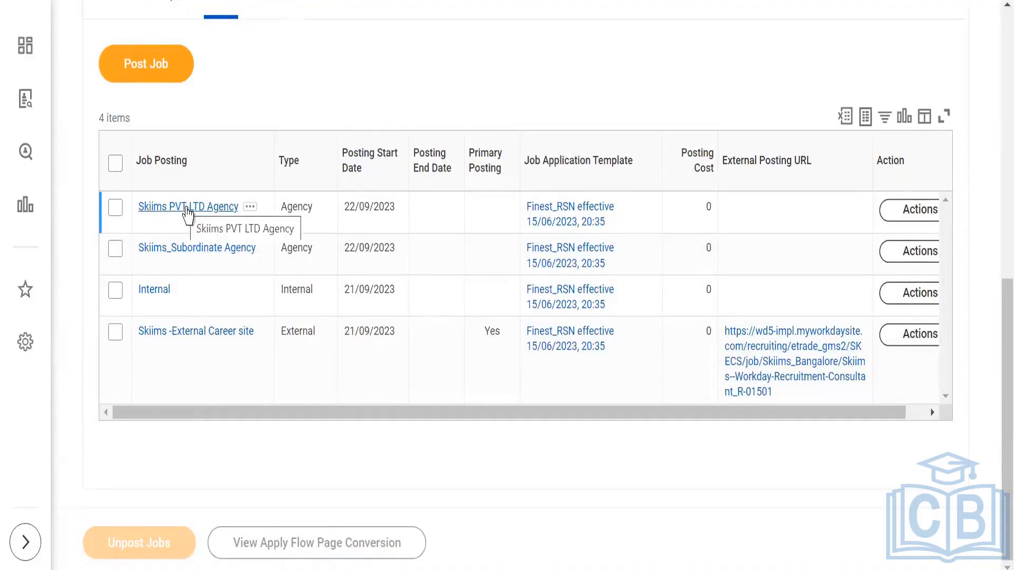
pyautogui.click(187, 215)
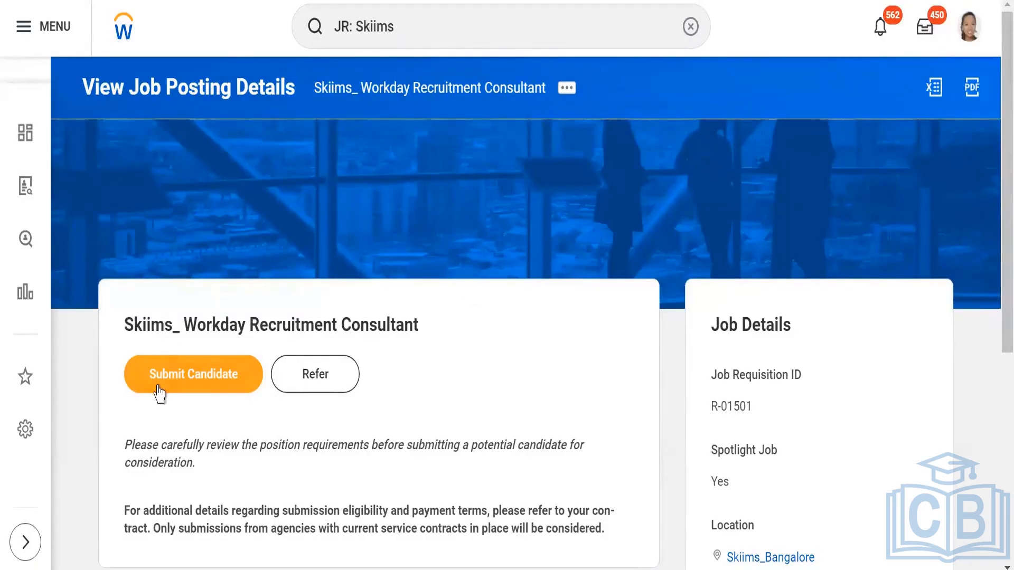
pyautogui.click(175, 379)
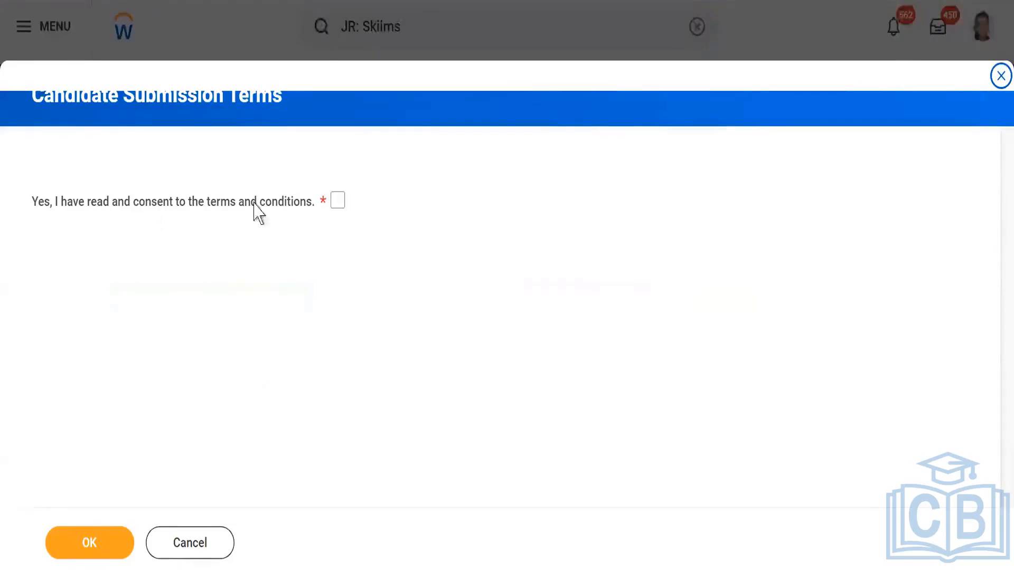
pyautogui.click(336, 202)
pyautogui.click(74, 545)
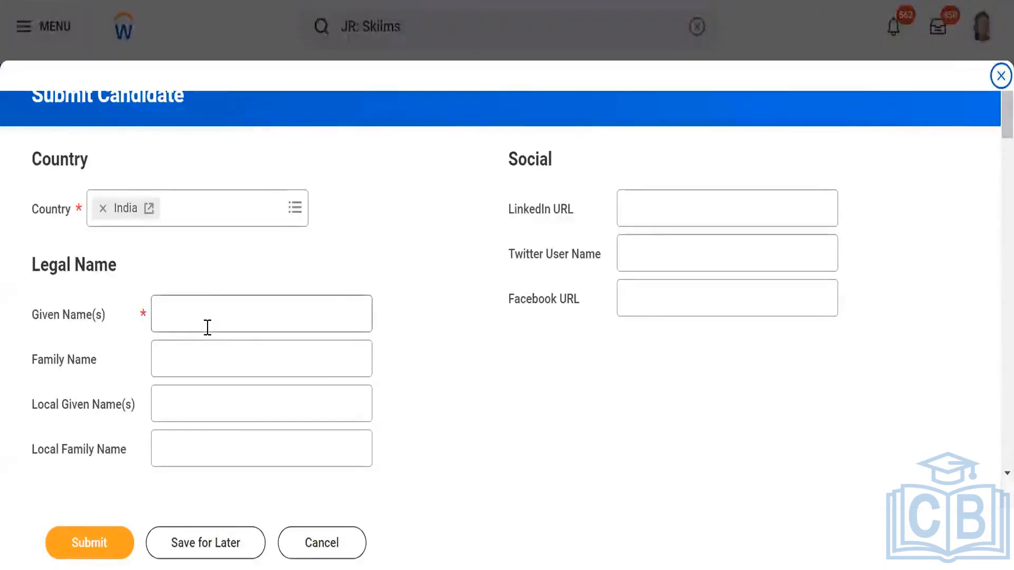
# Step: Enter the candidate's given name and phone number in the candidate submission
pyautogui.click(210, 310)
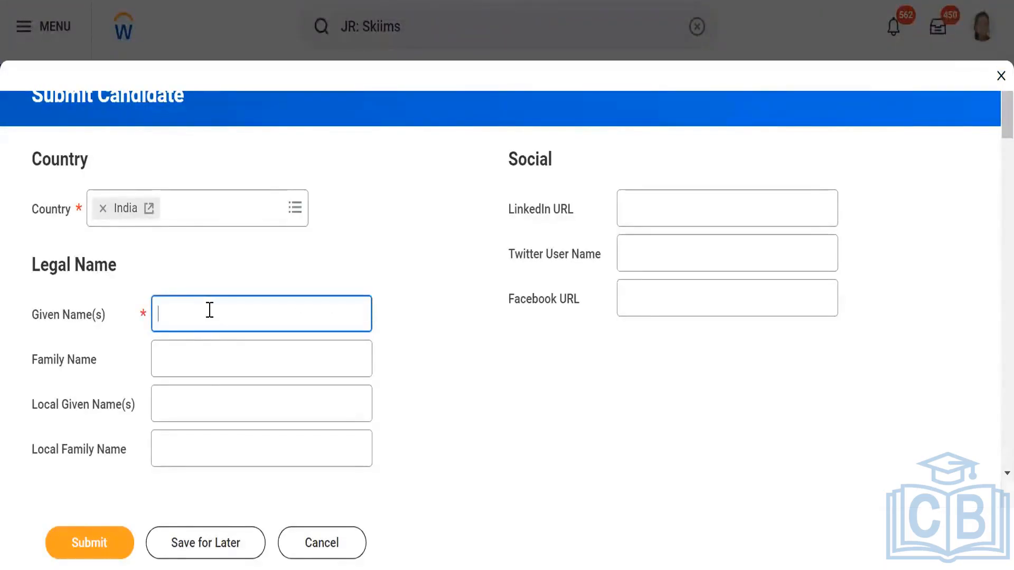
pyautogui.write('San')
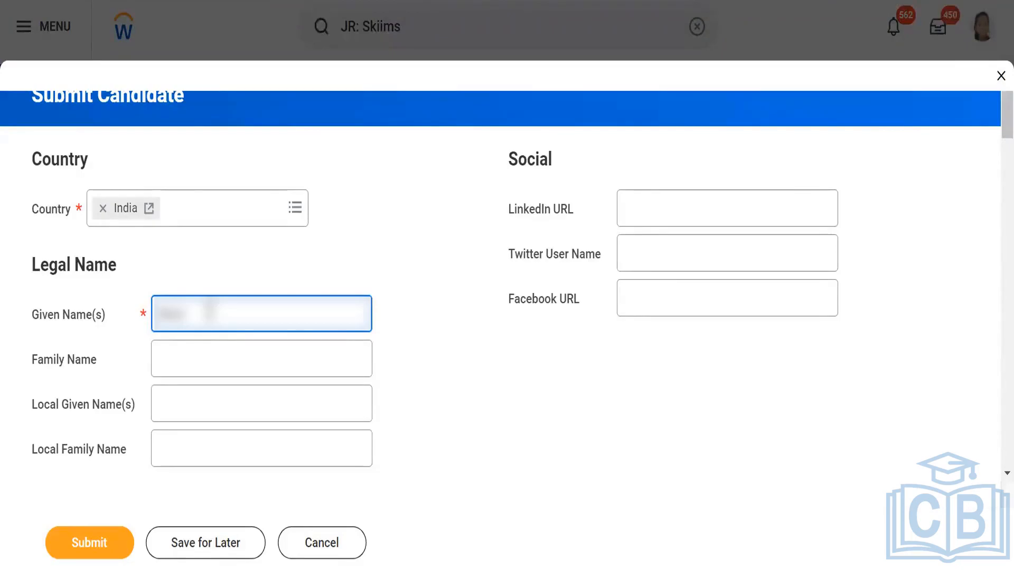
pyautogui.write('thoshi')
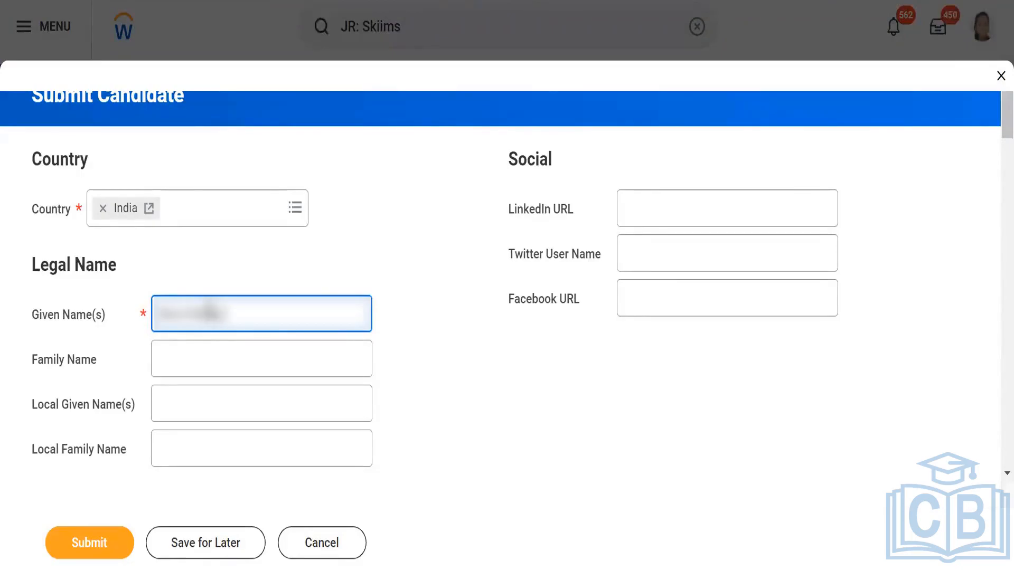
pyautogui.scroll(-5, 214, 327)
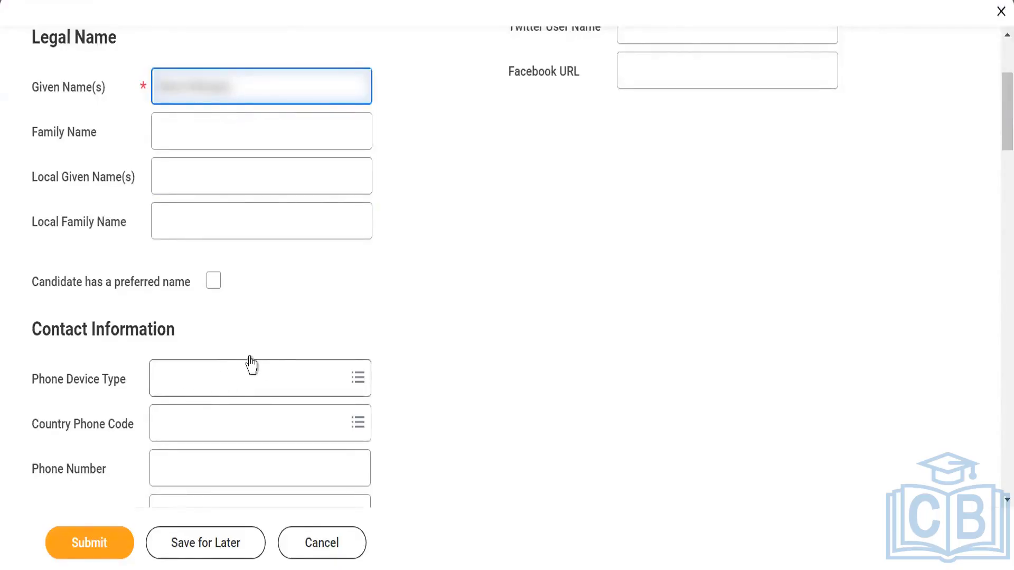
pyautogui.scroll(-2, 253, 362)
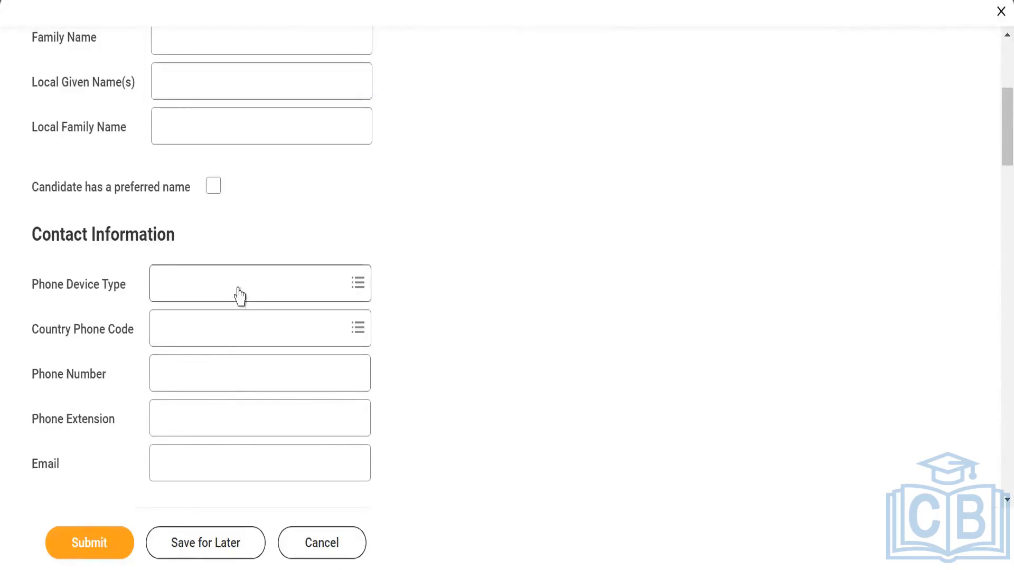
pyautogui.click(220, 371)
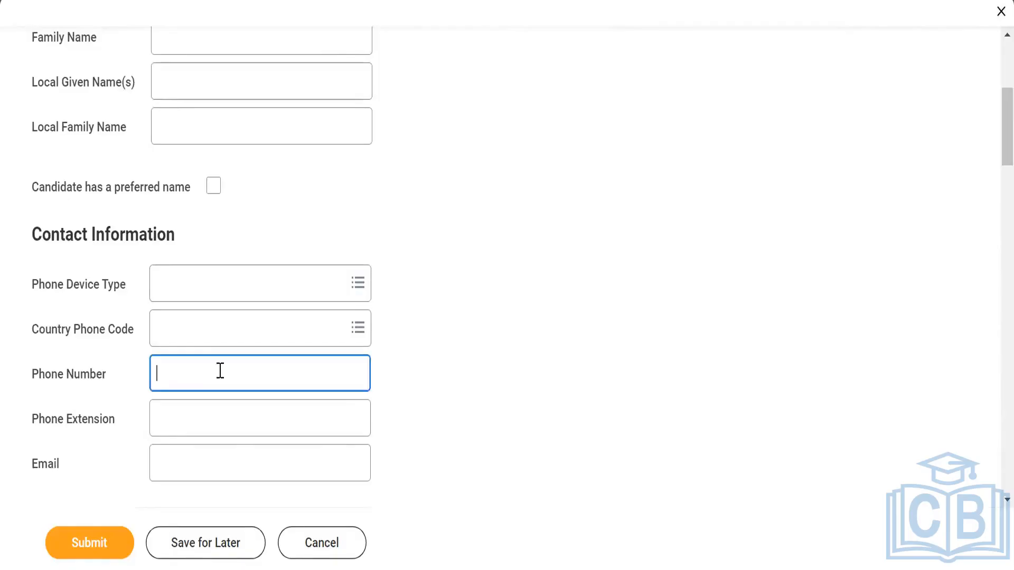
pyautogui.write('9876543')
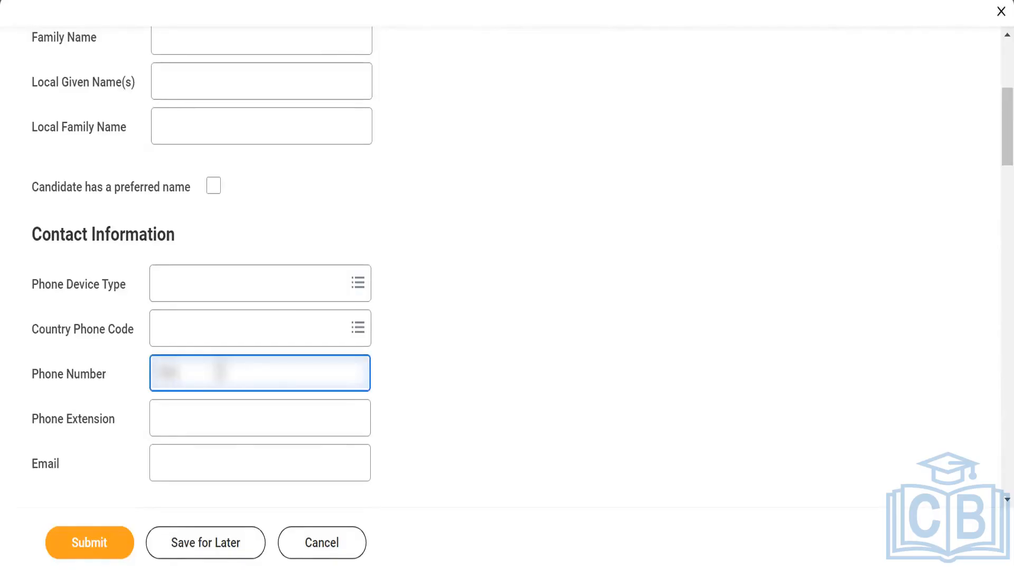
pyautogui.write('21')
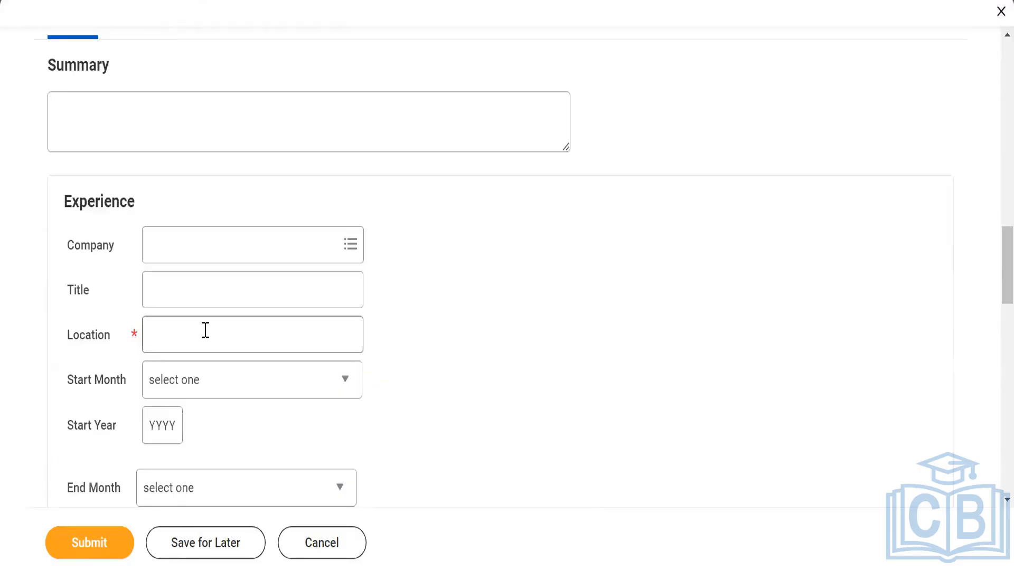
# Step: Fill in the candidate's experience with location Bangalore and the description "I am working as Workday Analyst"
pyautogui.click(205, 330)
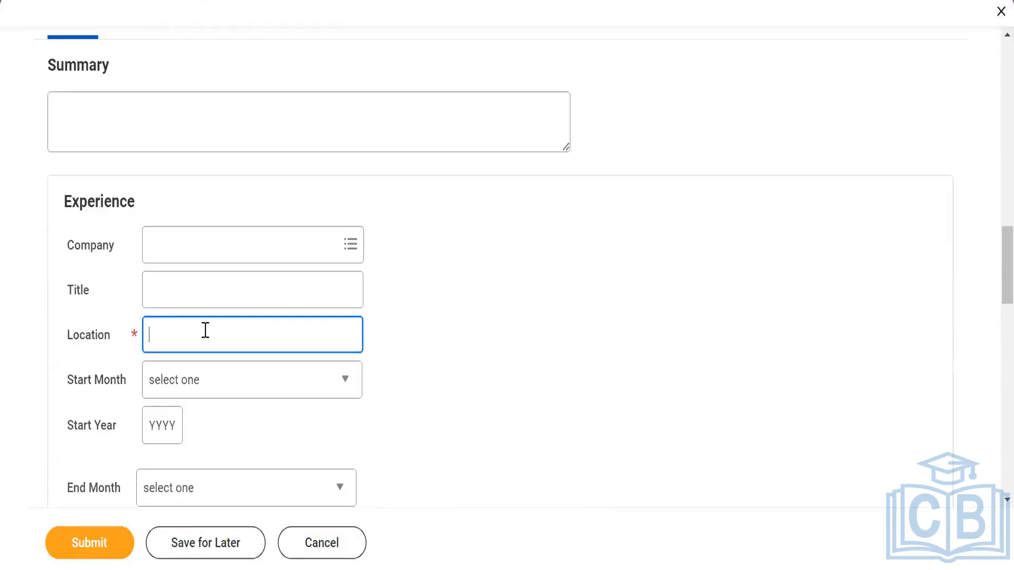
pyautogui.write('Bangalore')
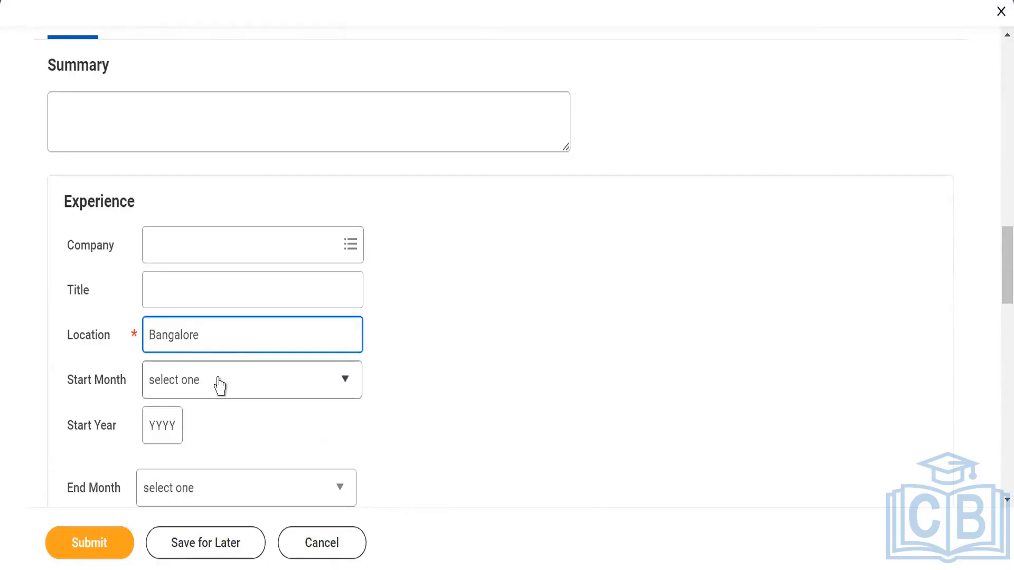
pyautogui.scroll(-8, 165, 410)
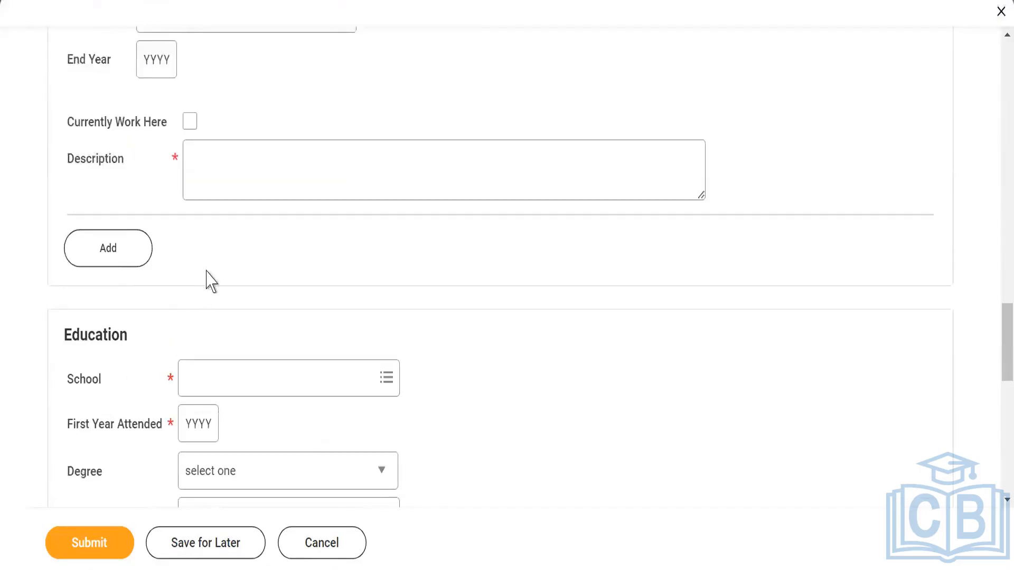
pyautogui.click(241, 166)
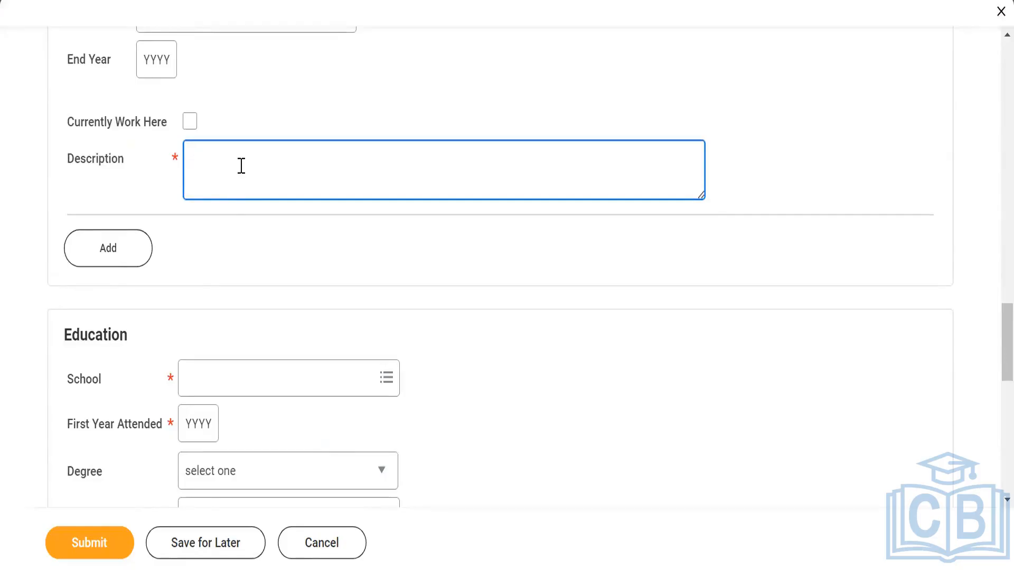
pyautogui.write('I am working as Workday')
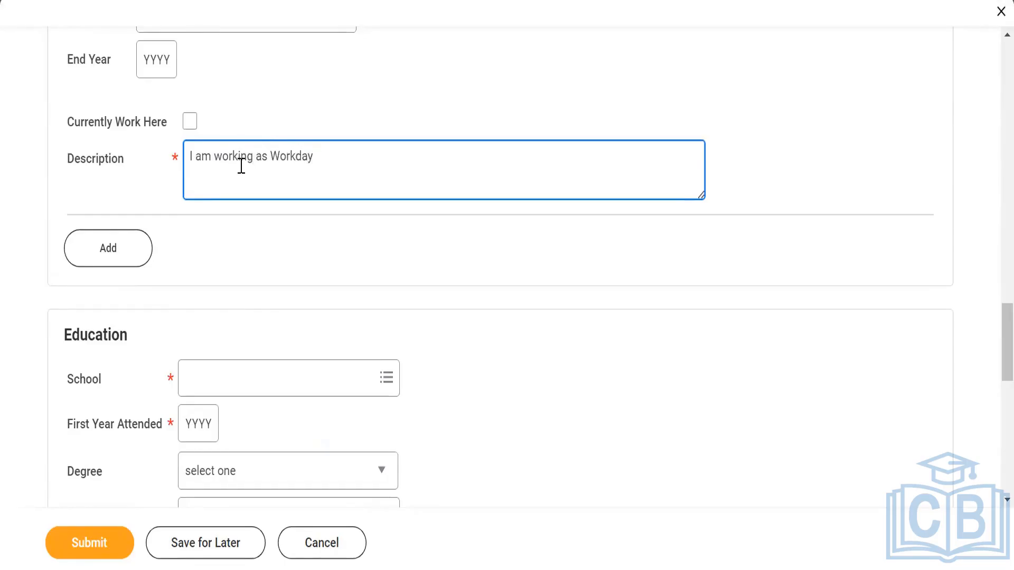
pyautogui.write(' Analyst')
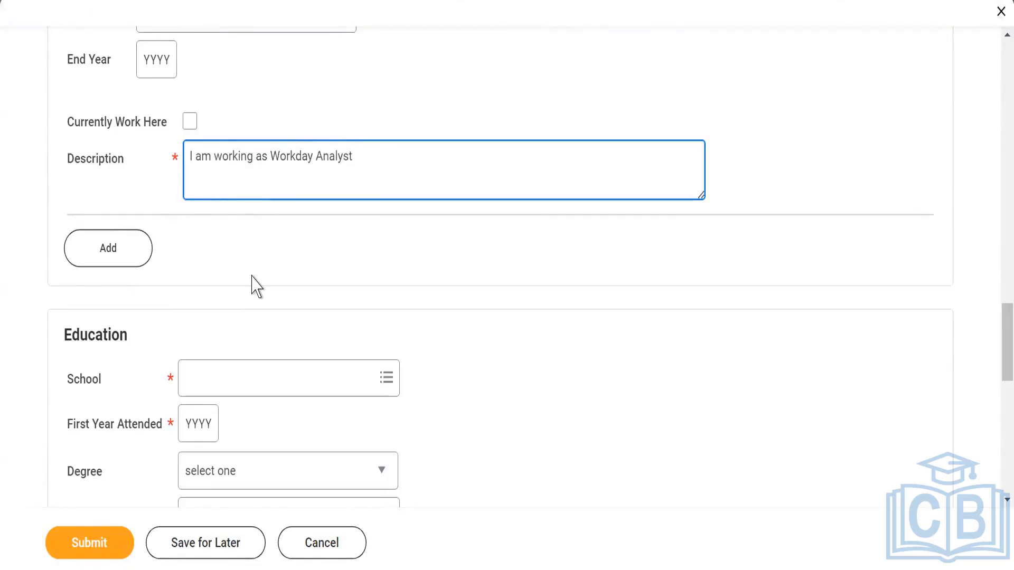
# Step: Browse the School options by country in the candidate's Education section
pyautogui.scroll(-3, 253, 285)
pyautogui.click(253, 189)
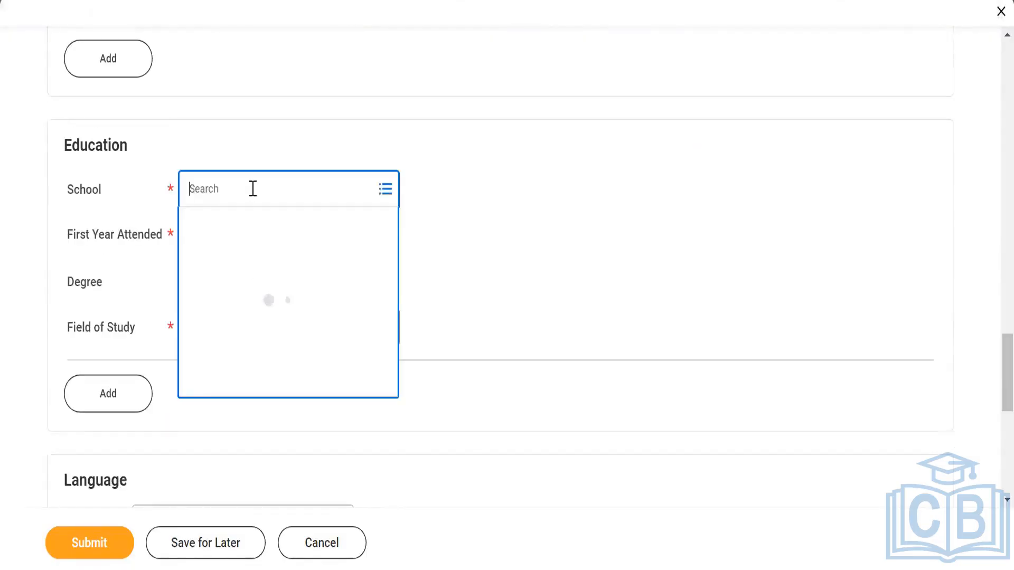
pyautogui.click(567, 198)
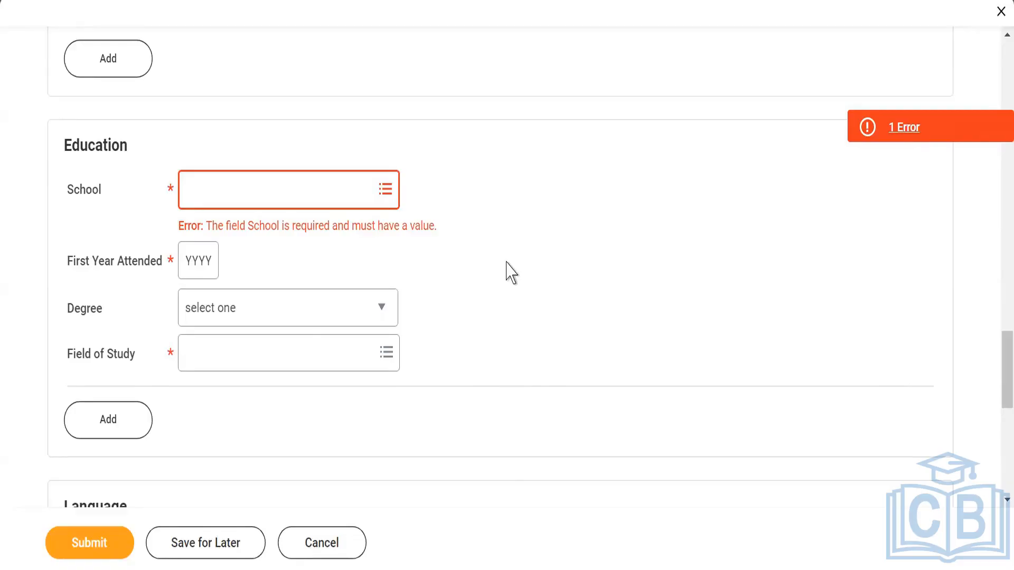
pyautogui.click(354, 200)
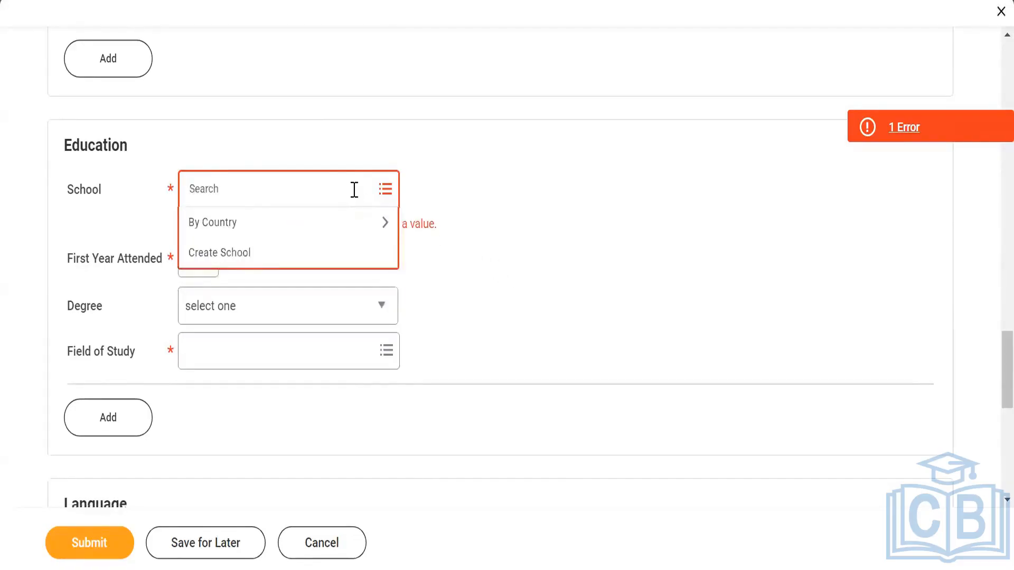
pyautogui.click(236, 234)
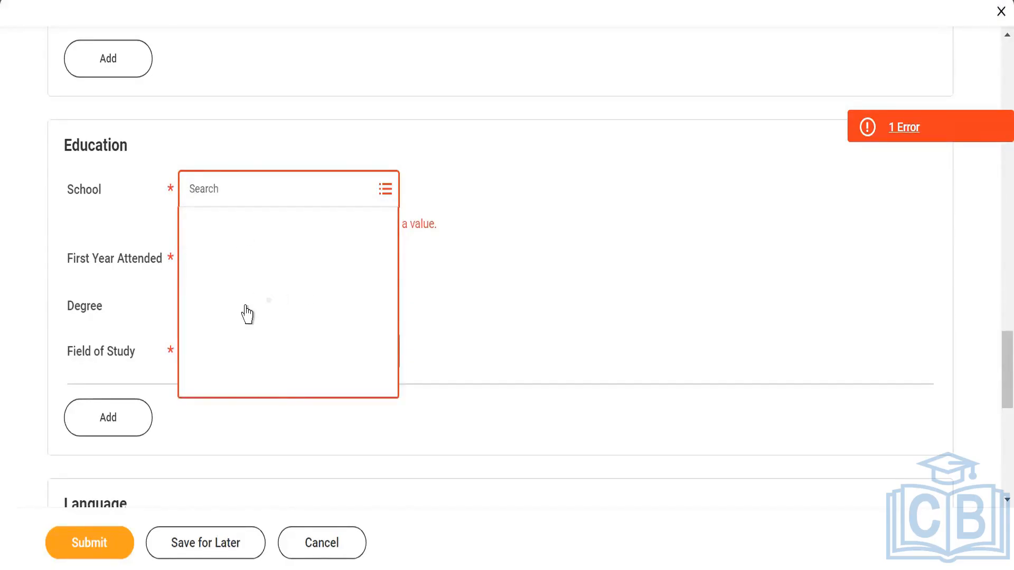
pyautogui.scroll(-10, 245, 412)
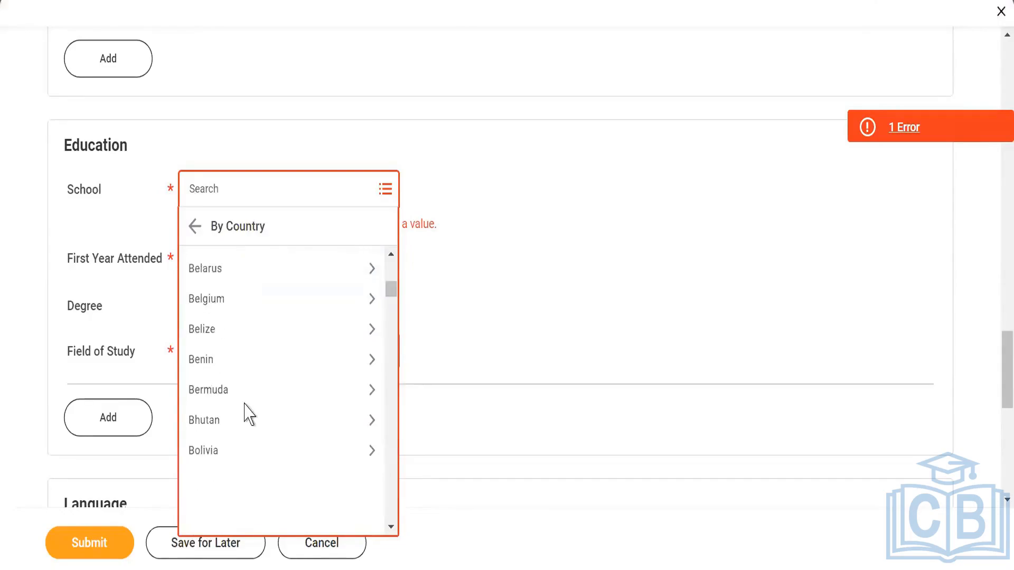
# Step: Search the schools for "india", choose Indian River State College, and set First Year Attended to 2010
pyautogui.click(228, 187)
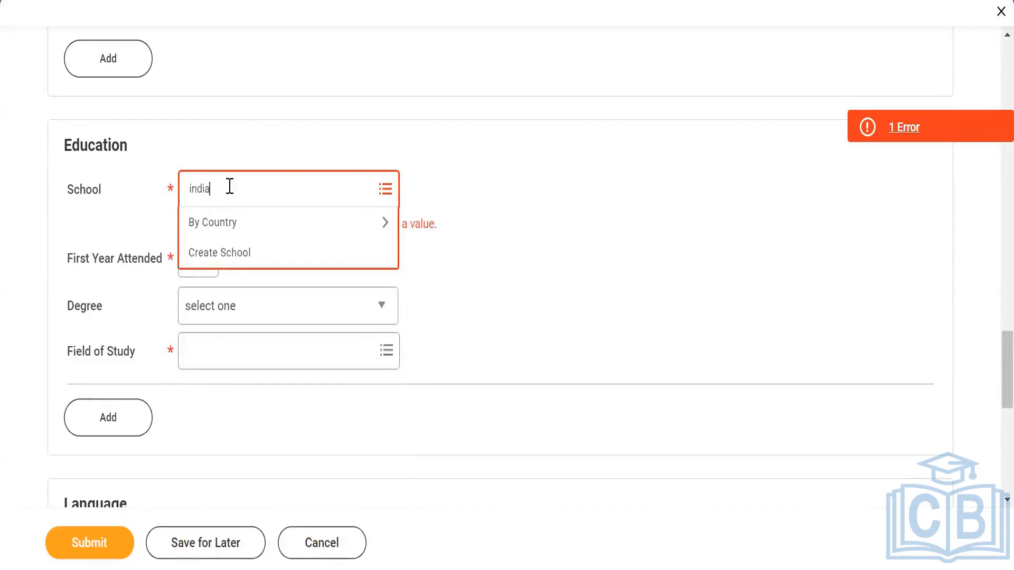
pyautogui.press('Return')
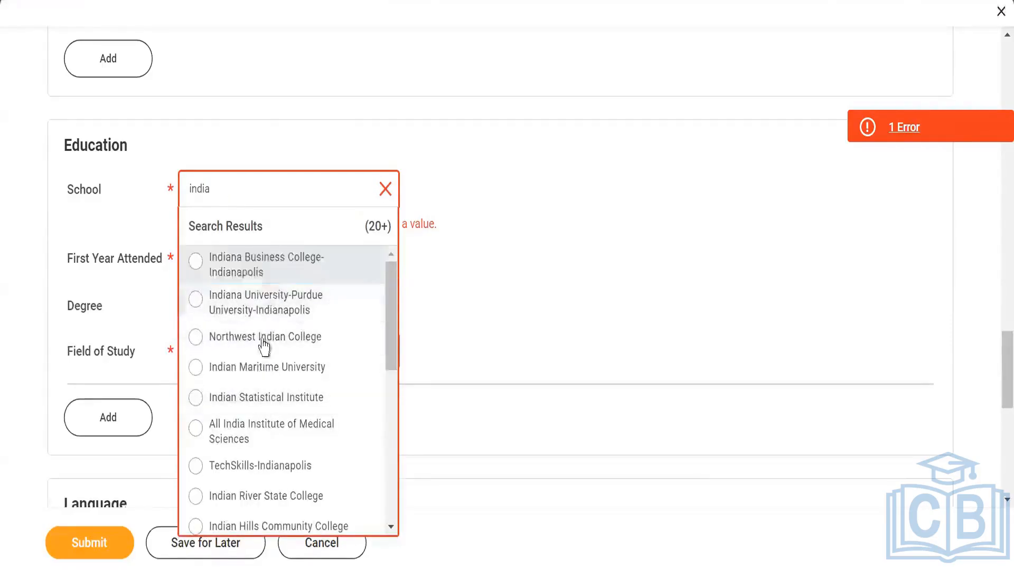
pyautogui.scroll(-2, 248, 451)
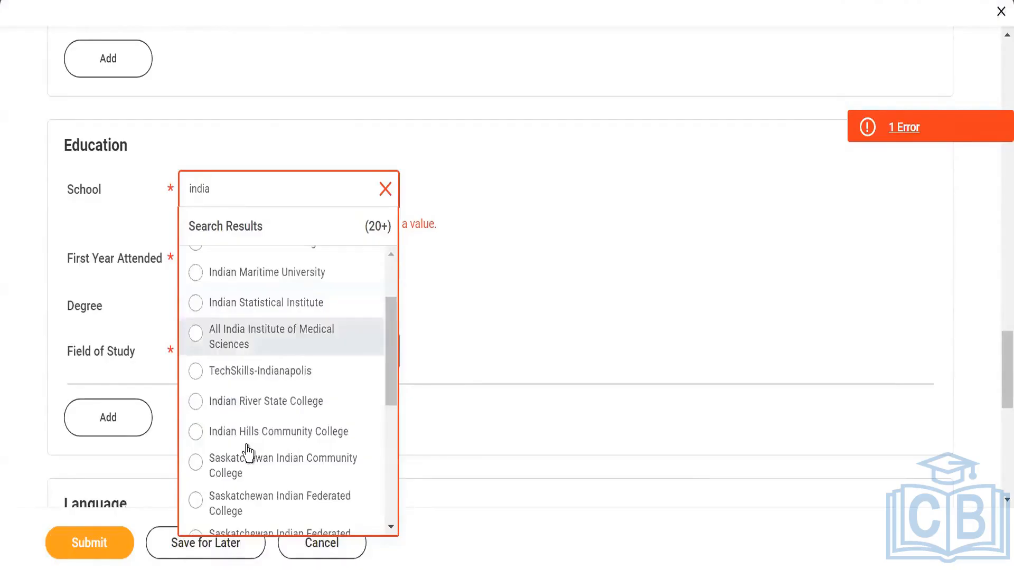
pyautogui.scroll(-2, 249, 450)
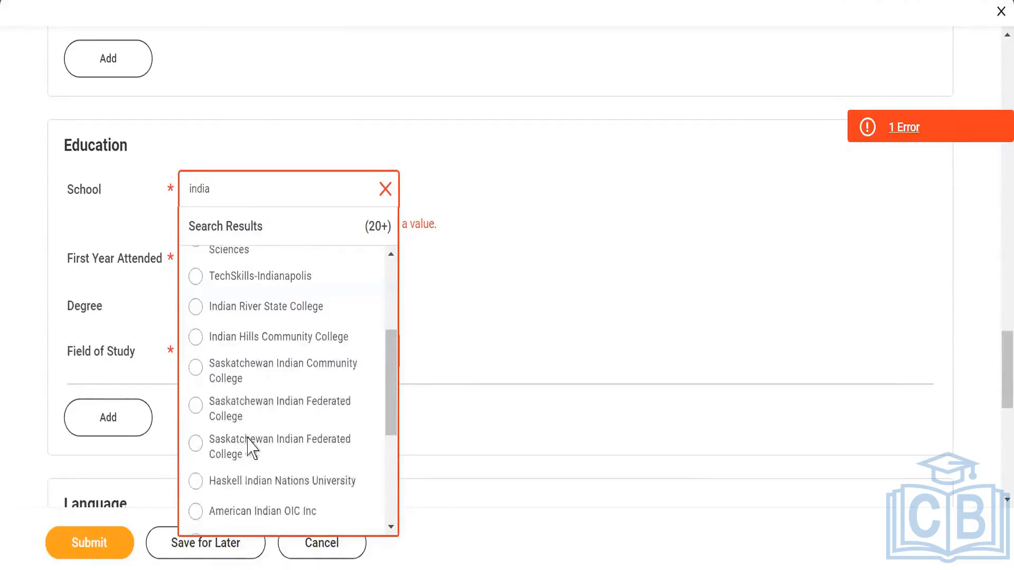
pyautogui.click(229, 316)
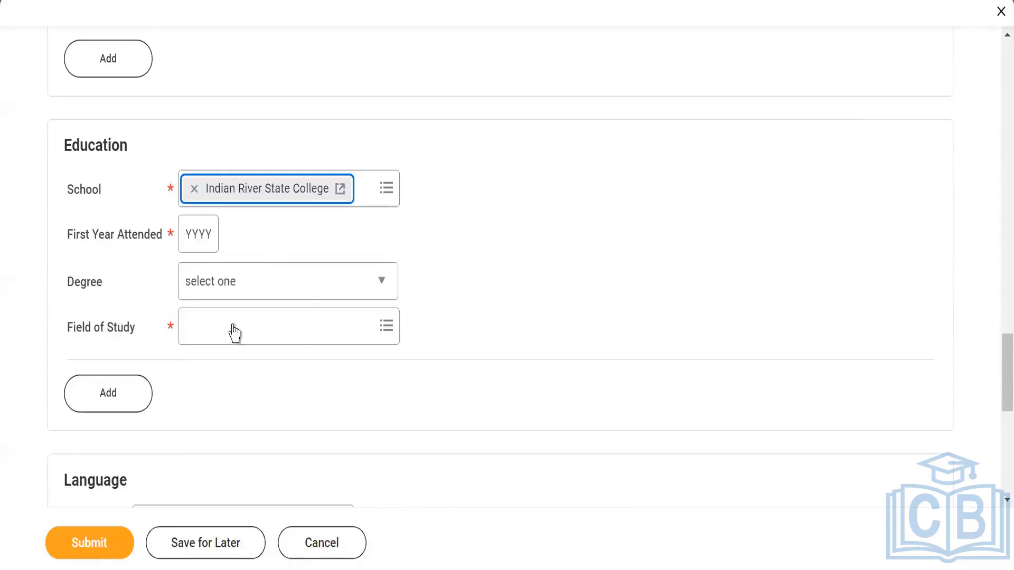
pyautogui.click(207, 235)
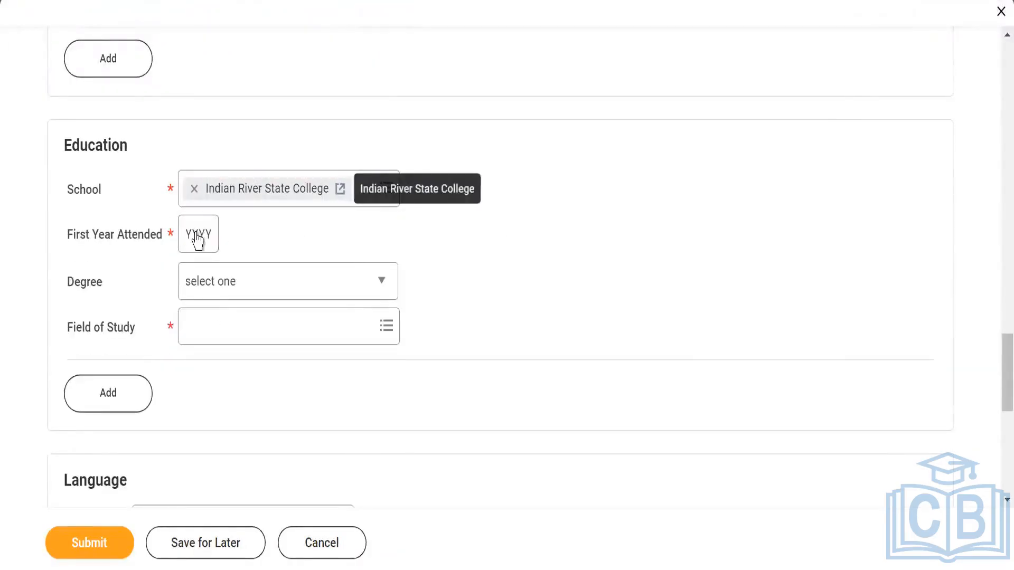
pyautogui.click(199, 236)
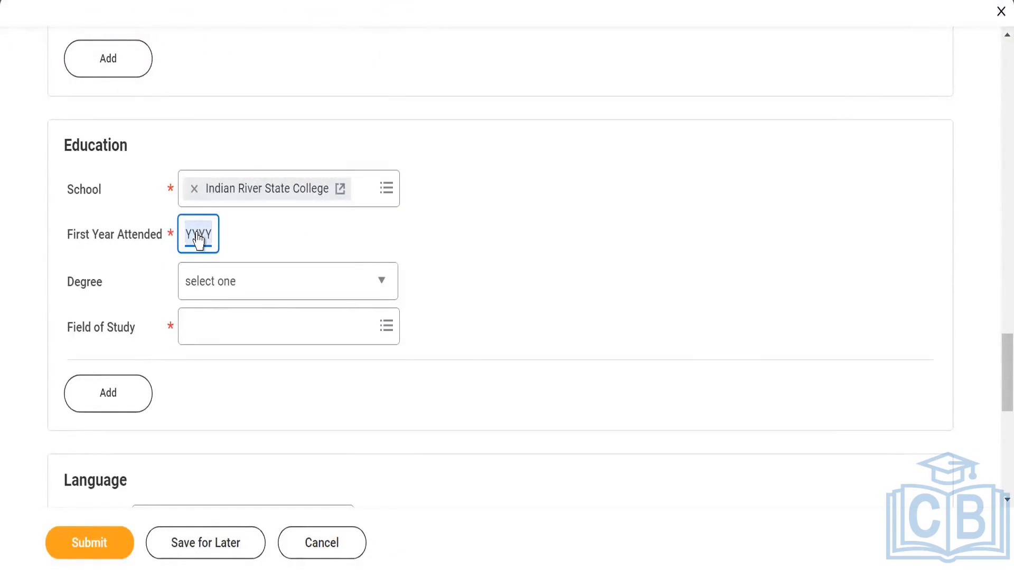
pyautogui.write('2010')
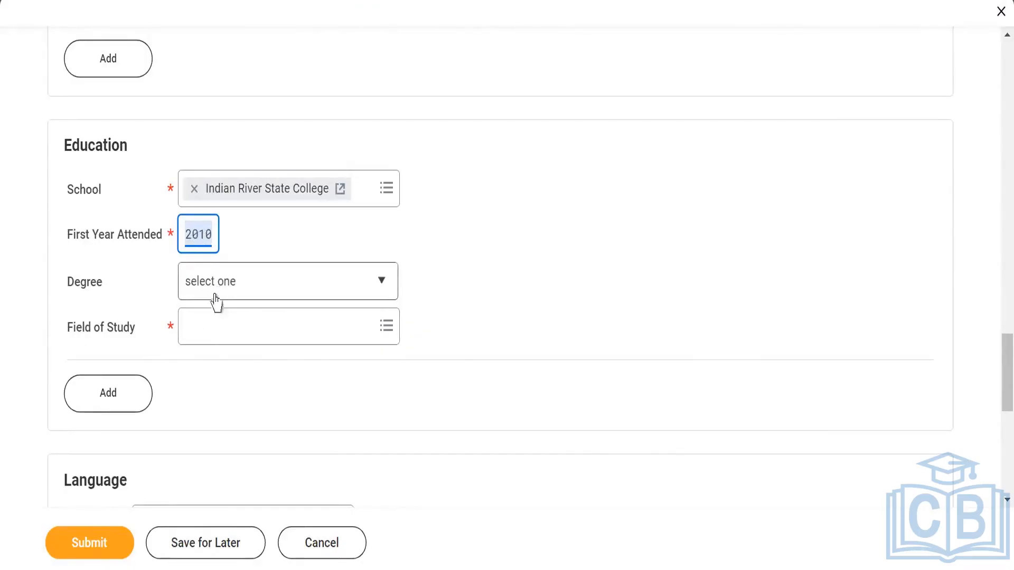
# Step: Choose Accounting as the Field of Study in the candidate's Education section
pyautogui.click(214, 332)
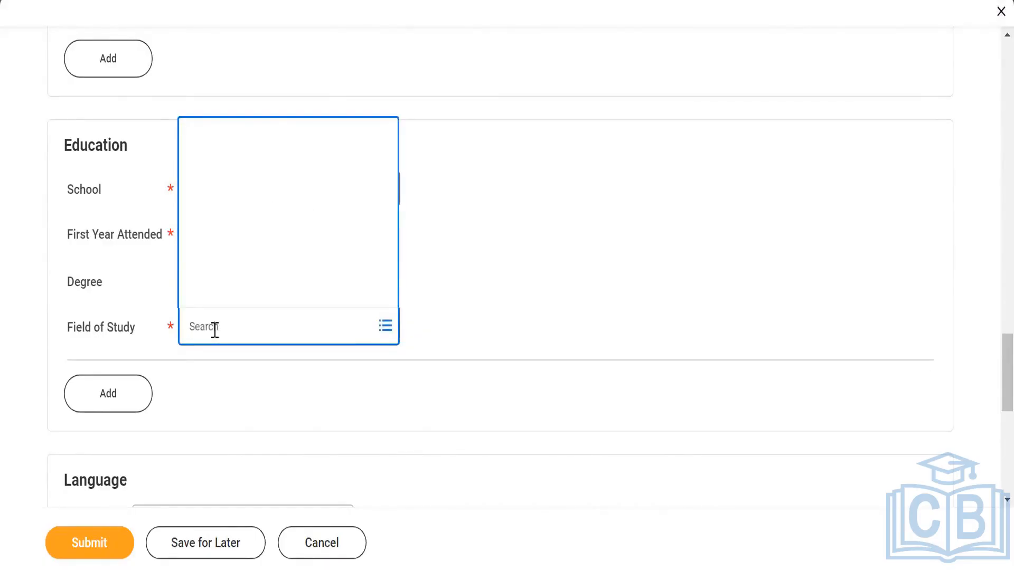
pyautogui.write('MBA')
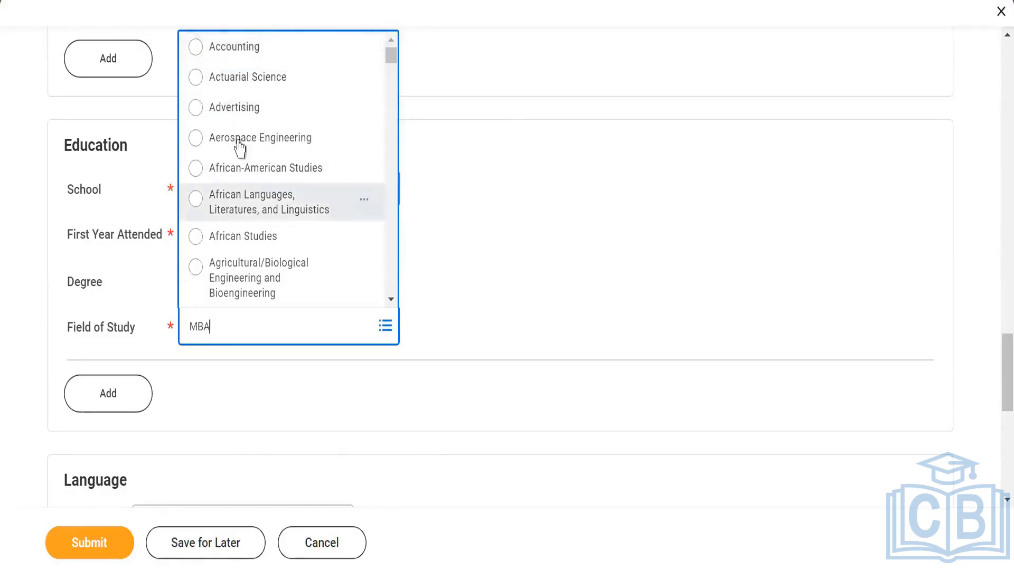
pyautogui.click(254, 50)
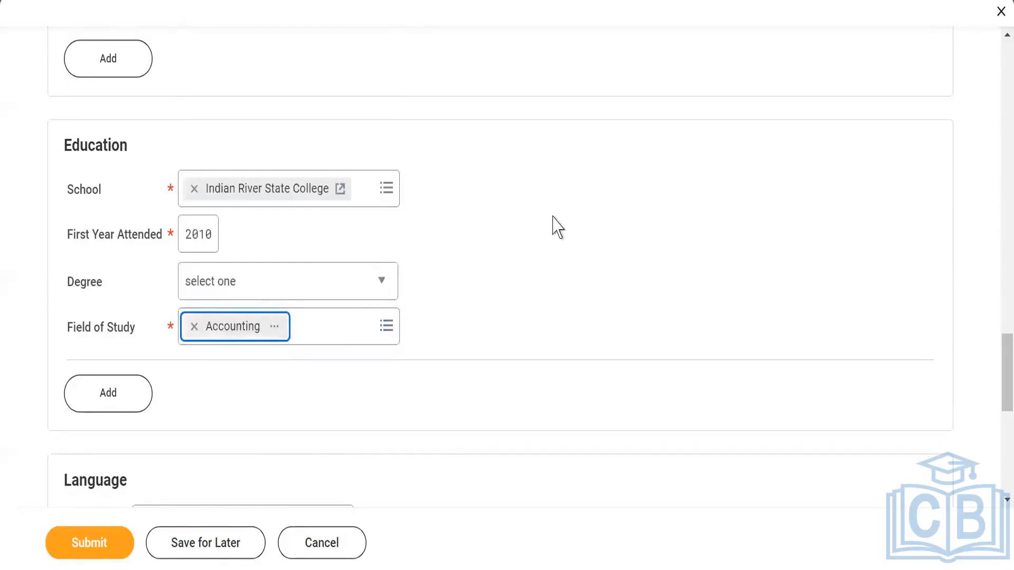
# Step: Set the candidate's language to English and try to submit the candidate
pyautogui.scroll(-3, 276, 325)
pyautogui.scroll(-5, 278, 330)
pyautogui.scroll(5, 248, 338)
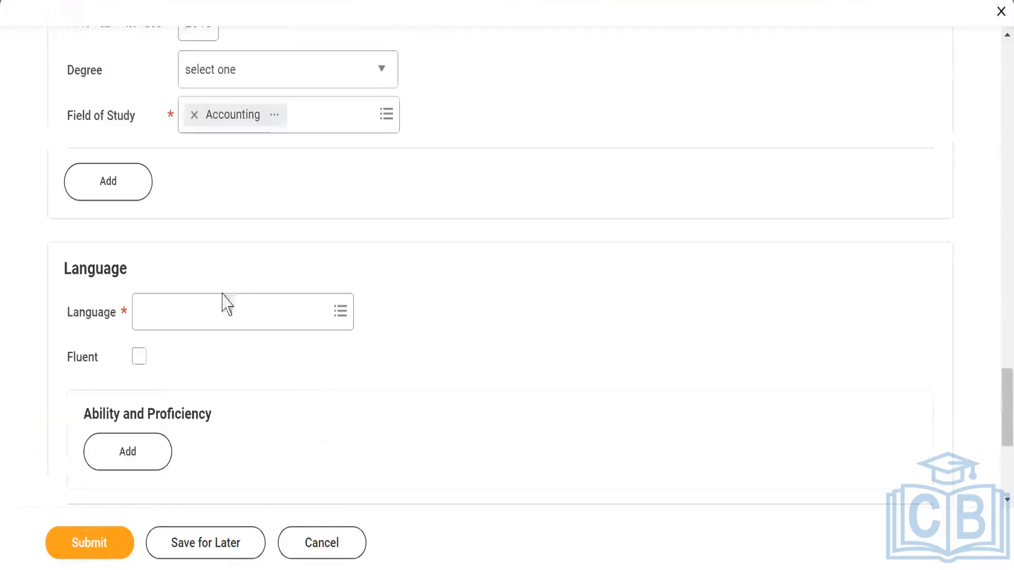
pyautogui.click(220, 314)
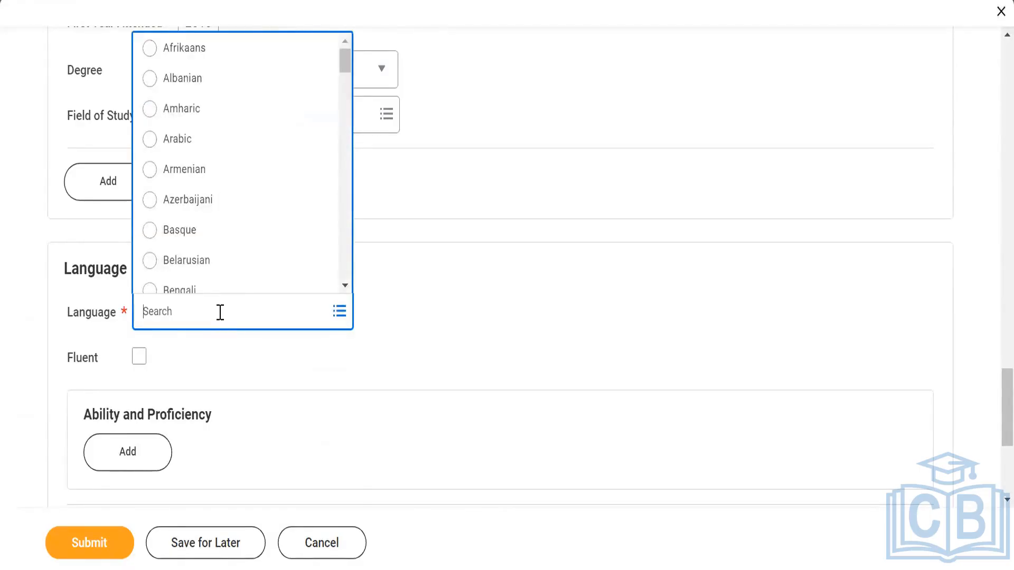
pyautogui.write('enn')
pyautogui.press('Return')
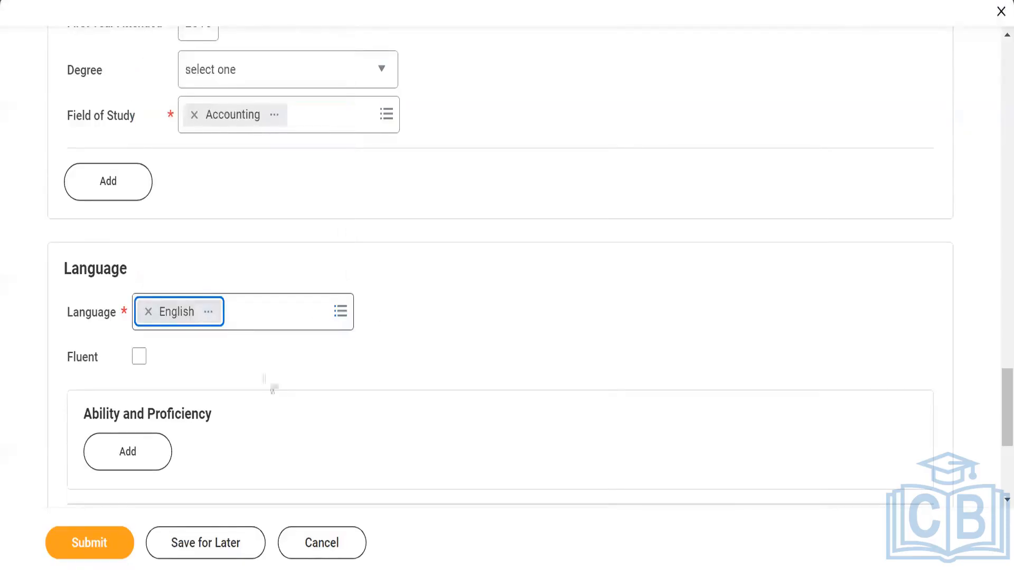
pyautogui.click(98, 543)
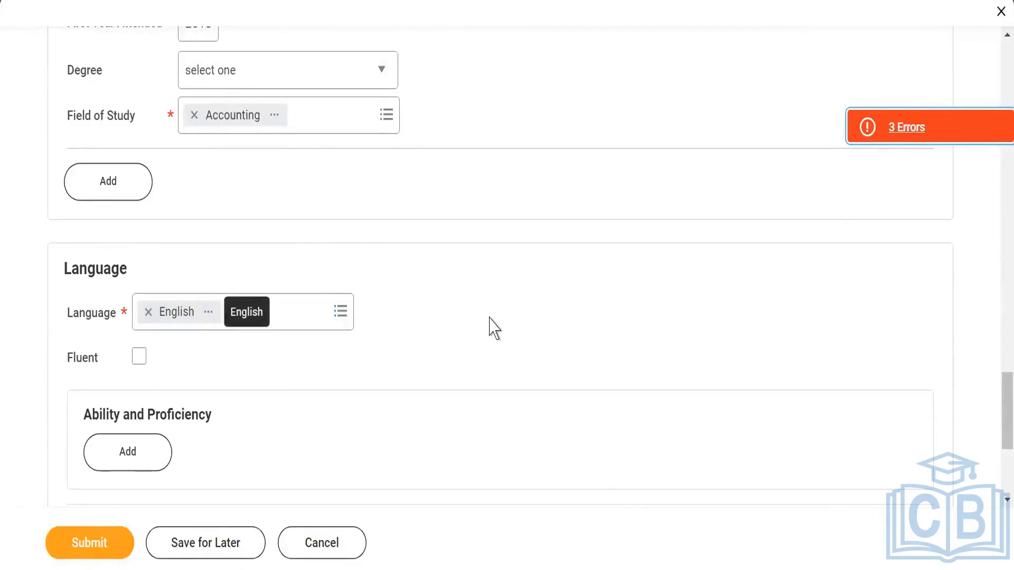
# Step: Set the candidate's Phone Device Type to Mobile and Country Phone Code to India (+91)
pyautogui.scroll(-5, 491, 328)
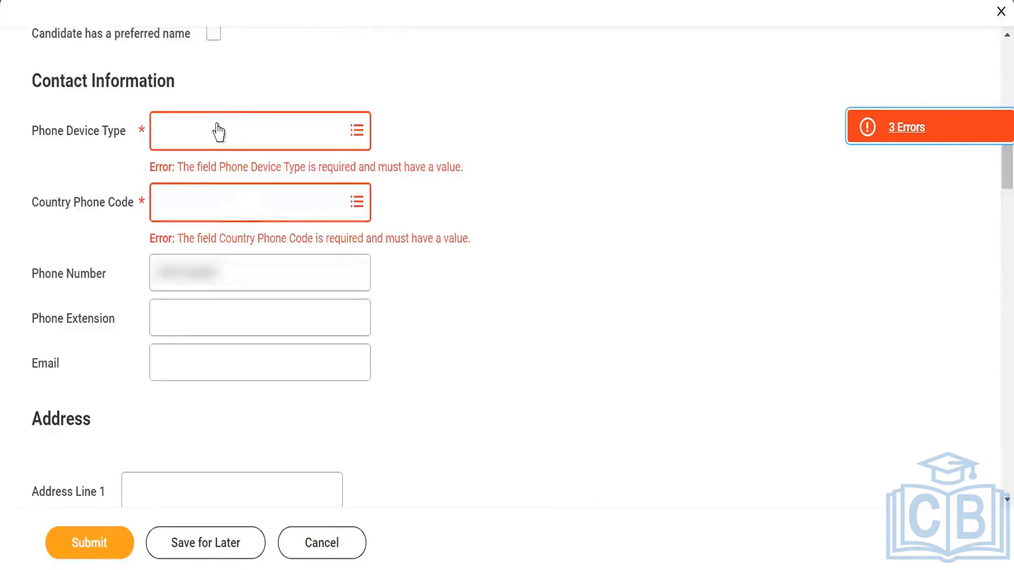
pyautogui.click(218, 126)
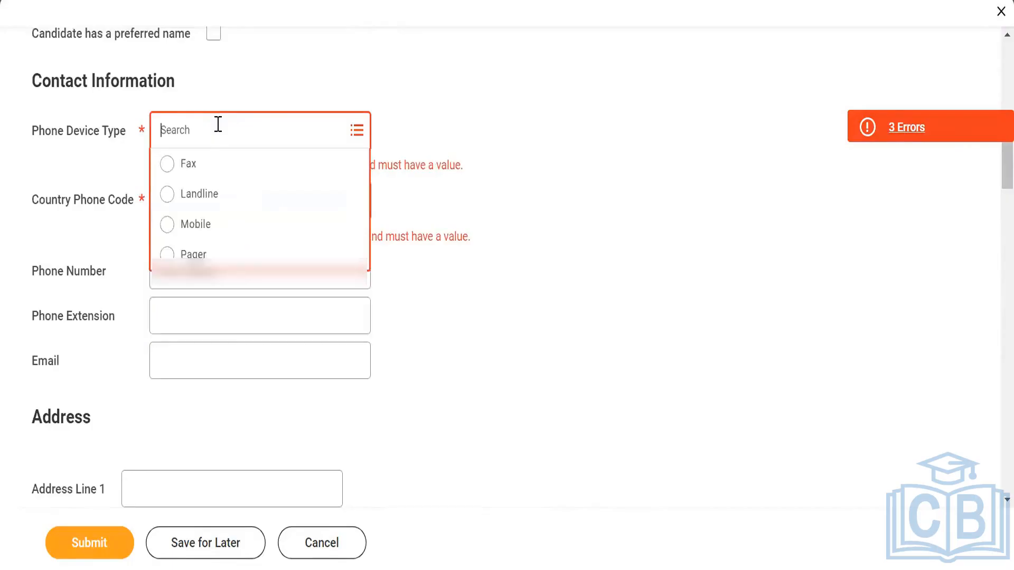
pyautogui.click(193, 226)
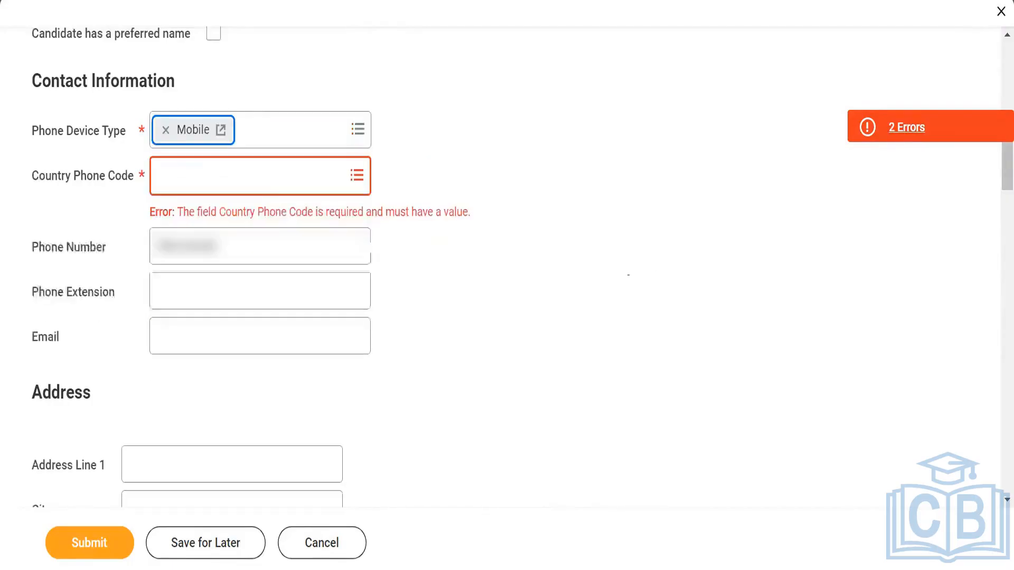
pyautogui.click(260, 175)
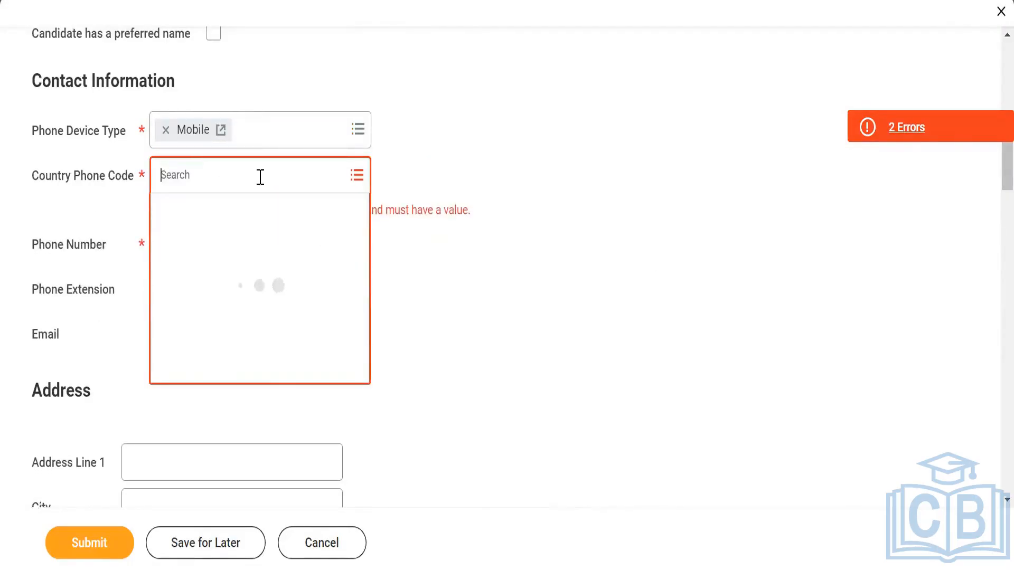
pyautogui.write('91')
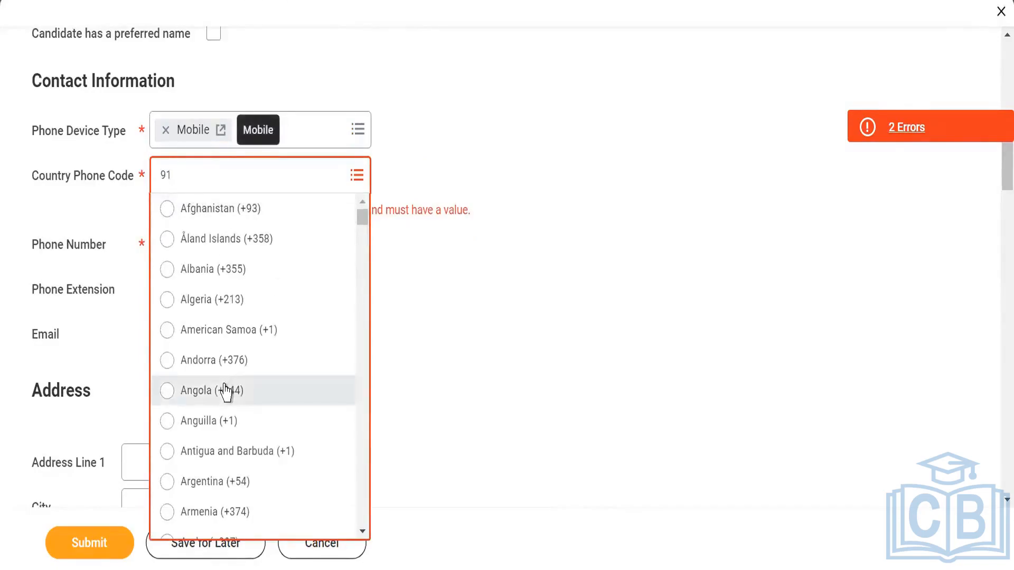
pyautogui.press('BackSpace')
pyautogui.write('ind')
pyautogui.press('Return')
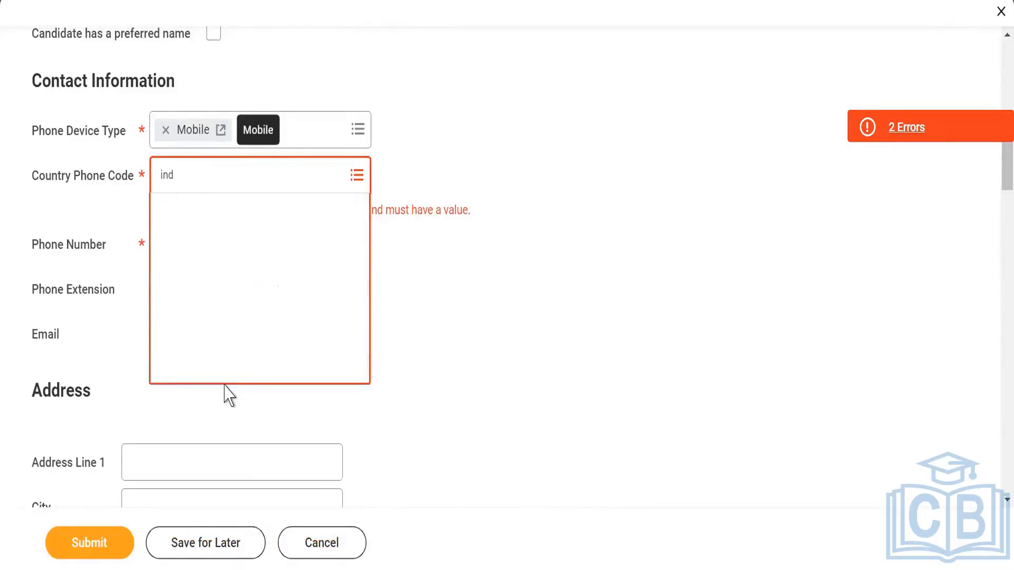
pyautogui.click(239, 250)
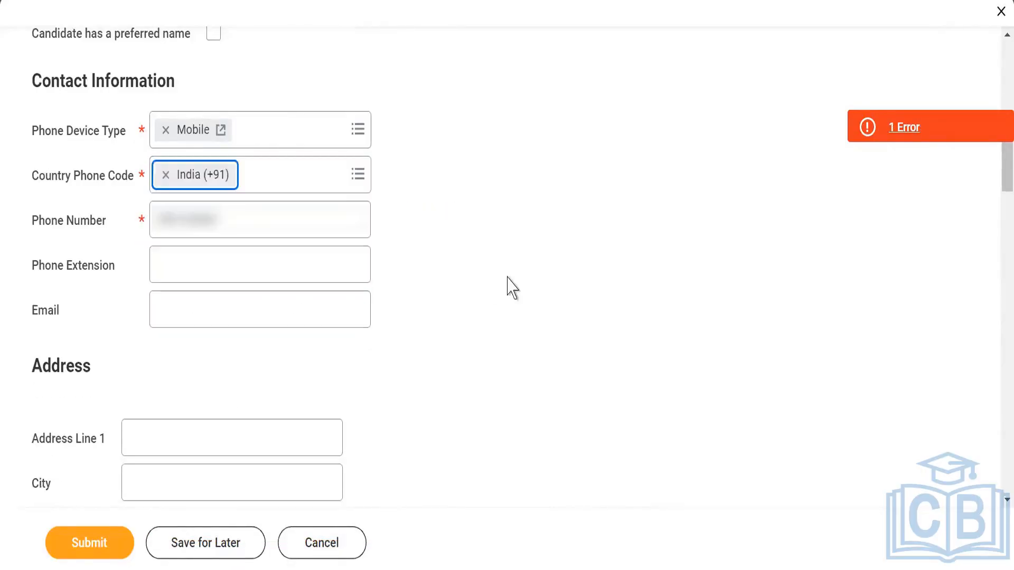
# Step: Upload Skims Logo.jpg as the candidate's Resume / Cover Letter, try to submit, and check the listed errors
pyautogui.scroll(7, 494, 322)
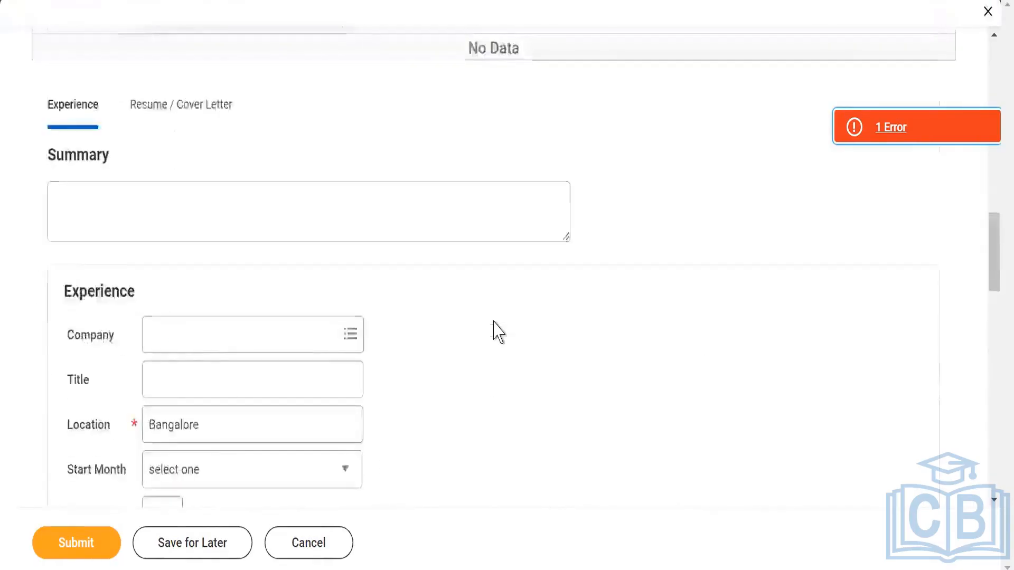
pyautogui.scroll(7, 498, 332)
pyautogui.scroll(-2, 498, 332)
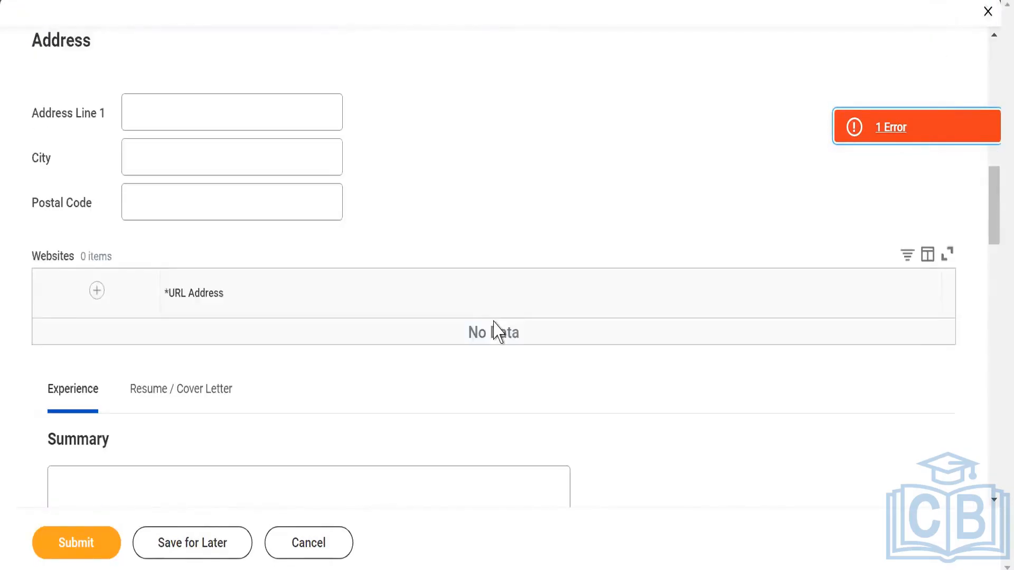
pyautogui.scroll(2, 495, 331)
pyautogui.scroll(-4, 476, 338)
pyautogui.click(185, 306)
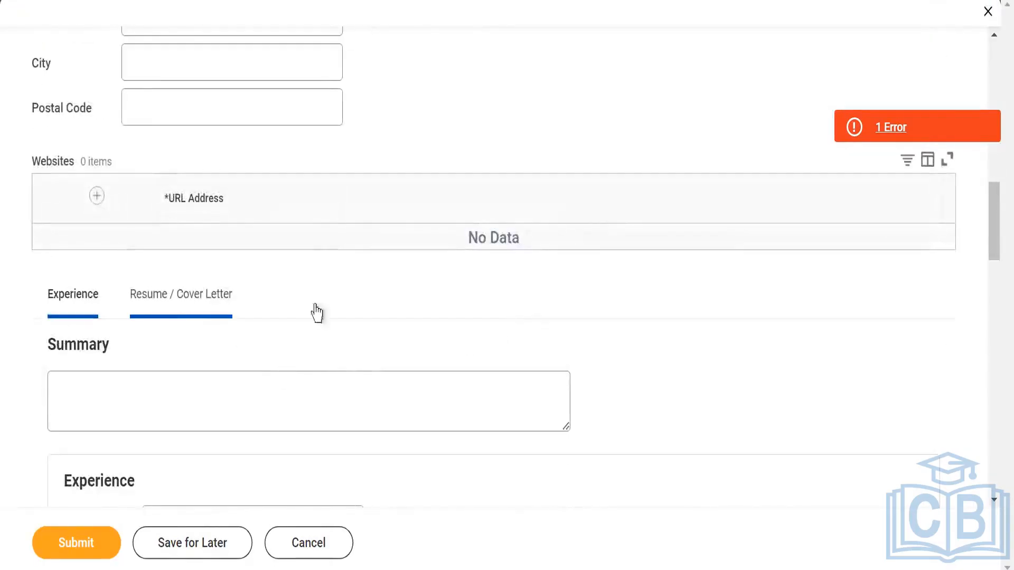
pyautogui.scroll(-4, 597, 214)
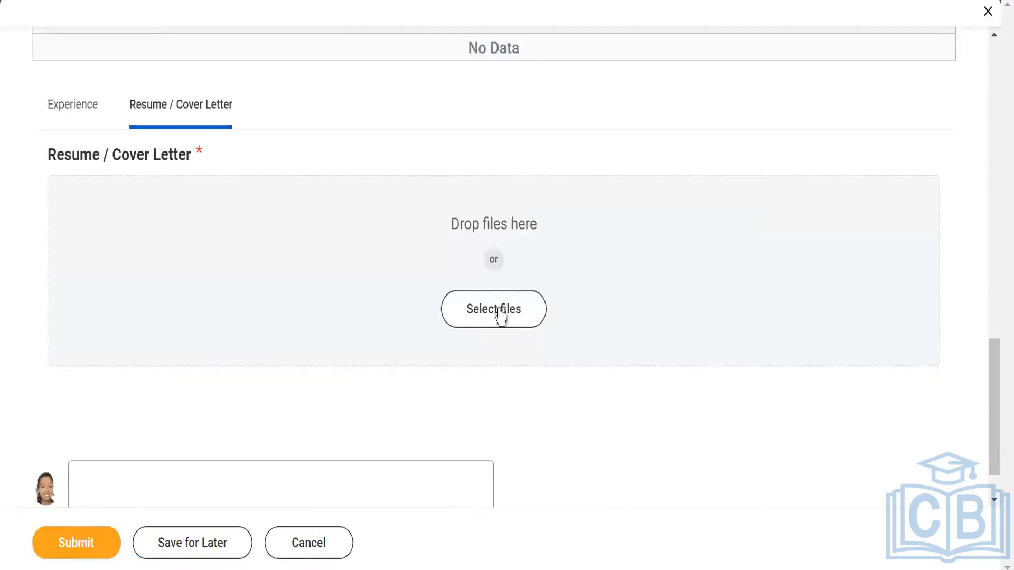
pyautogui.click(482, 316)
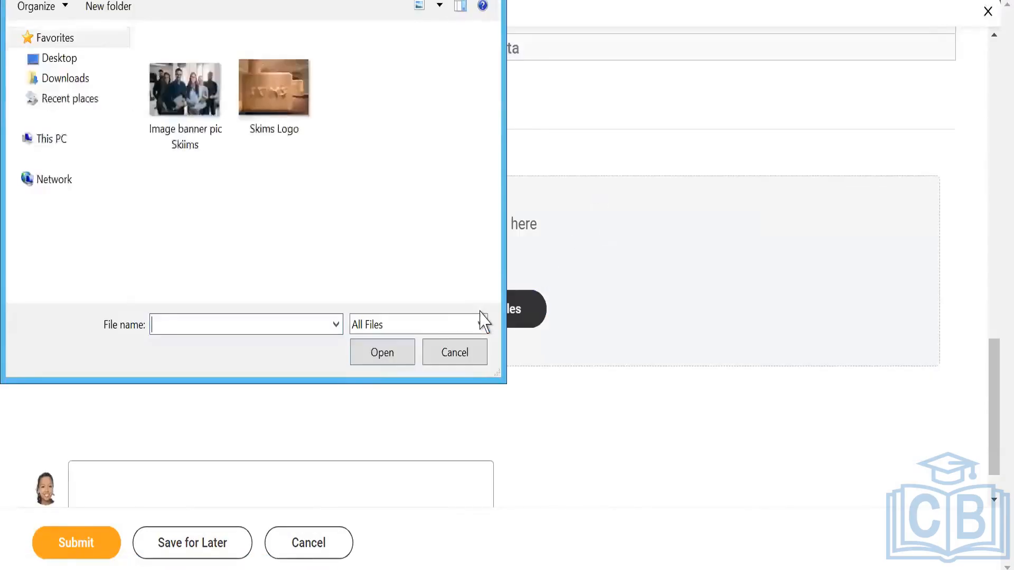
pyautogui.doubleClick(265, 99)
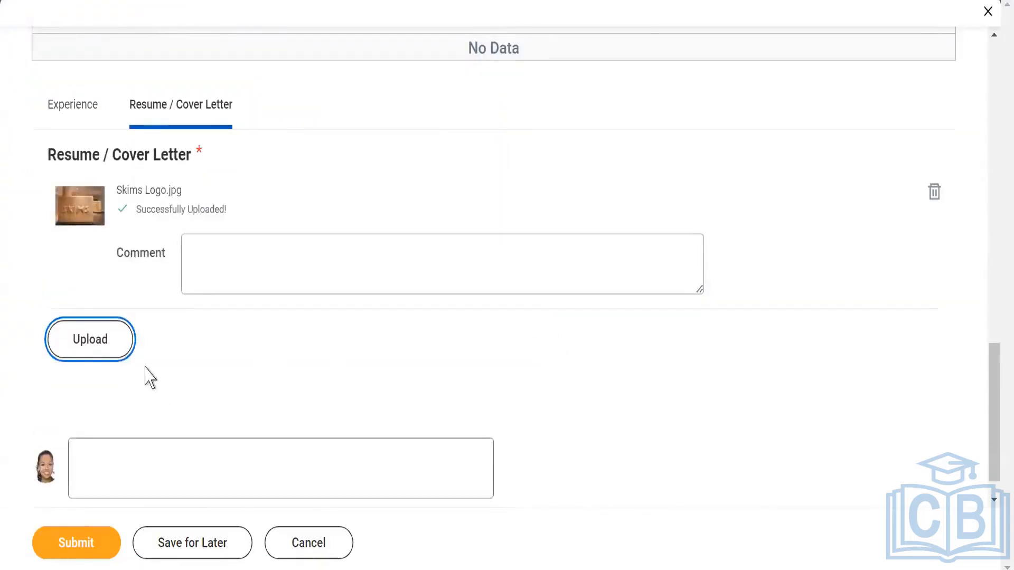
pyautogui.click(84, 552)
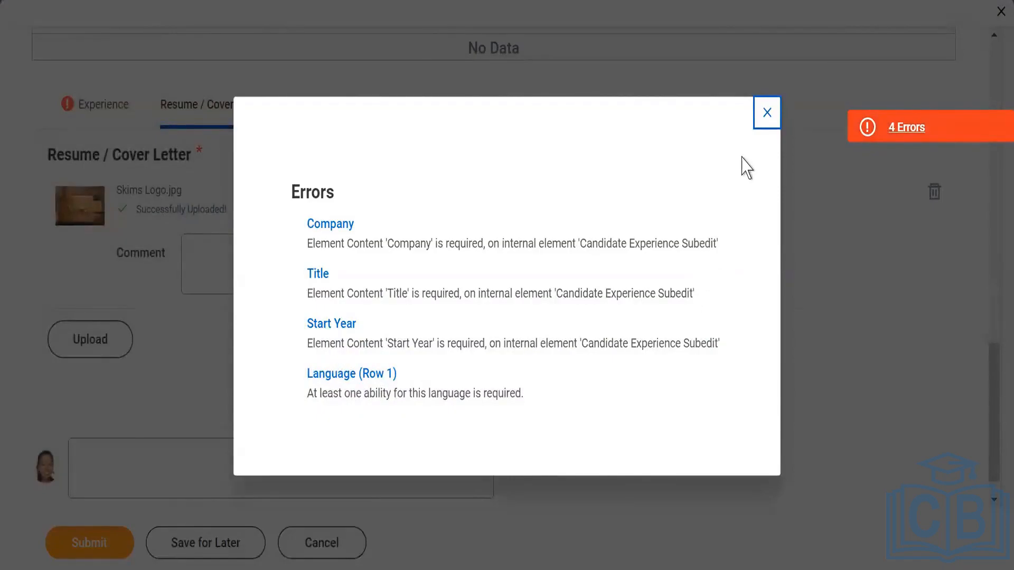
pyautogui.click(767, 113)
# Step: Set the company in the candidate's Experience section to Accenture and try to submit the candidate again
pyautogui.scroll(3, 136, 298)
pyautogui.click(94, 305)
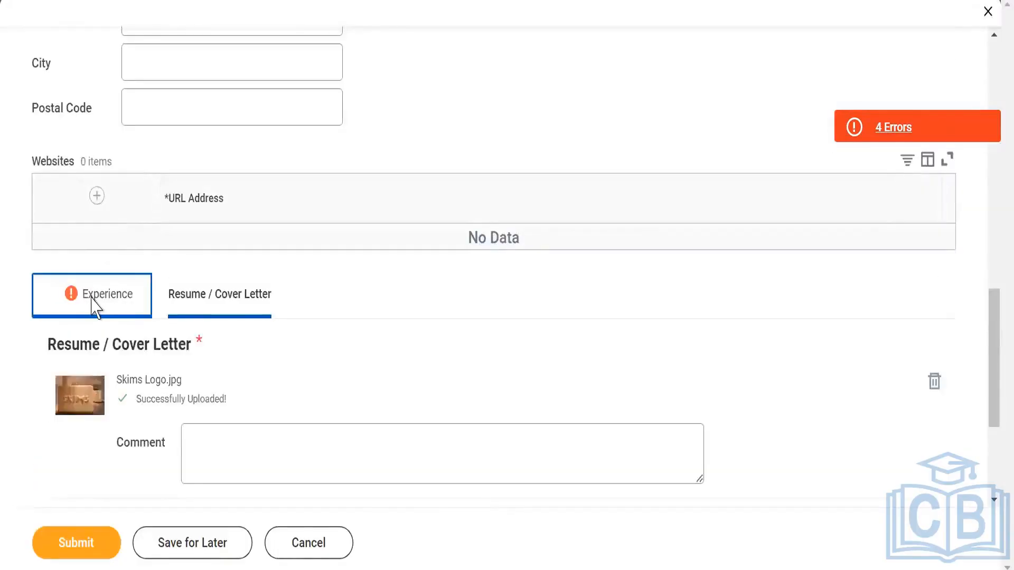
pyautogui.scroll(-3, 370, 311)
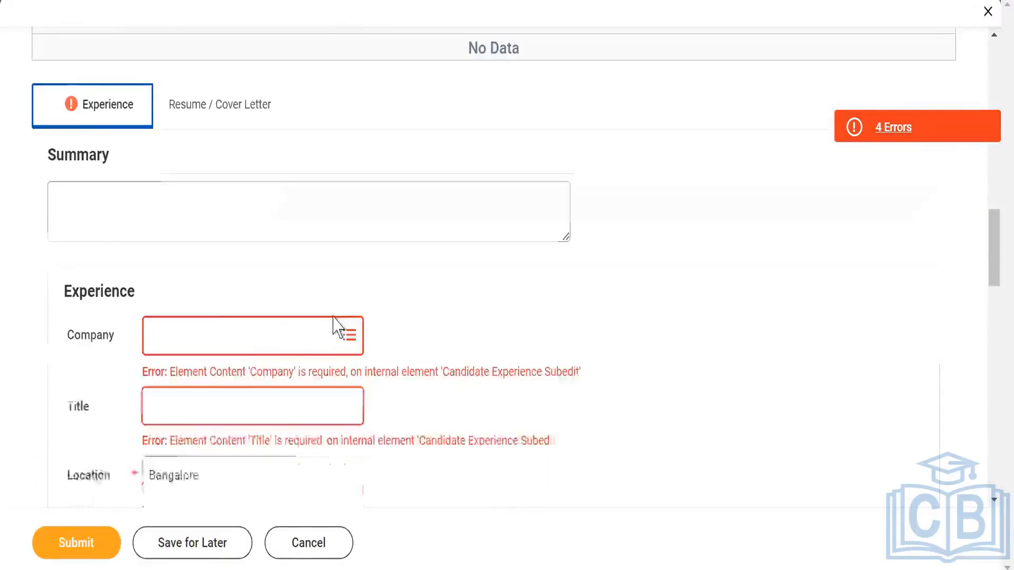
pyautogui.click(252, 334)
pyautogui.write('Accenture')
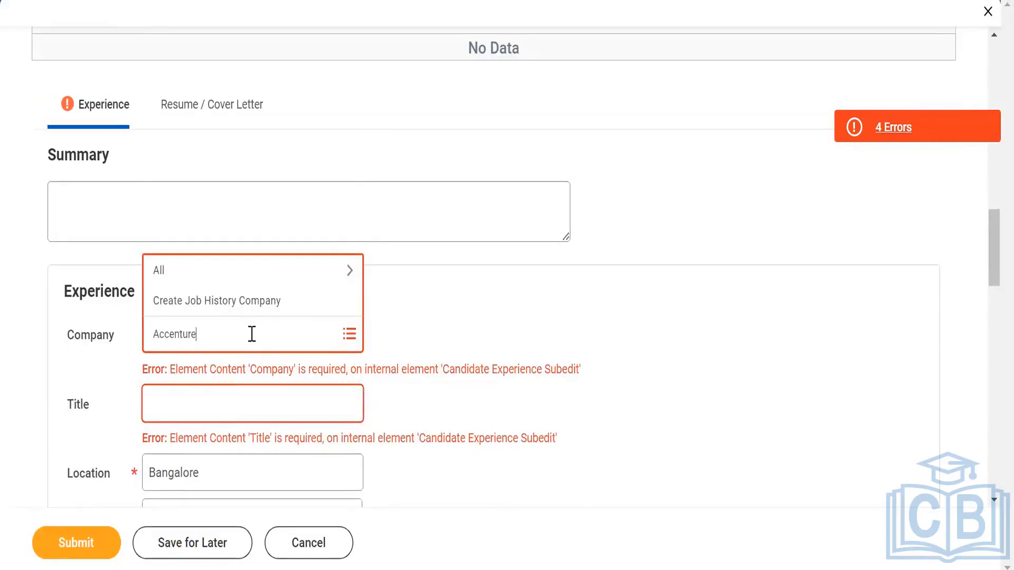
pyautogui.click(229, 413)
pyautogui.scroll(-3, 159, 464)
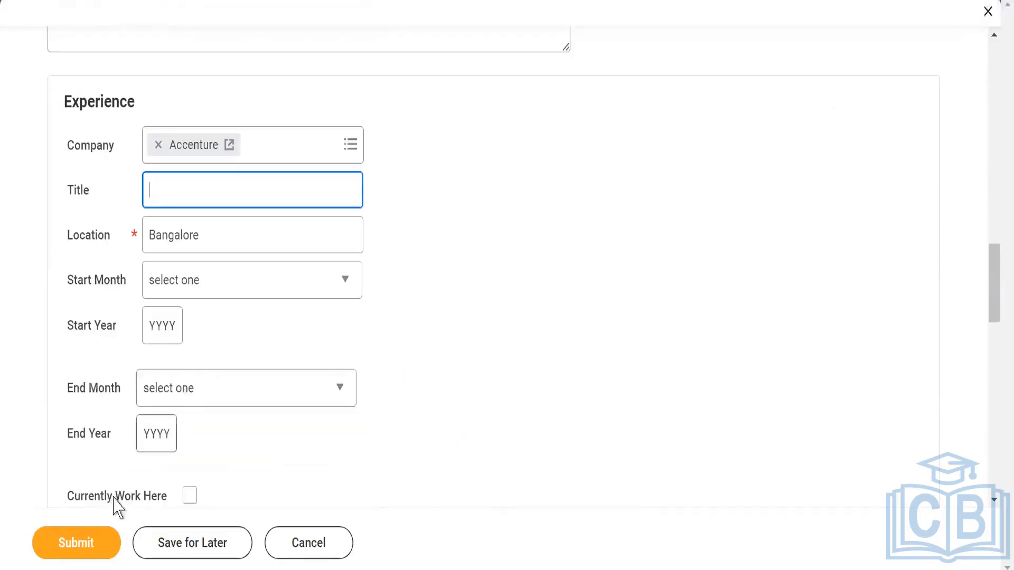
pyautogui.click(89, 549)
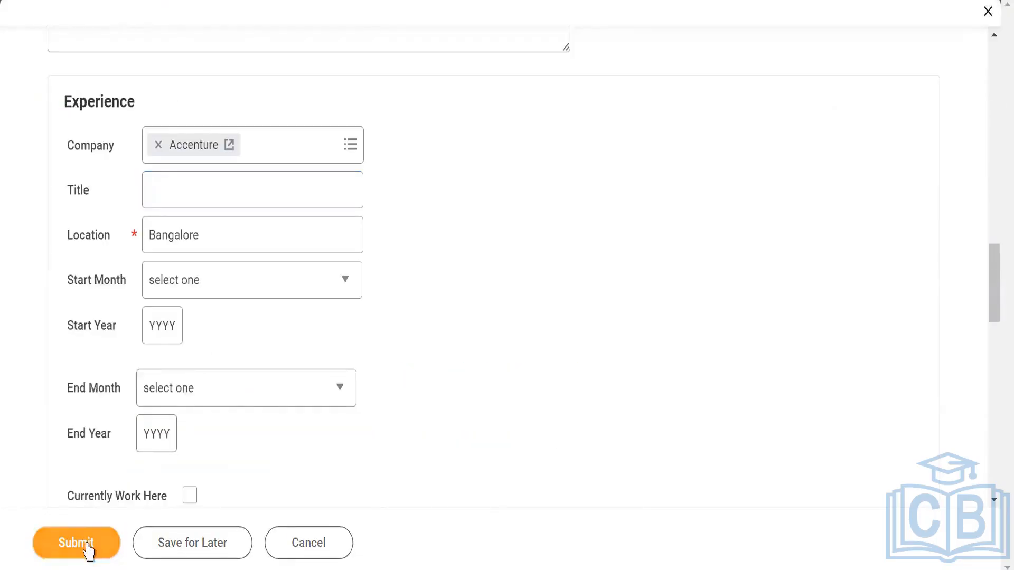
# Step: Enter the experience title "Workday analyst" and Start Year 2010, and resubmit the candidate
pyautogui.click(201, 181)
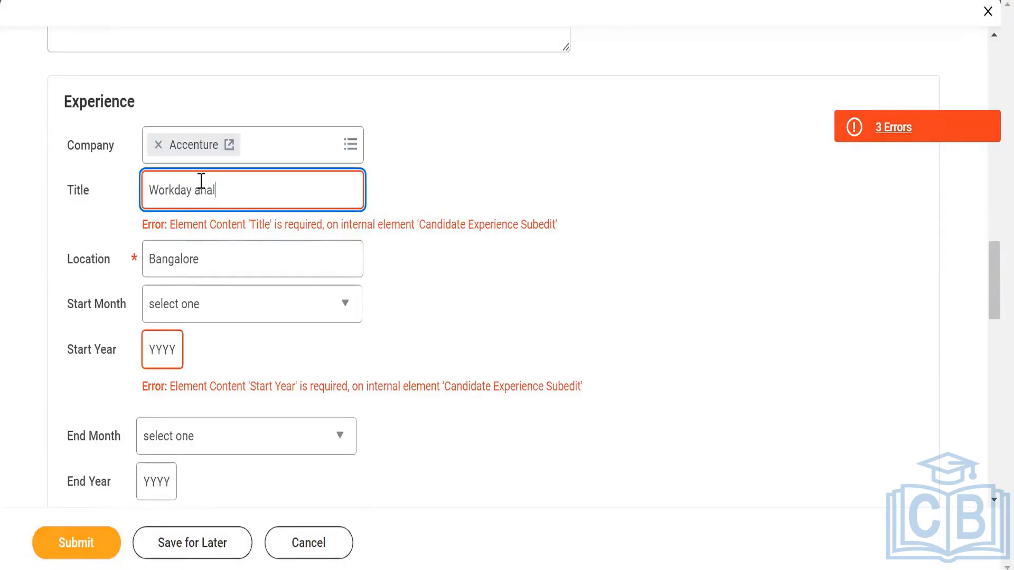
pyautogui.write('Workday analyst')
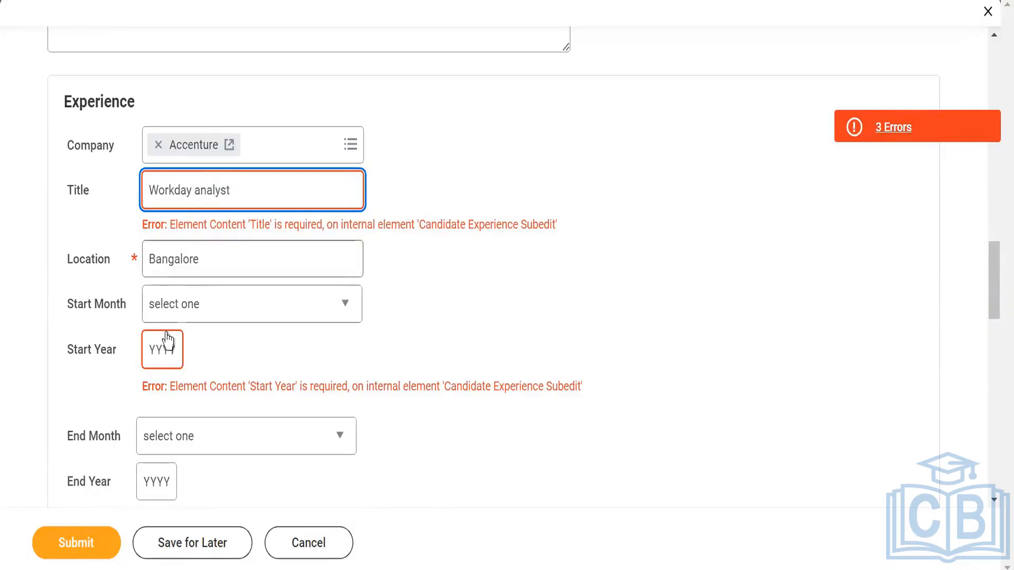
pyautogui.click(150, 345)
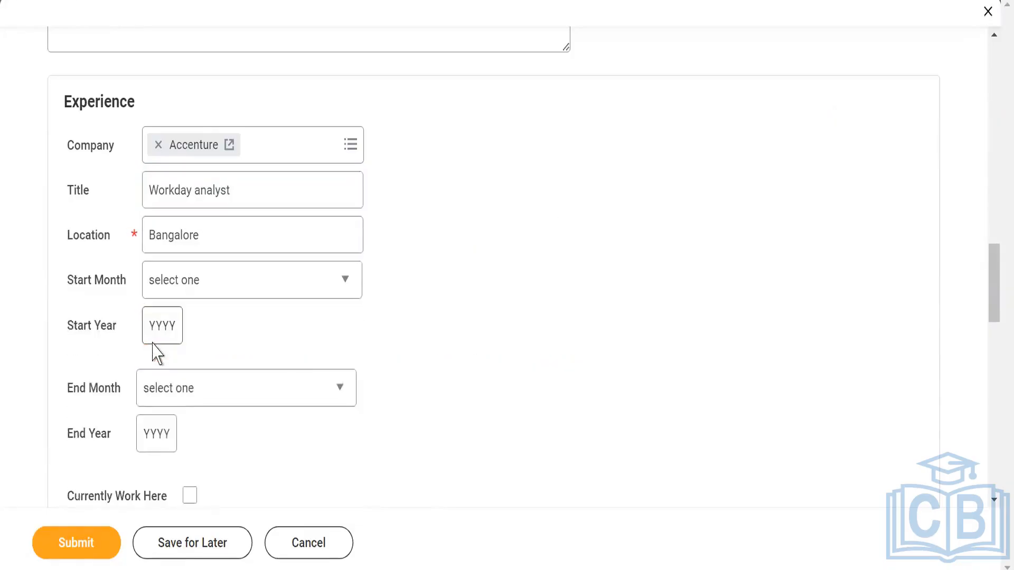
pyautogui.click(152, 332)
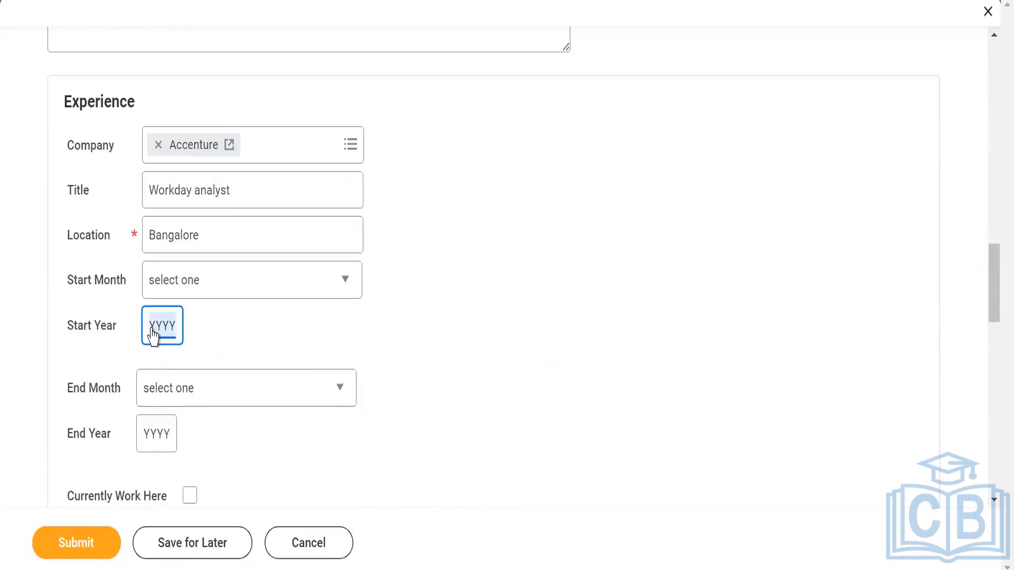
pyautogui.write('2010')
pyautogui.click(75, 552)
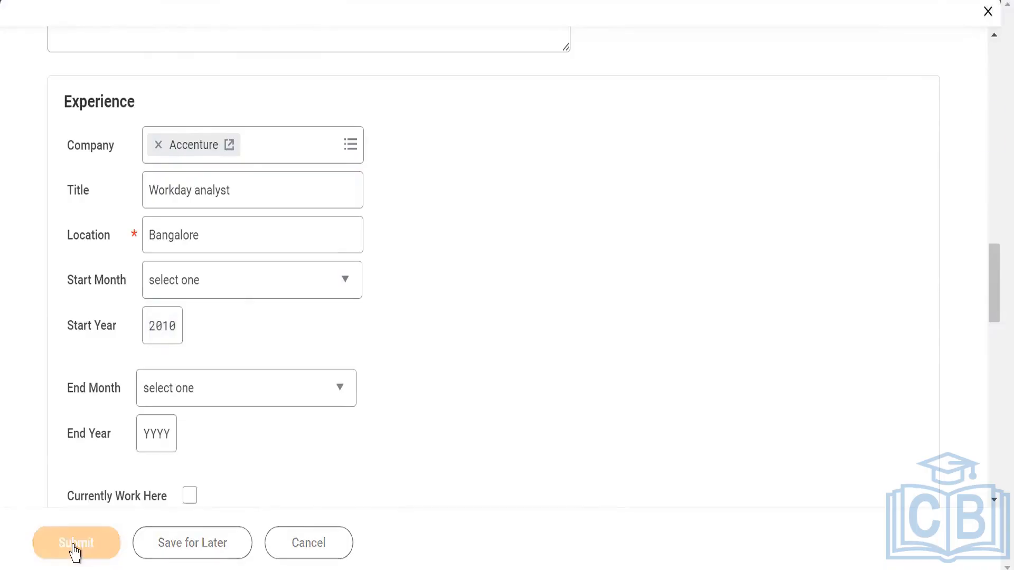
# Step: Check the submission error, mark the candidate's English language entry as Fluent, and add the ability Speaking
pyautogui.click(896, 130)
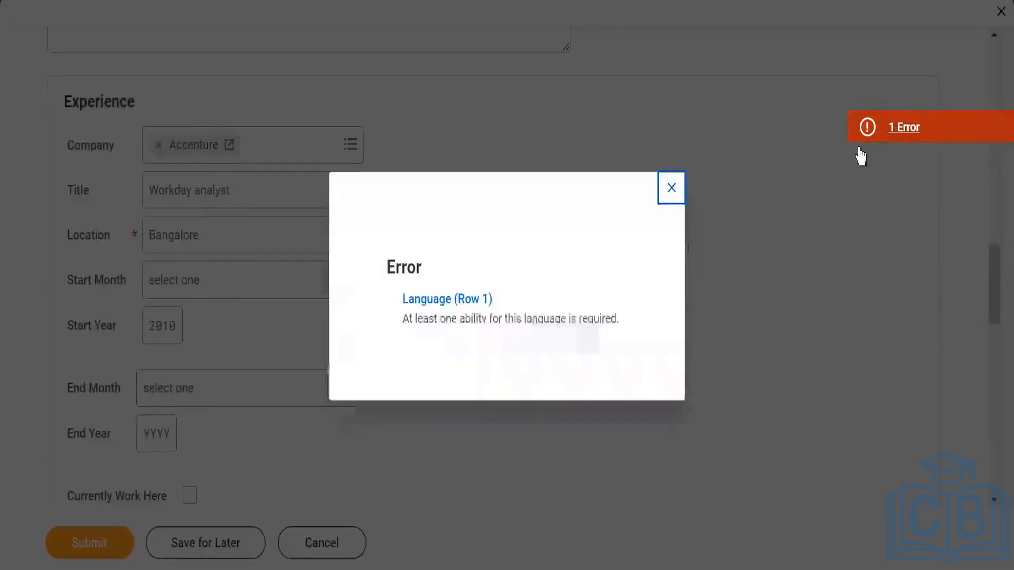
pyautogui.click(671, 187)
pyautogui.scroll(-9, 469, 294)
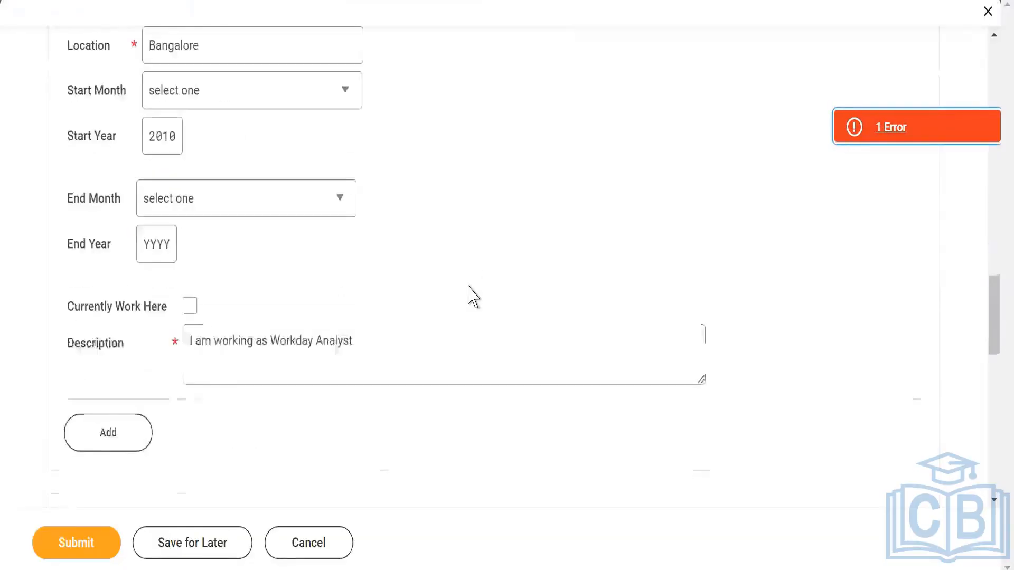
pyautogui.scroll(-2, 469, 287)
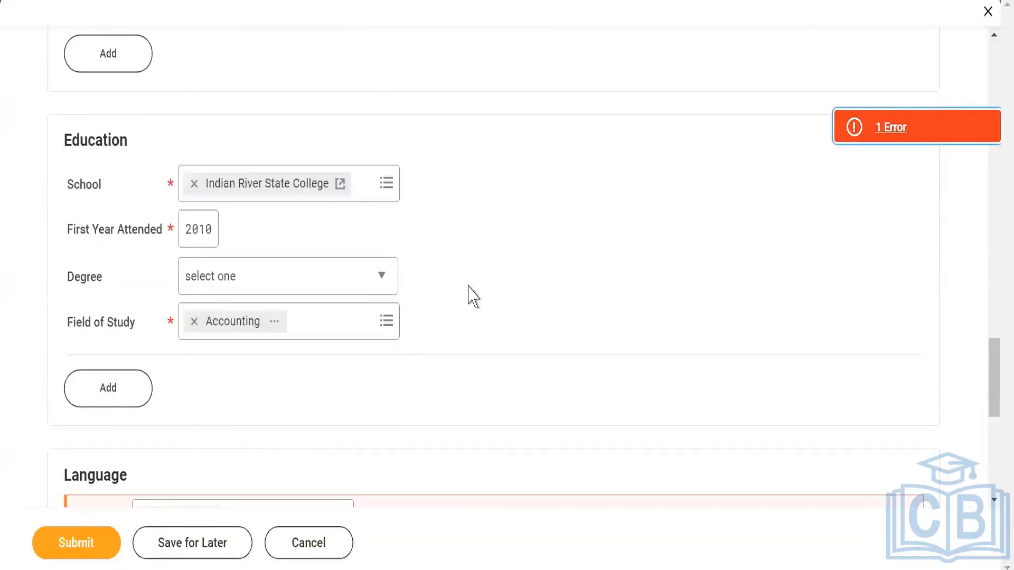
pyautogui.scroll(-4, 469, 294)
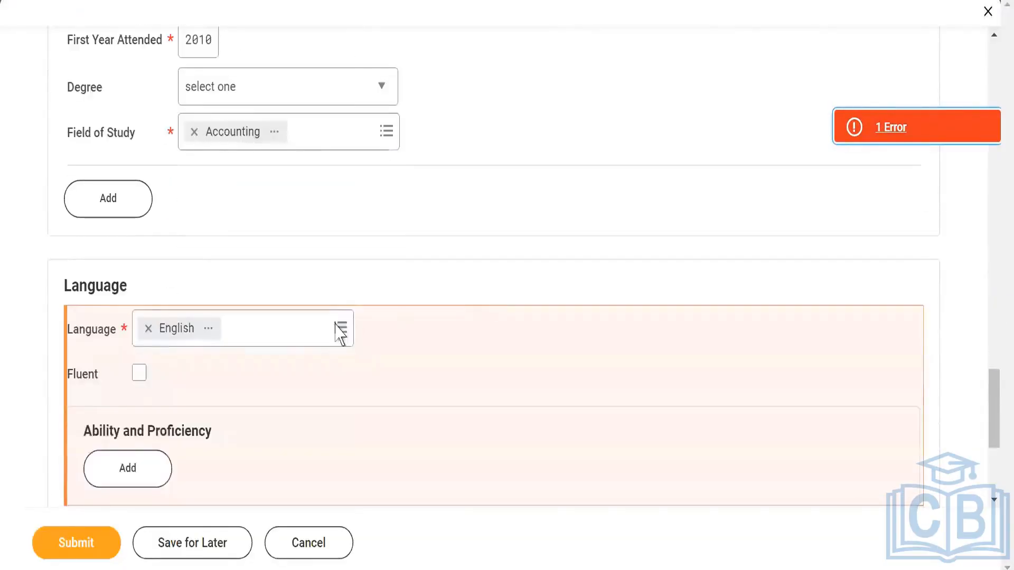
pyautogui.click(138, 376)
pyautogui.click(136, 472)
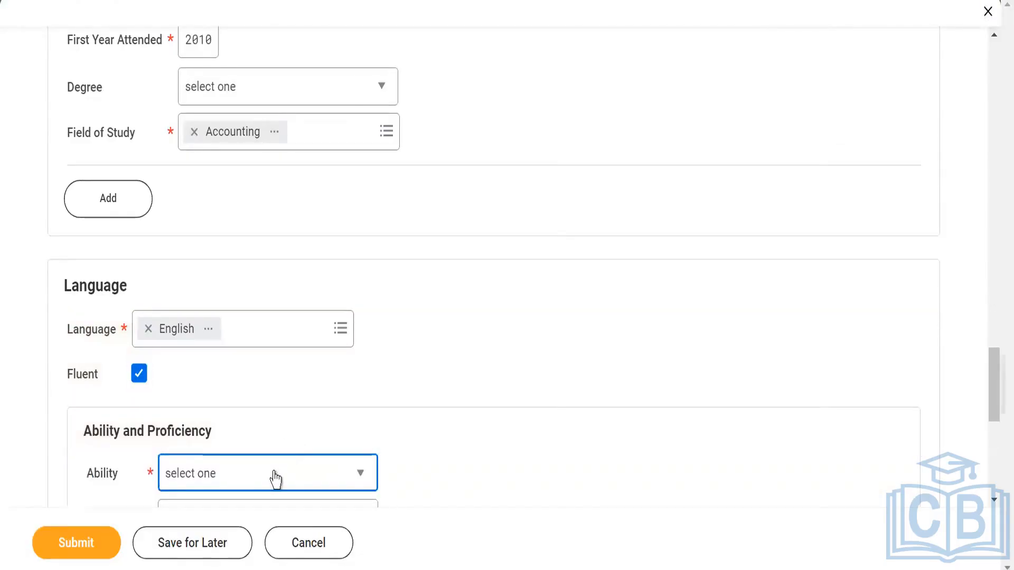
pyautogui.click(274, 478)
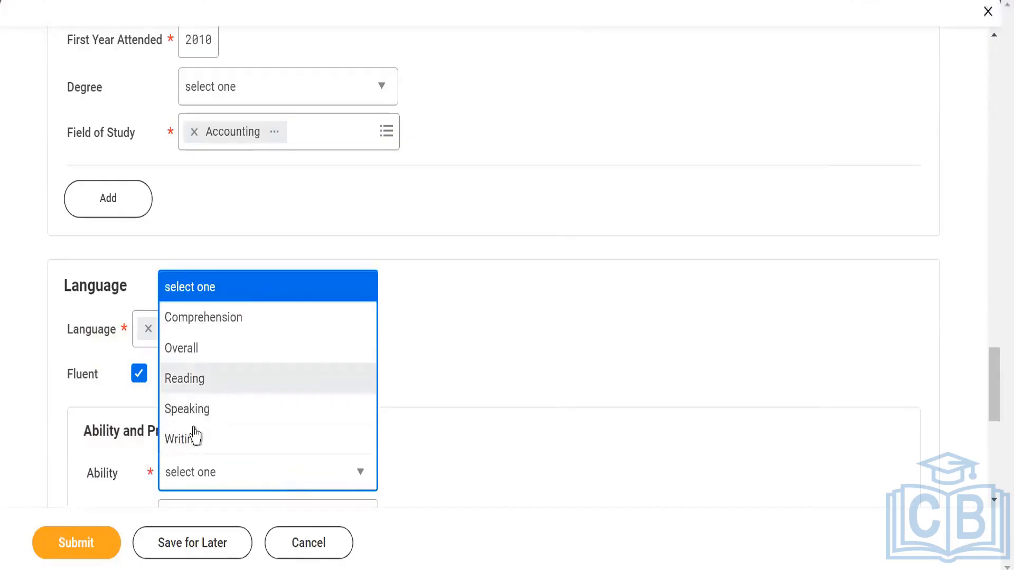
pyautogui.click(199, 412)
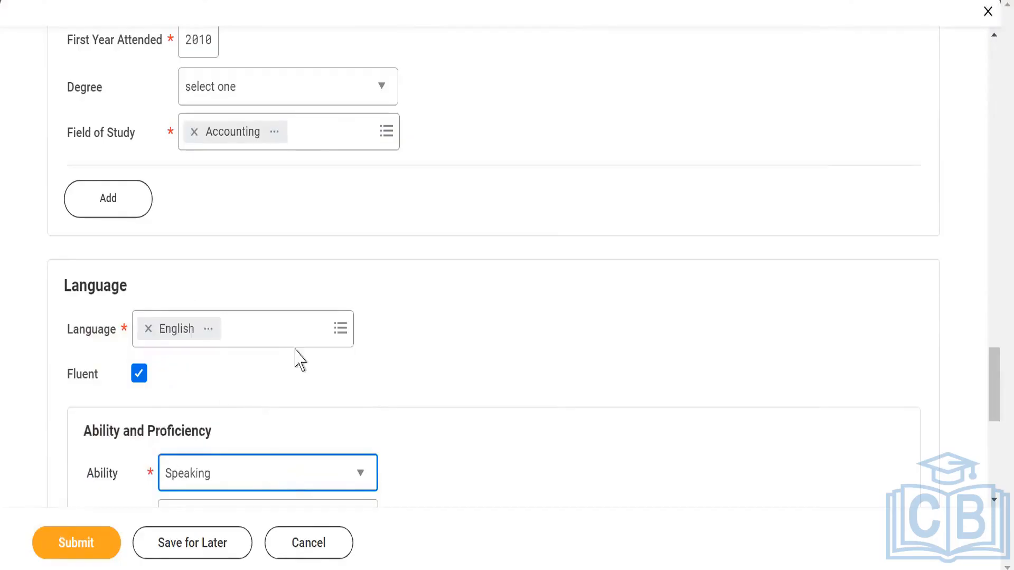
# Step: Set the English ability's Proficiency to Expert, submit the candidate, and dismiss the confirmation
pyautogui.scroll(-2, 300, 360)
pyautogui.click(242, 430)
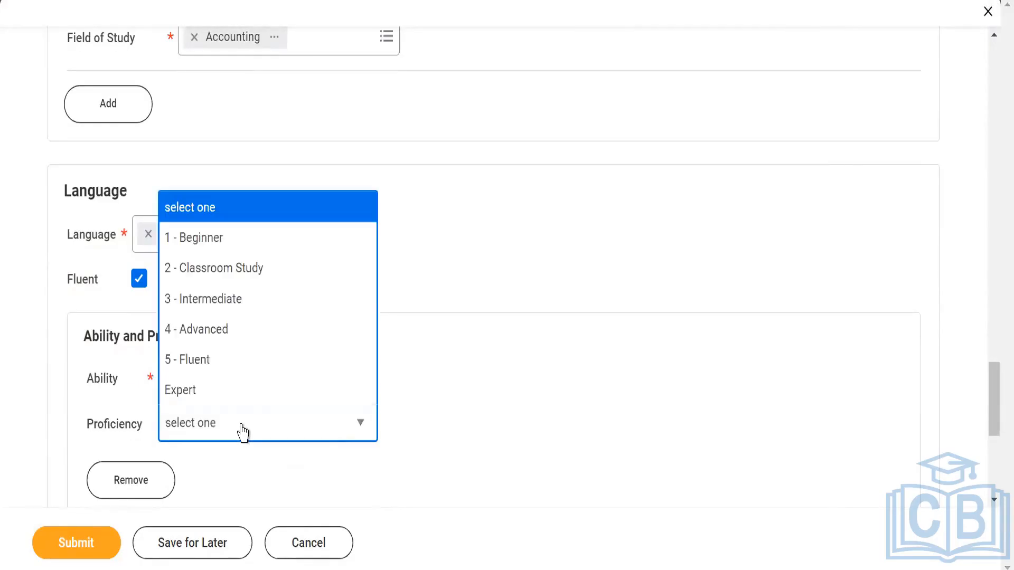
pyautogui.click(193, 392)
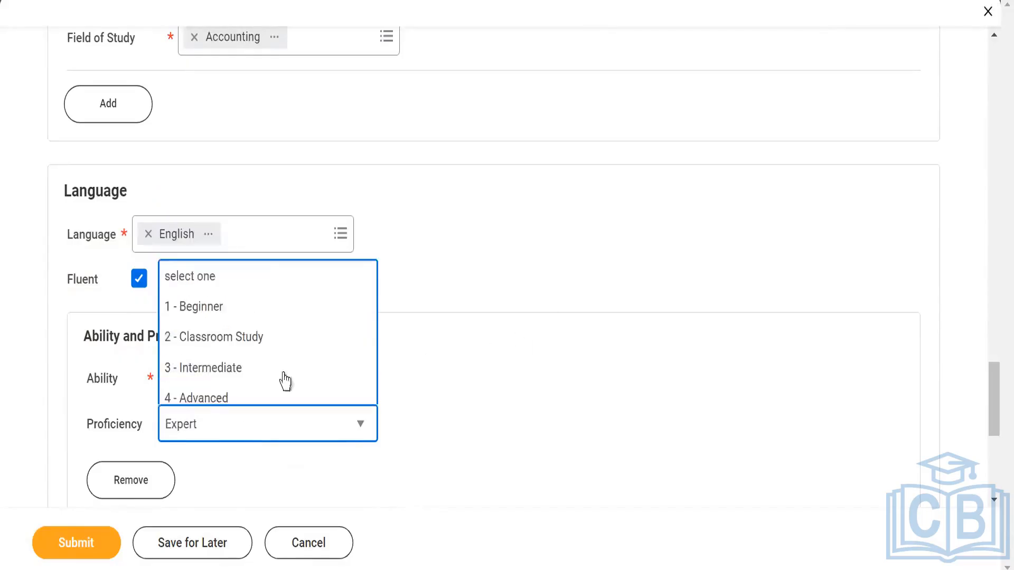
pyautogui.click(75, 543)
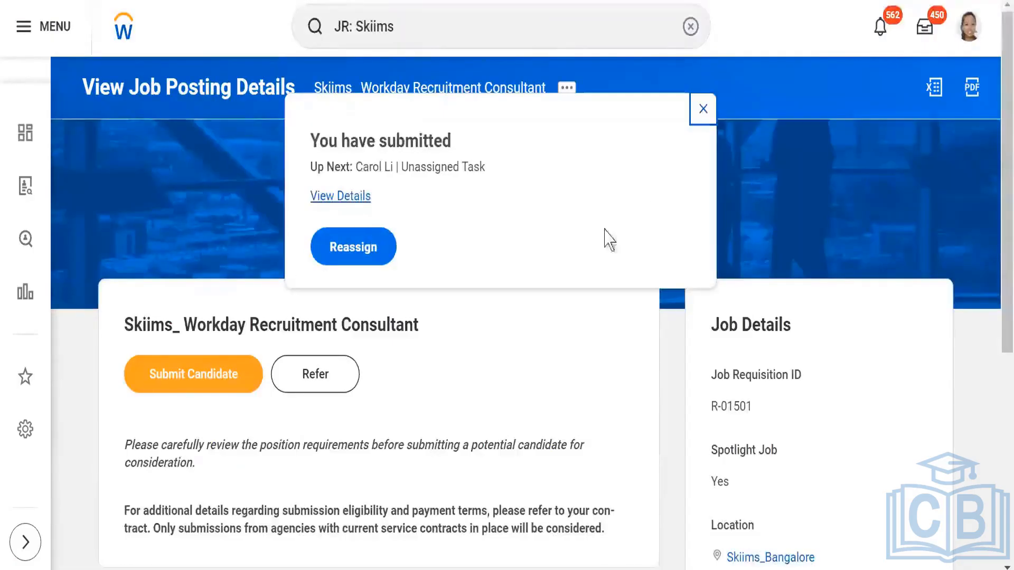
pyautogui.click(702, 115)
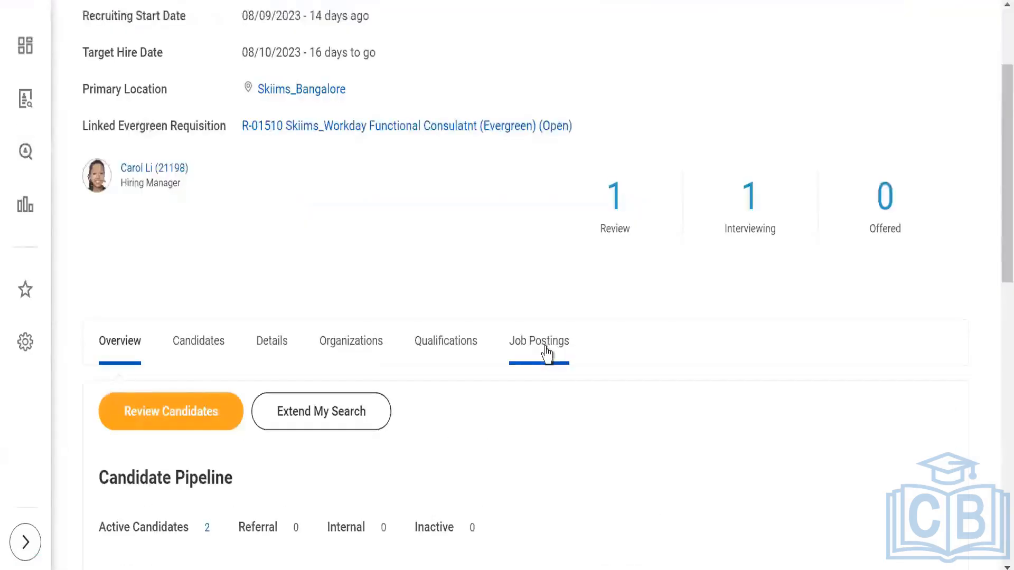
# Step: Open the requisition's current job postings and view the Skiims PVT LTD Agency posting
pyautogui.click(544, 343)
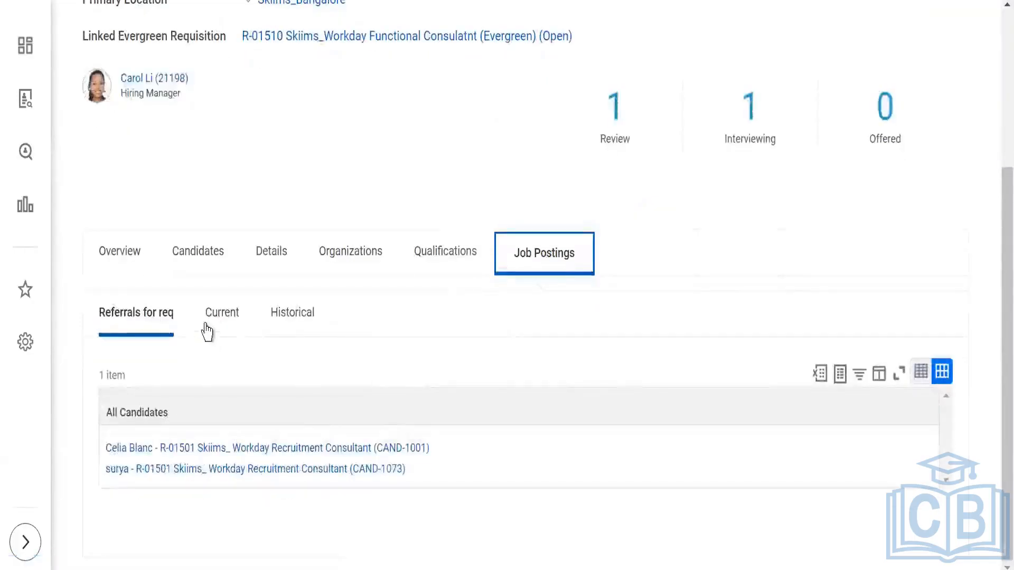
pyautogui.click(222, 319)
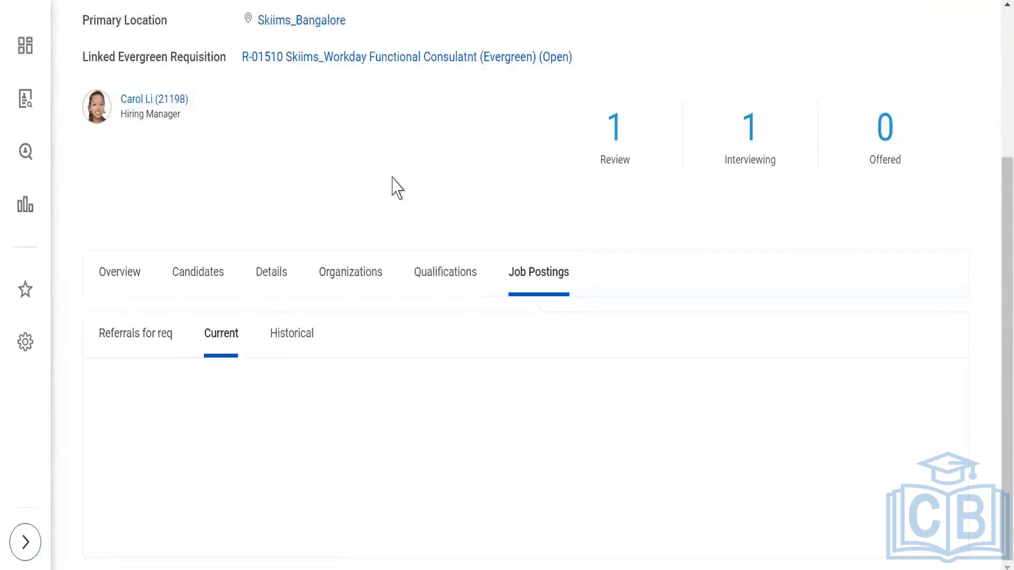
pyautogui.scroll(-3, 420, 358)
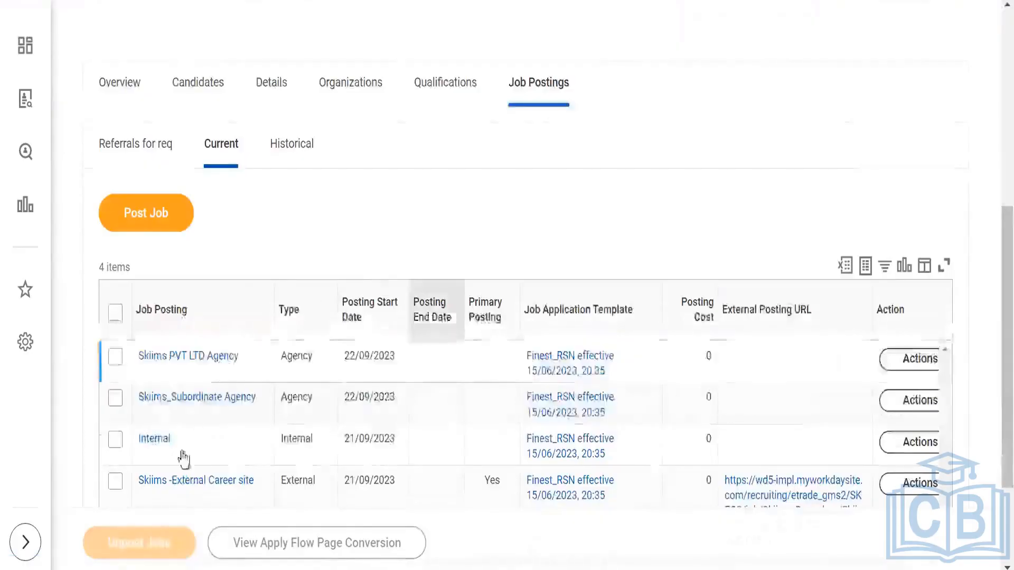
pyautogui.click(182, 364)
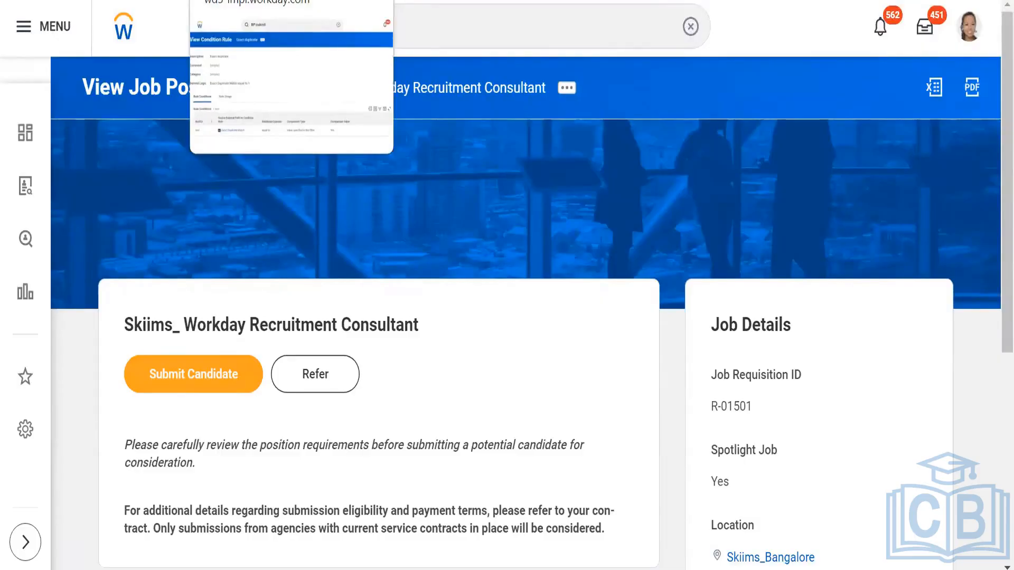
pyautogui.click(237, 1)
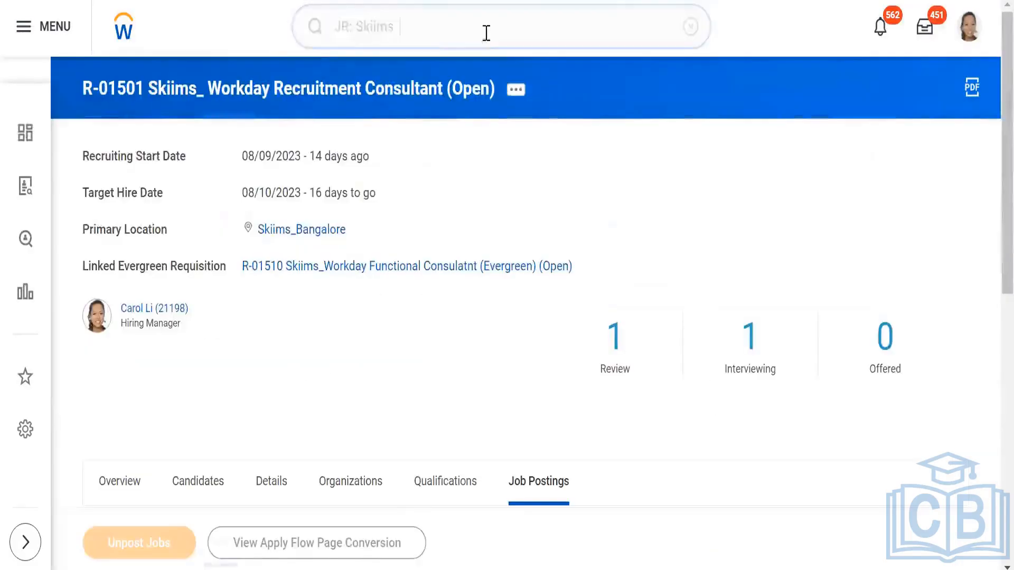
# Step: Find the Edit External Career Site task and open it for Skiims -External Career site
pyautogui.moveTo(484, 34); pyautogui.dragTo(312, 46)
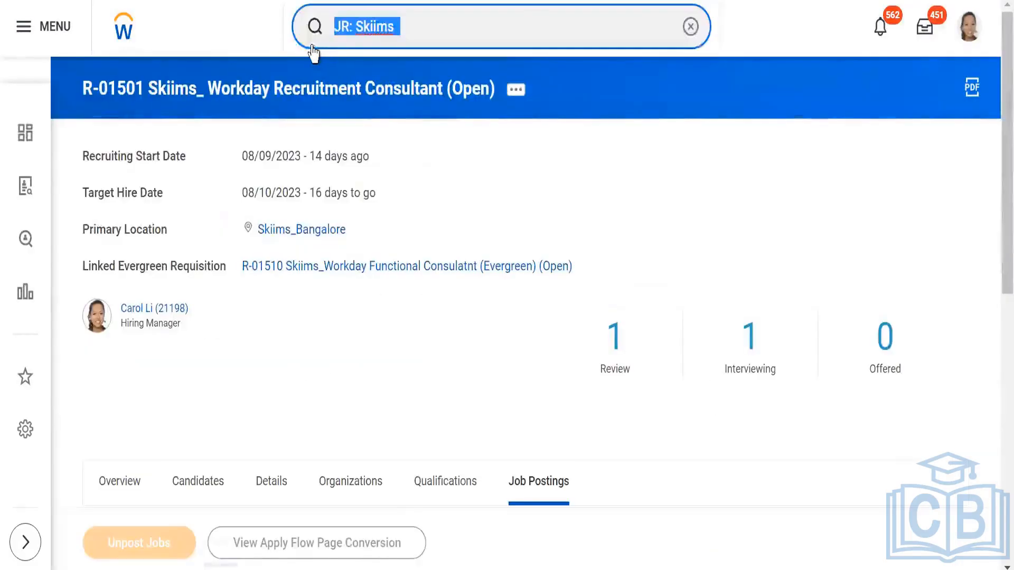
pyautogui.write('edi')
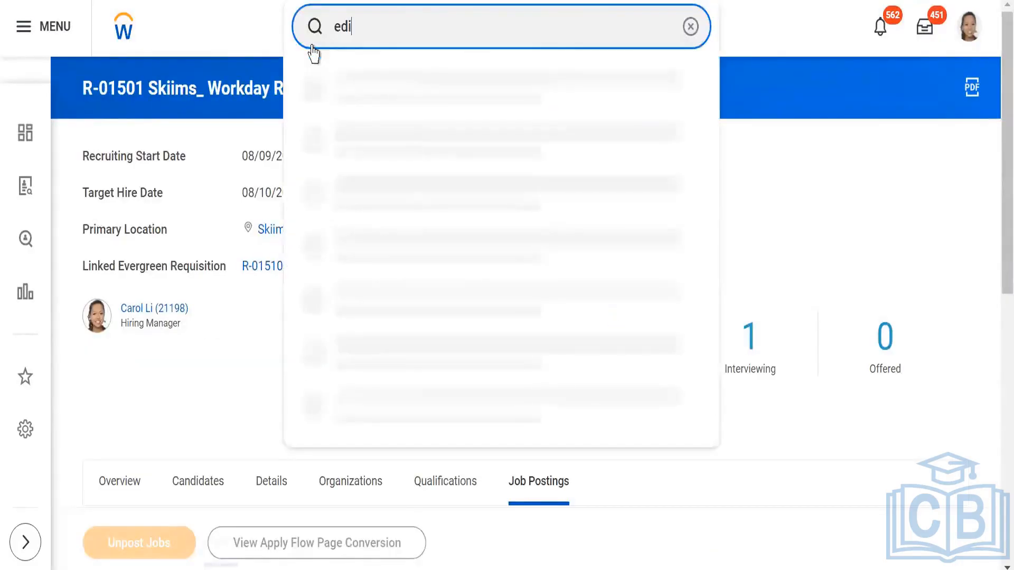
pyautogui.write('t external caree')
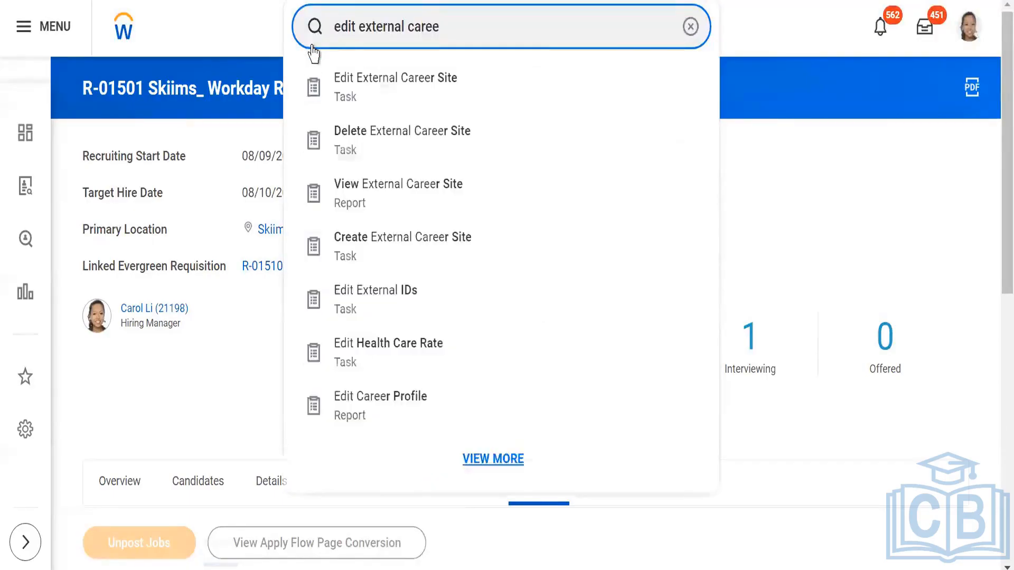
pyautogui.click(428, 103)
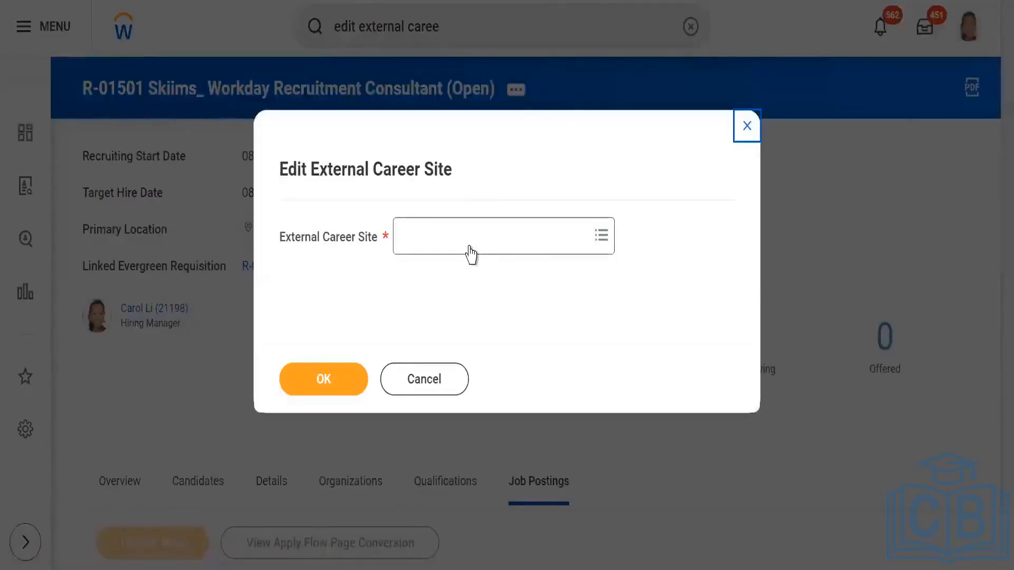
pyautogui.click(469, 247)
pyautogui.write('skiims')
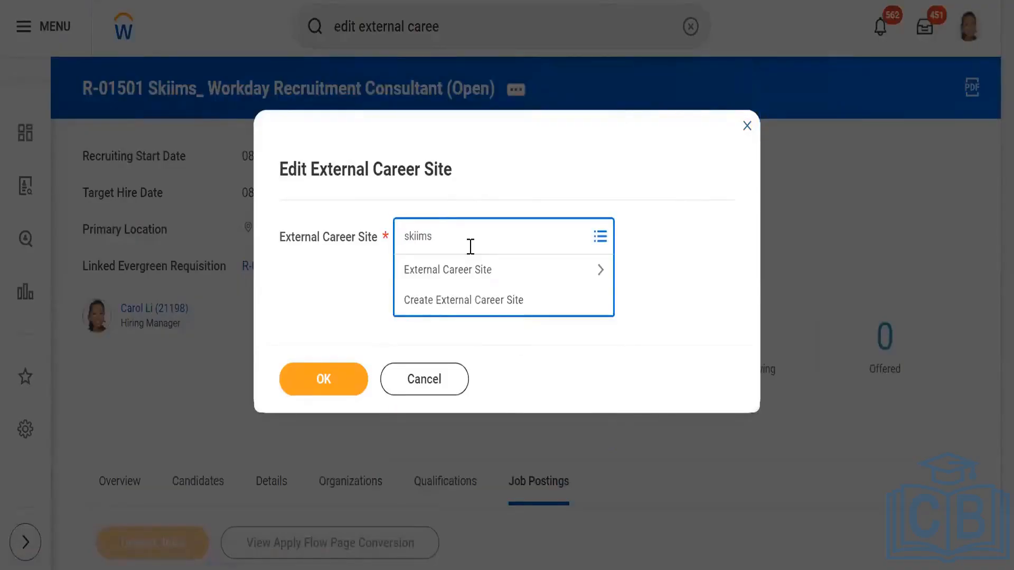
pyautogui.press('Return')
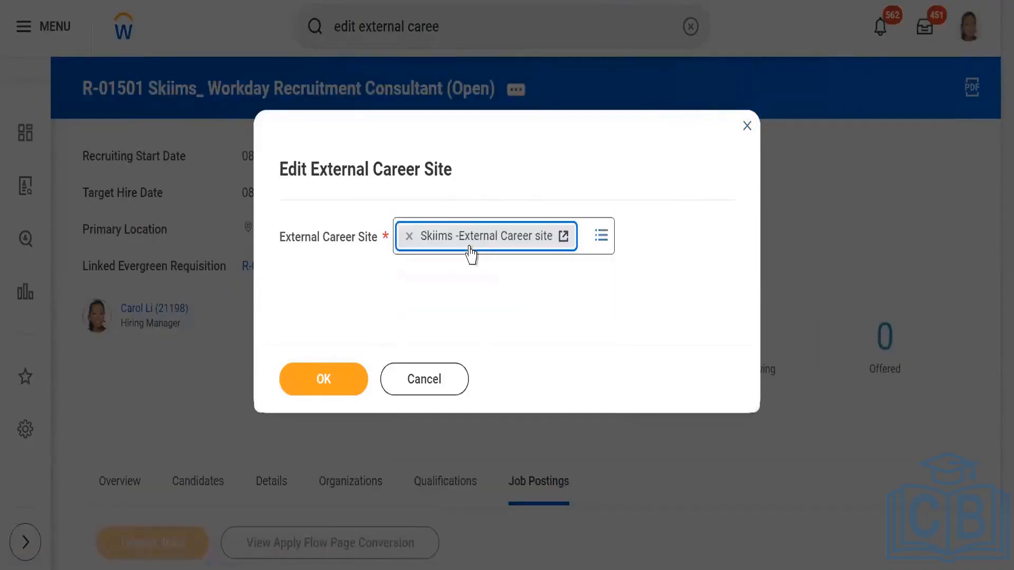
pyautogui.click(305, 389)
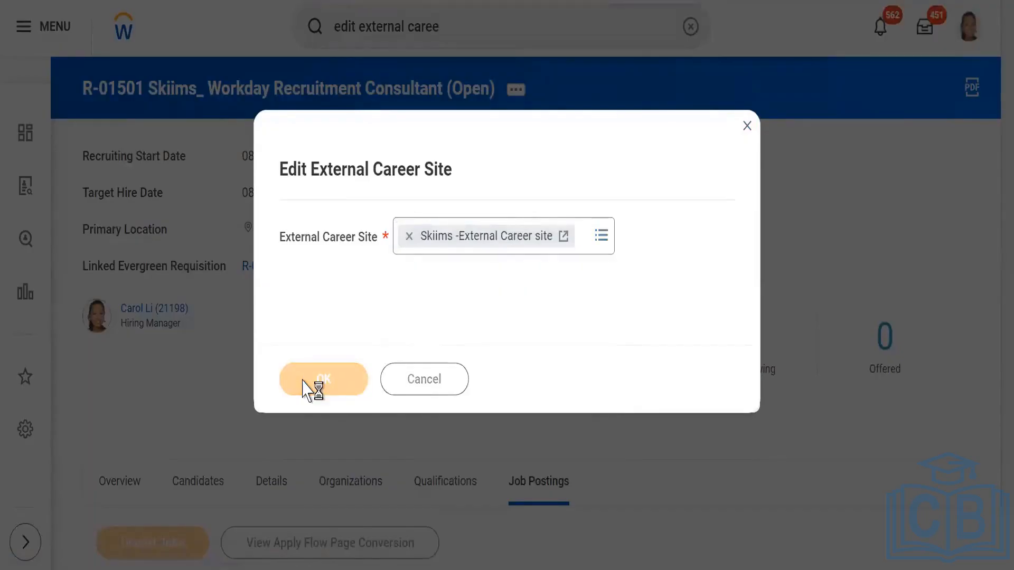
# Step: Open the career site's Site URL to view the published site, and cancel the career site edit
pyautogui.scroll(-4, 80, 369)
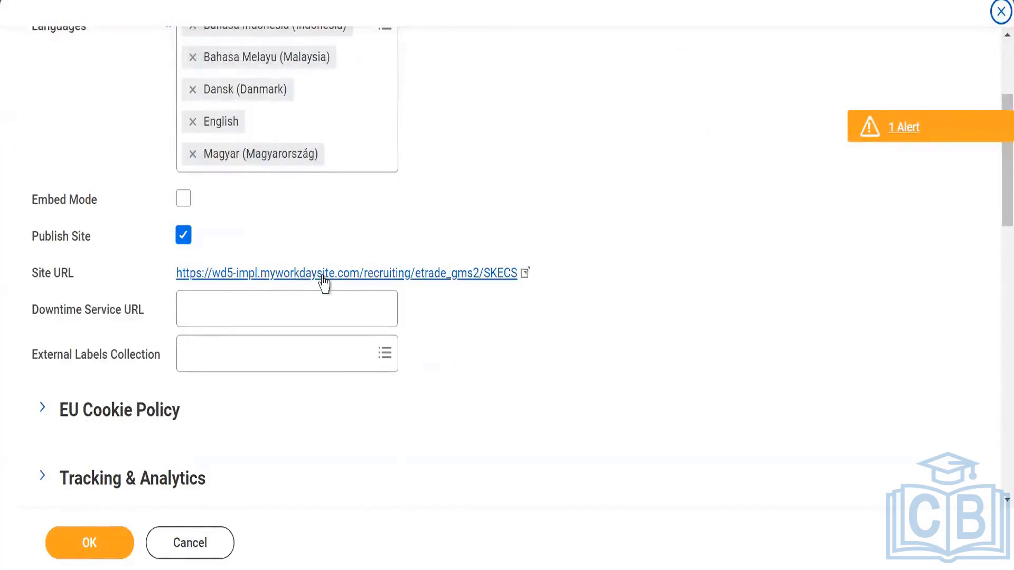
pyautogui.click(396, 273)
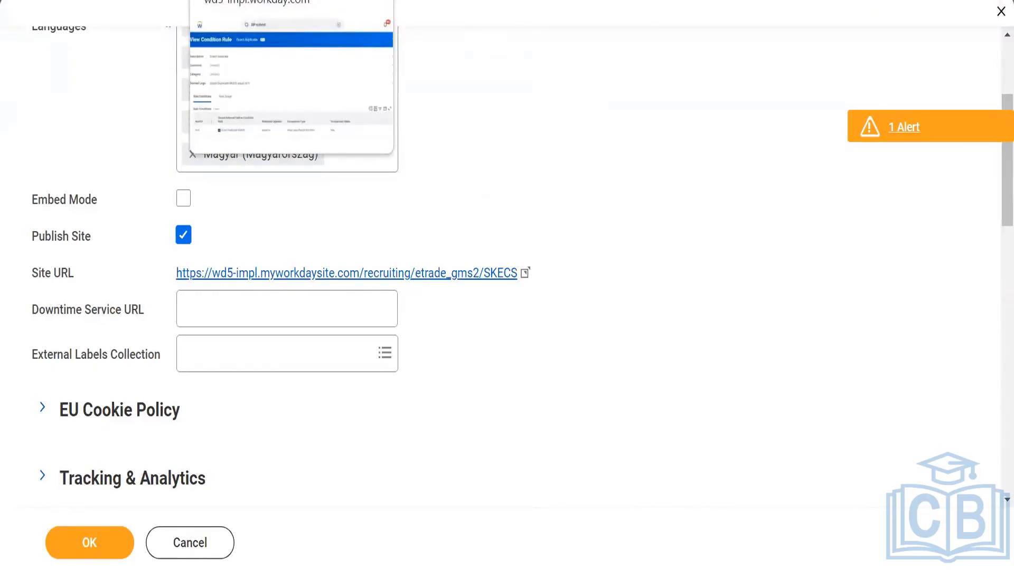
pyautogui.click(243, 1)
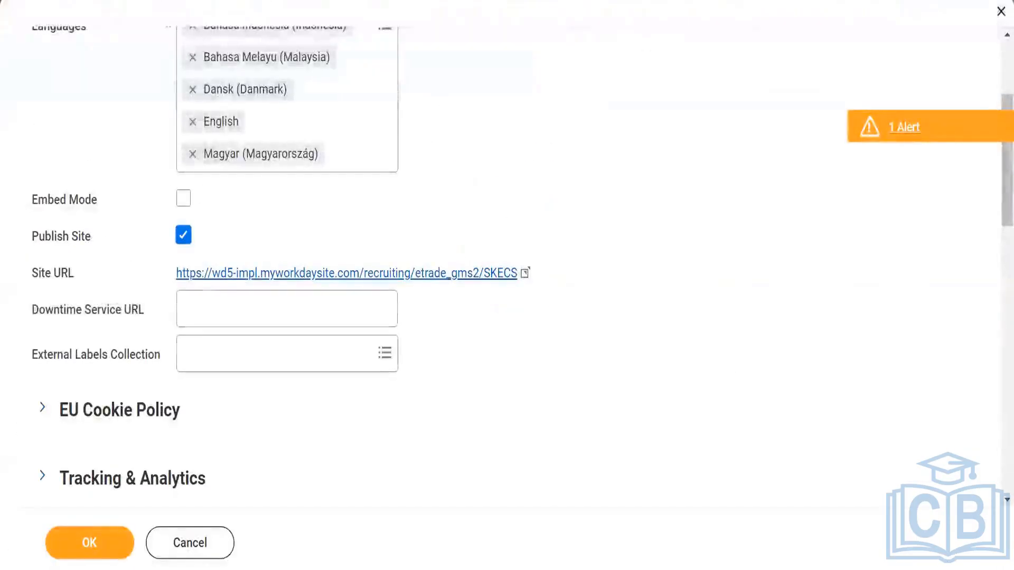
pyautogui.click(185, 544)
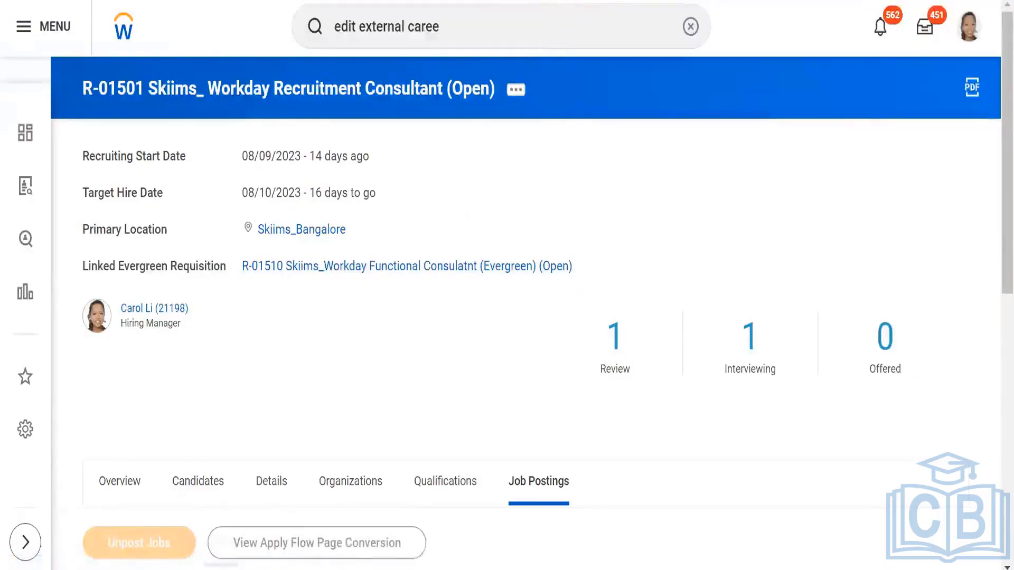
# Step: Examine the requisition's current agency, internal and external job postings and their posting details
pyautogui.scroll(-3, 521, 257)
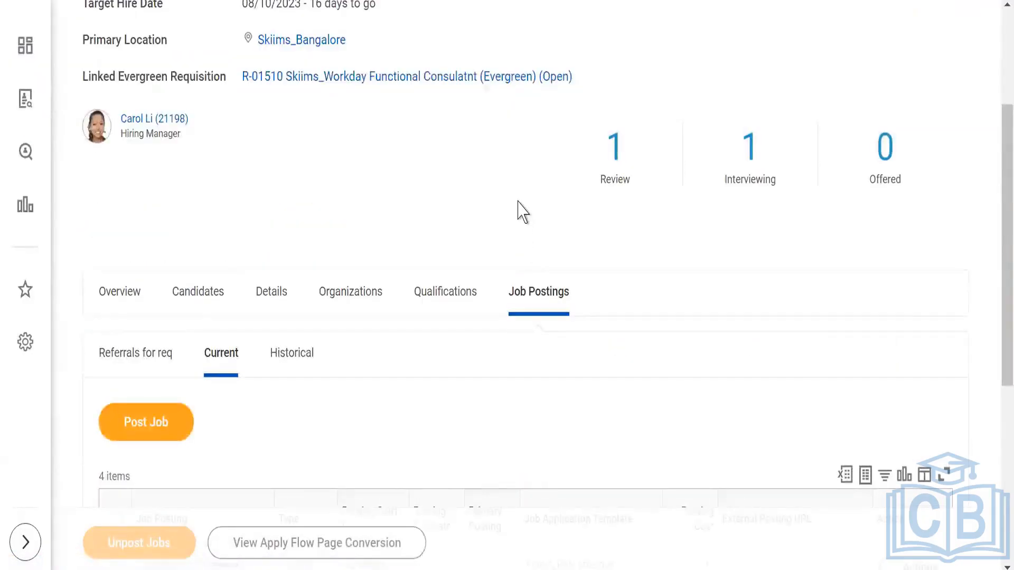
pyautogui.scroll(-4, 358, 249)
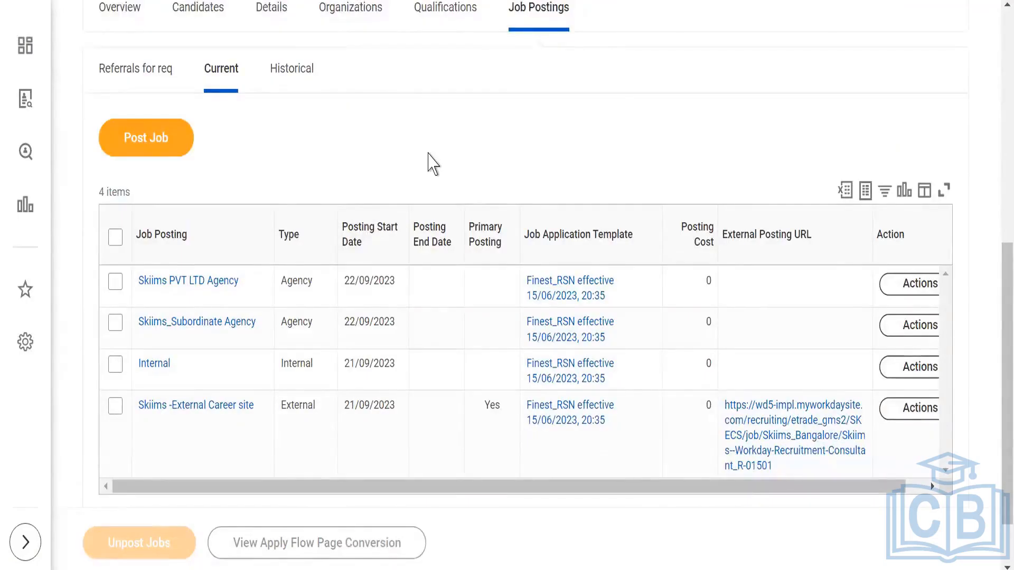
pyautogui.click(165, 383)
pyautogui.click(336, 140)
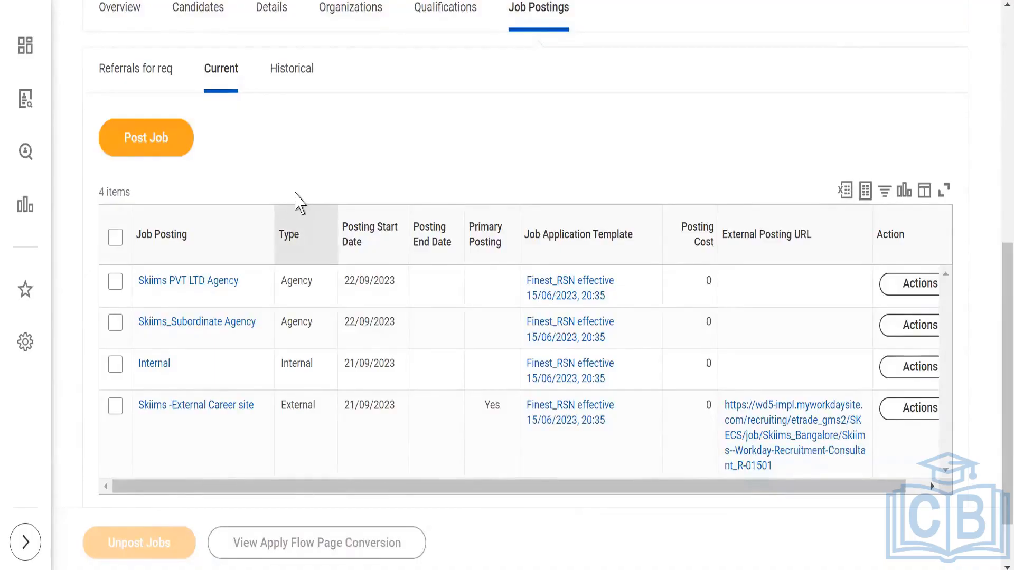
pyautogui.scroll(3, 294, 199)
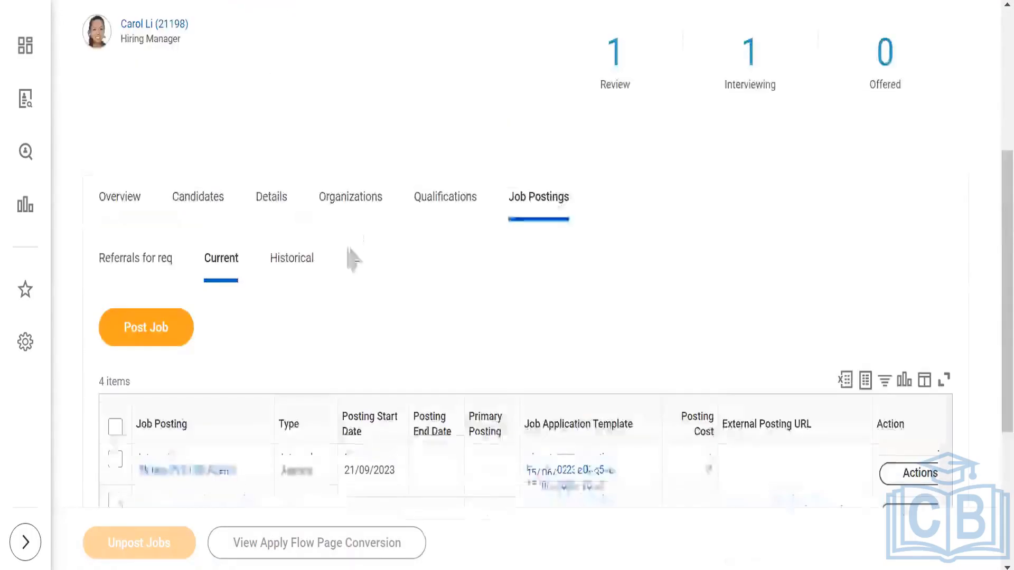
pyautogui.scroll(5, 410, 174)
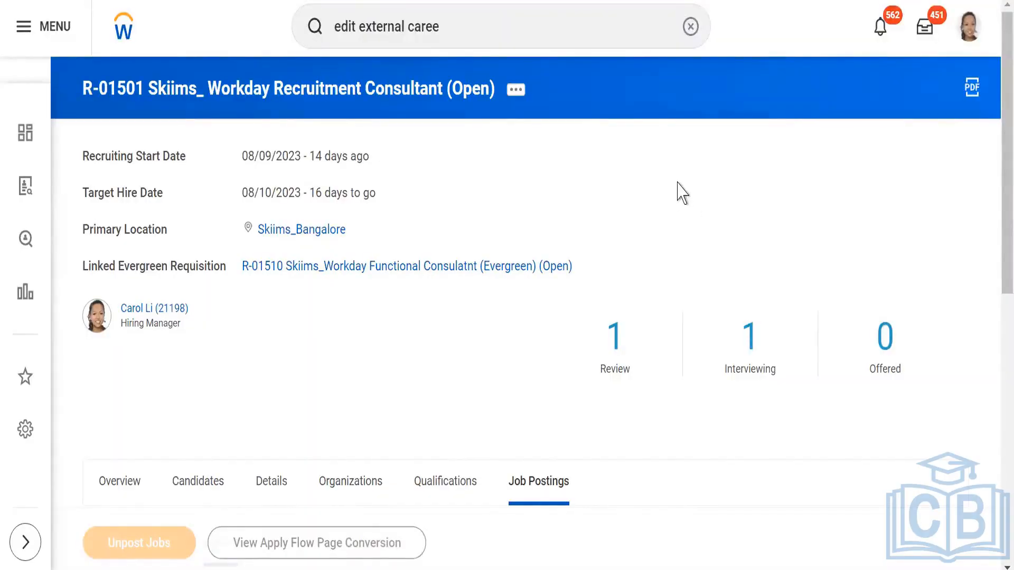
pyautogui.scroll(-2, 447, 369)
pyautogui.scroll(-8, 447, 369)
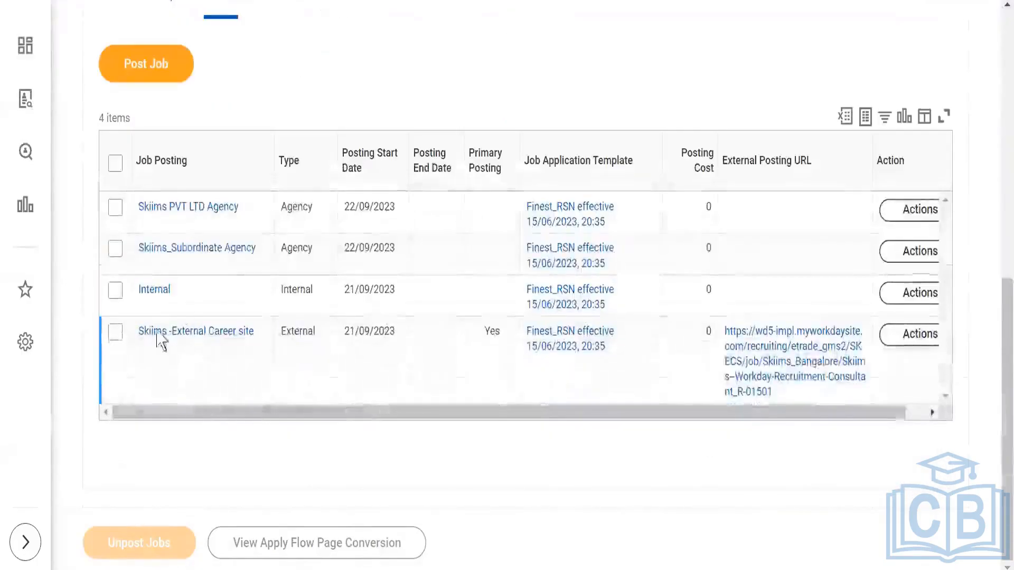
pyautogui.scroll(9, 306, 220)
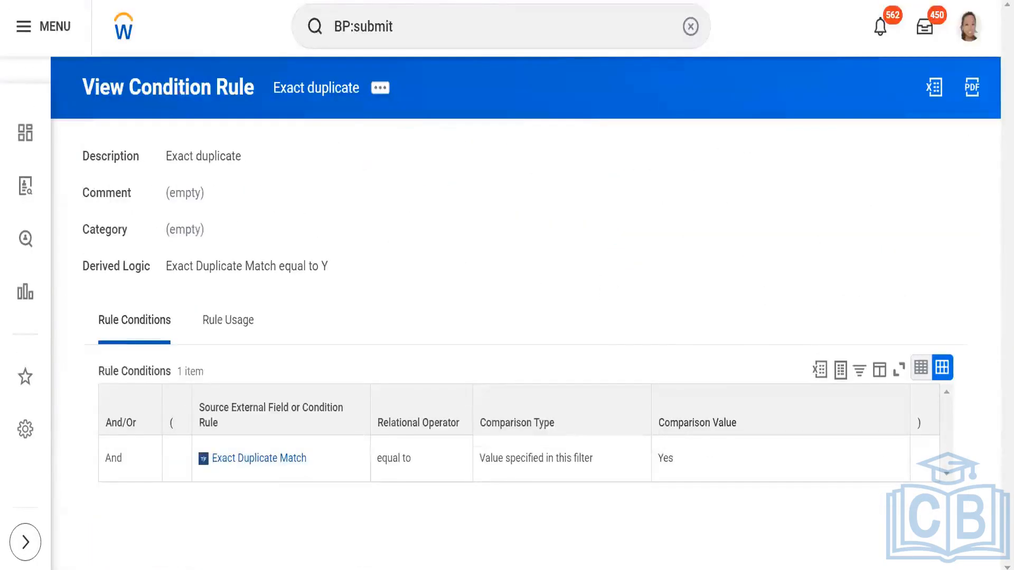
# Step: Find the View Reference IDs report and open it
pyautogui.moveTo(396, 26); pyautogui.dragTo(275, 16)
pyautogui.write('vi')
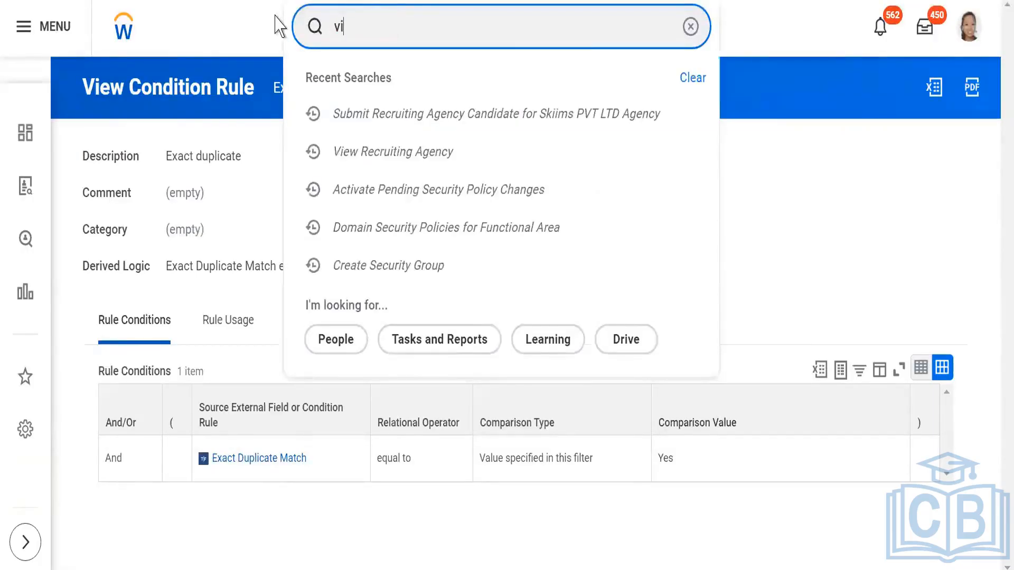
pyautogui.write('ew re')
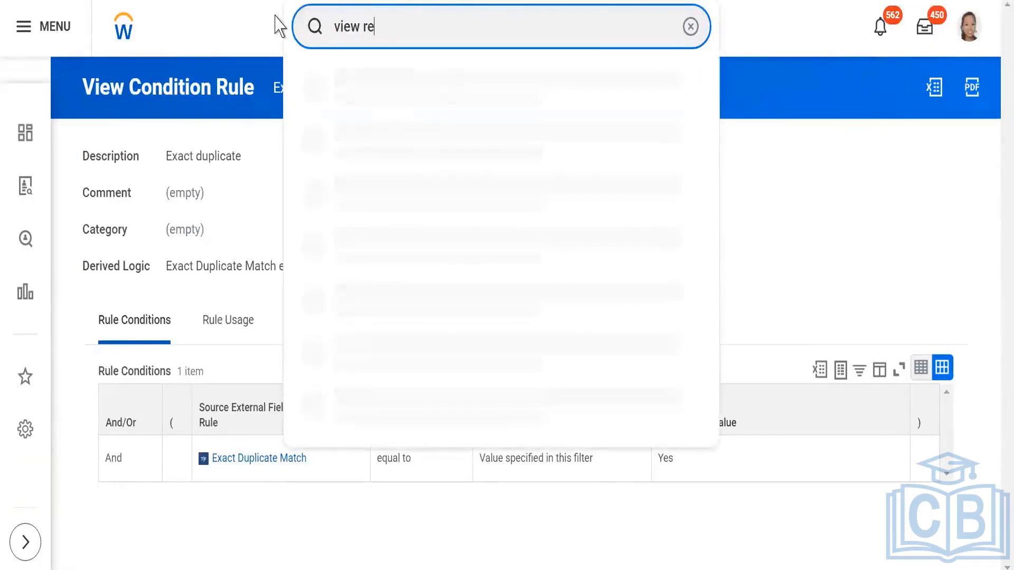
pyautogui.write('ference ')
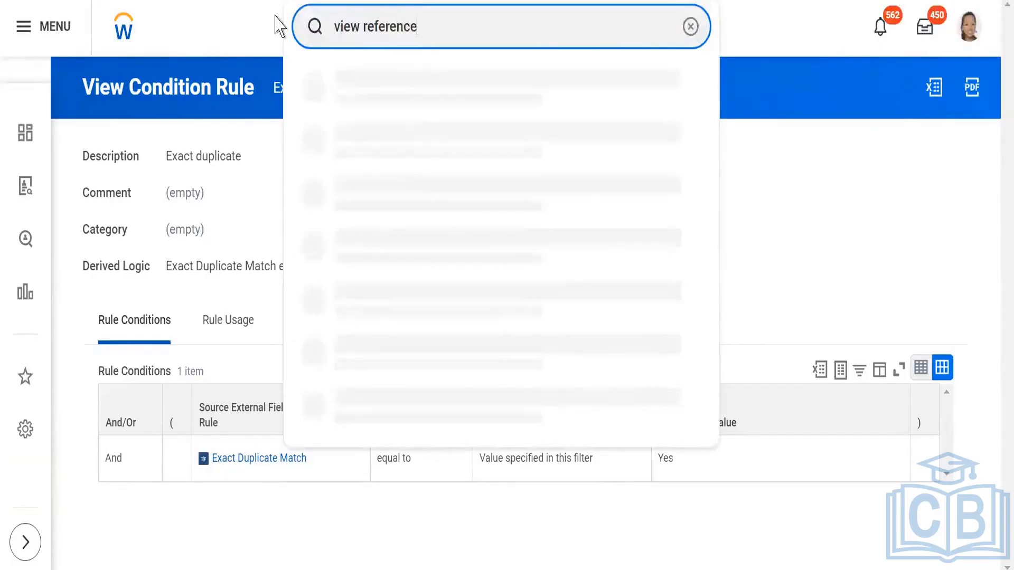
pyautogui.write('id')
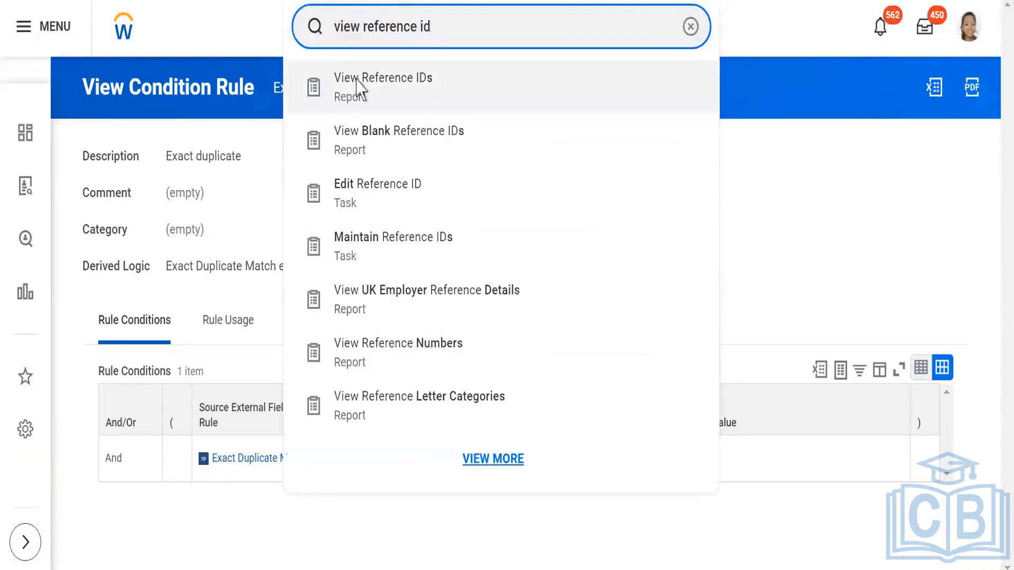
pyautogui.click(362, 88)
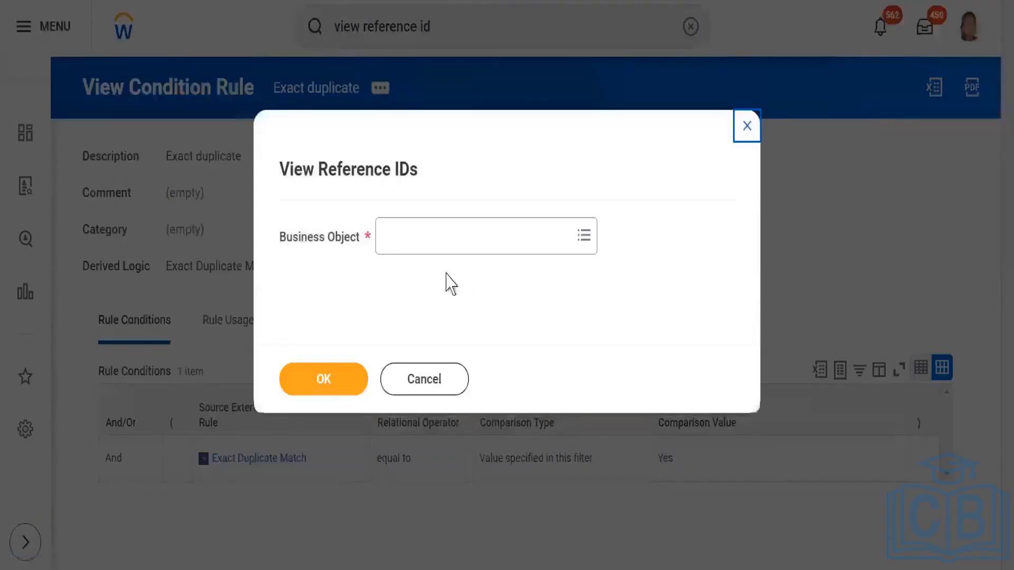
# Step: Run the report for the Recruiting Agency User business object and look through the reference IDs
pyautogui.click(446, 239)
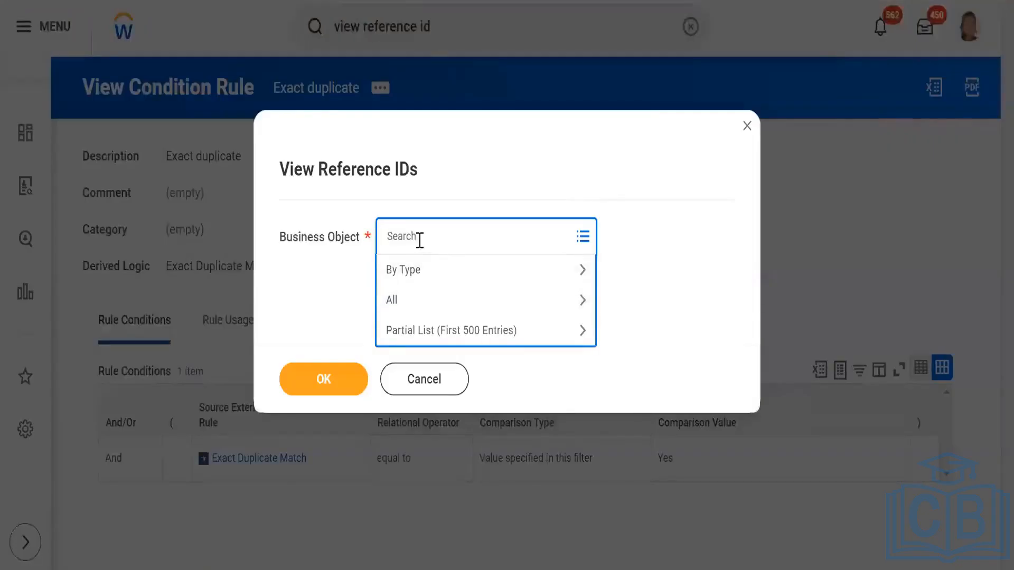
pyautogui.write('recruiting agency')
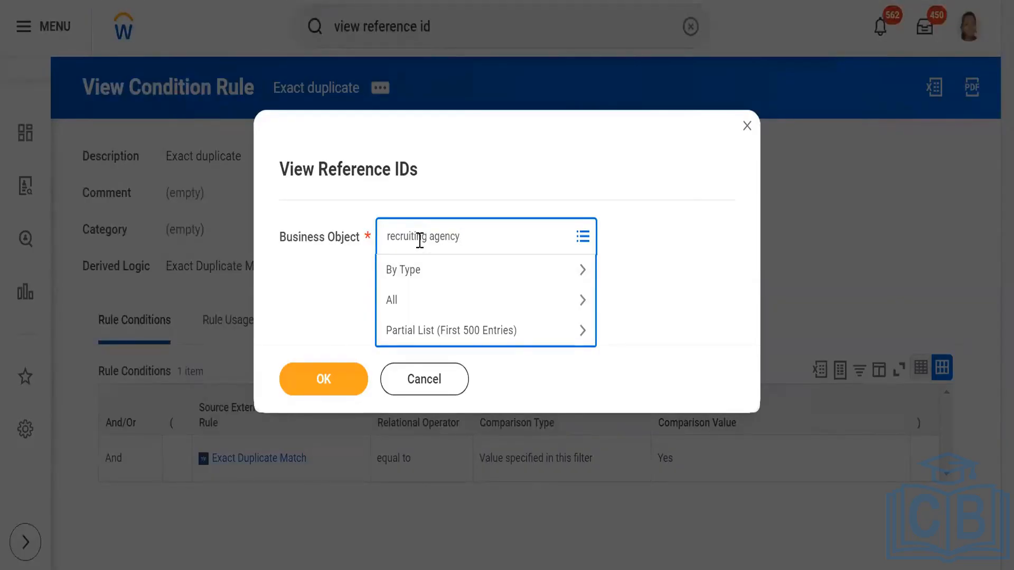
pyautogui.press('Return')
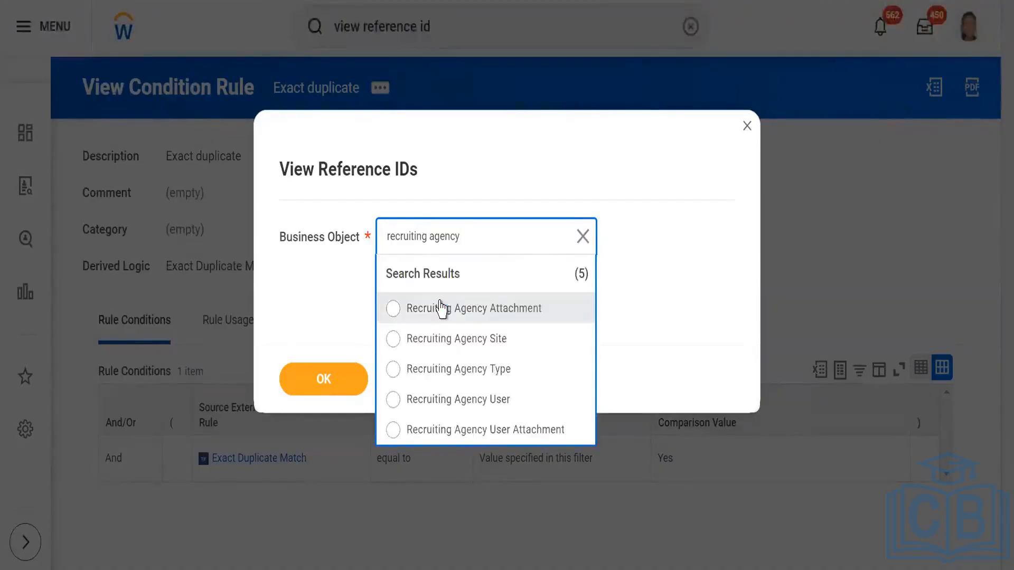
pyautogui.click(464, 404)
pyautogui.click(315, 381)
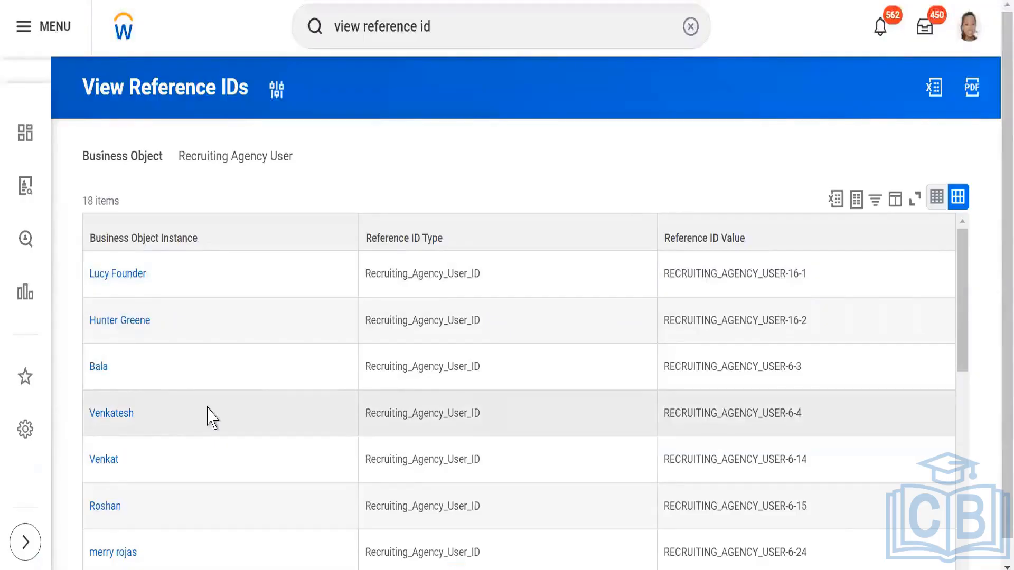
pyautogui.scroll(-2, 210, 417)
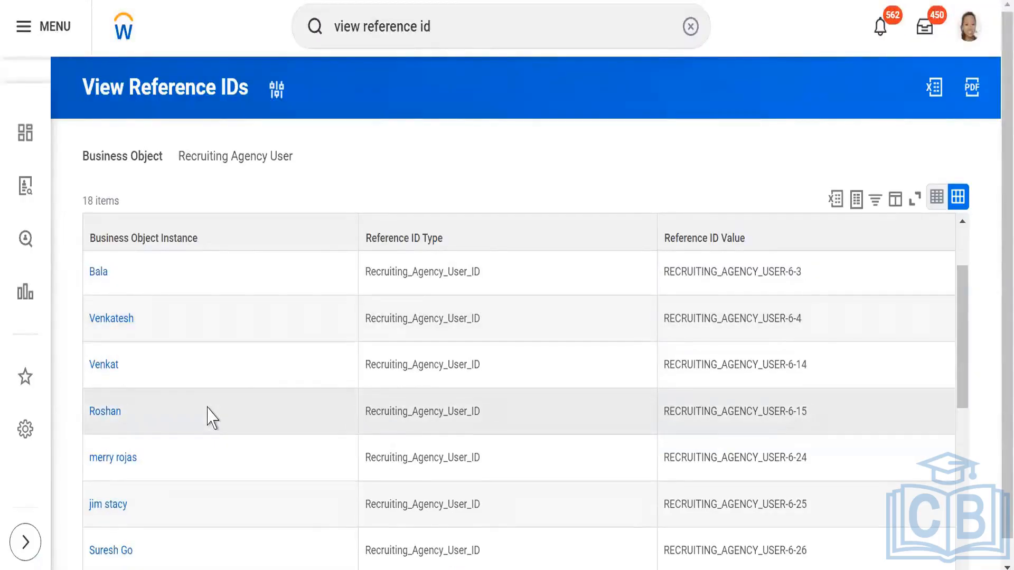
pyautogui.scroll(2, 210, 417)
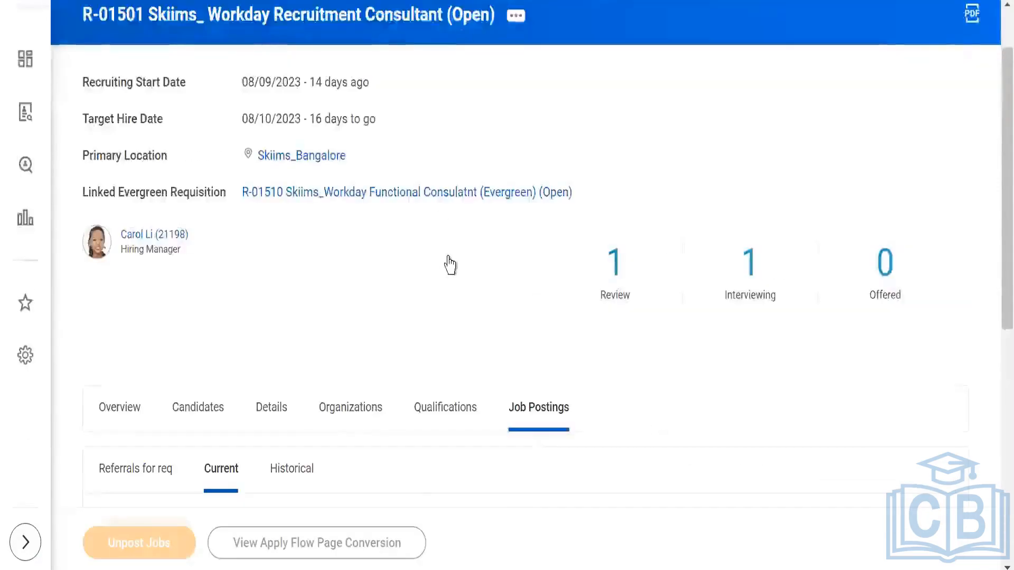
# Step: From the requisition page, find the View Recruiting Agency report and open it
pyautogui.scroll(2, 451, 265)
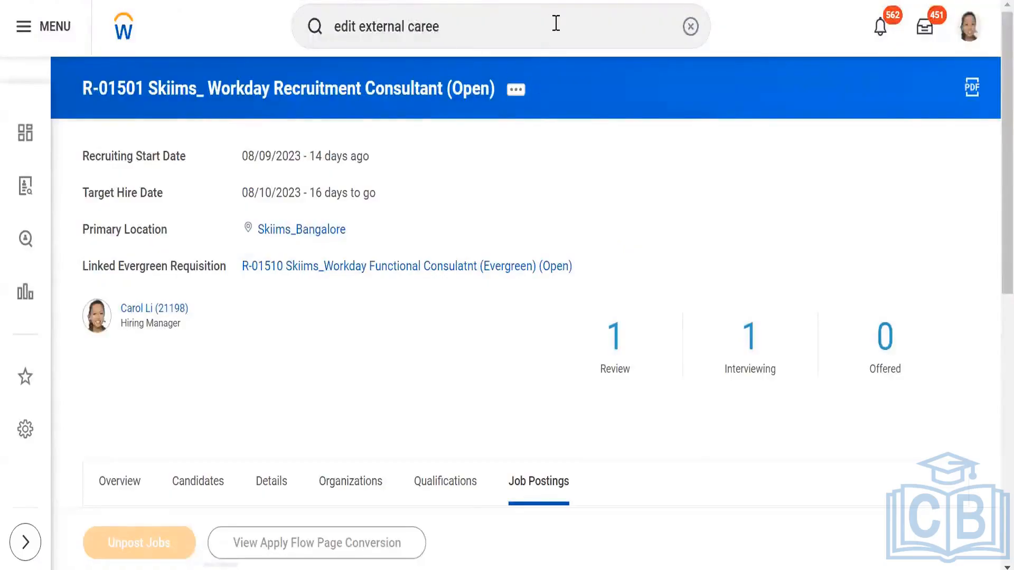
pyautogui.click(686, 30)
pyautogui.click(690, 28)
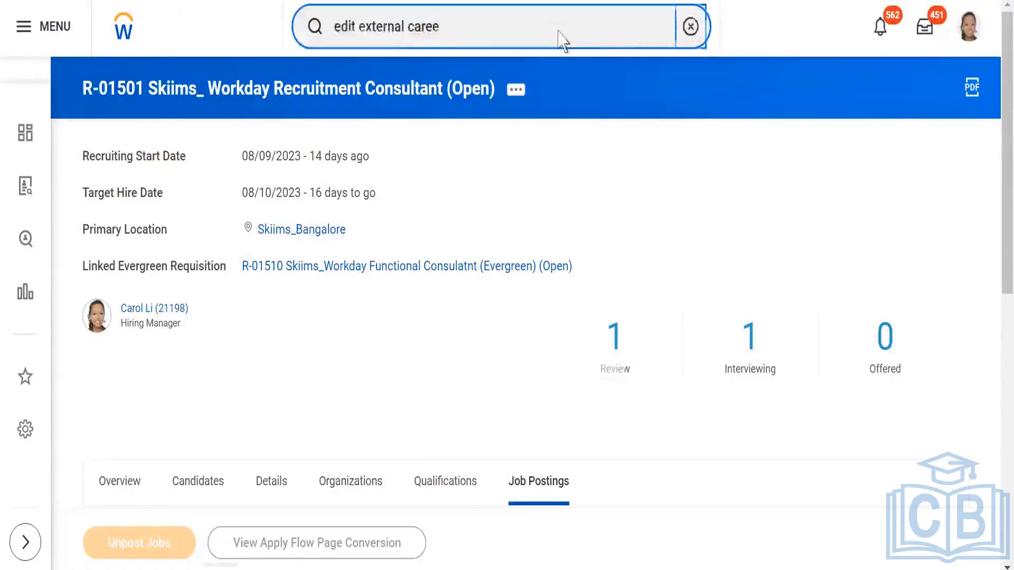
pyautogui.write('View ')
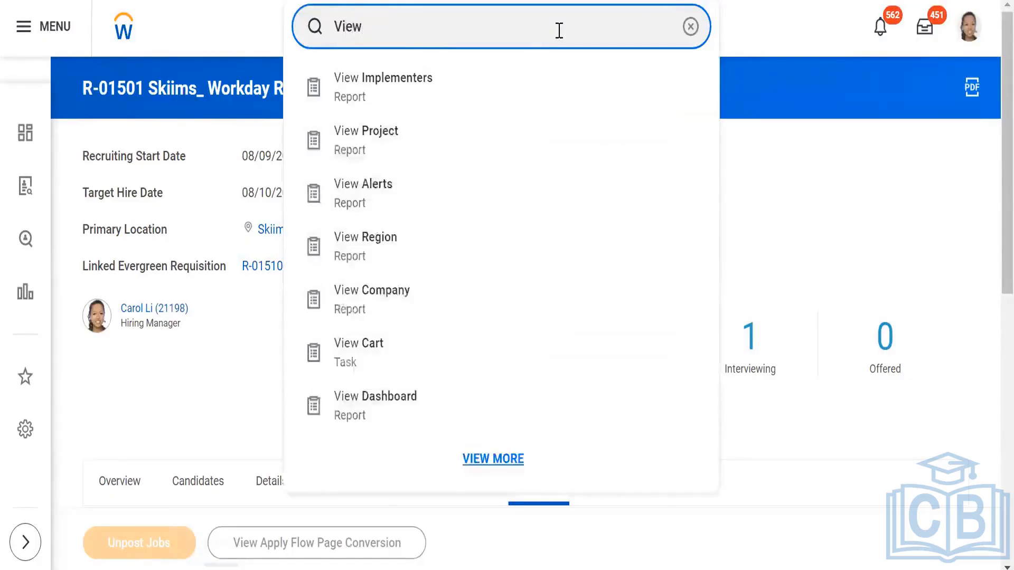
pyautogui.write('r')
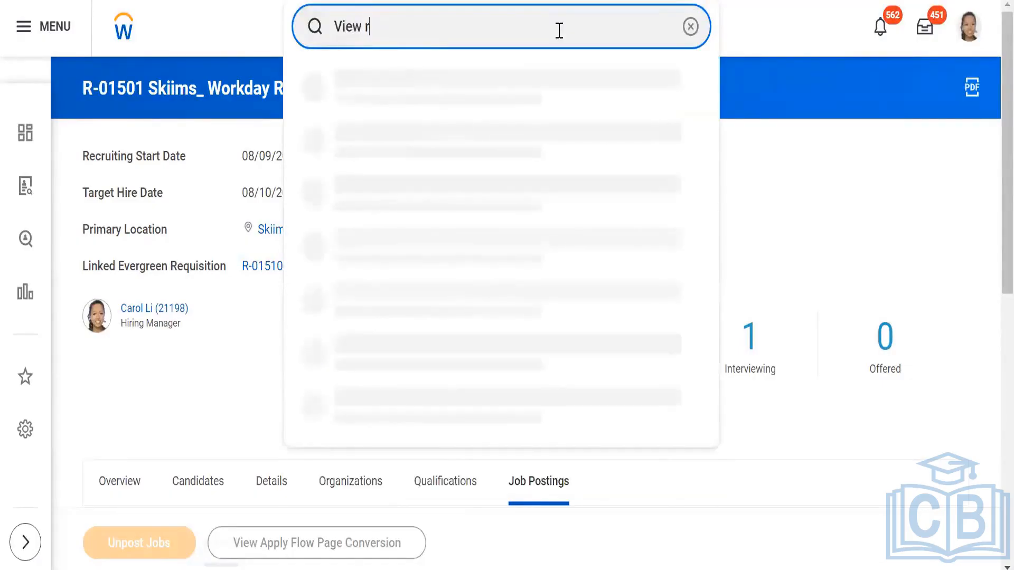
pyautogui.write('ecruiting ')
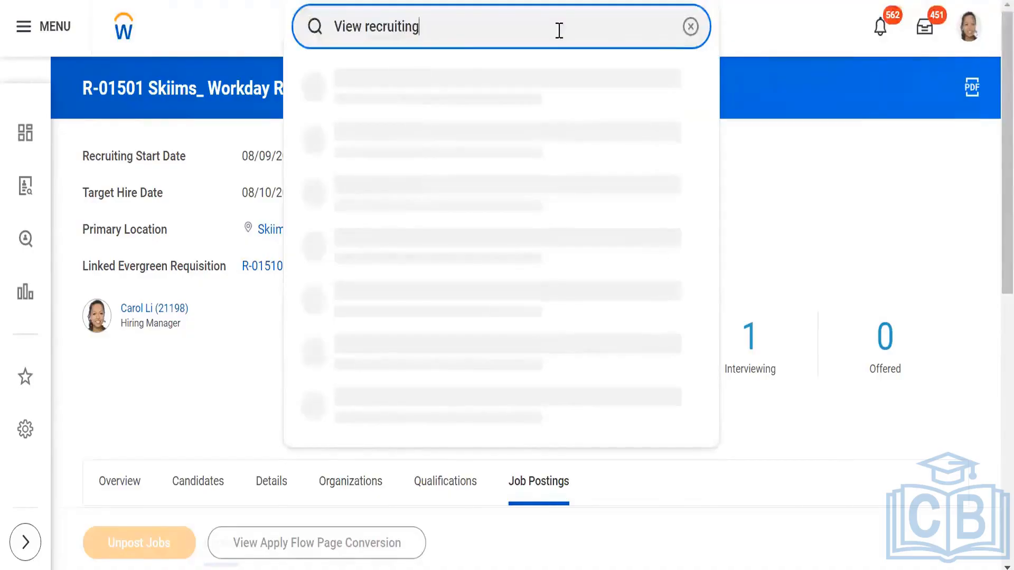
pyautogui.write('agency')
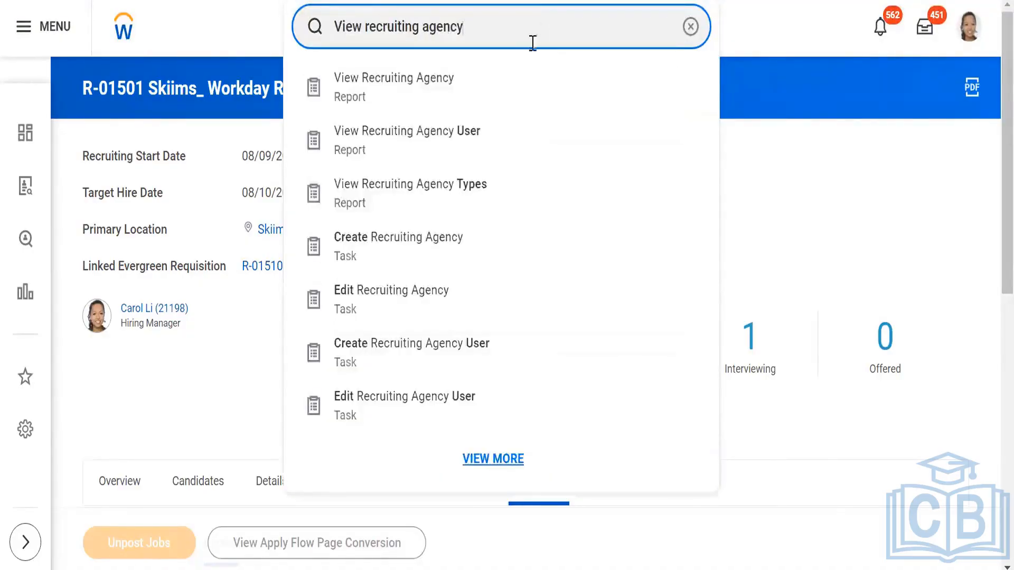
pyautogui.click(452, 84)
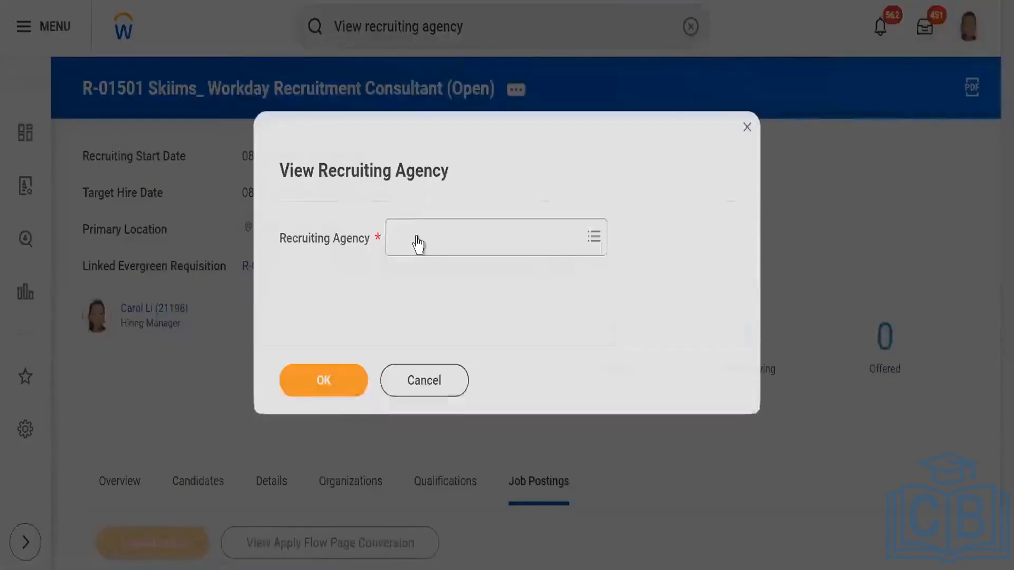
# Step: View the Skiims PVT LTD Agency recruiting agency and look through its details
pyautogui.click(417, 244)
pyautogui.write('skii')
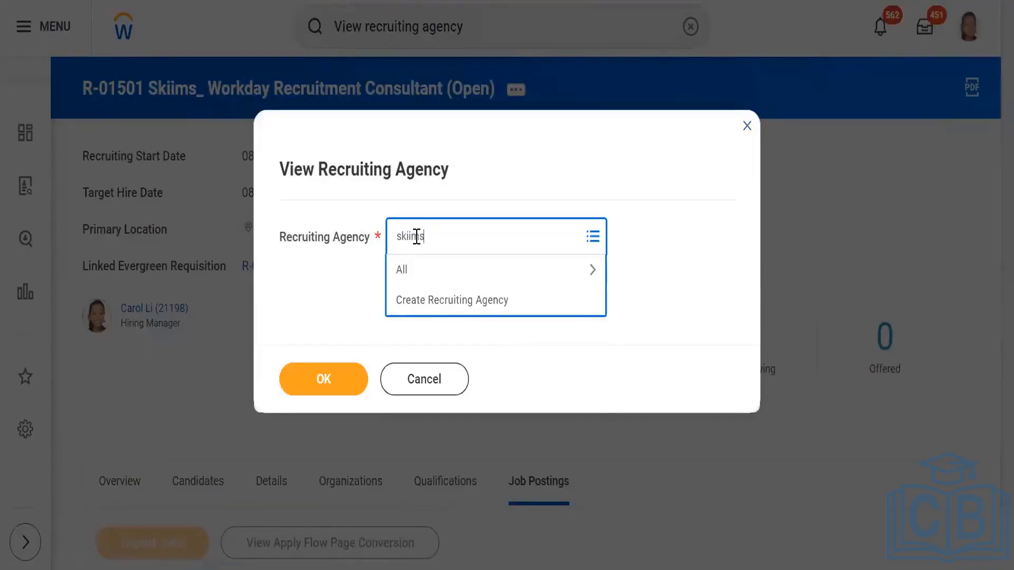
pyautogui.write('ms')
pyautogui.press('Return')
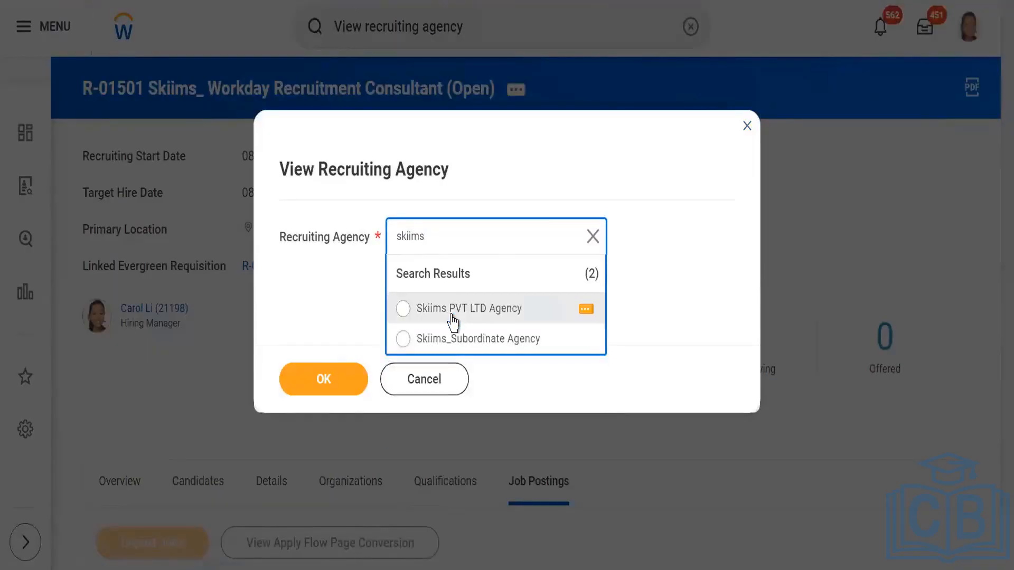
pyautogui.click(453, 311)
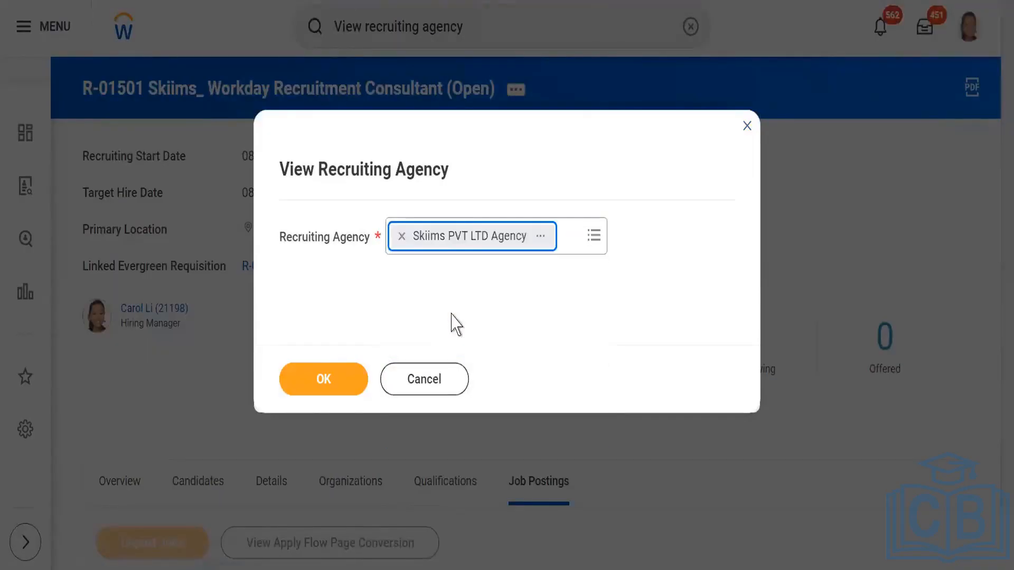
pyautogui.click(306, 381)
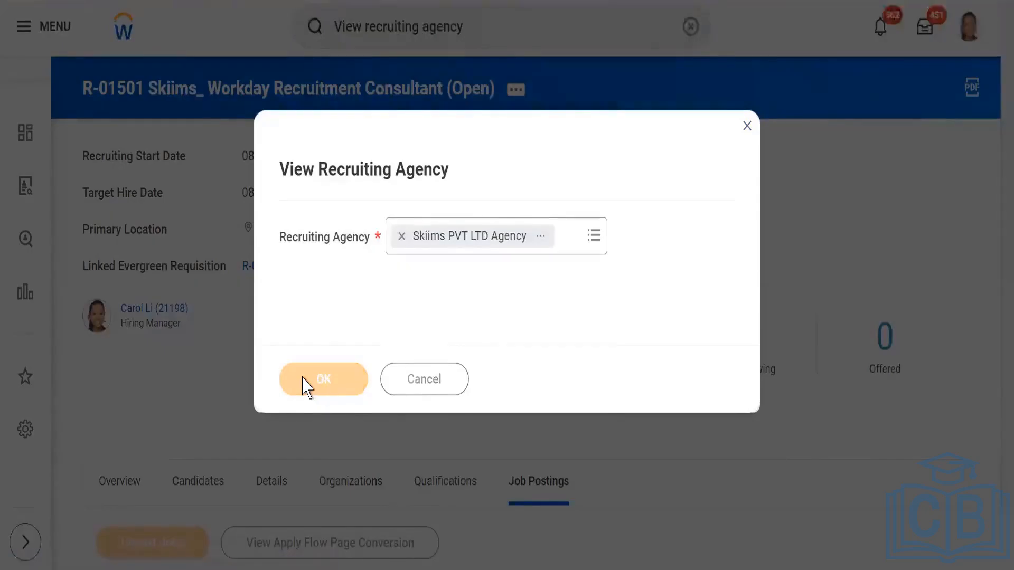
pyautogui.scroll(-4, 364, 327)
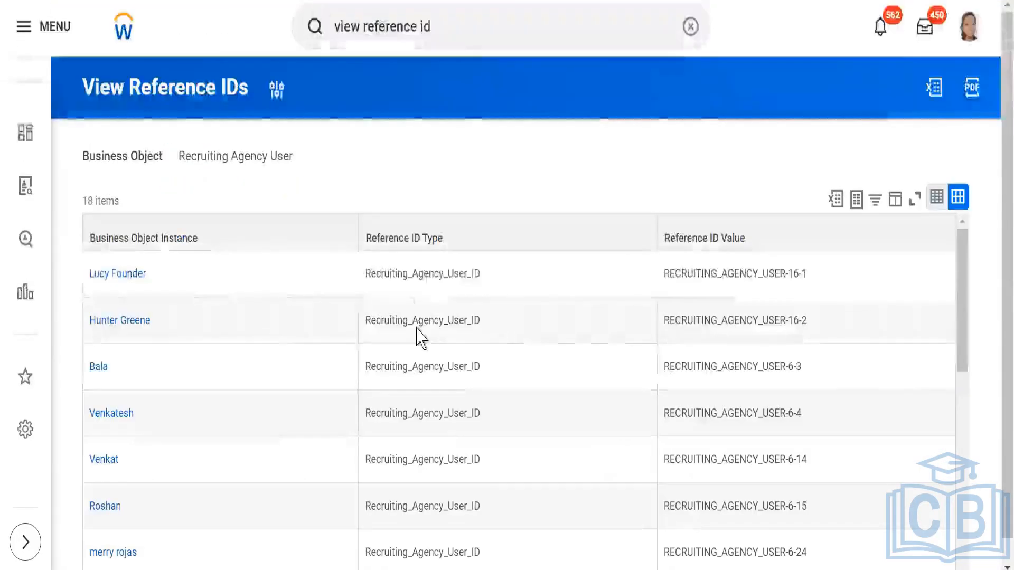
# Step: Return to the Recruiting Agency User reference IDs and look down the list to the Skiims users
pyautogui.scroll(-10, 245, 398)
pyautogui.scroll(-1, 225, 439)
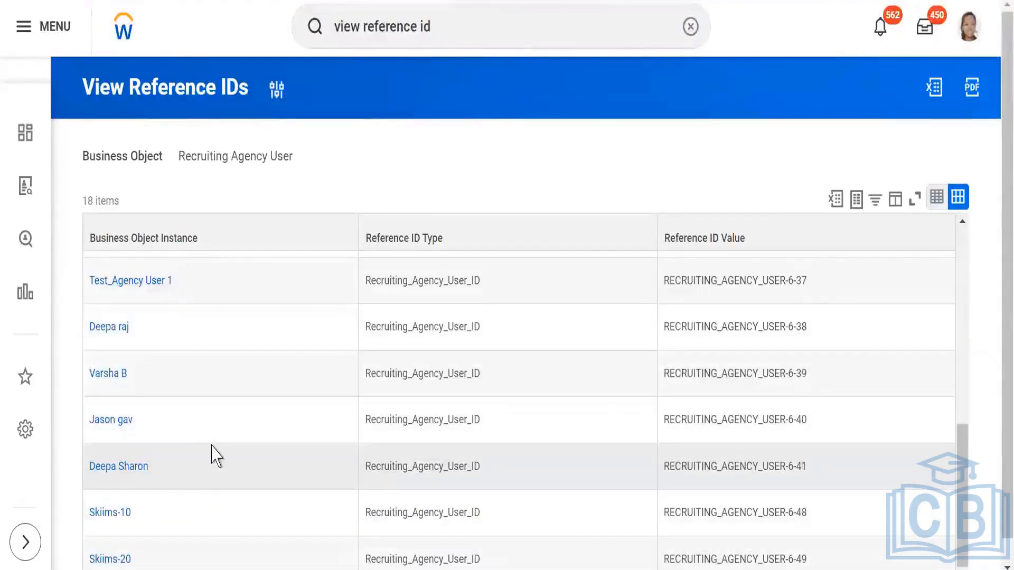